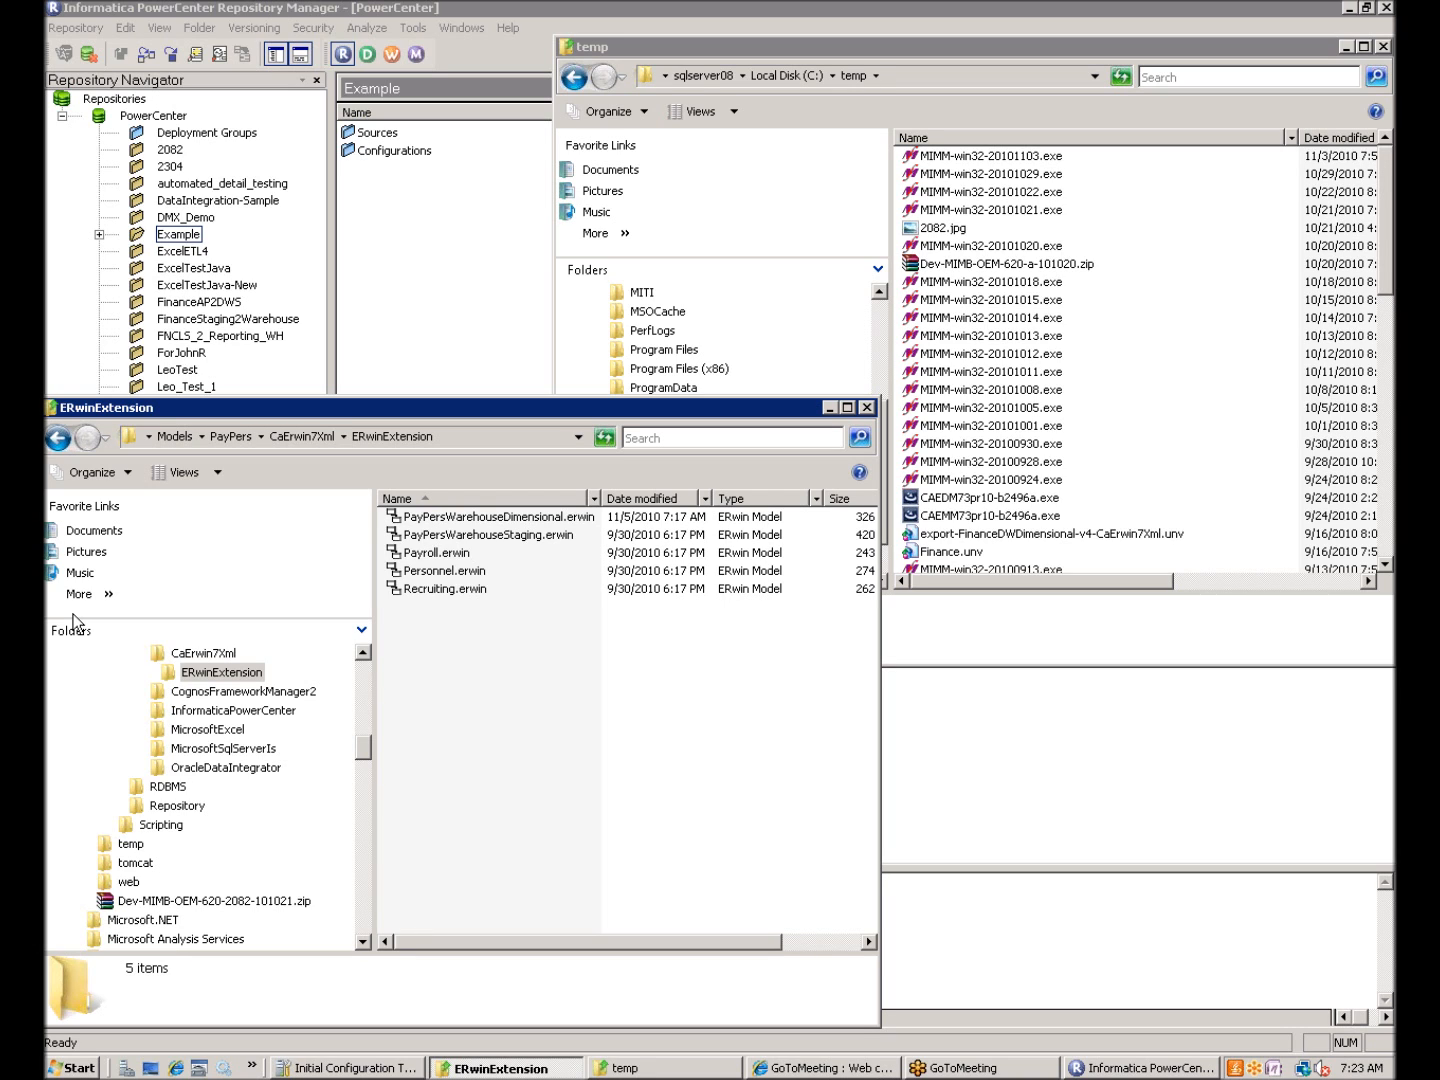
# Open the PayPersWarehouseDimensional.erwin model in CA ERwin Data Modeler
pyautogui.click(529, 520)
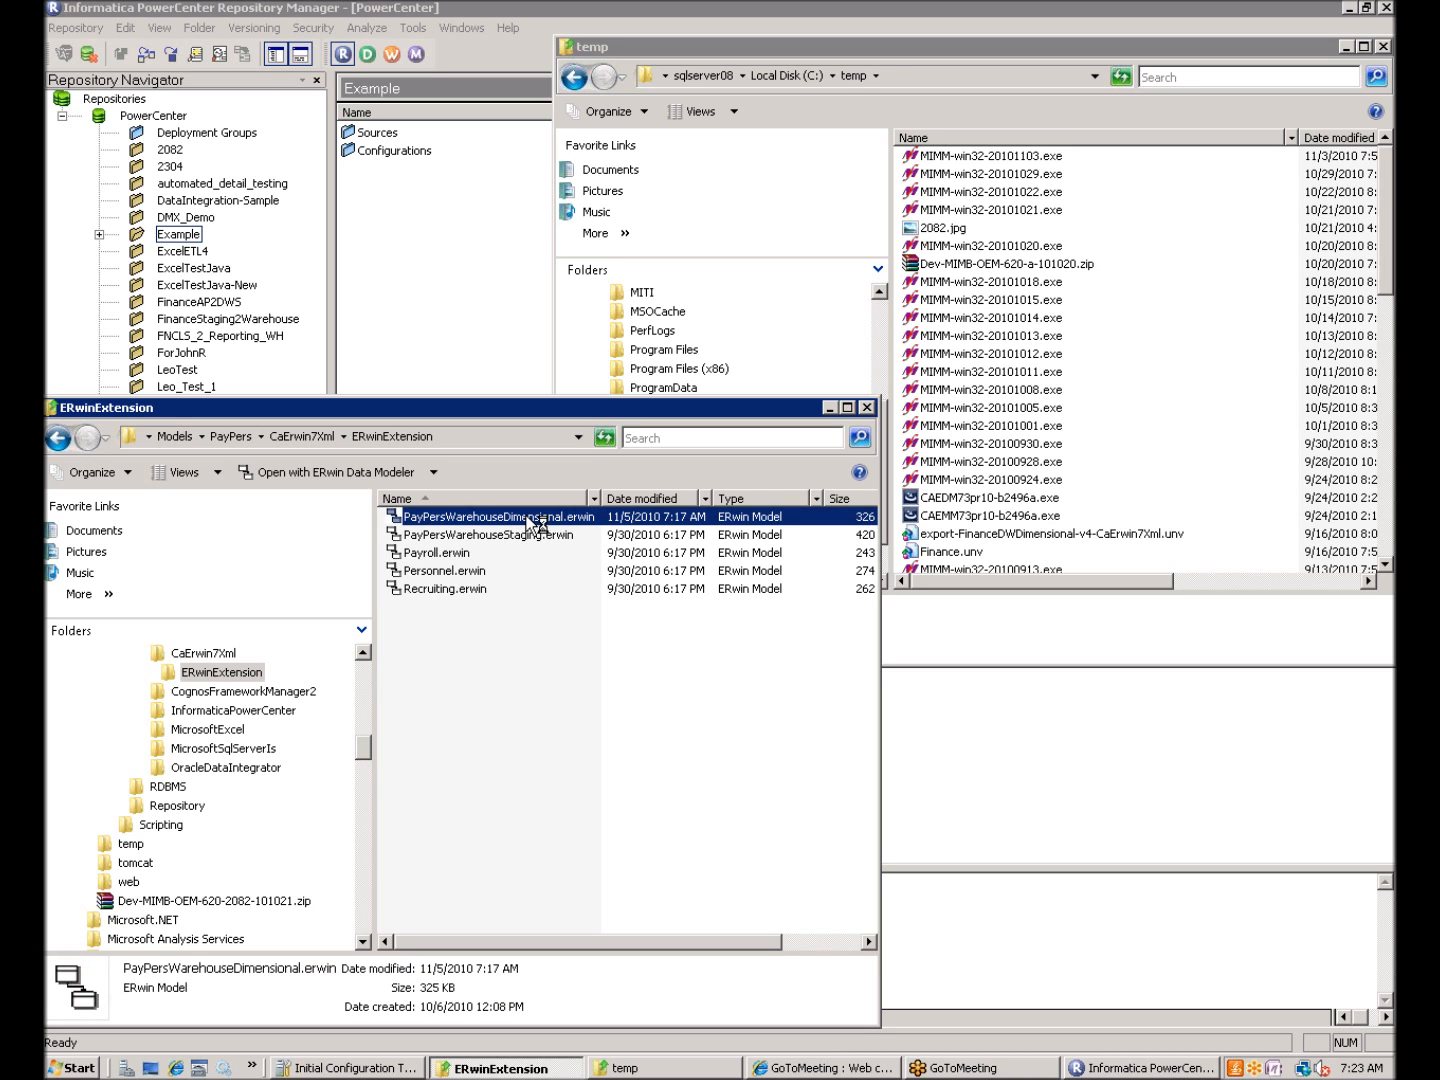
pyautogui.doubleClick(532, 520)
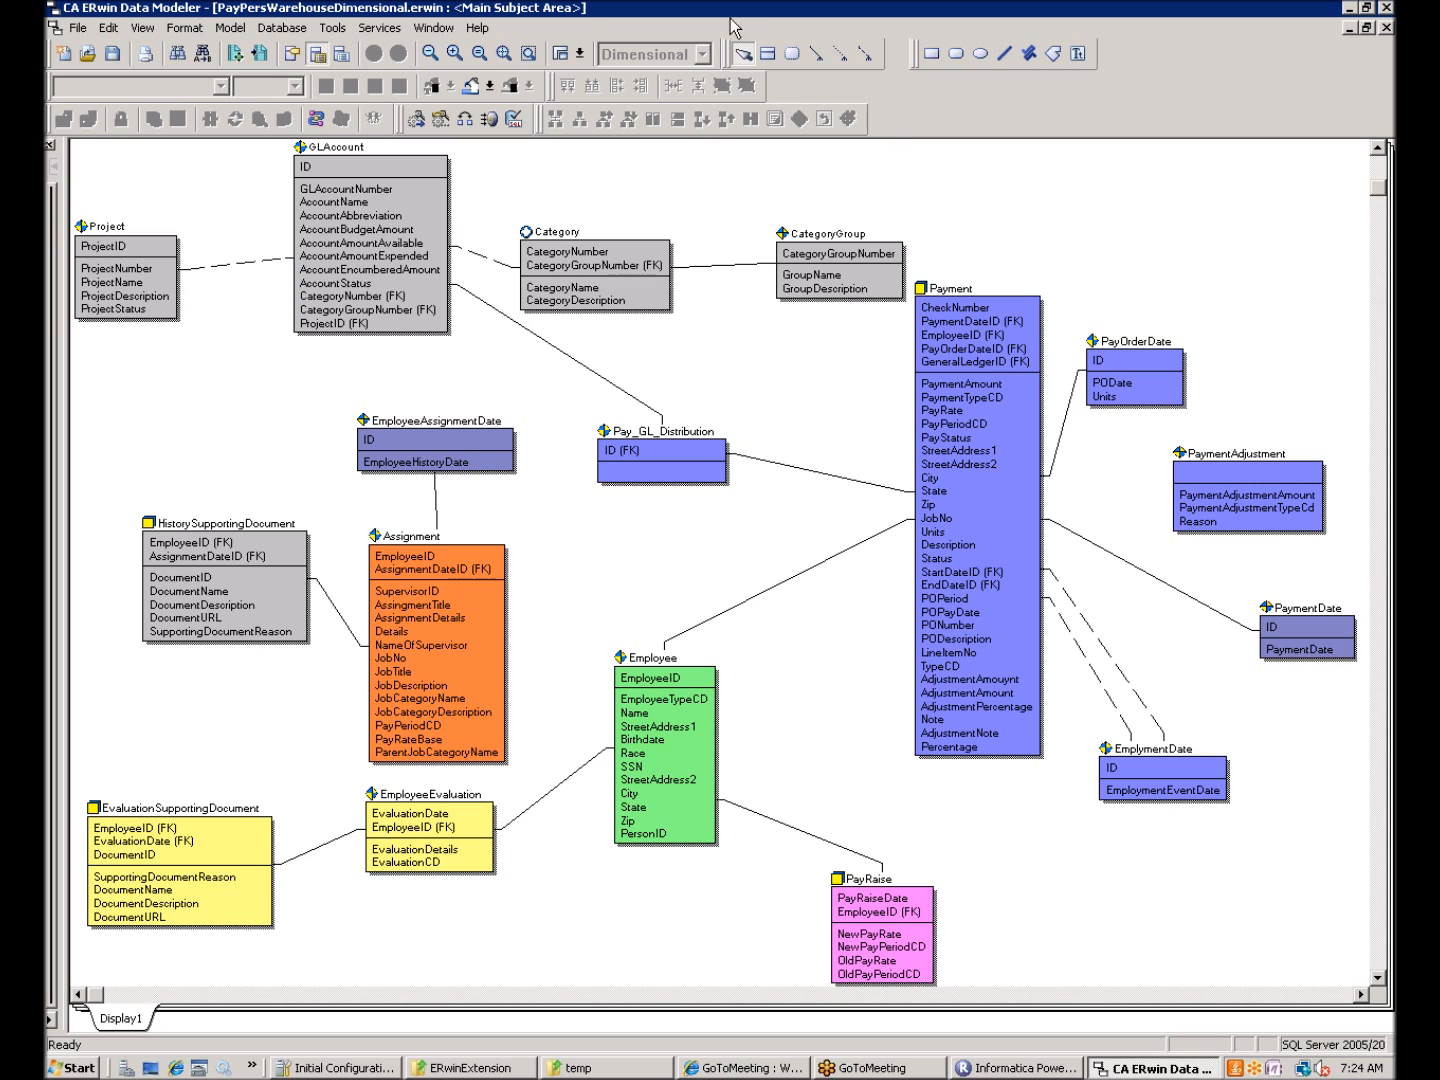
# Examine the SQL Server datatype, comment and user-defined properties of the Assignment table's EmployeeID column, then dismiss the column editor
pyautogui.doubleClick(416, 550)
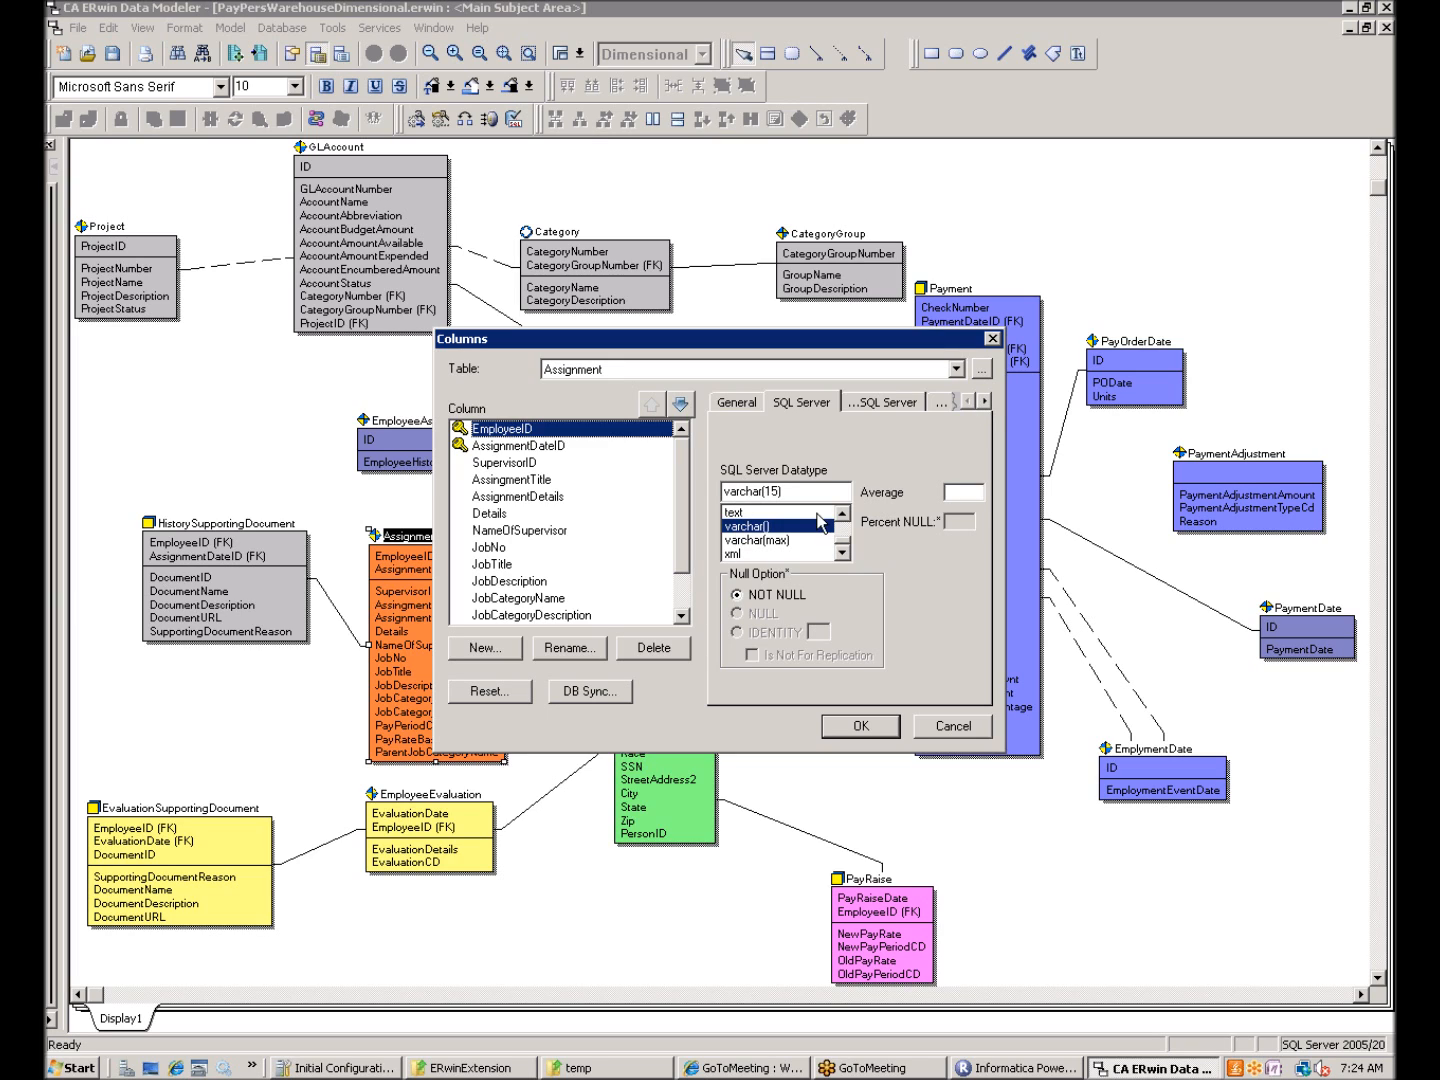
pyautogui.click(987, 401)
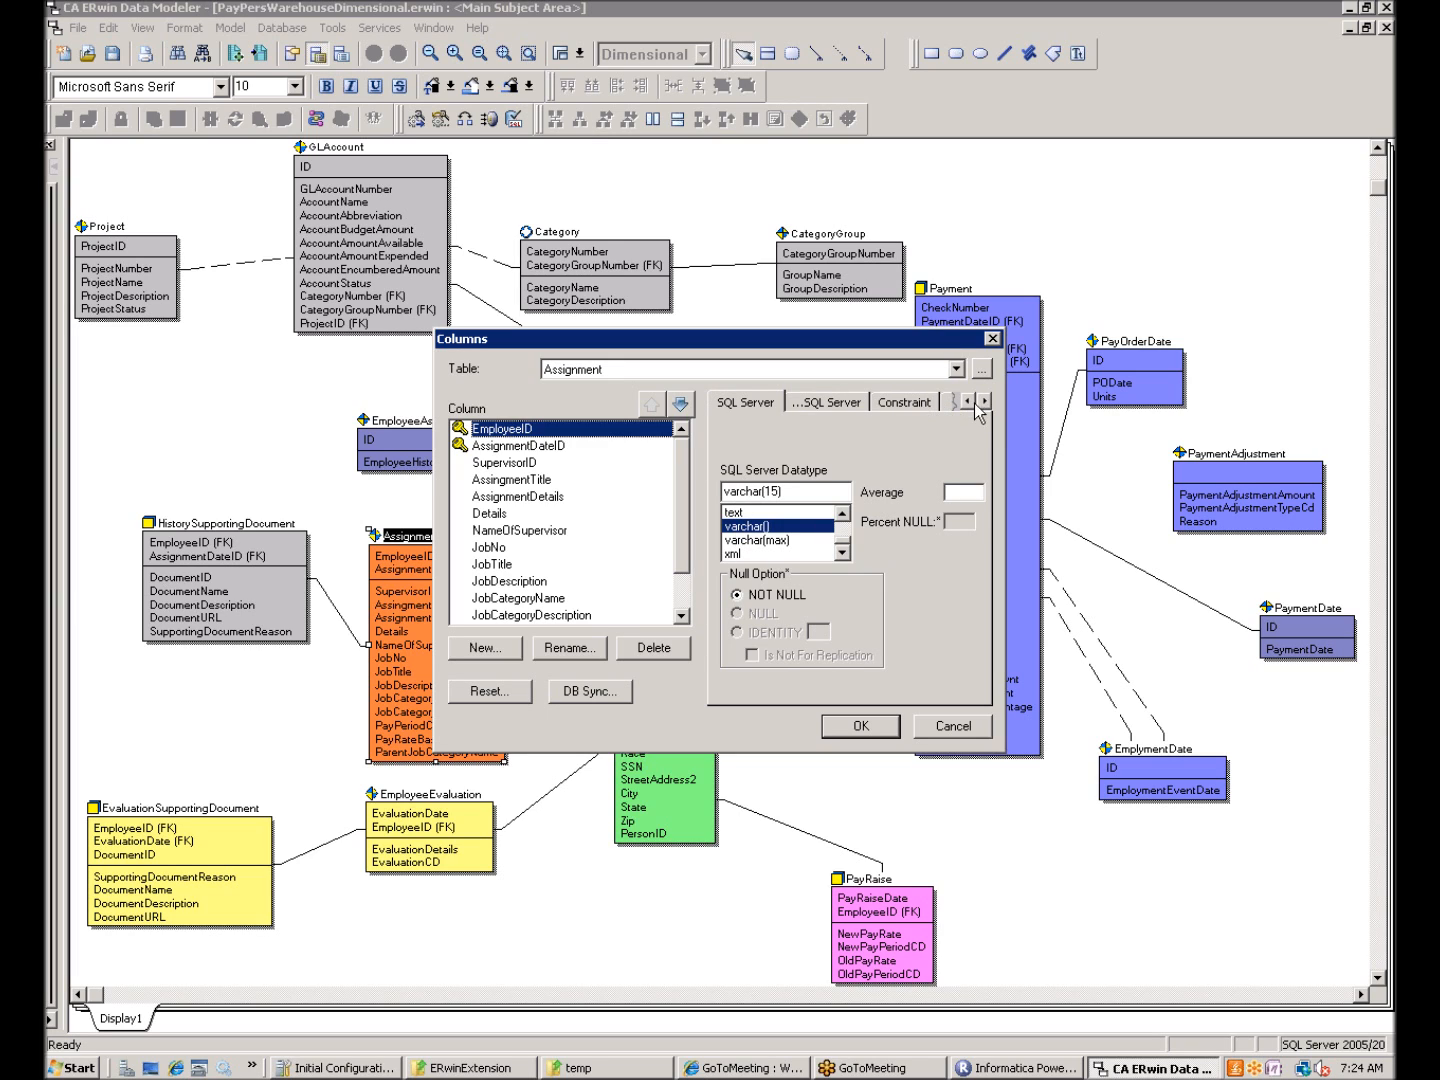
pyautogui.click(988, 401)
pyautogui.click(893, 402)
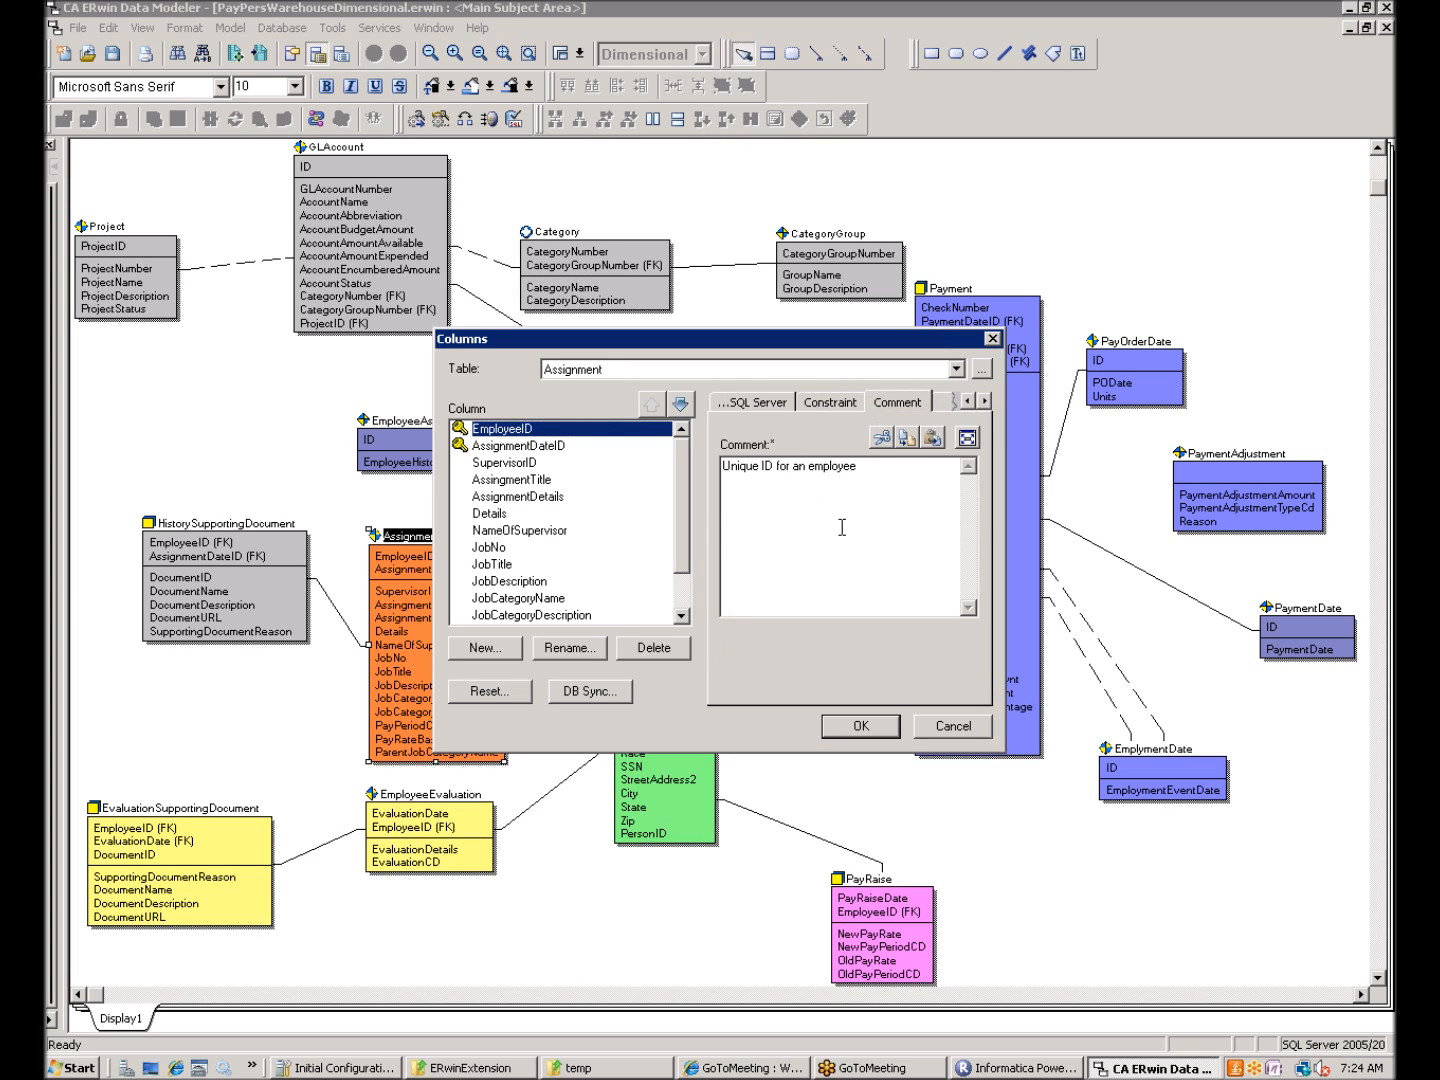
pyautogui.click(981, 401)
pyautogui.click(981, 401)
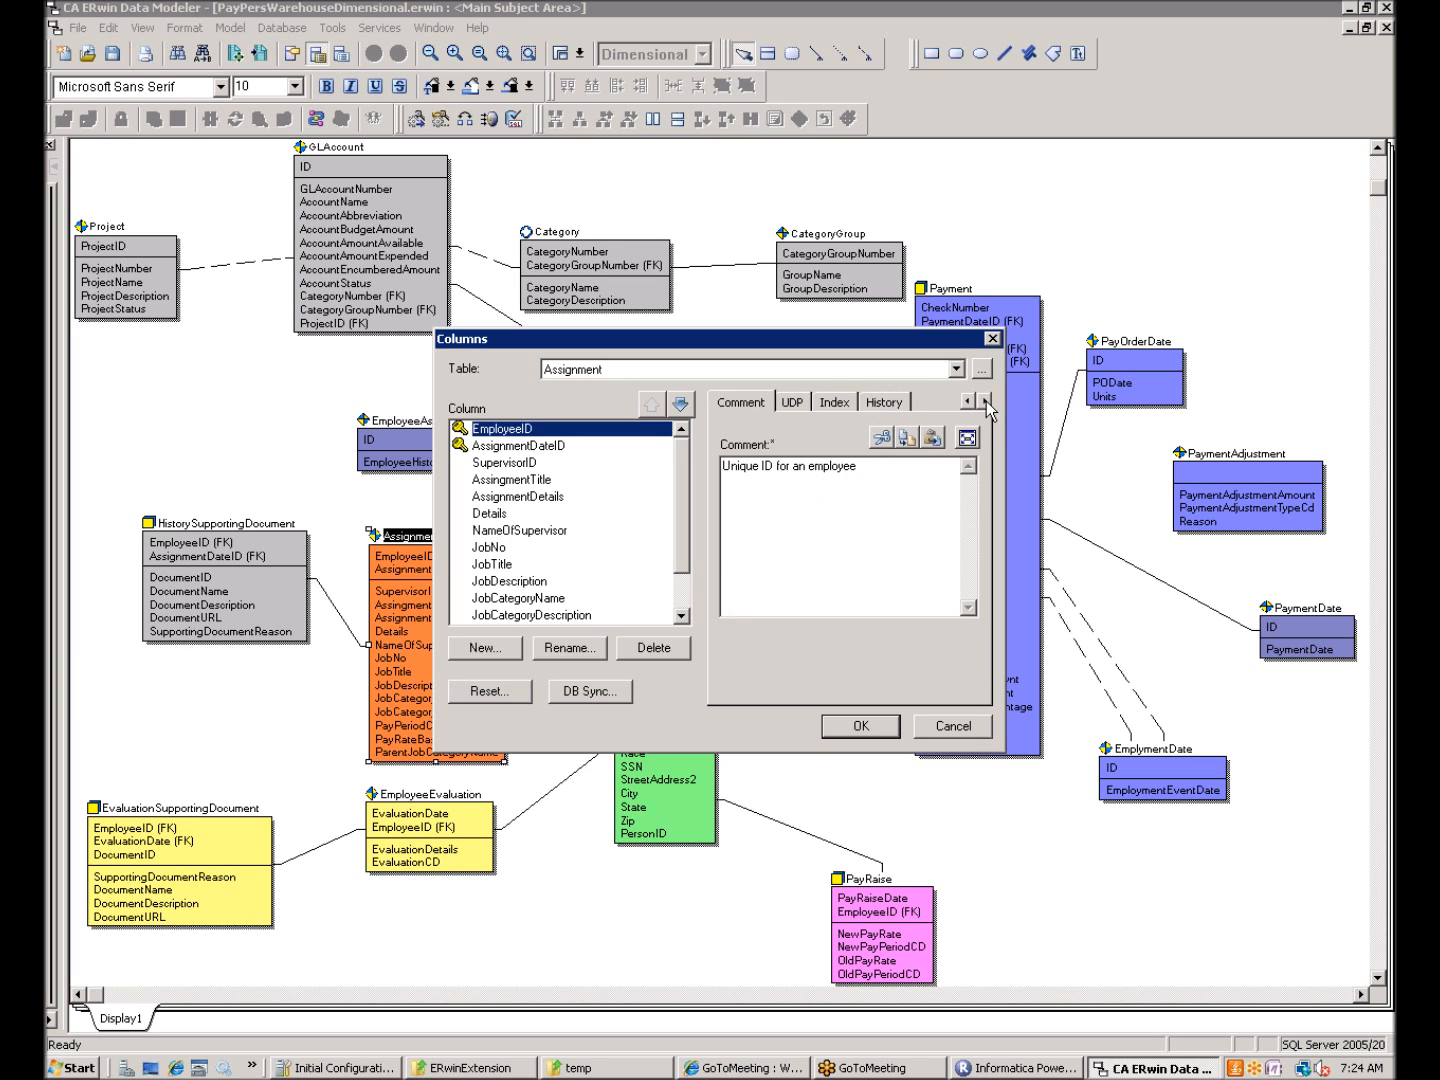
pyautogui.click(790, 402)
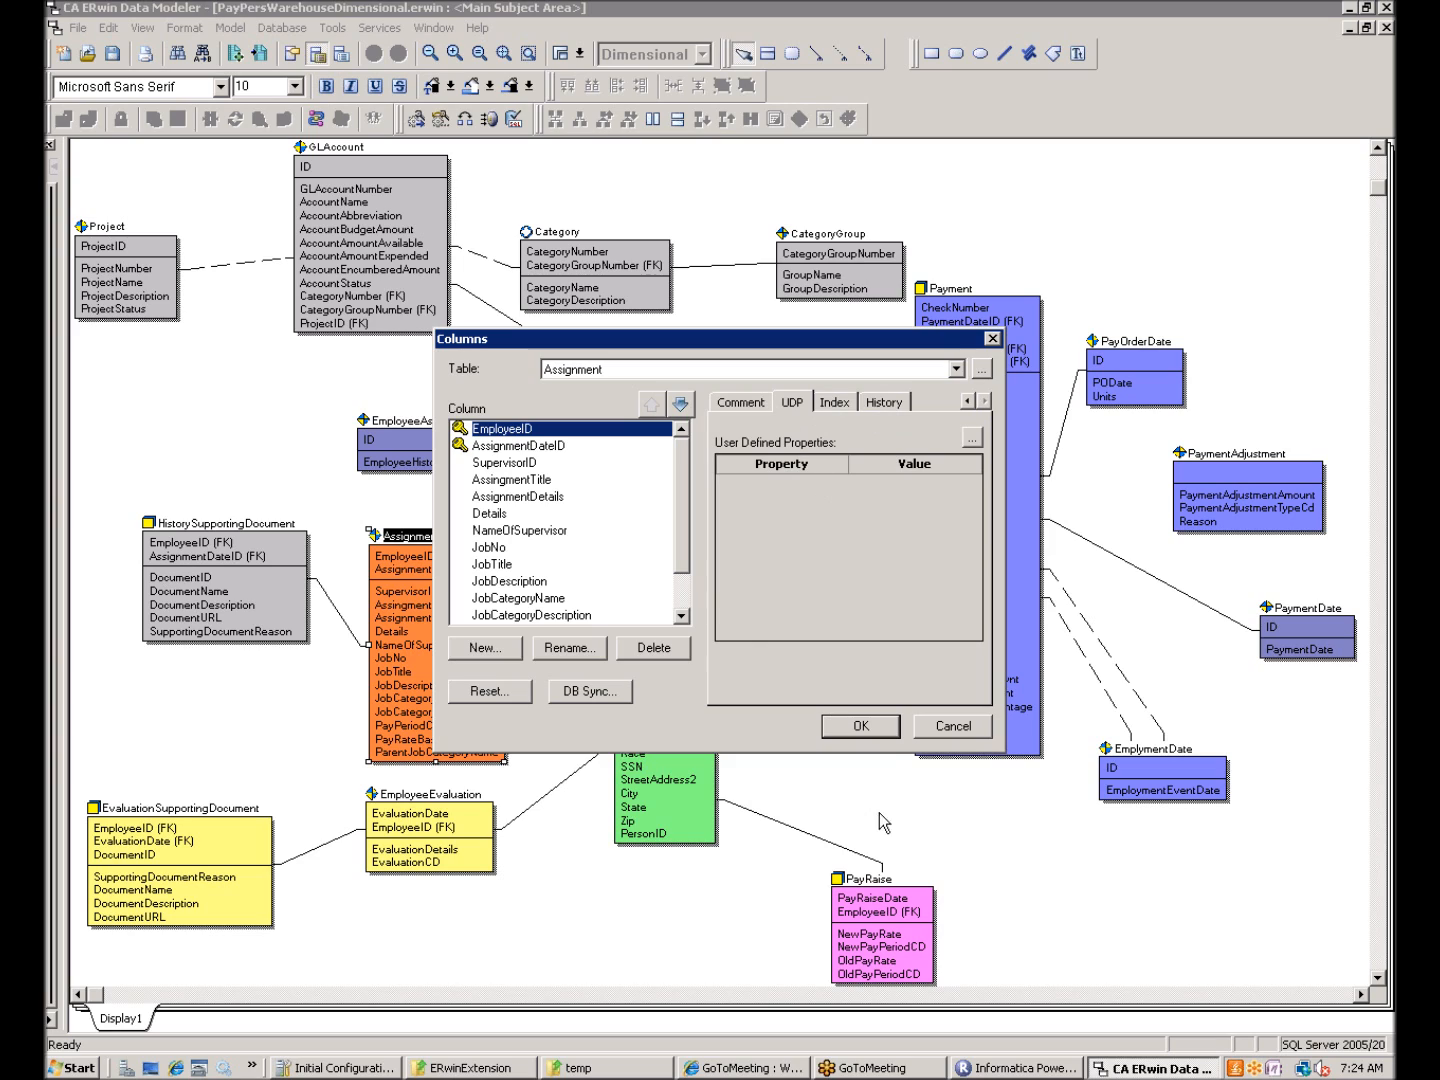
pyautogui.click(962, 734)
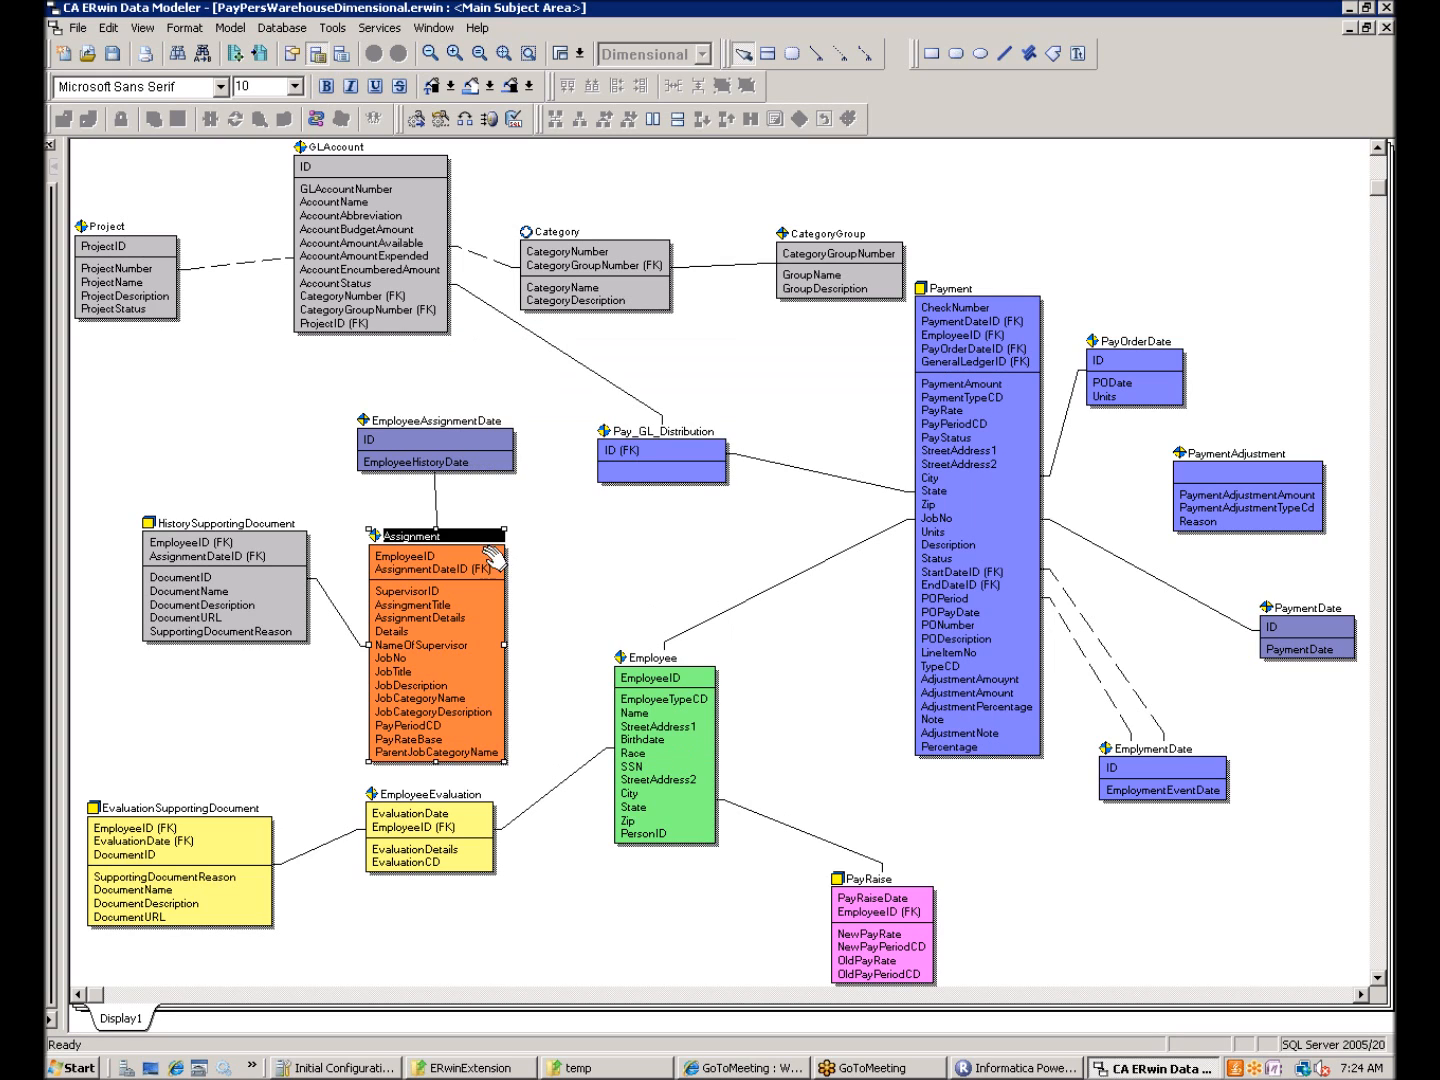
# Check the user-defined properties of the Assignment table itself and close its editor
pyautogui.rightClick(469, 543)
pyautogui.click(549, 556)
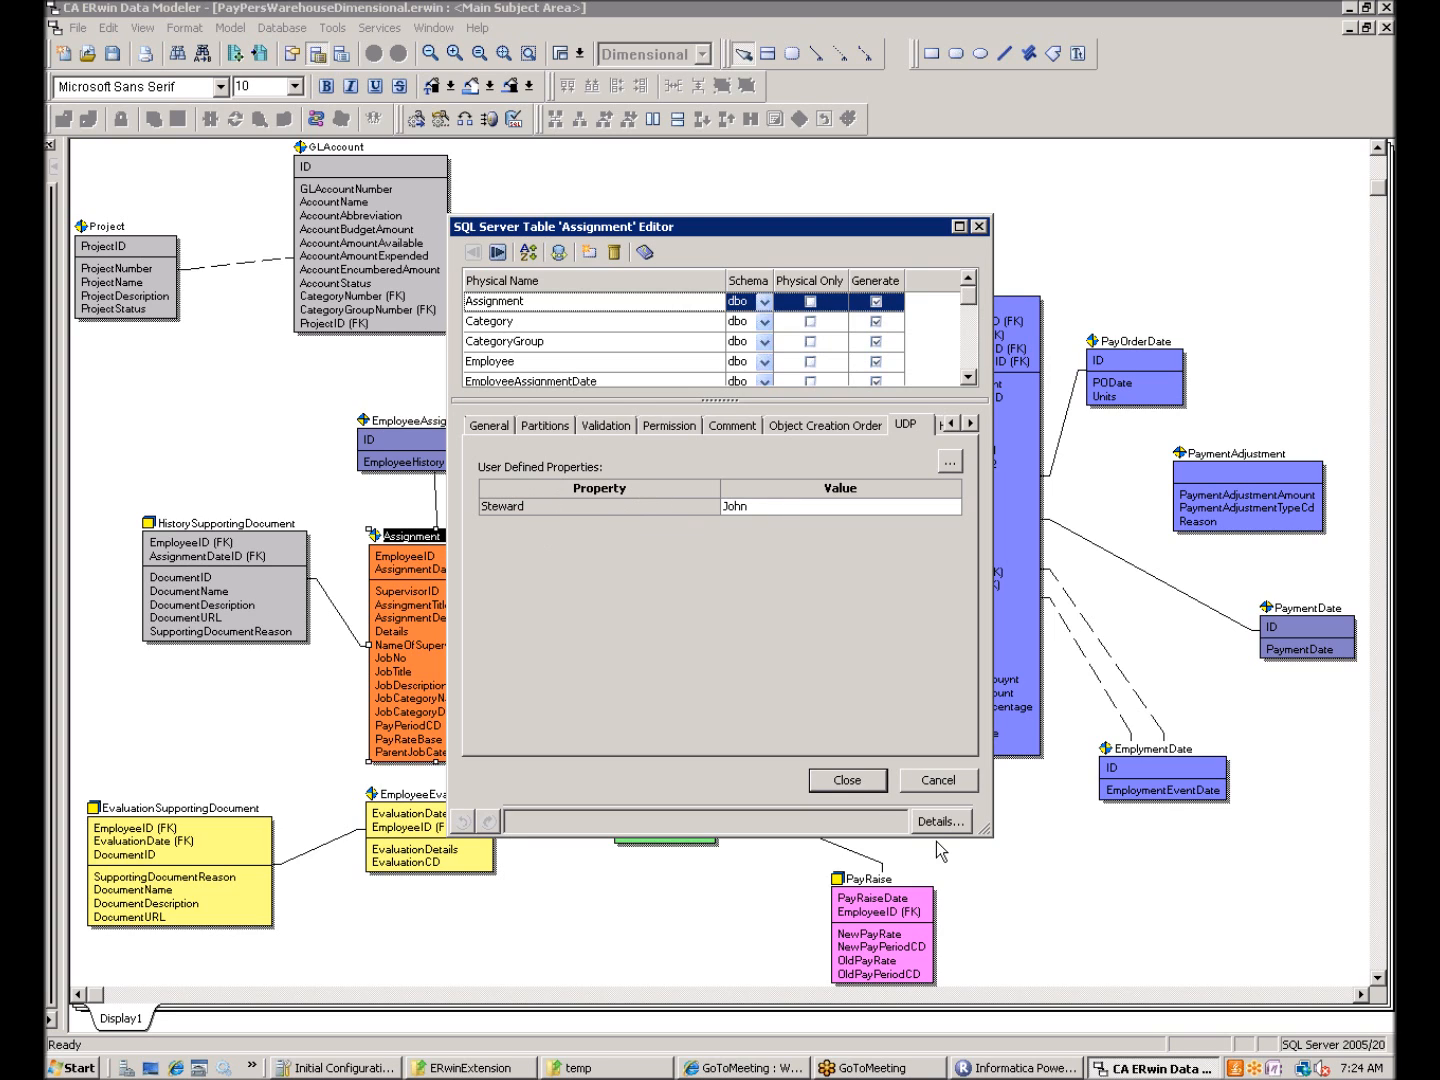
pyautogui.click(868, 782)
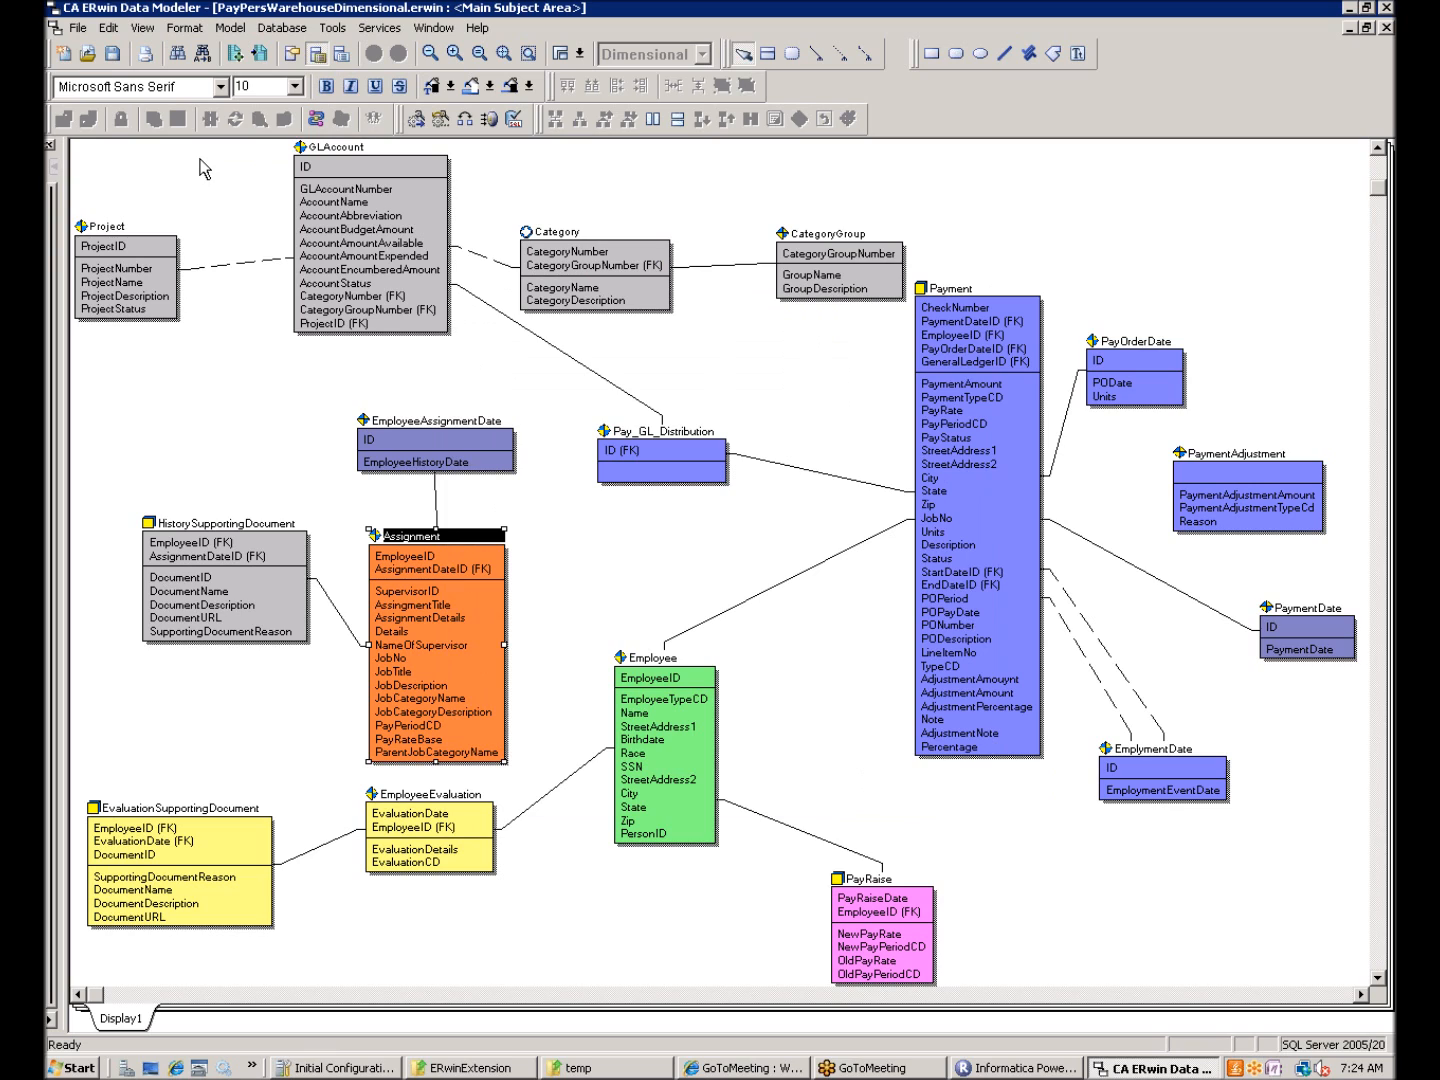
# Start an export of the model to an external format and review the Import IDs and Import subject areas source options
pyautogui.click(78, 28)
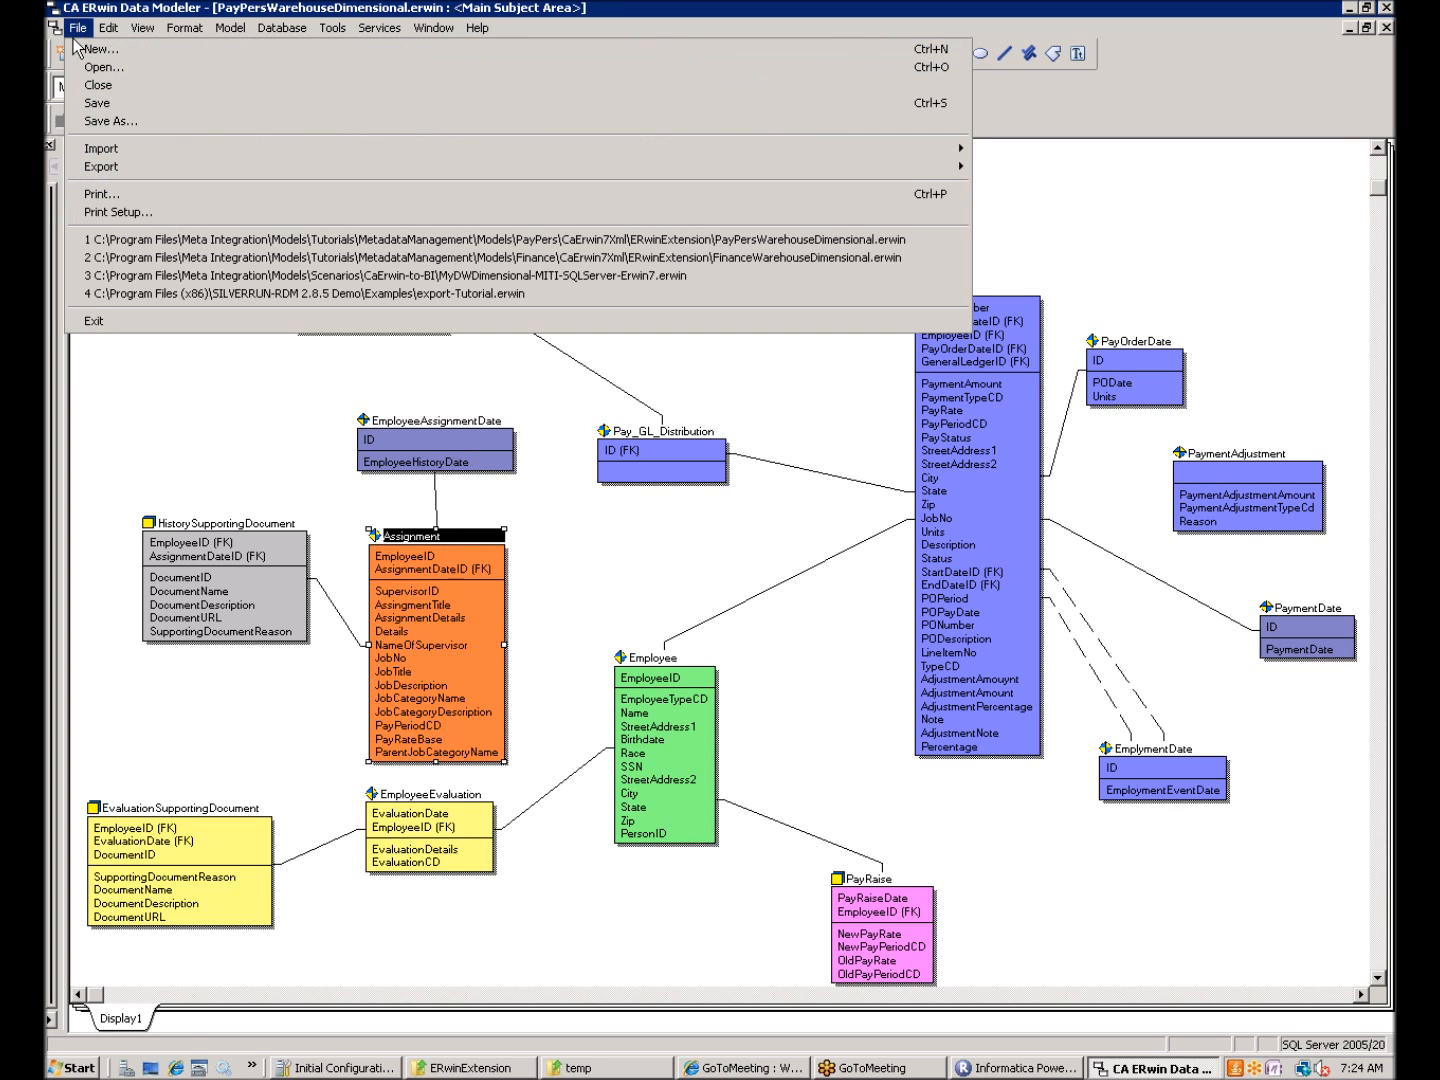
pyautogui.moveTo(187, 166)
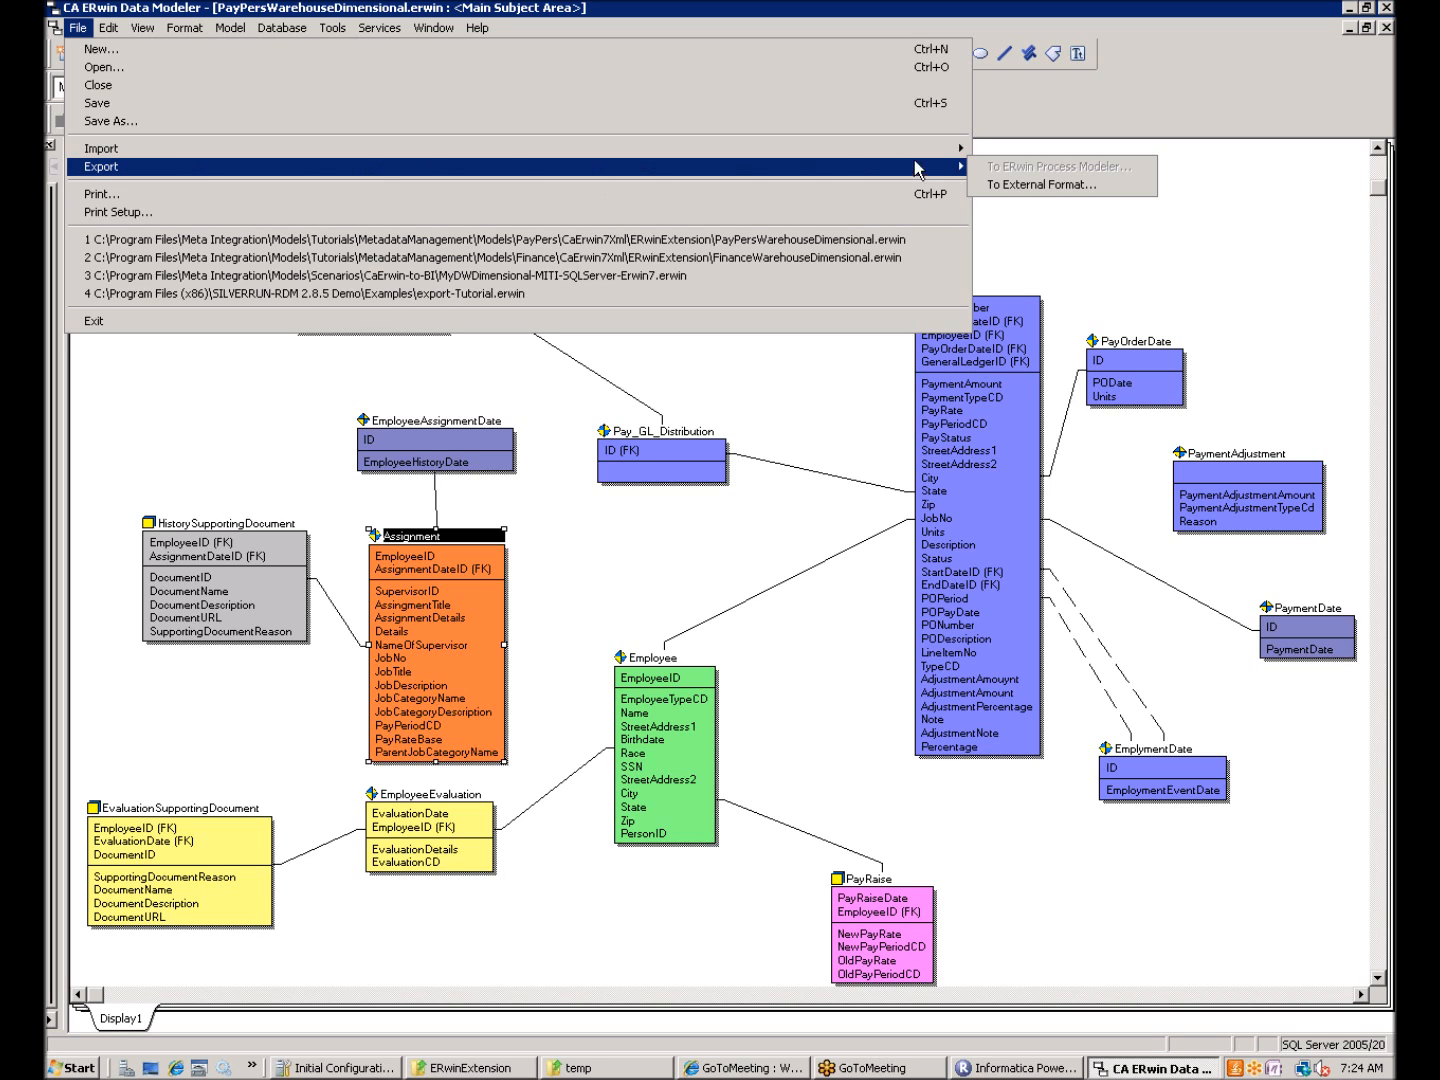
pyautogui.click(1041, 186)
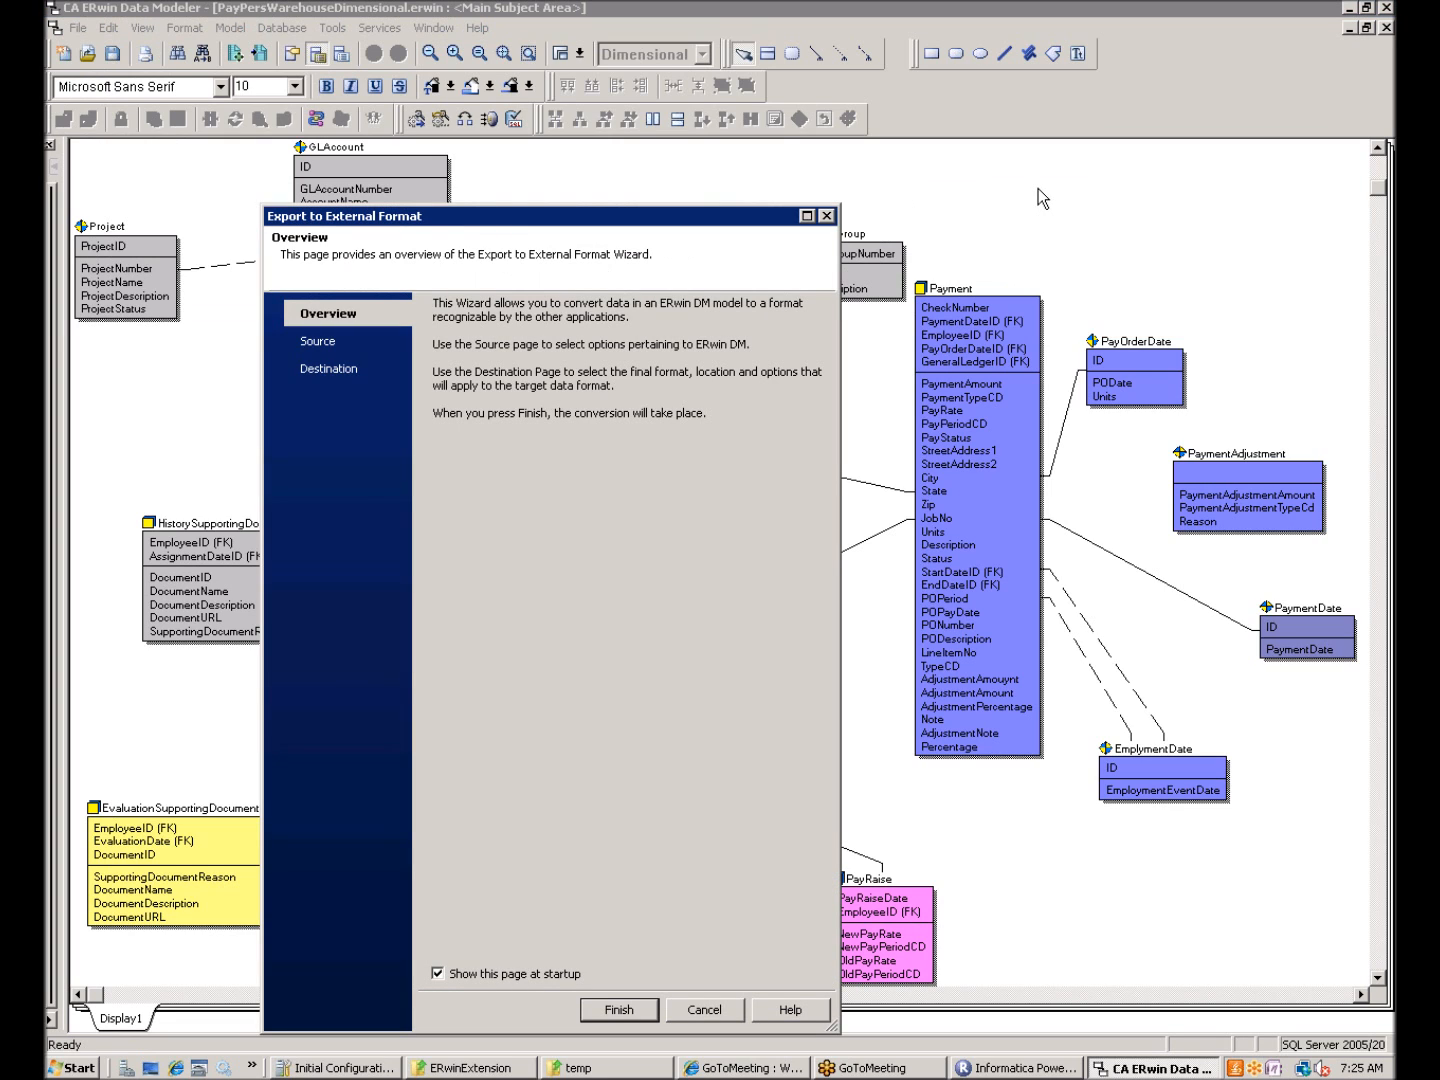
pyautogui.click(322, 344)
pyautogui.click(536, 387)
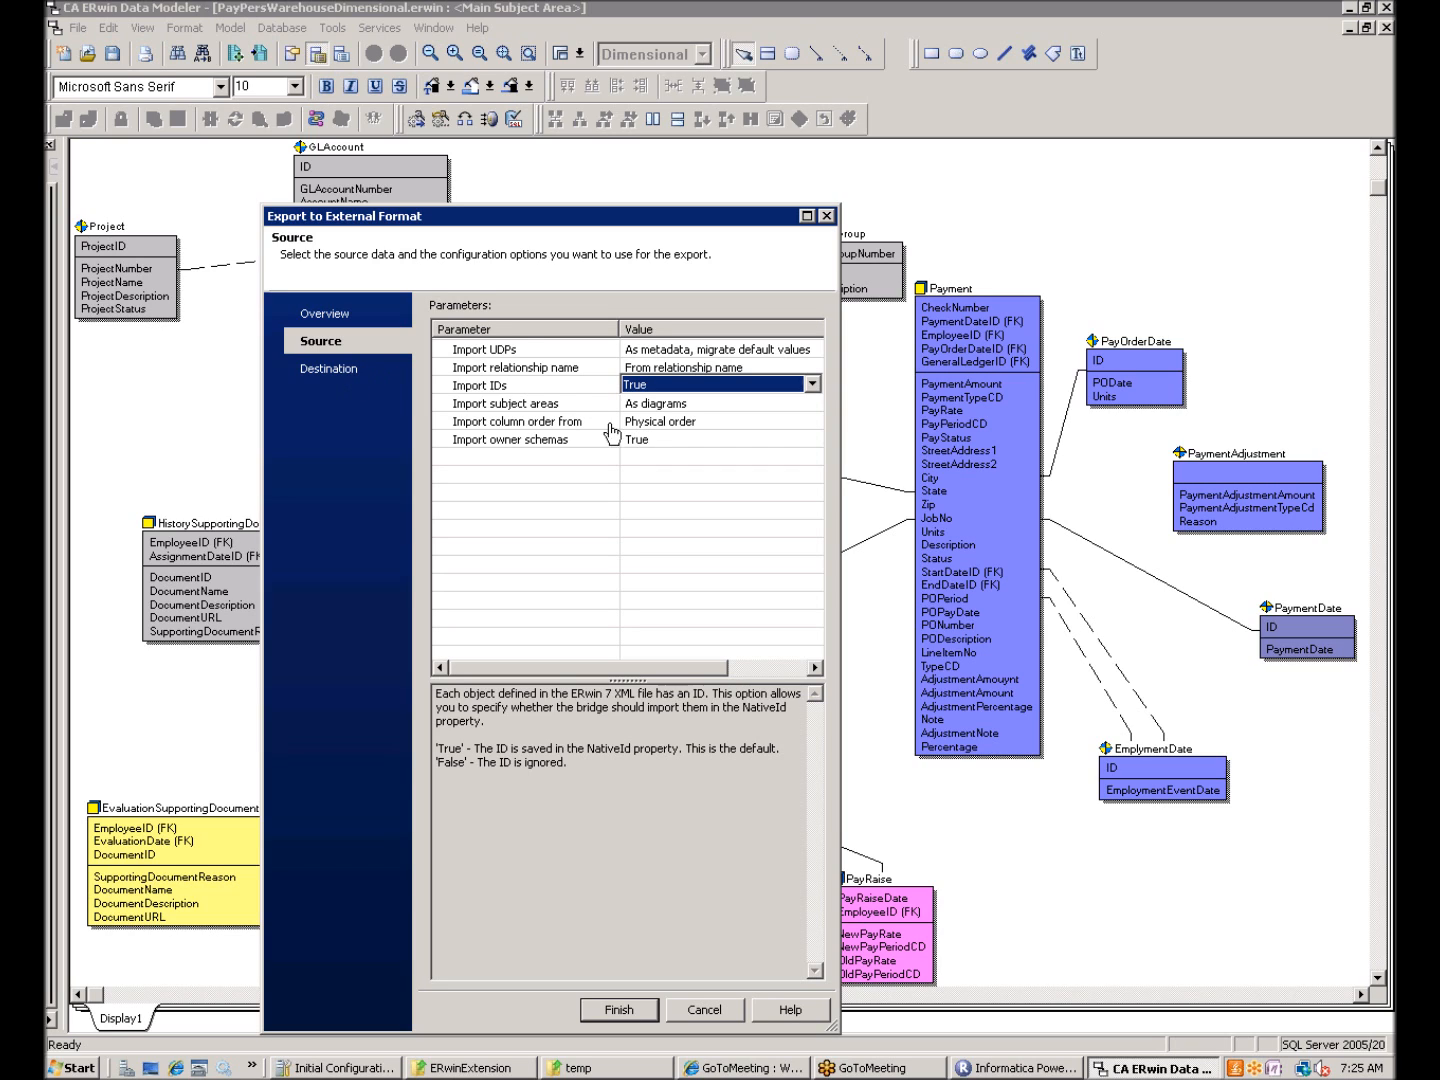
pyautogui.click(520, 404)
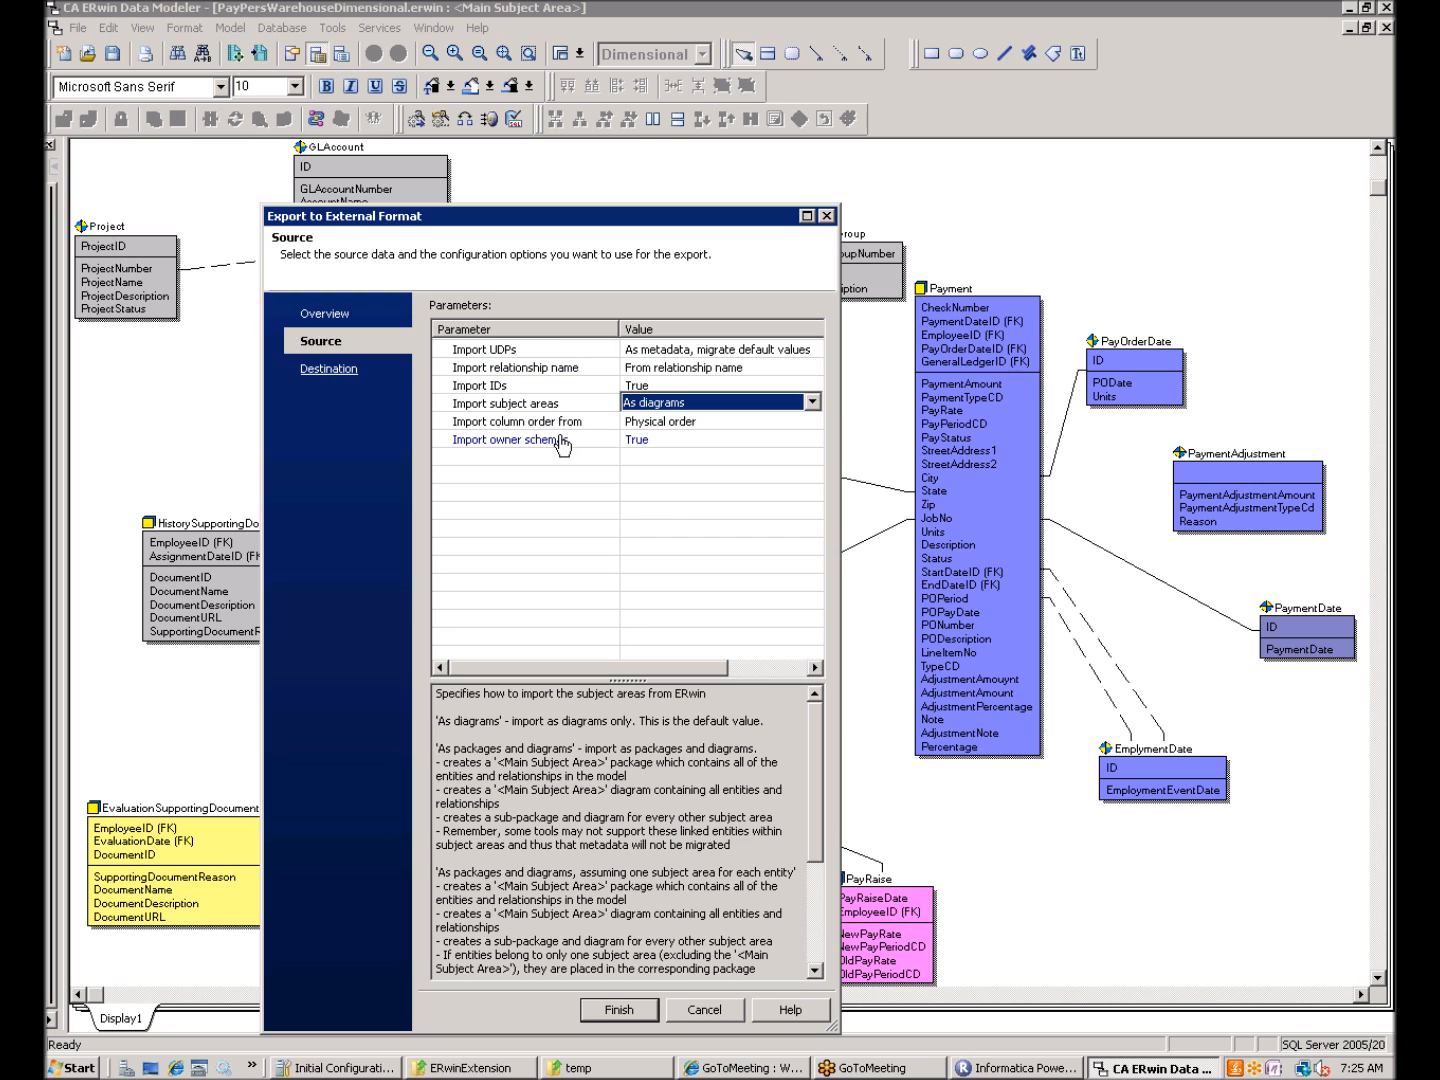
# Set the export destination type to Informatica PowerCenter and the export objects to Tables as targets
pyautogui.click(332, 369)
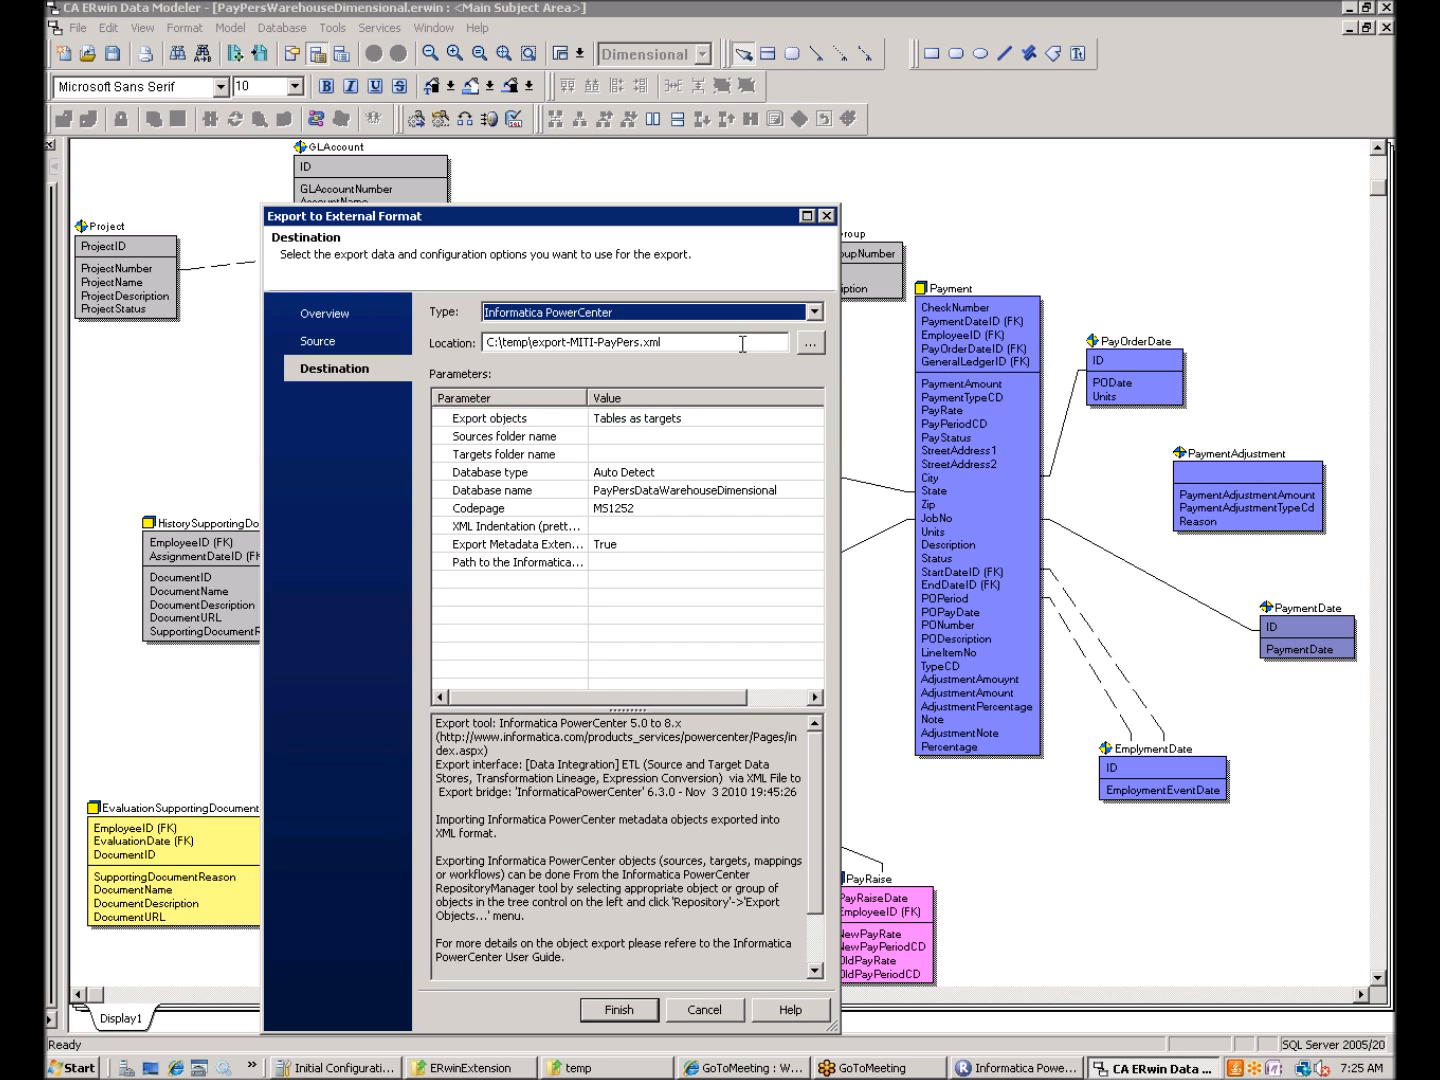
pyautogui.click(816, 312)
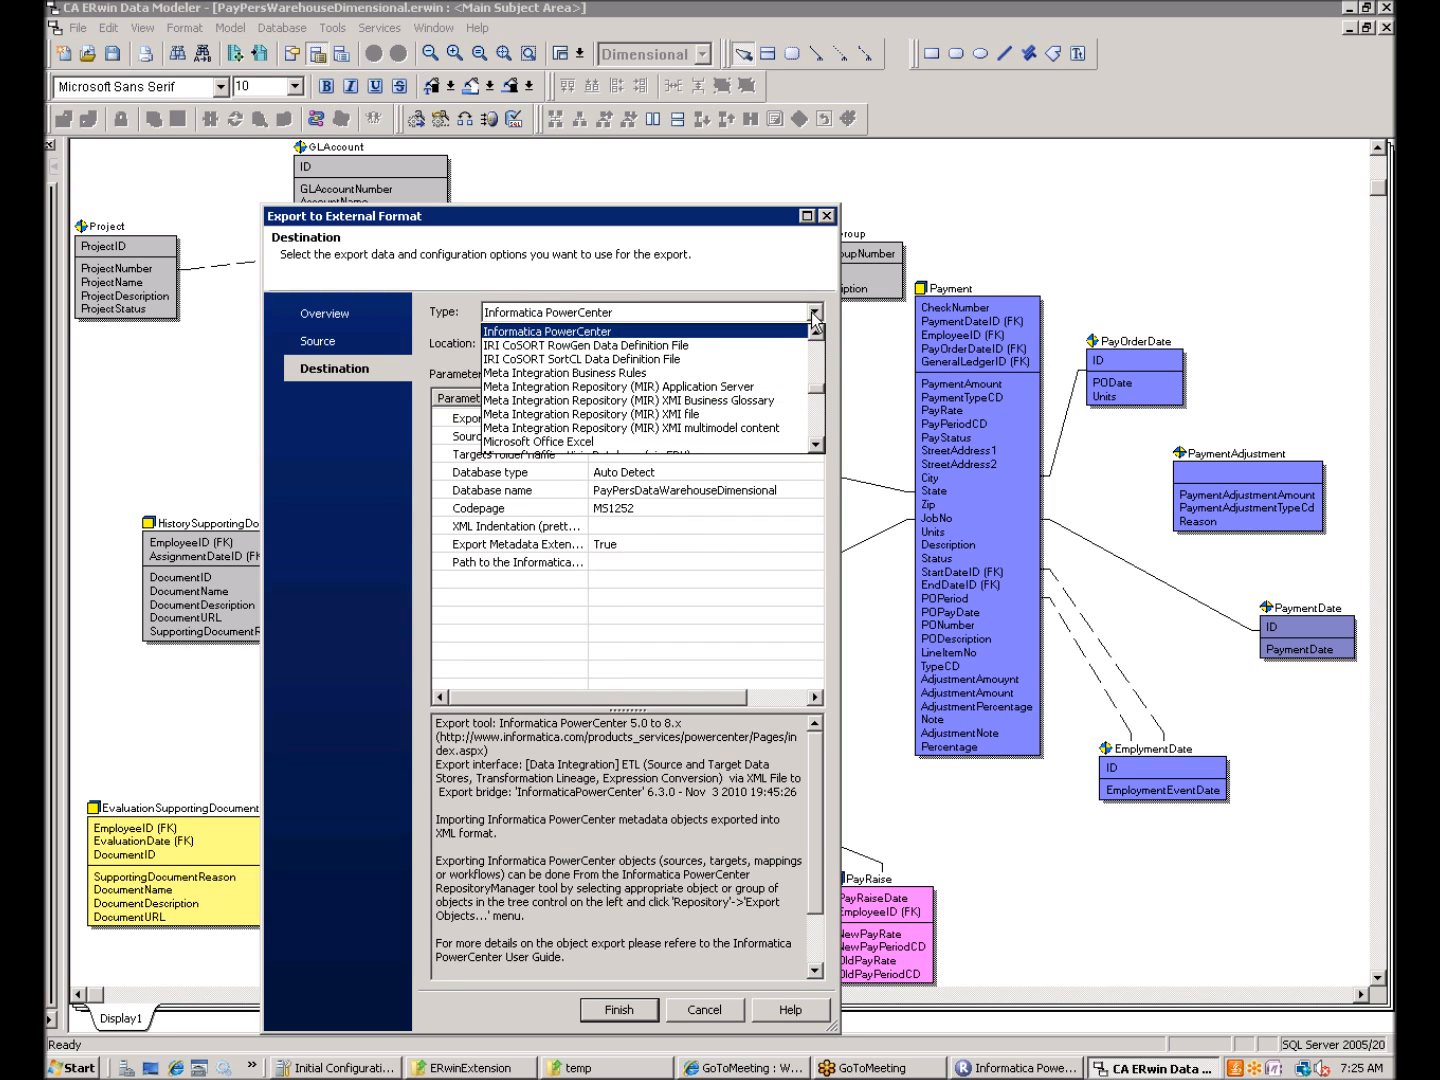
pyautogui.click(736, 332)
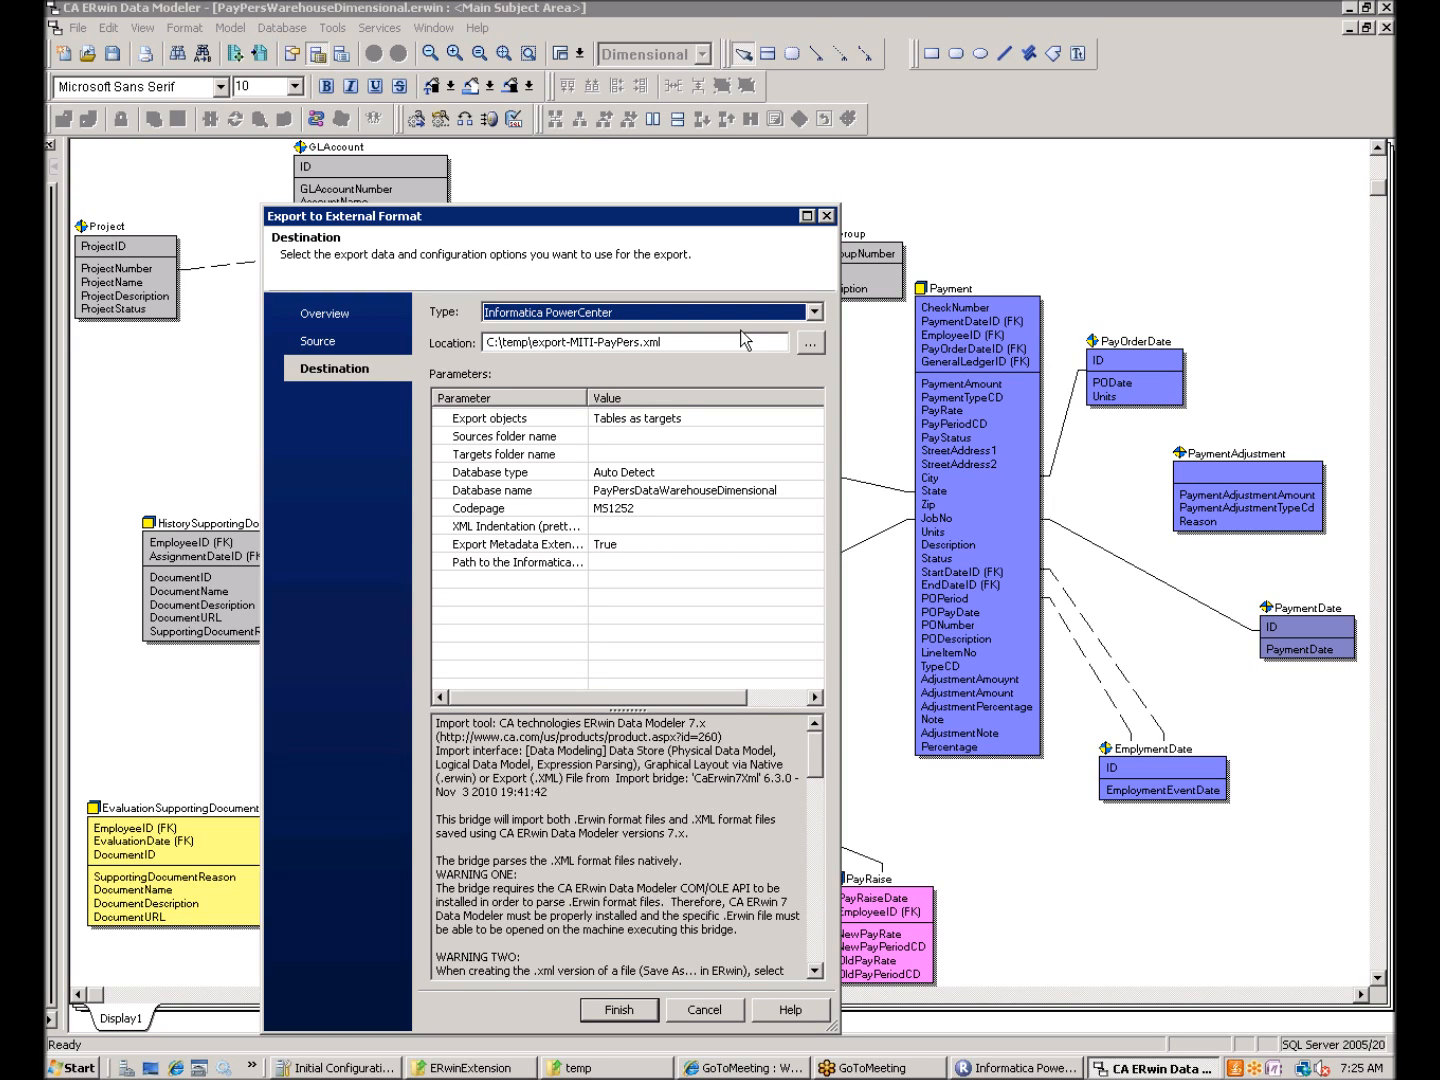
pyautogui.click(757, 343)
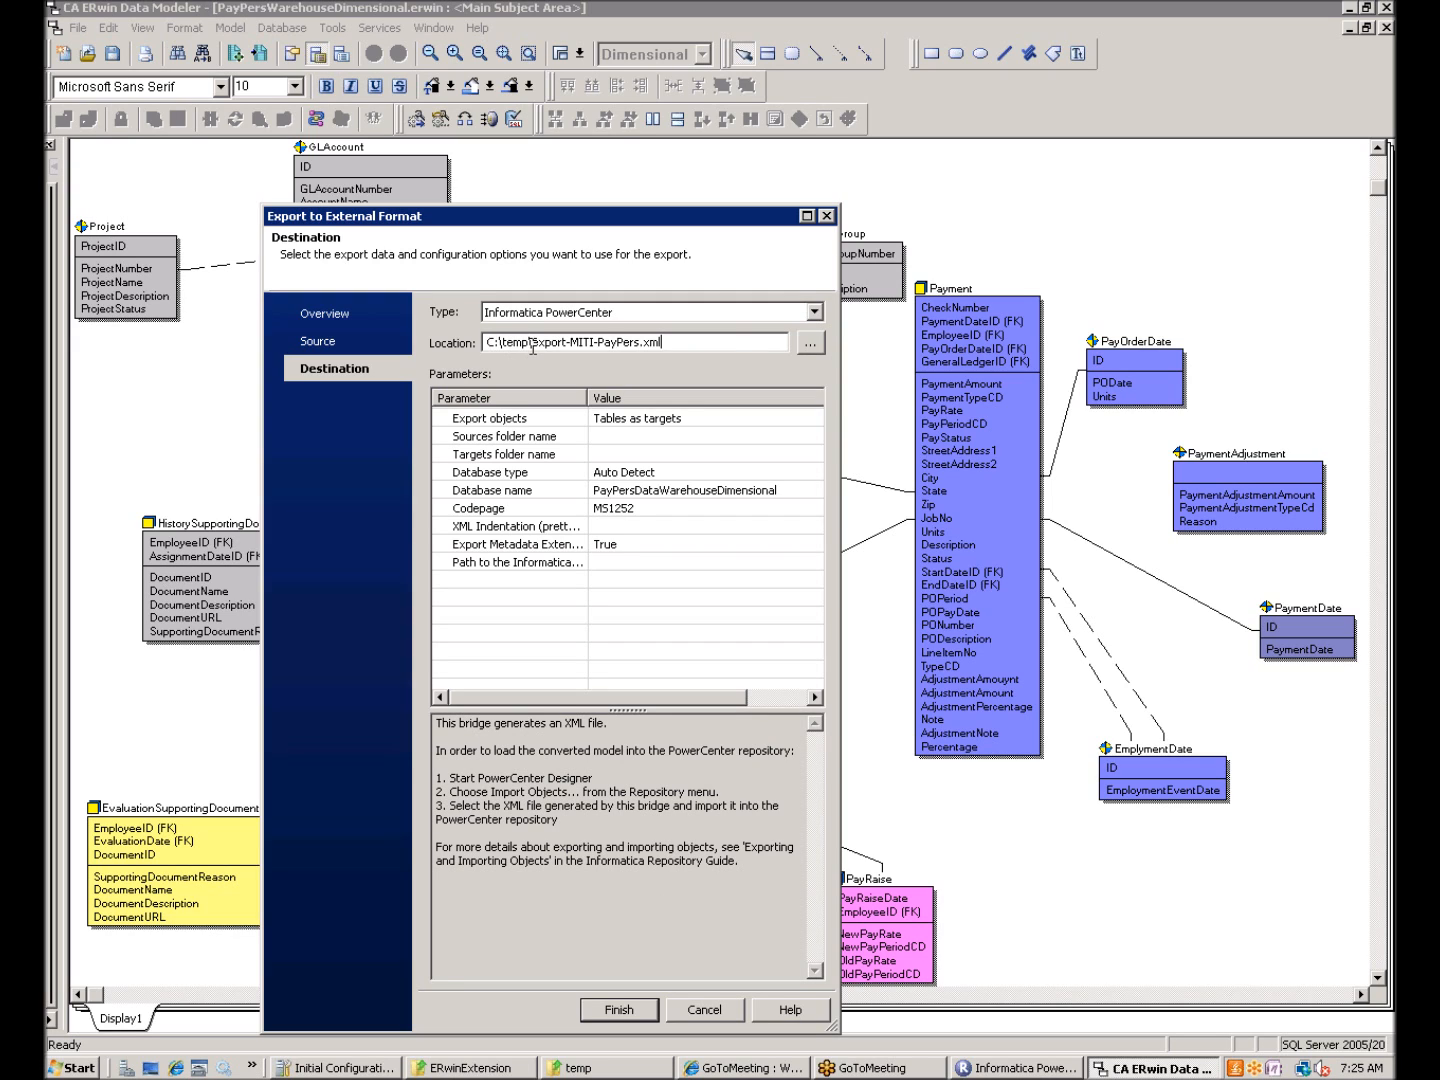
pyautogui.click(767, 418)
pyautogui.click(812, 417)
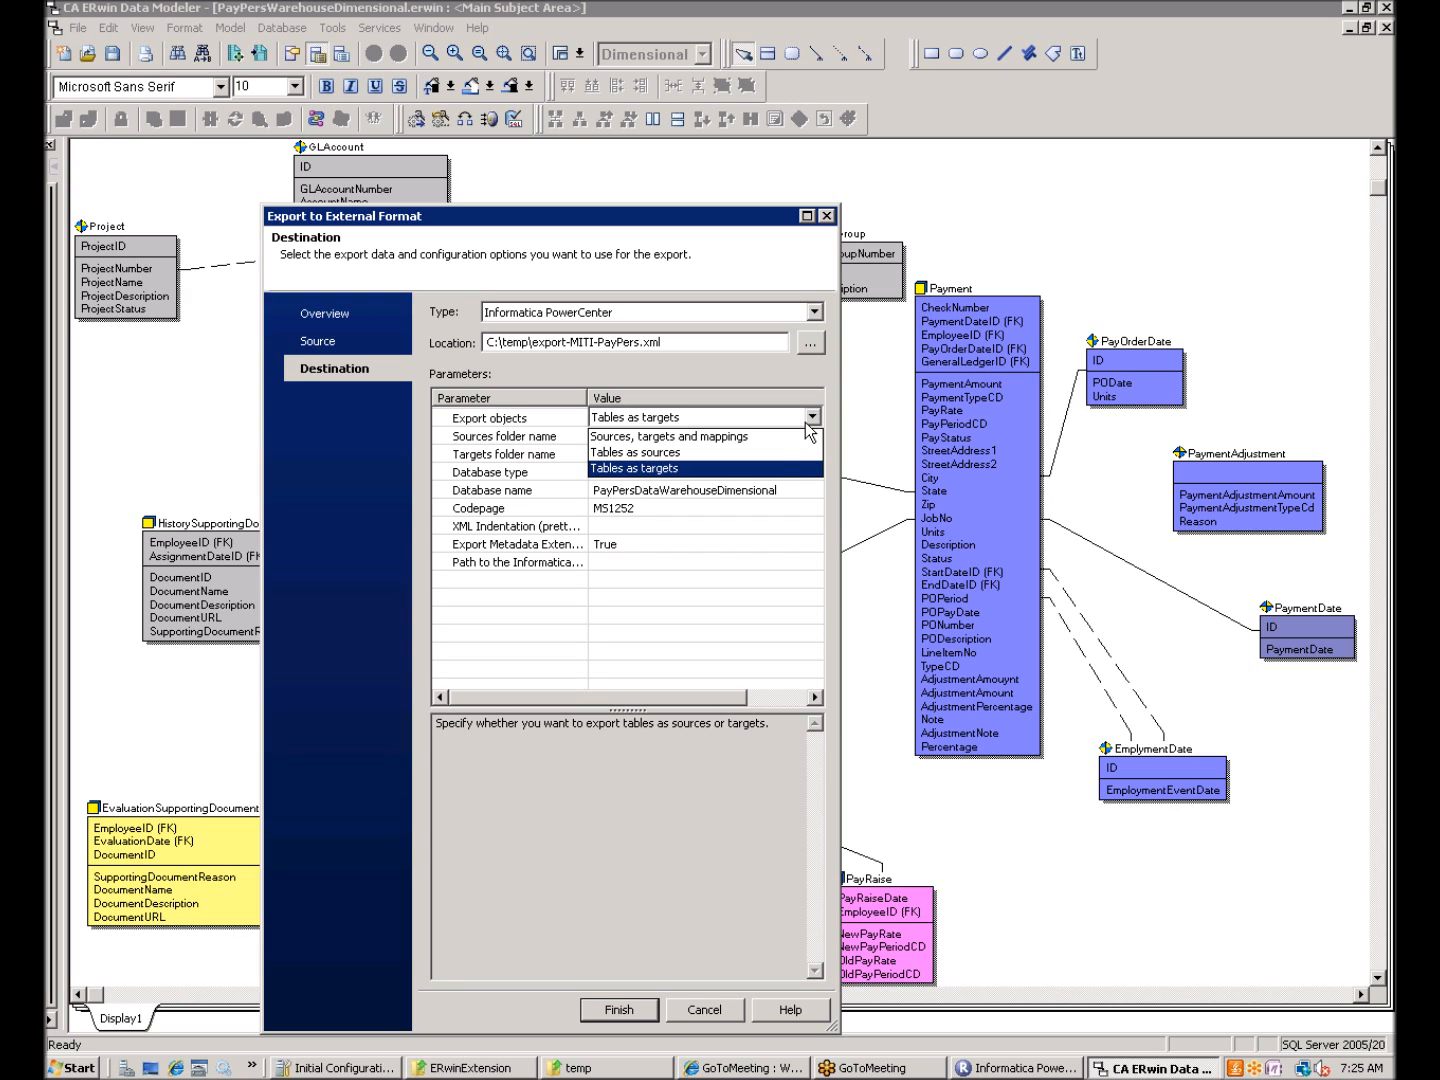
pyautogui.click(718, 469)
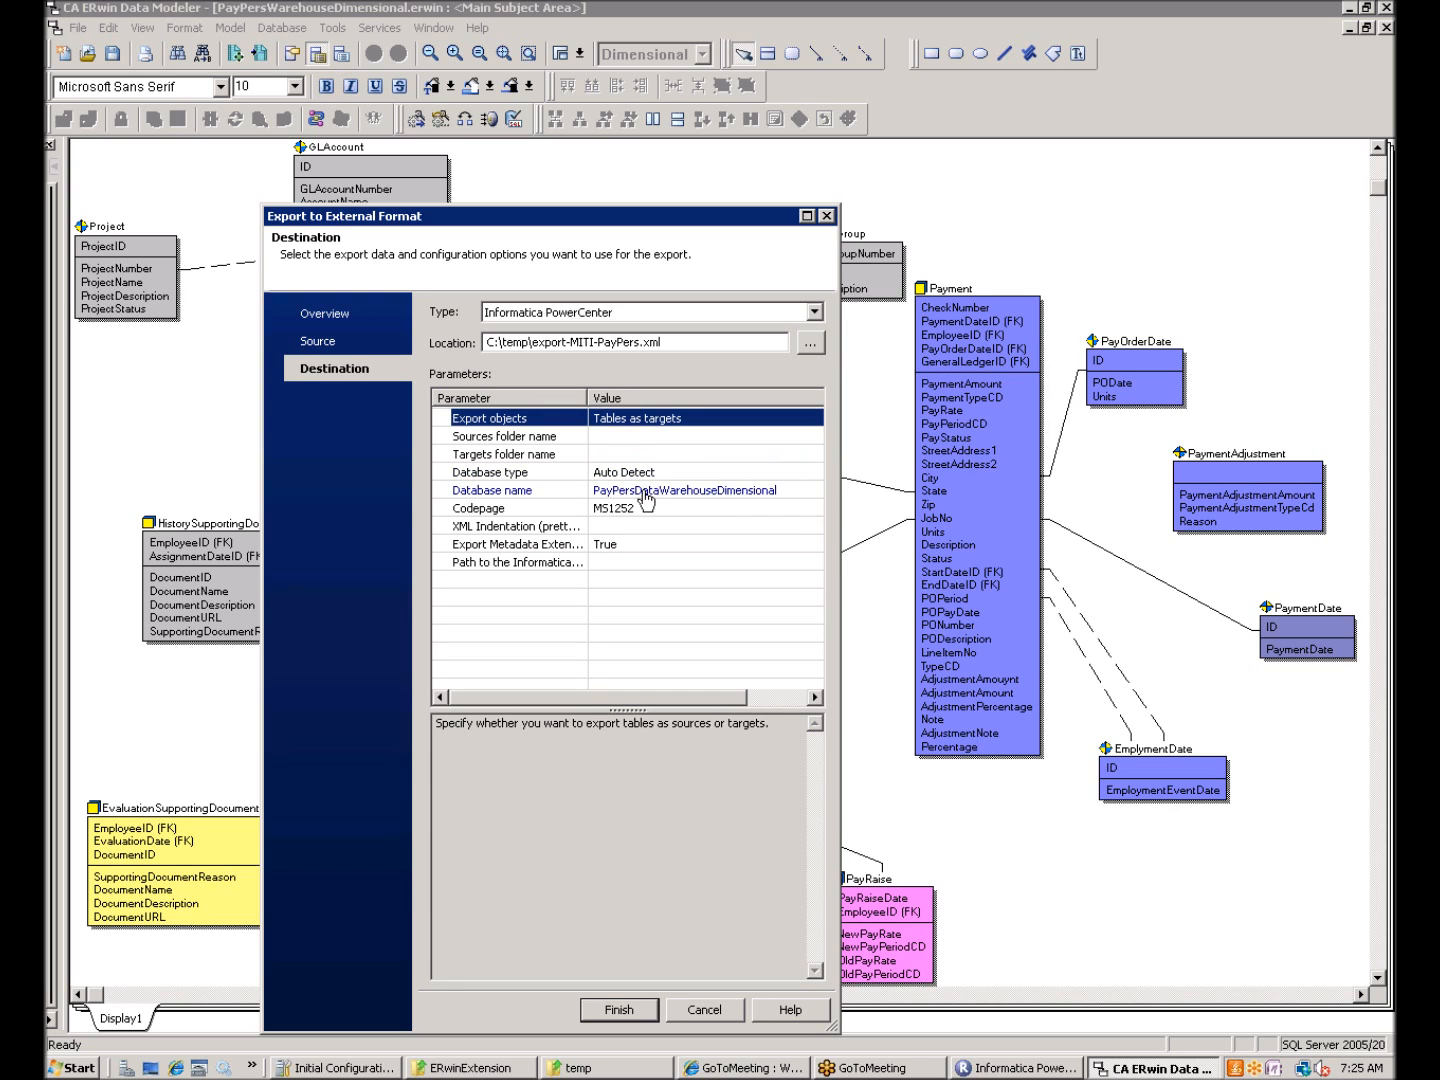
# Review the database name, targets folder name, database type and metadata extensions parameters of the export destination
pyautogui.click(804, 490)
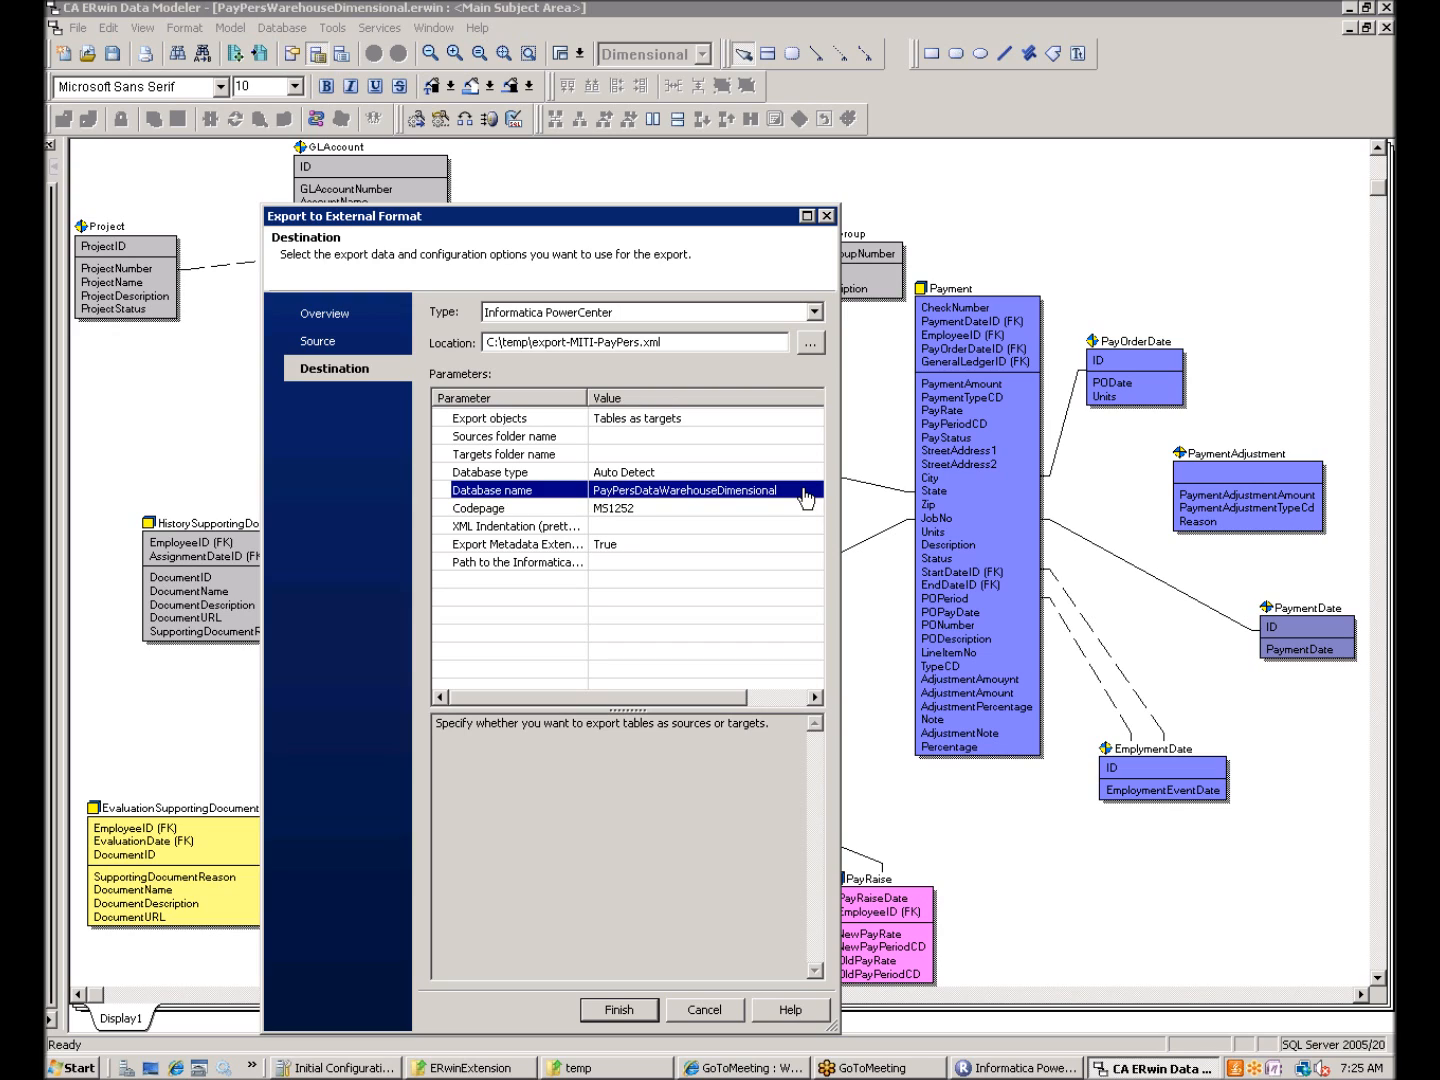
pyautogui.click(804, 490)
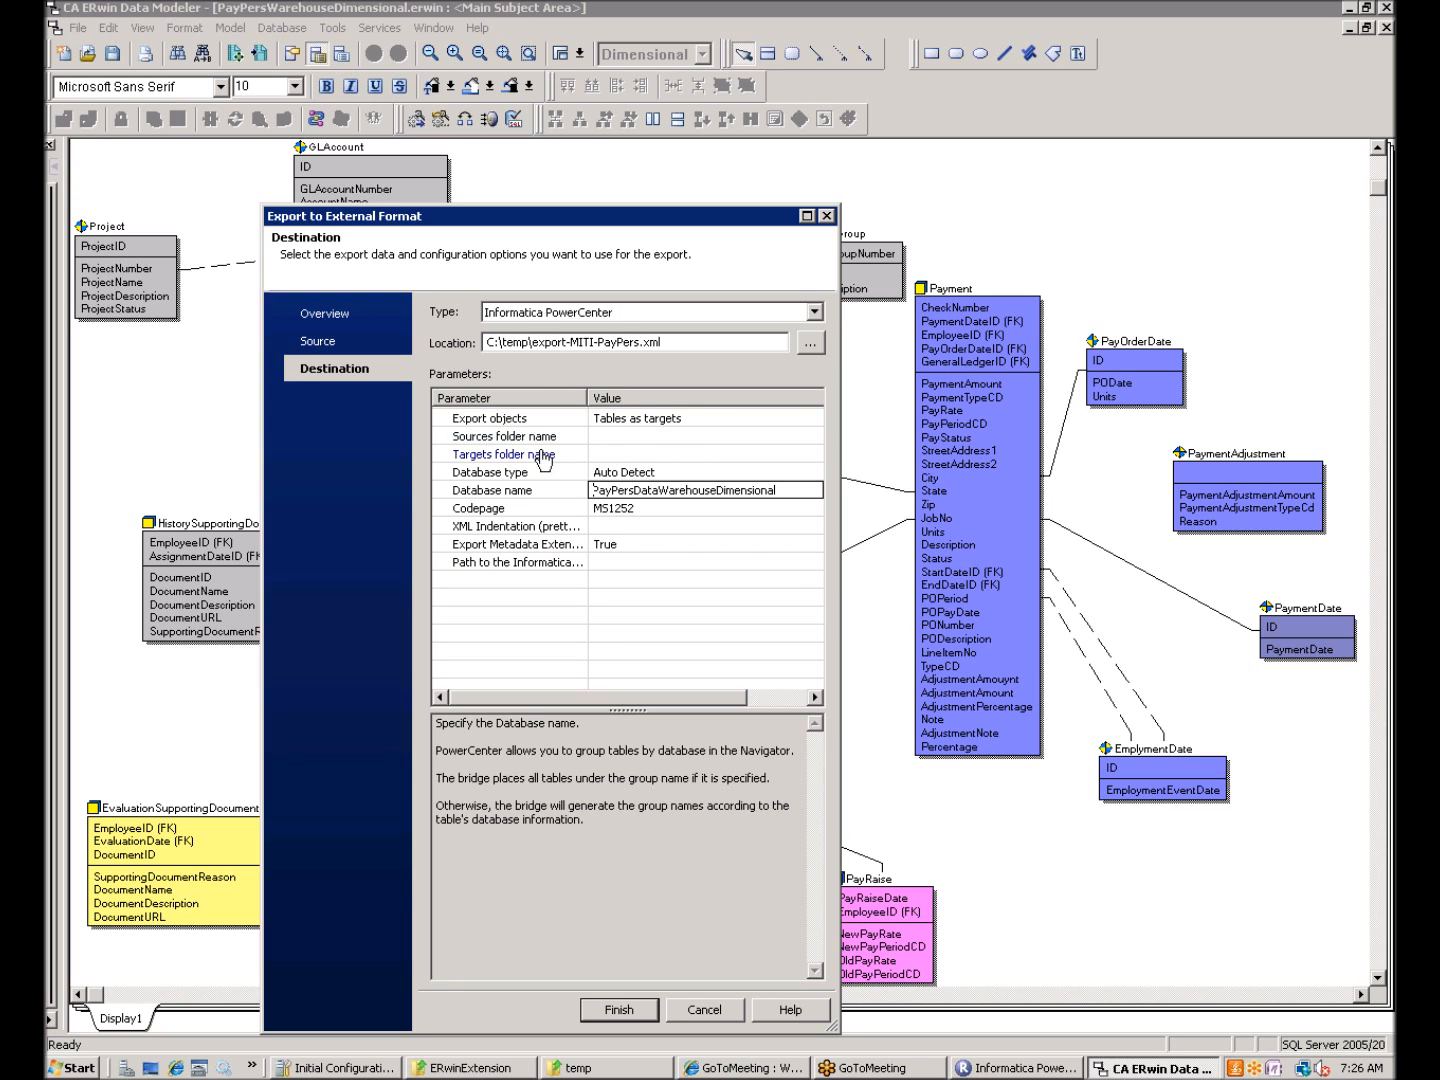
pyautogui.click(540, 455)
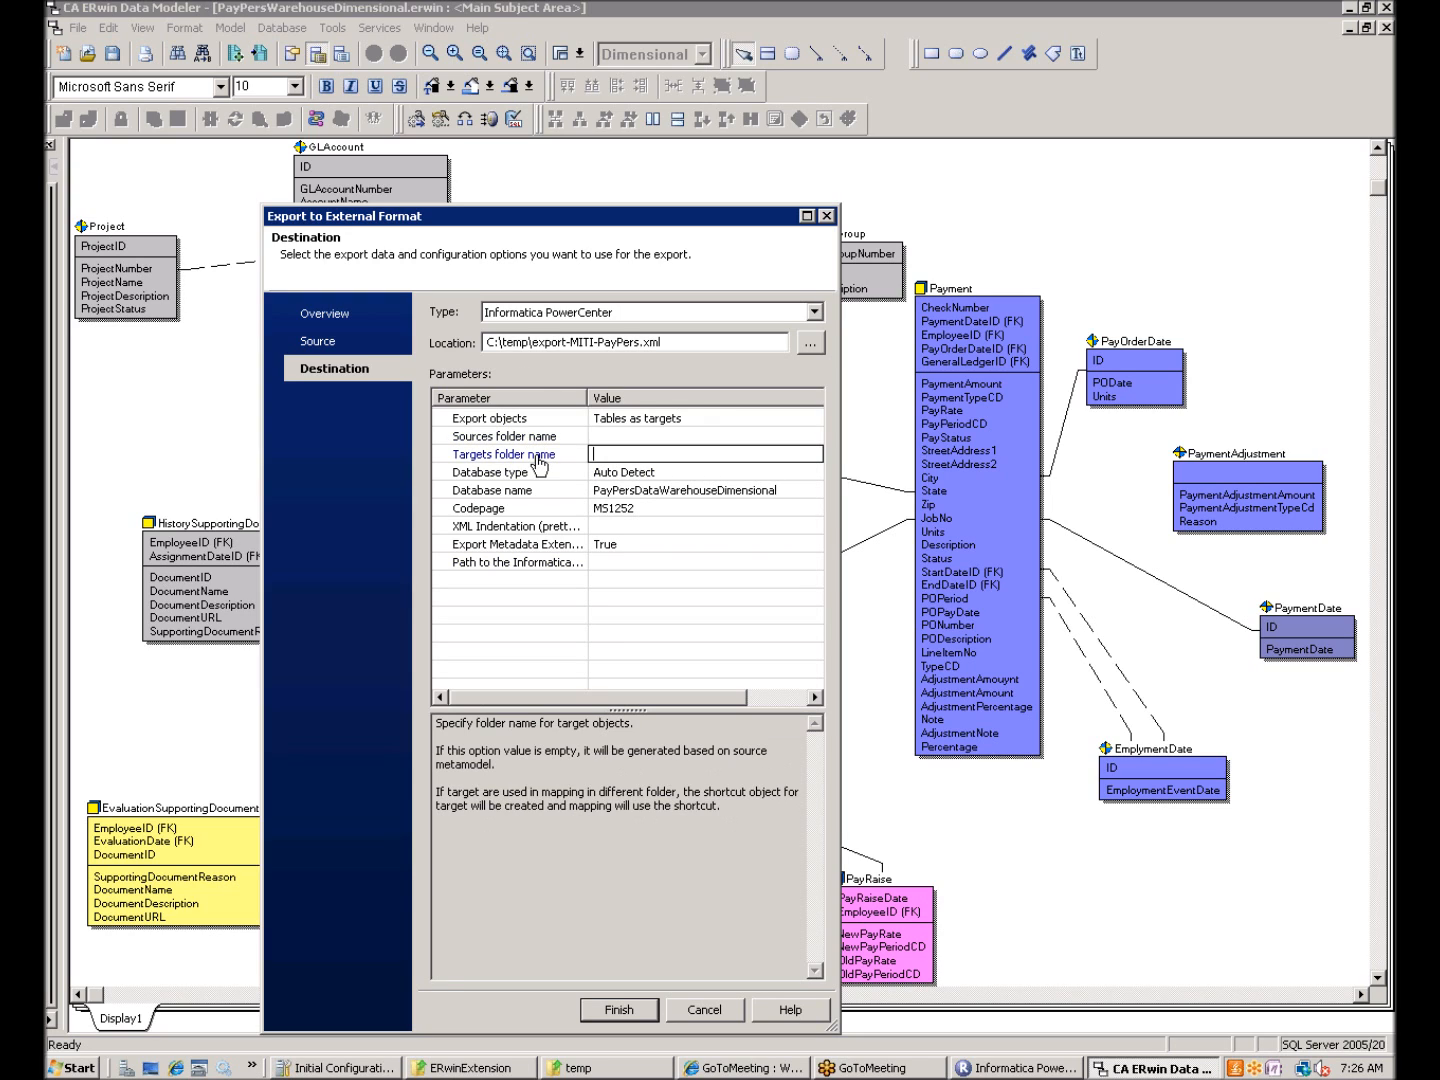
pyautogui.click(545, 473)
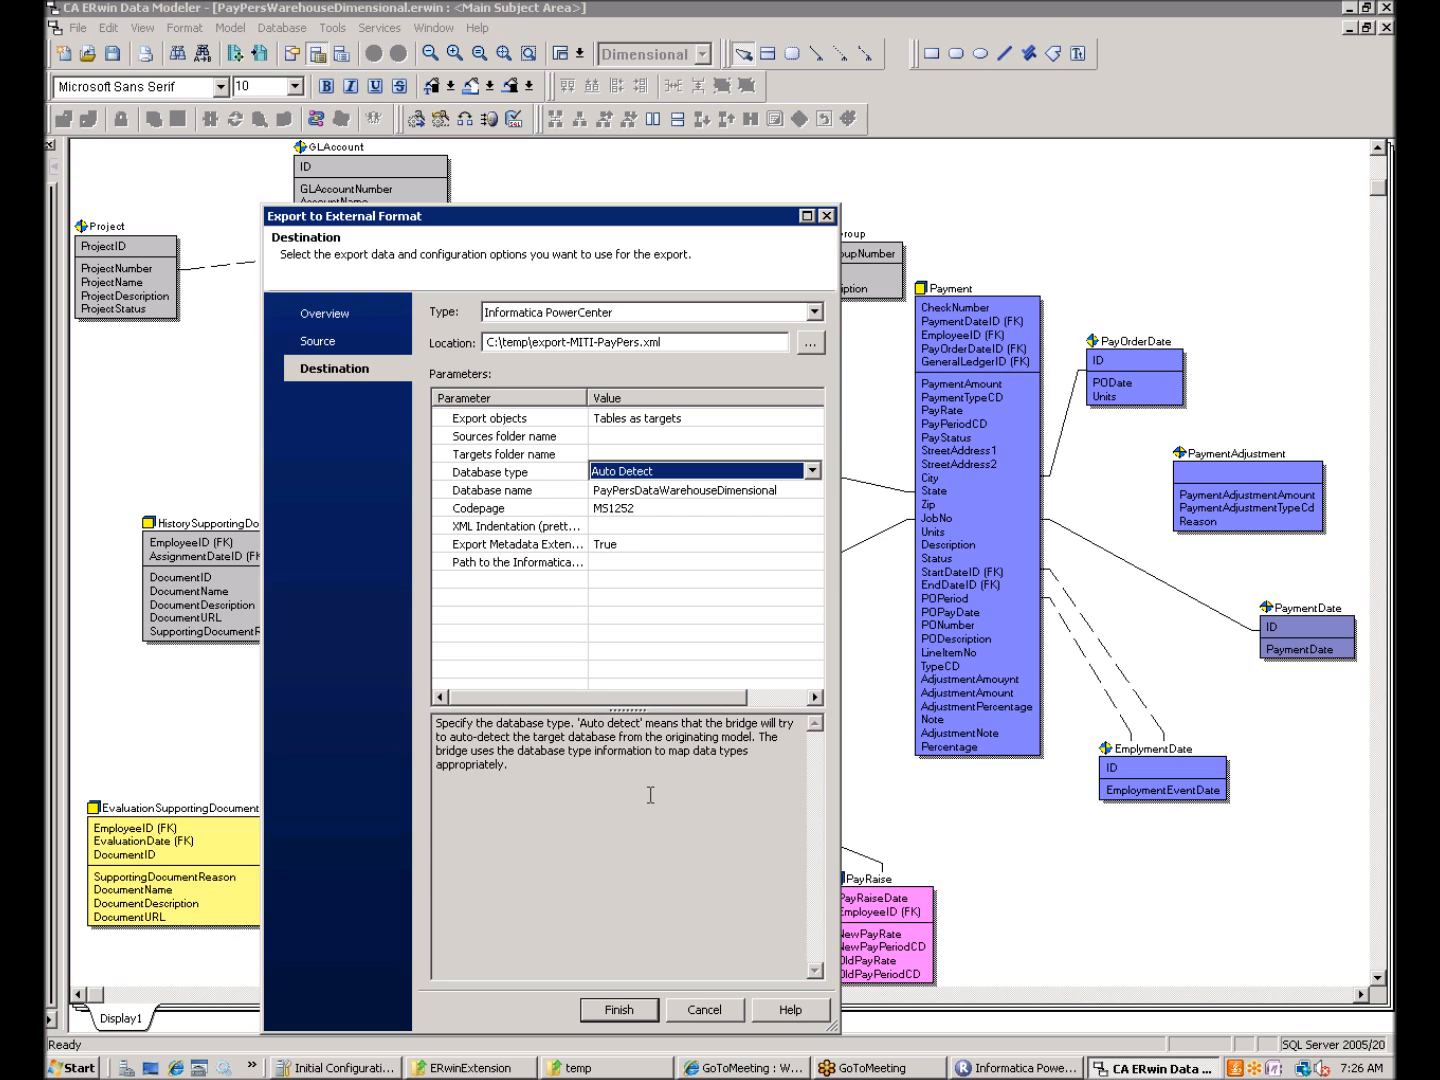
pyautogui.click(541, 548)
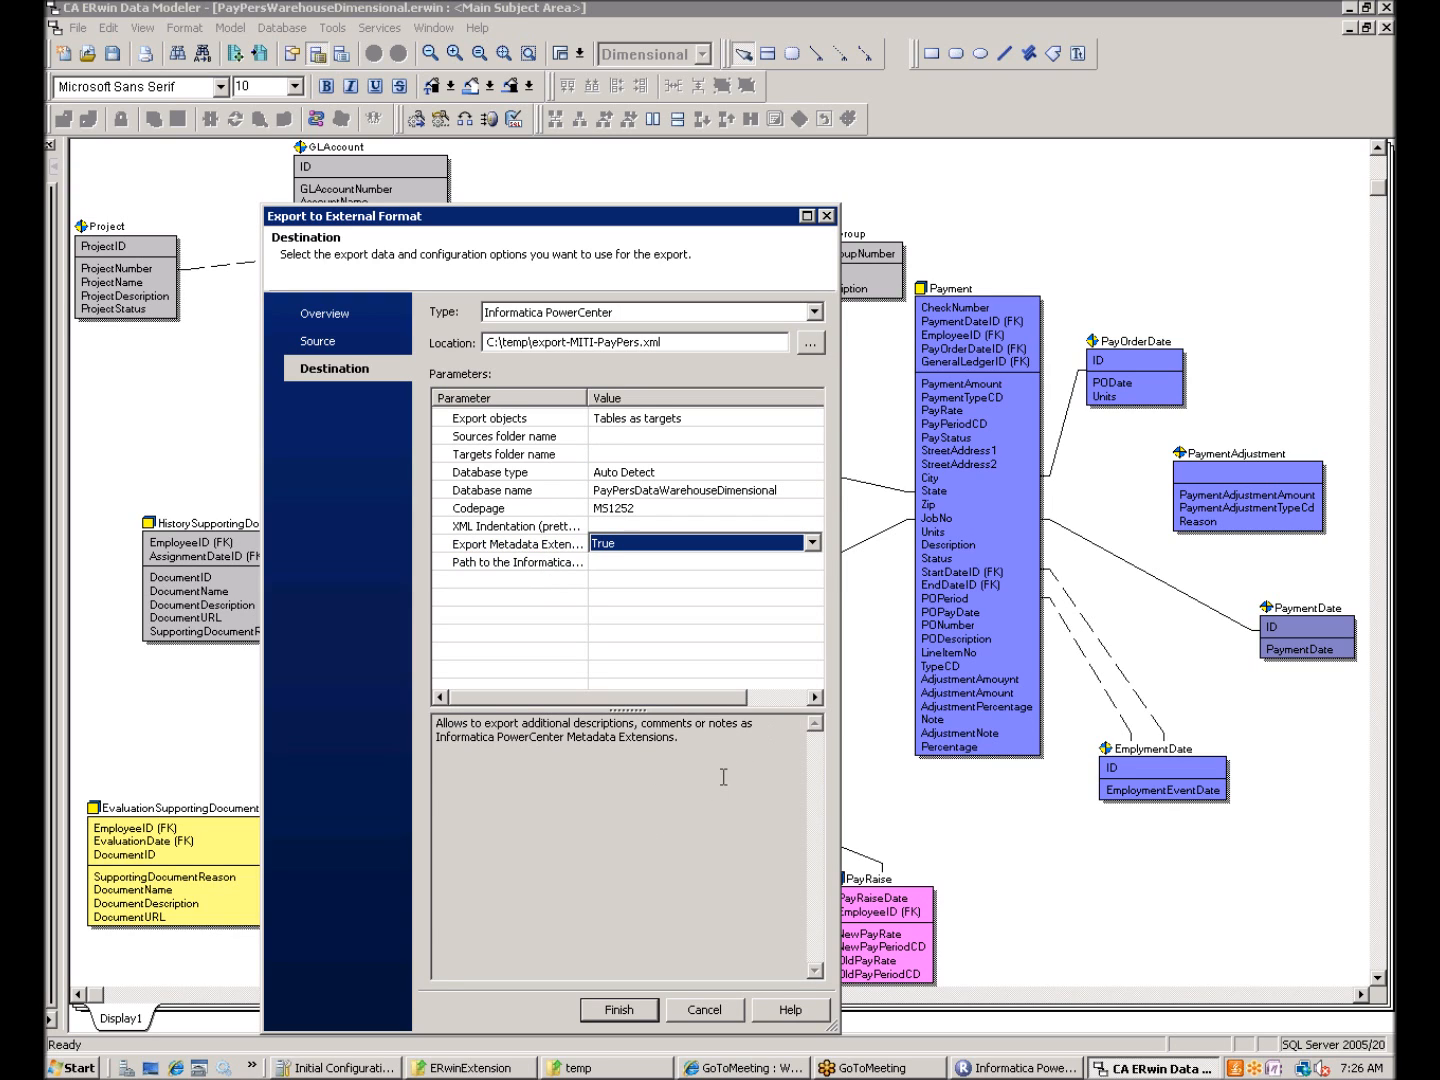
# Recheck Informatica PowerCenter as the destination type and read through the bridge description
pyautogui.click(814, 312)
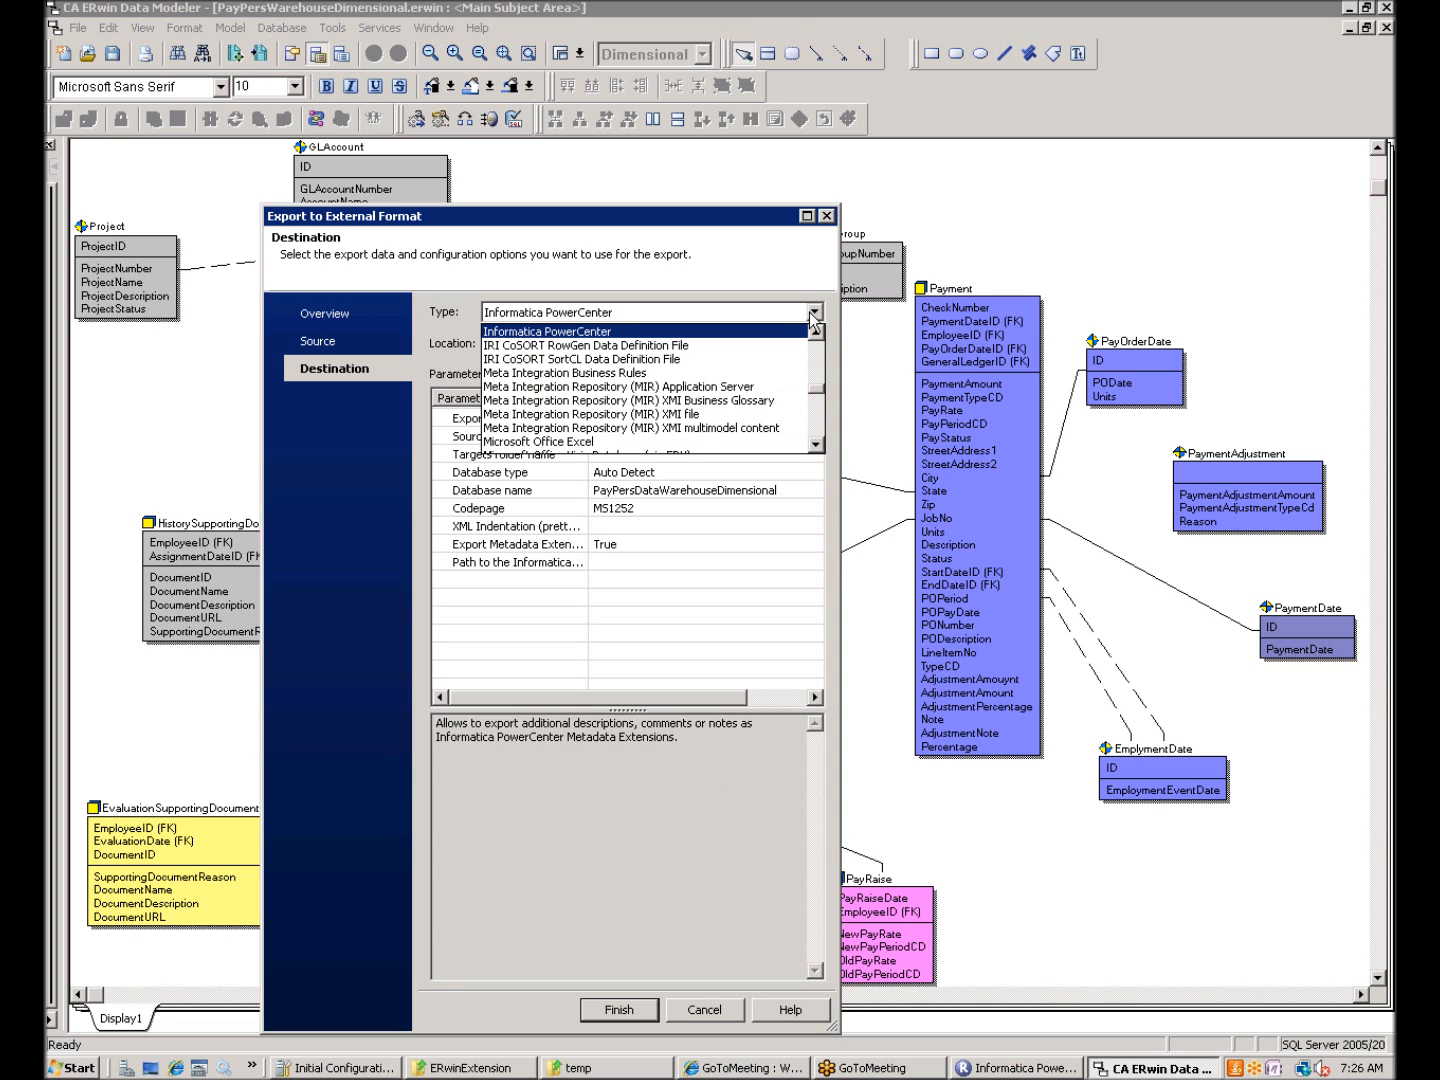
pyautogui.click(774, 331)
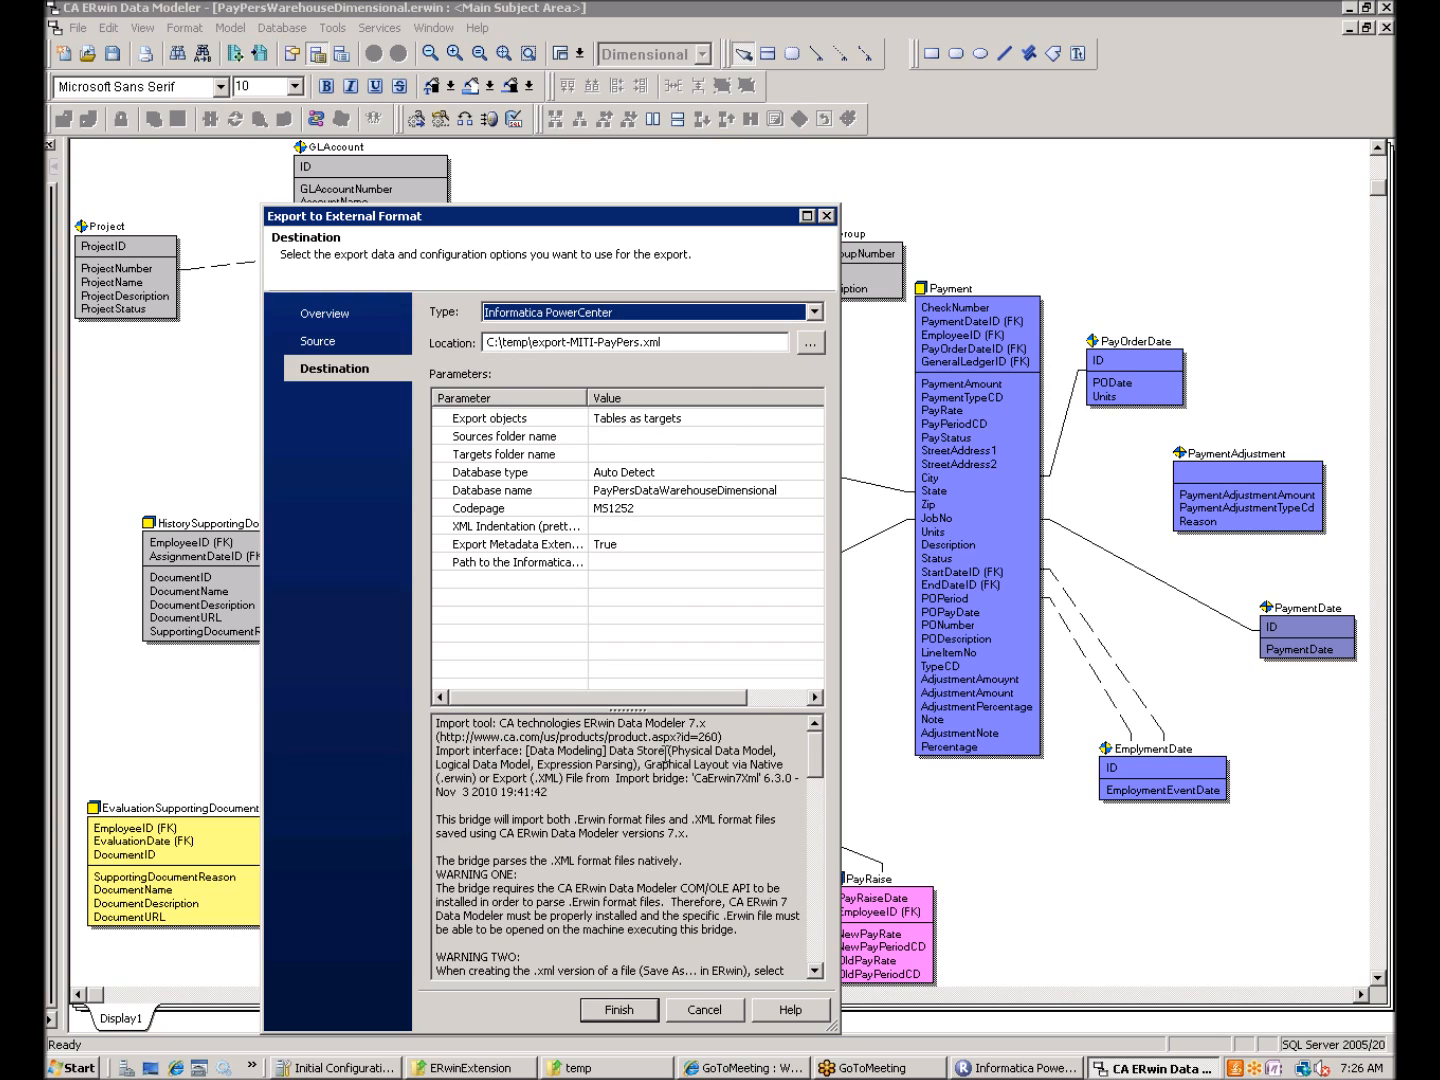
pyautogui.click(816, 935)
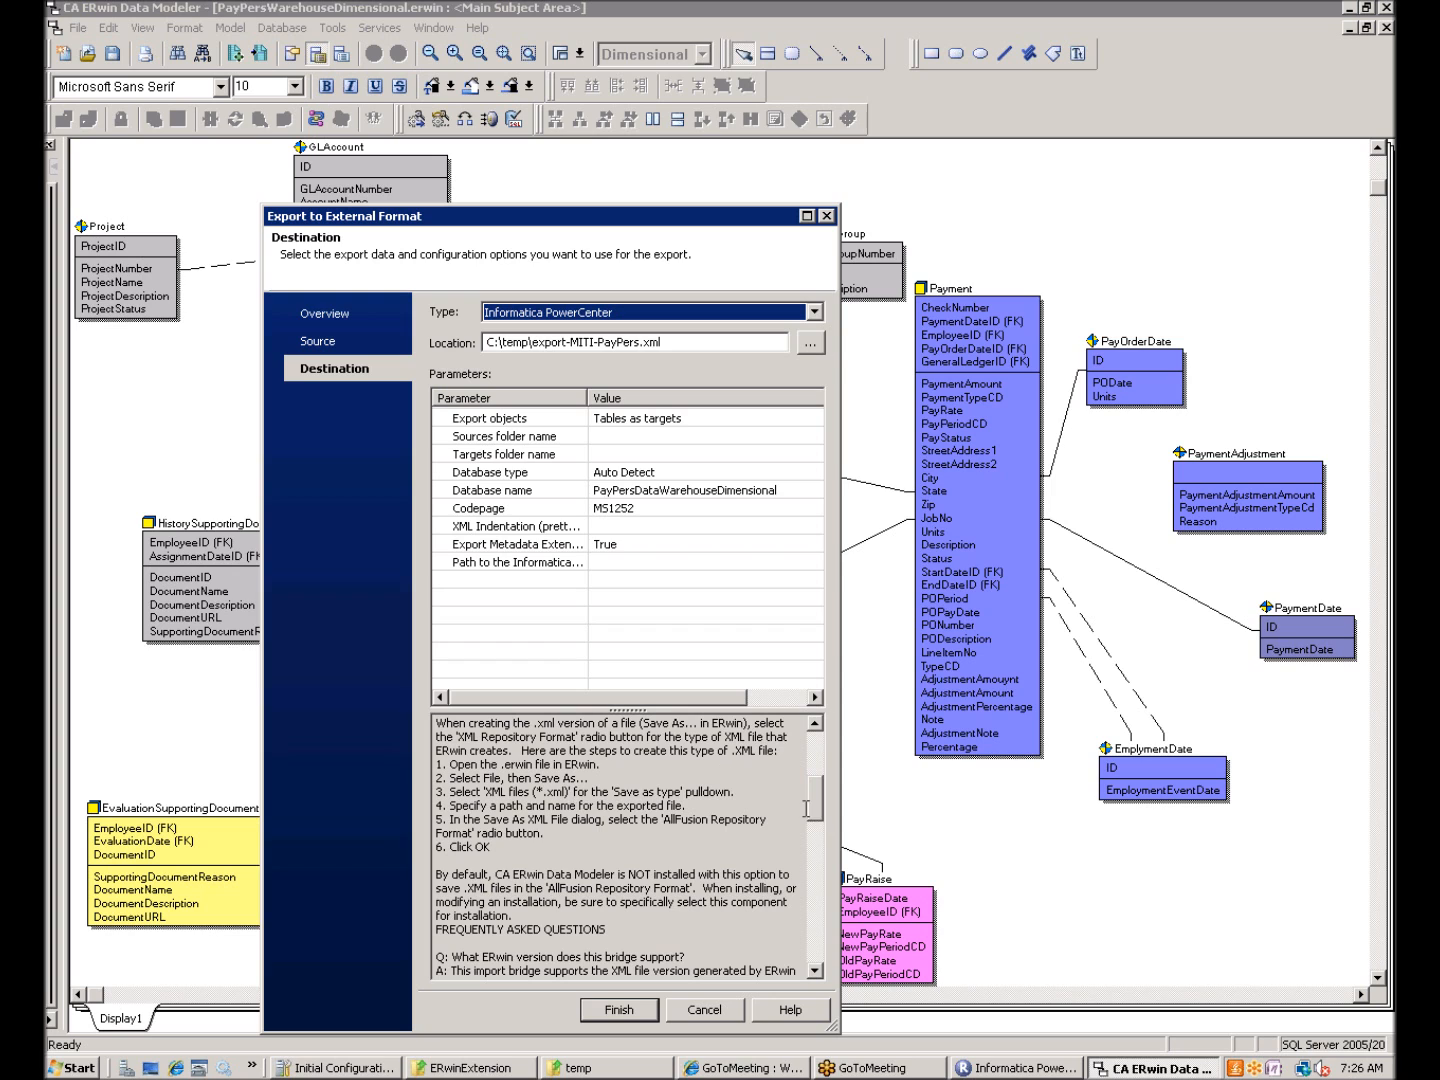
pyautogui.moveTo(817, 815); pyautogui.dragTo(824, 754)
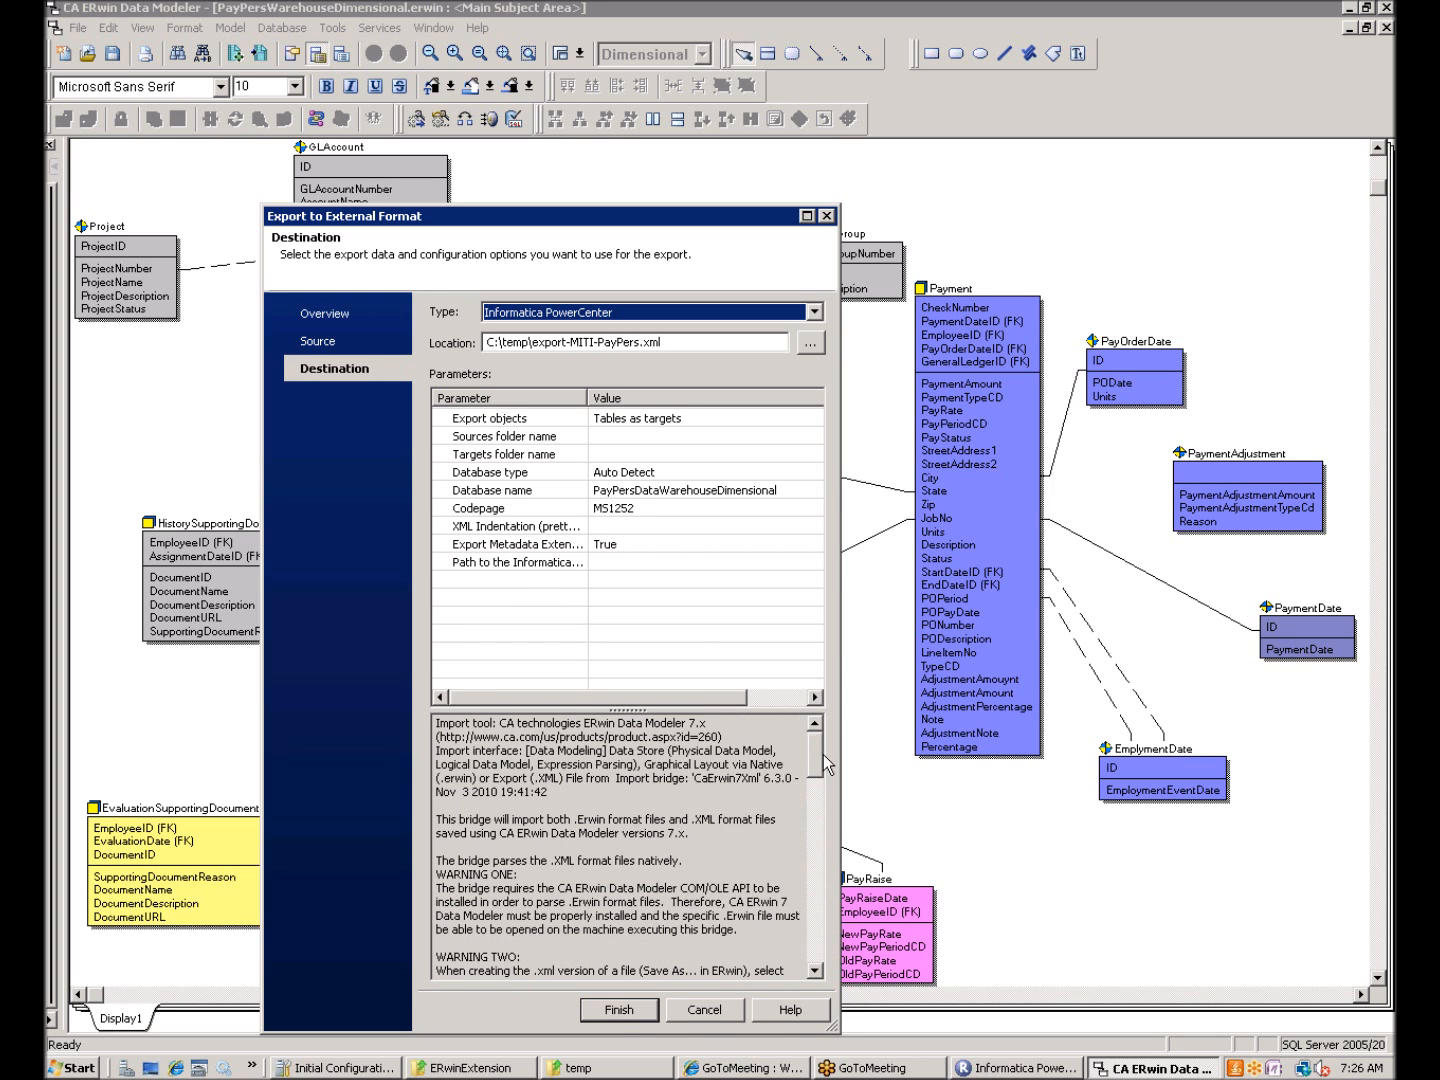
# Run the export to Informatica PowerCenter, review the status log through to its end and close it
pyautogui.click(617, 1011)
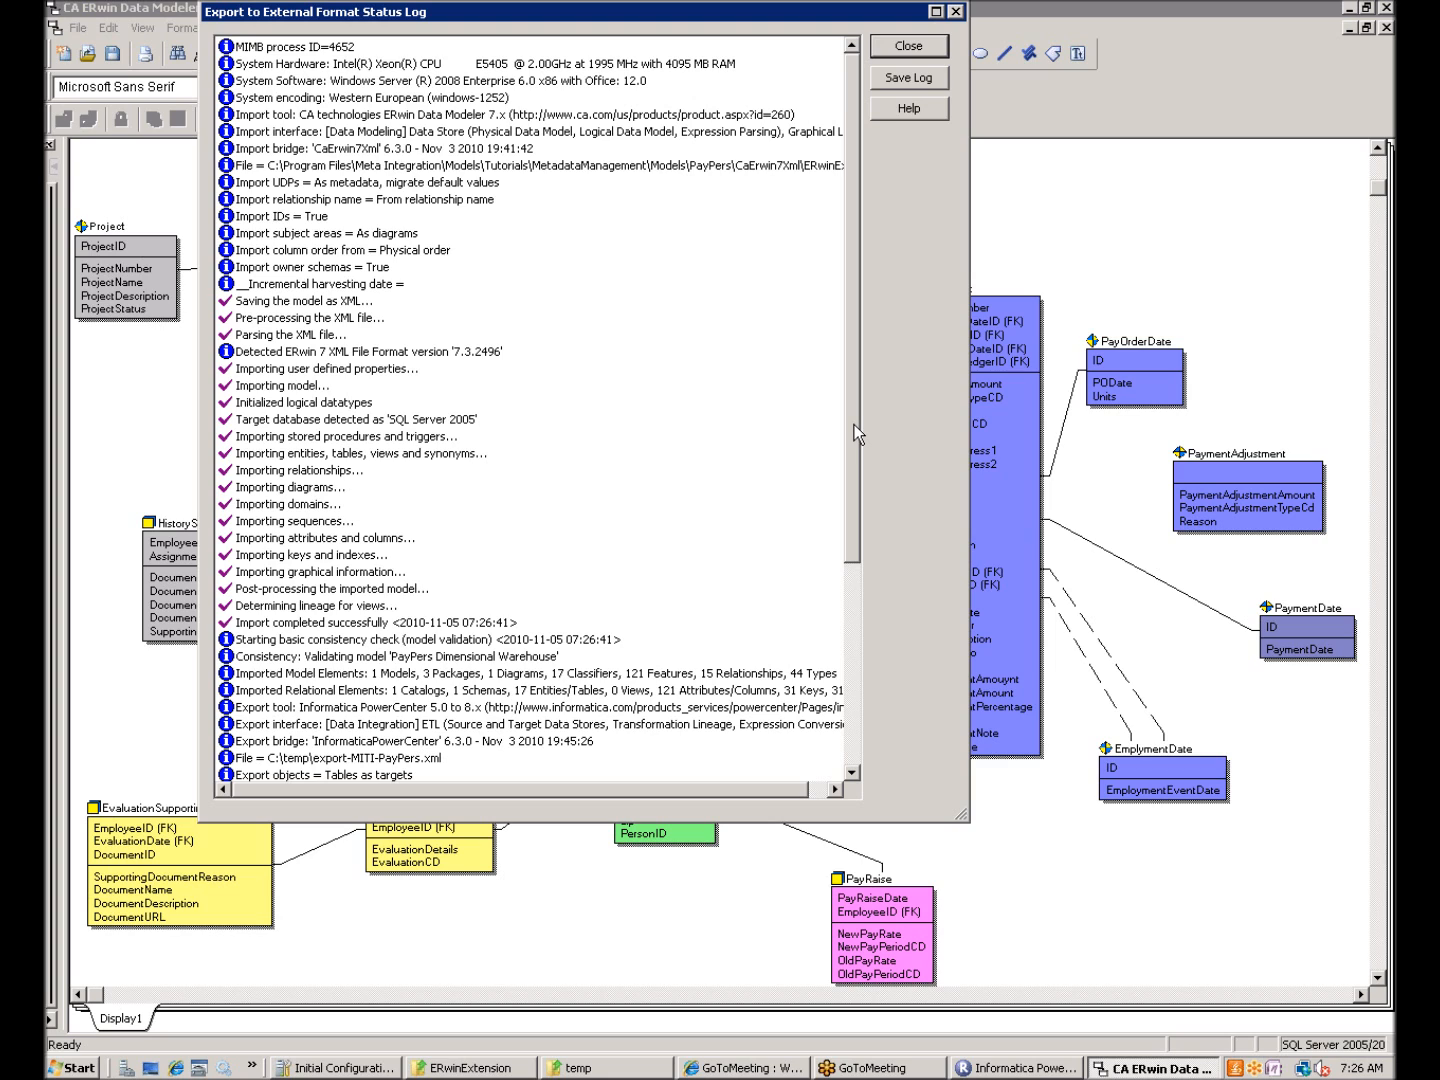
pyautogui.moveTo(854, 424); pyautogui.dragTo(858, 720)
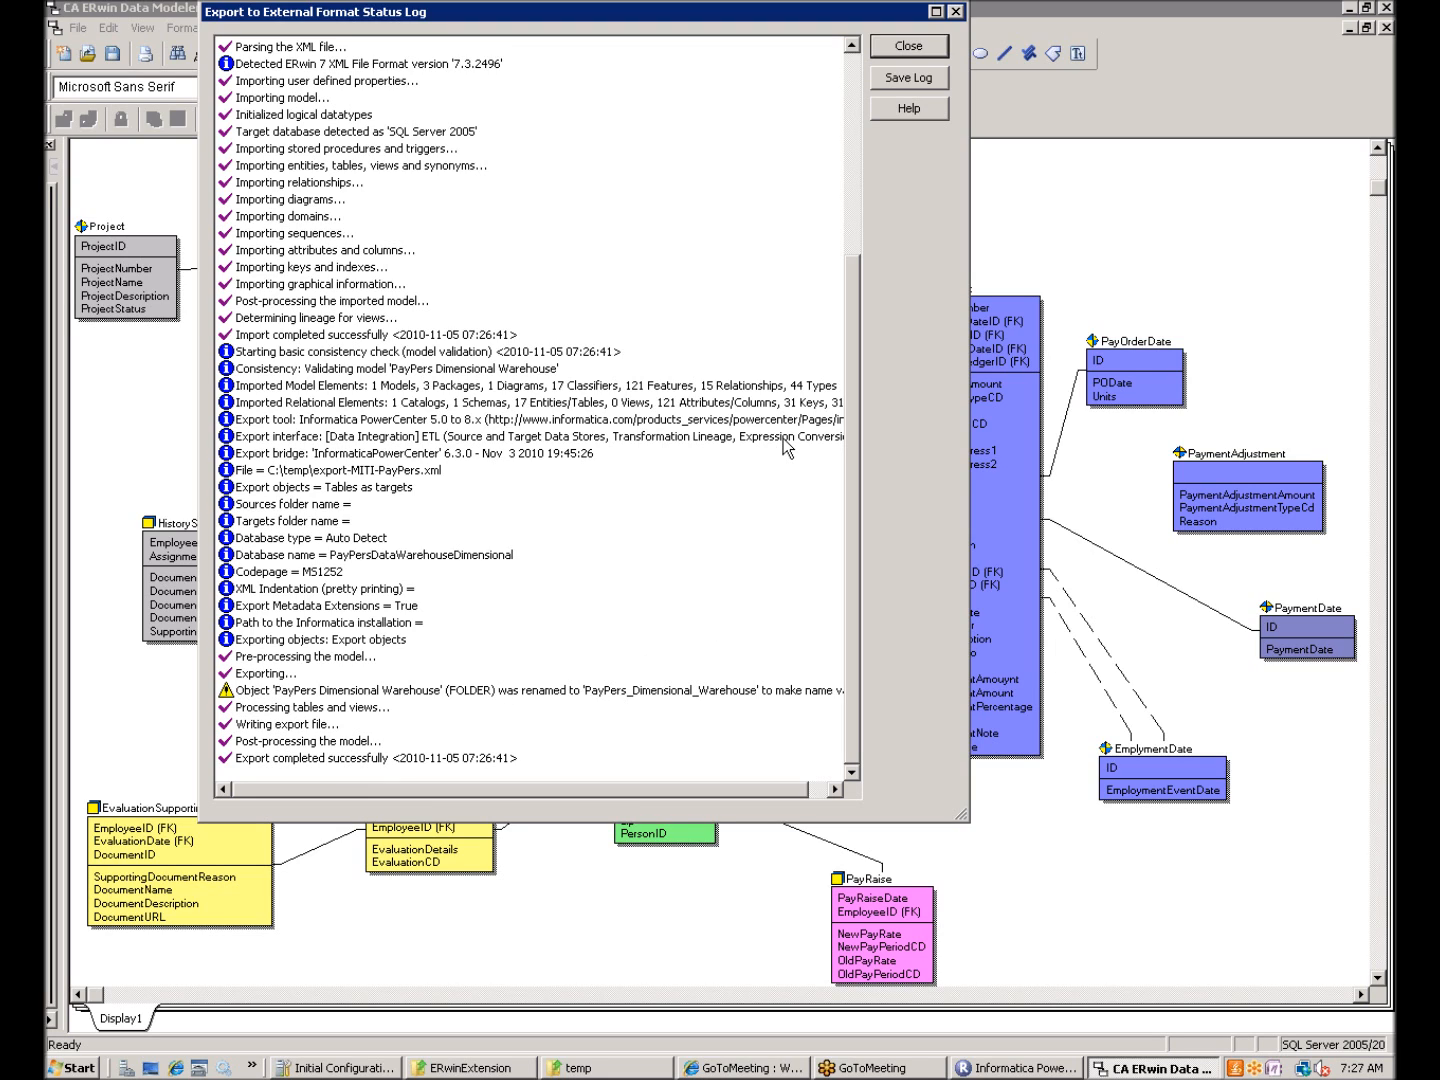
pyautogui.click(909, 47)
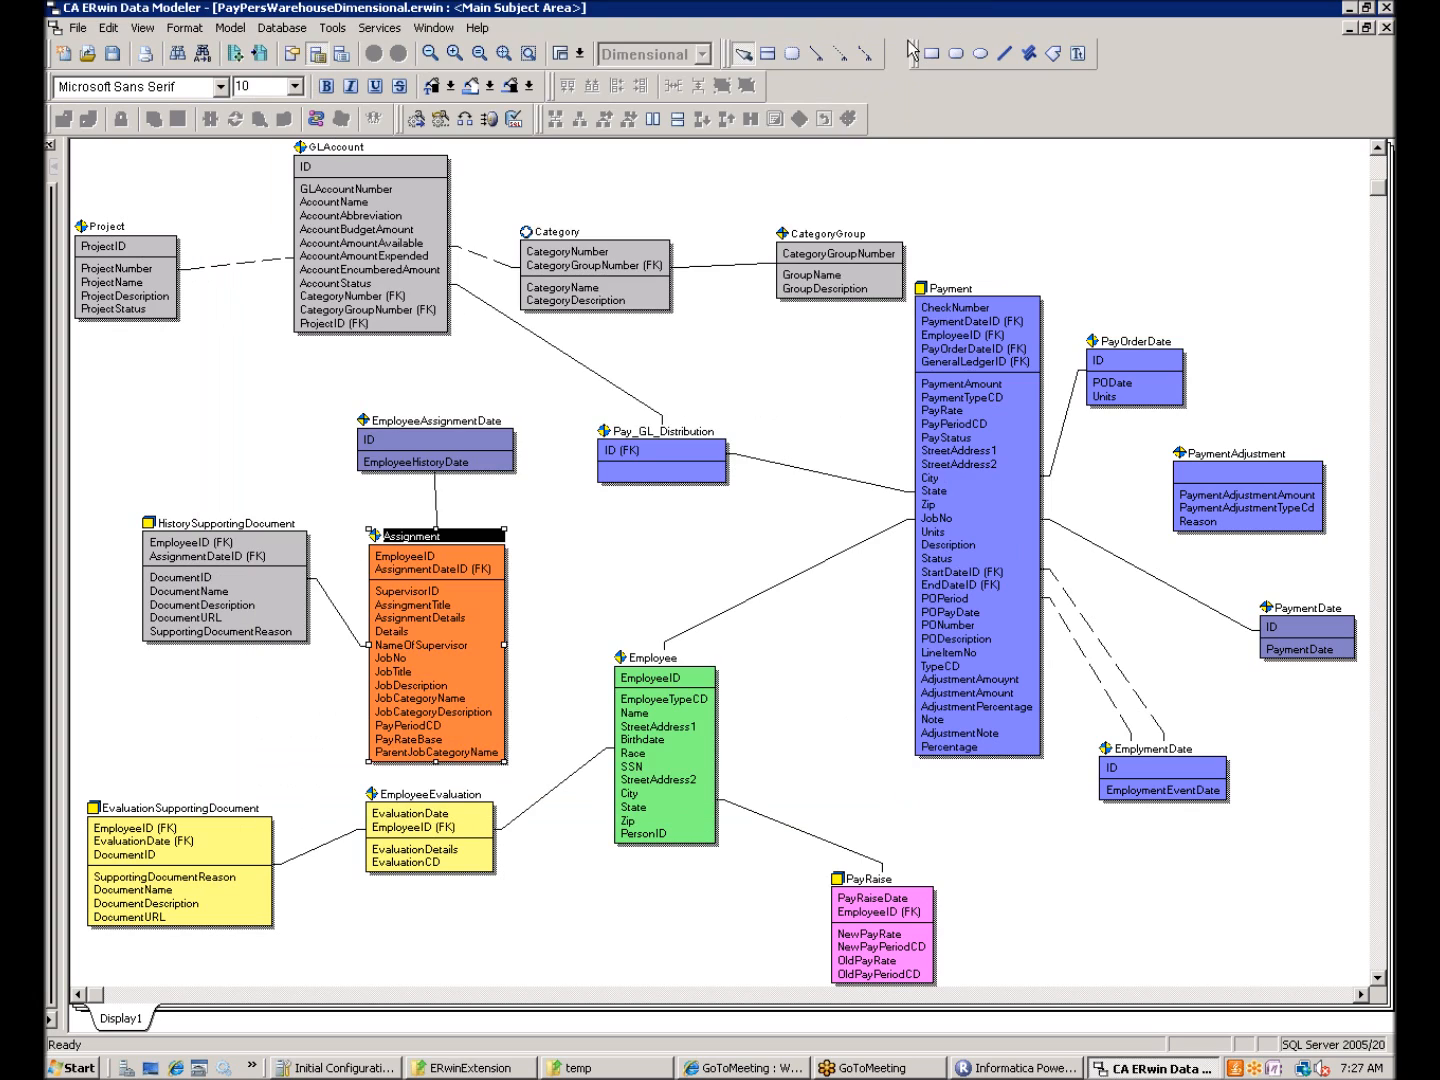
# Switch to PowerCenter Repository Manager and create a repository folder named ERwinTest
pyautogui.click(1020, 1068)
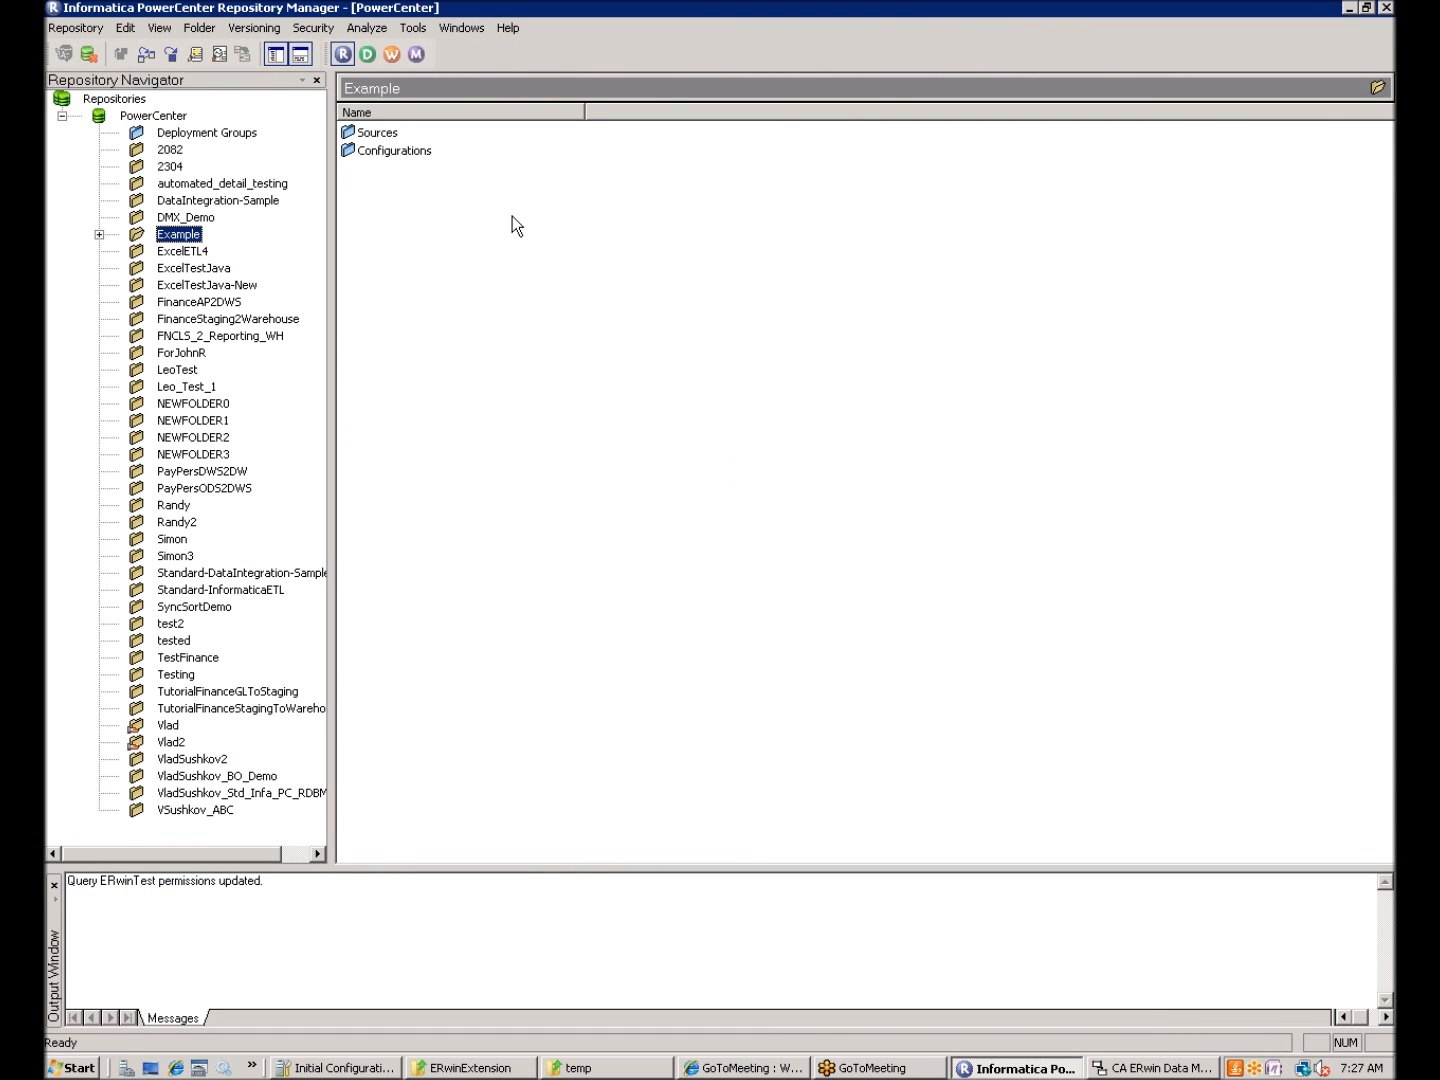
pyautogui.click(200, 28)
pyautogui.click(225, 52)
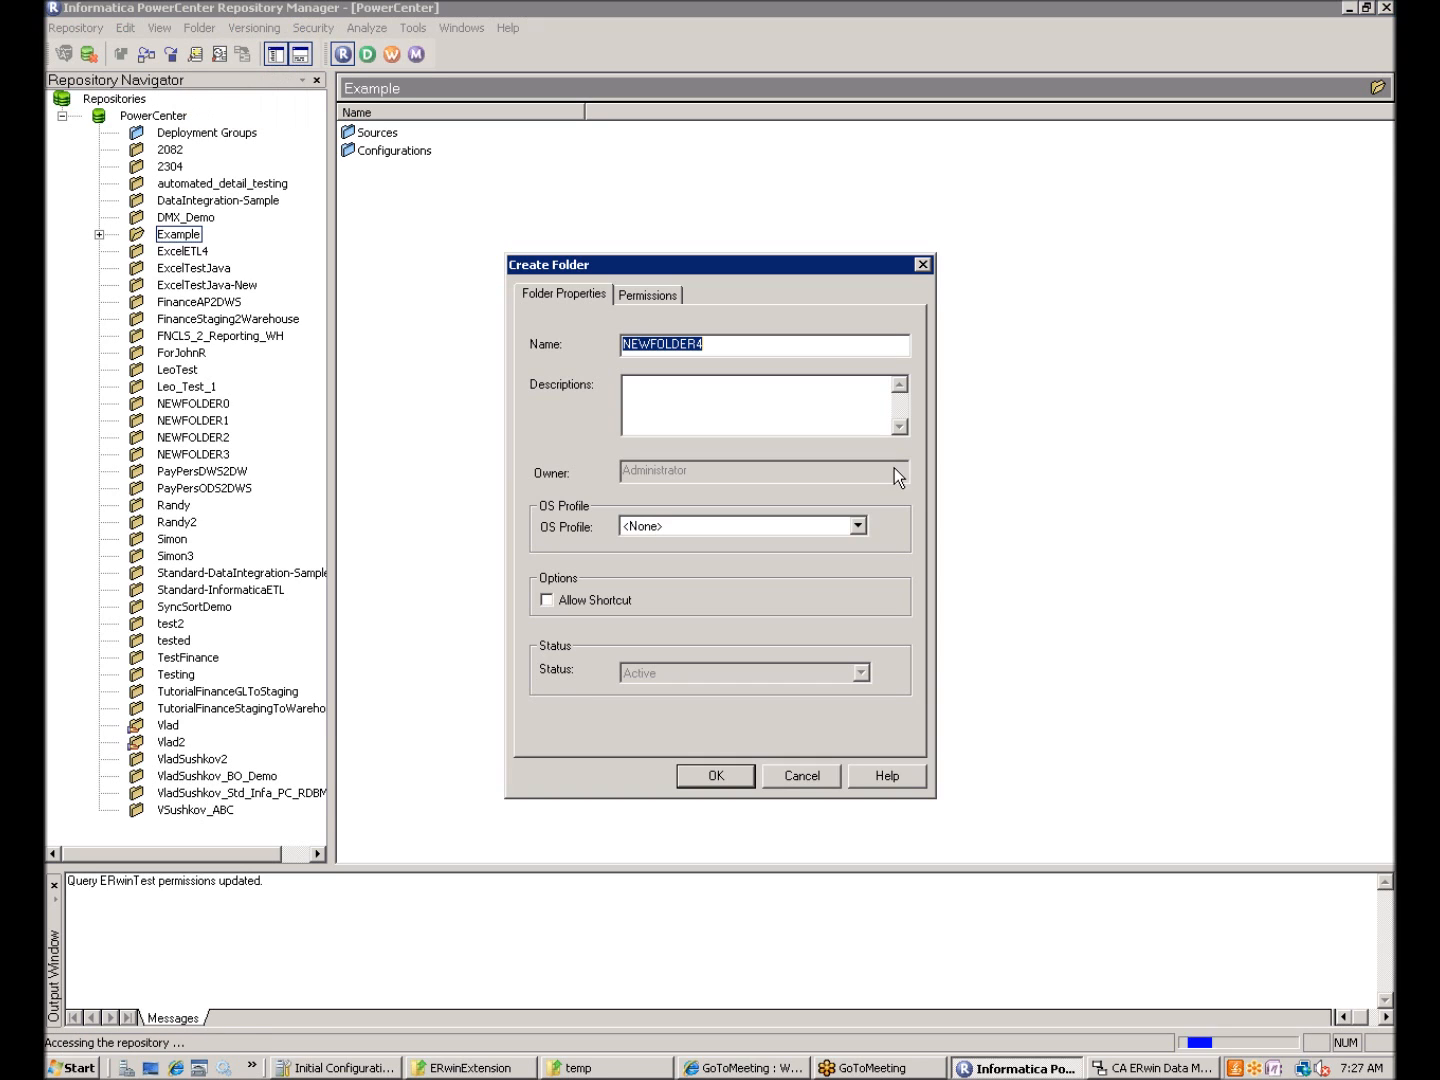
pyautogui.click(717, 345)
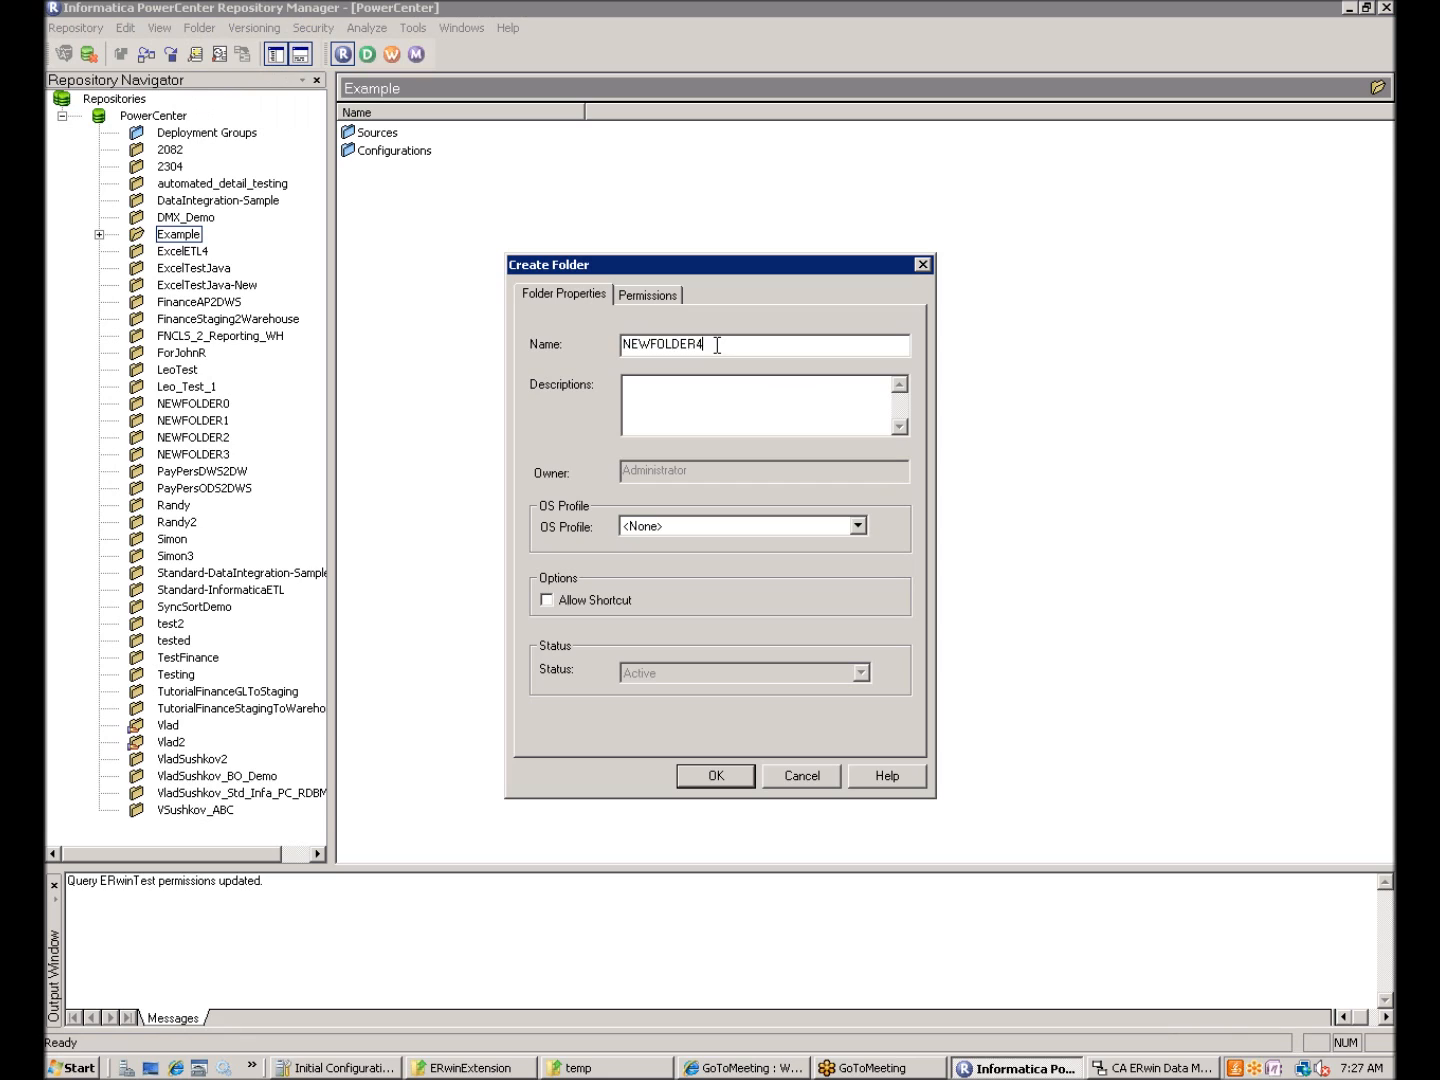
pyautogui.doubleClick(717, 345)
pyautogui.write('ERwinTest')
pyautogui.click(721, 781)
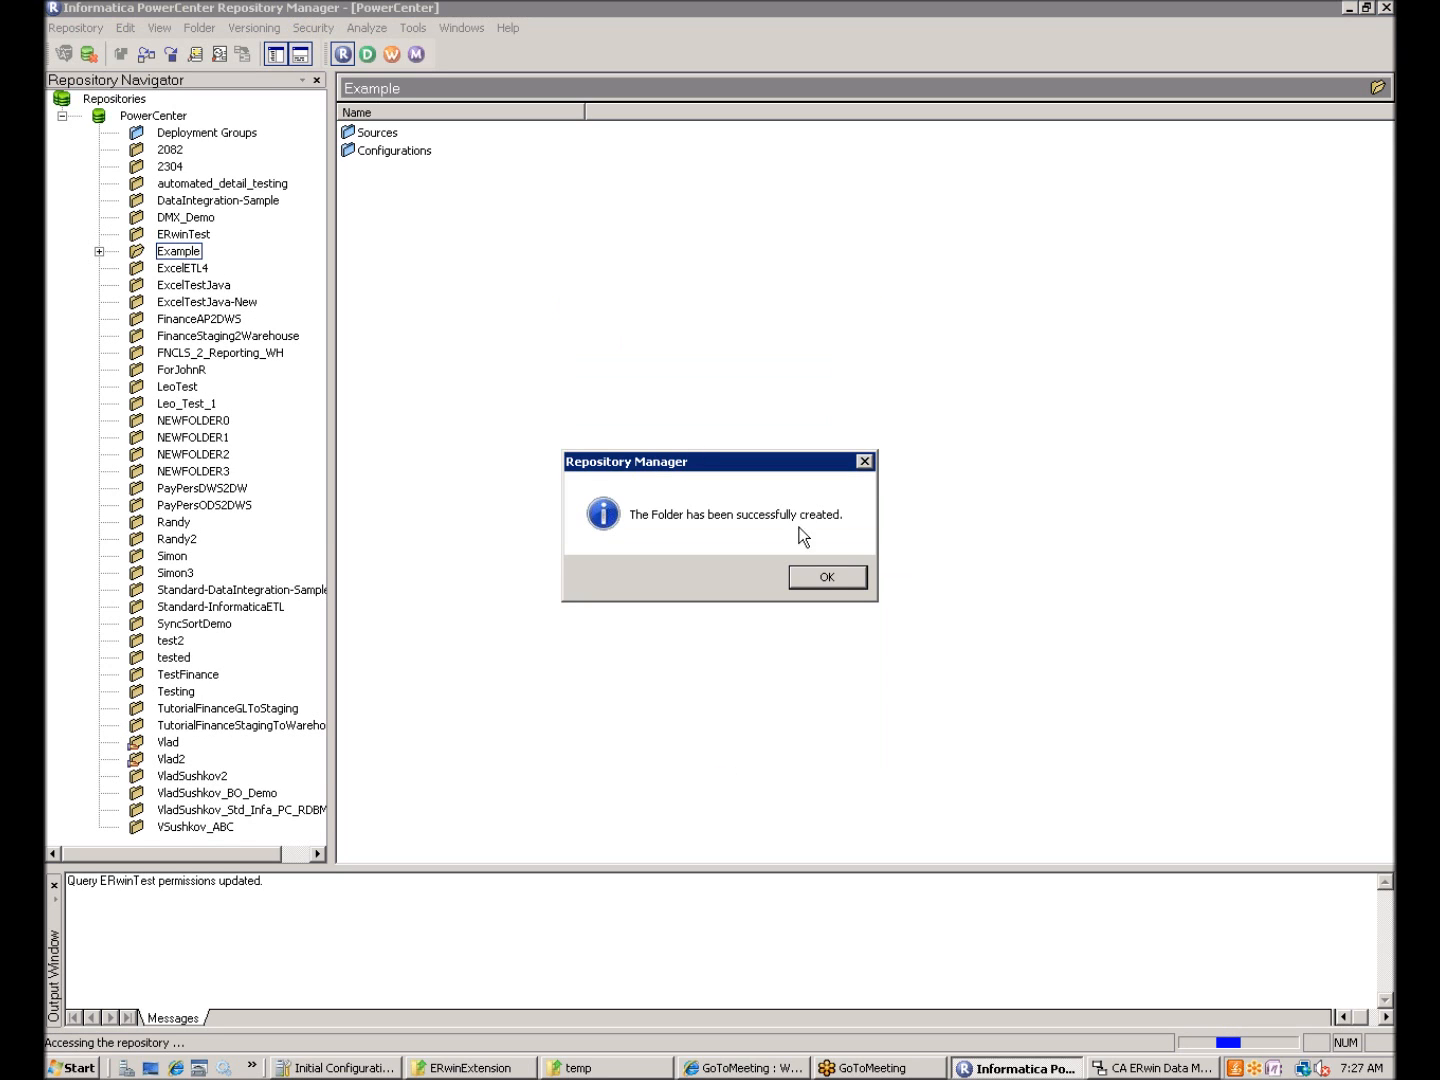
pyautogui.click(850, 577)
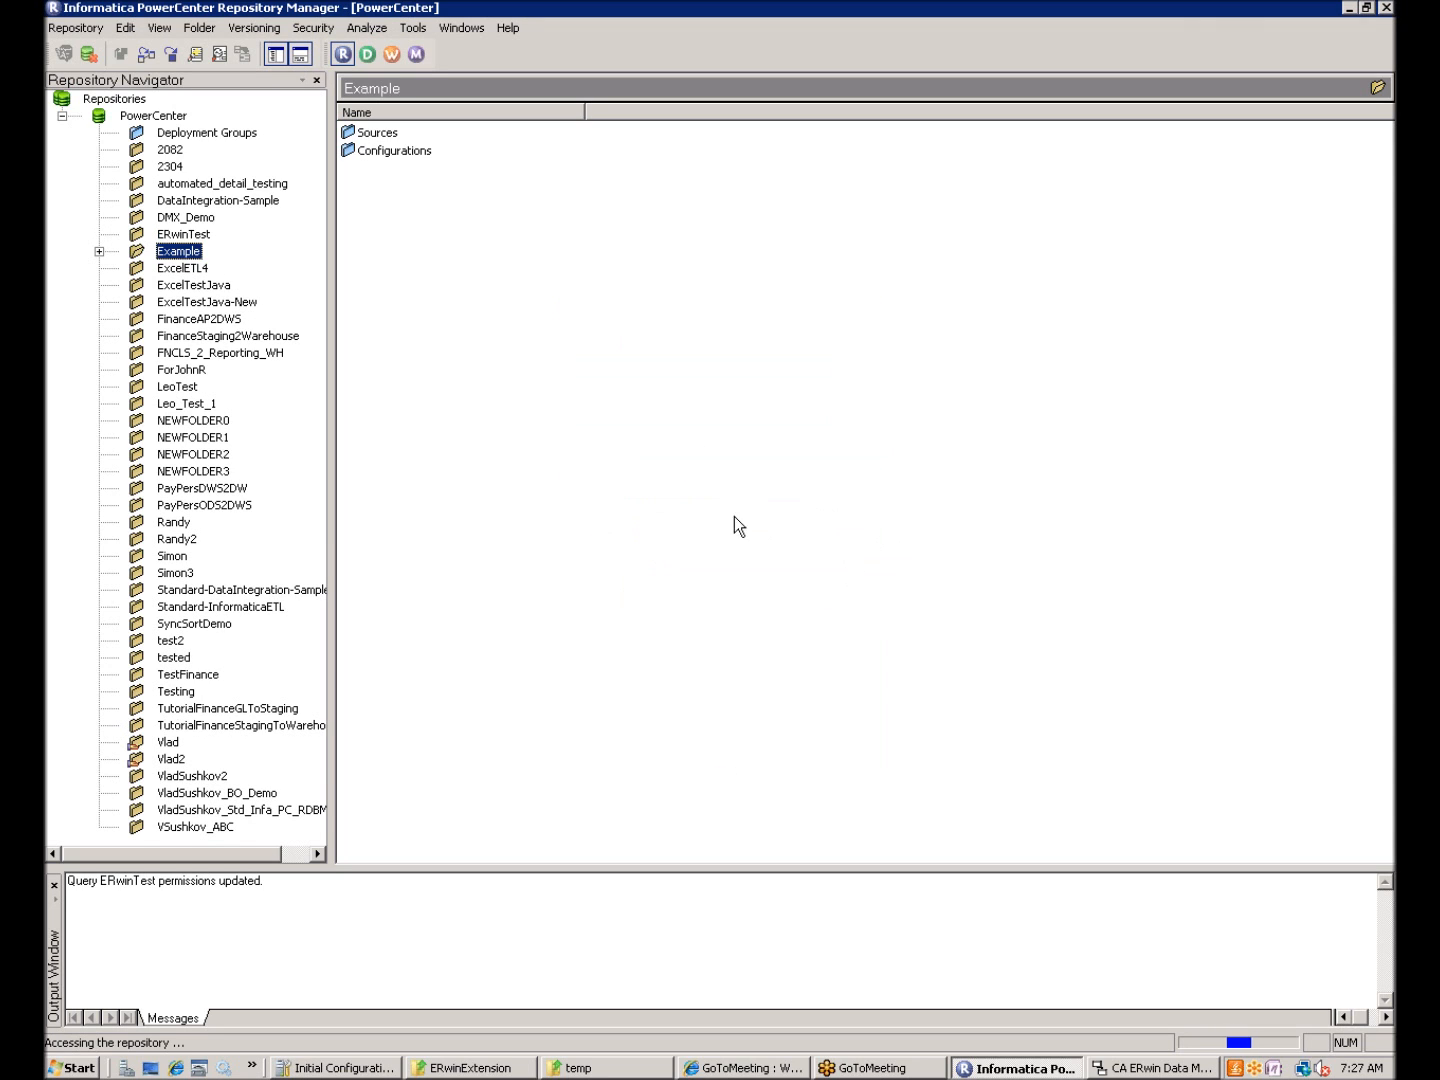
# Start an object import into the repository from C:\temp\export-MITI-PayPers.xml and proceed to object selection
pyautogui.click(72, 28)
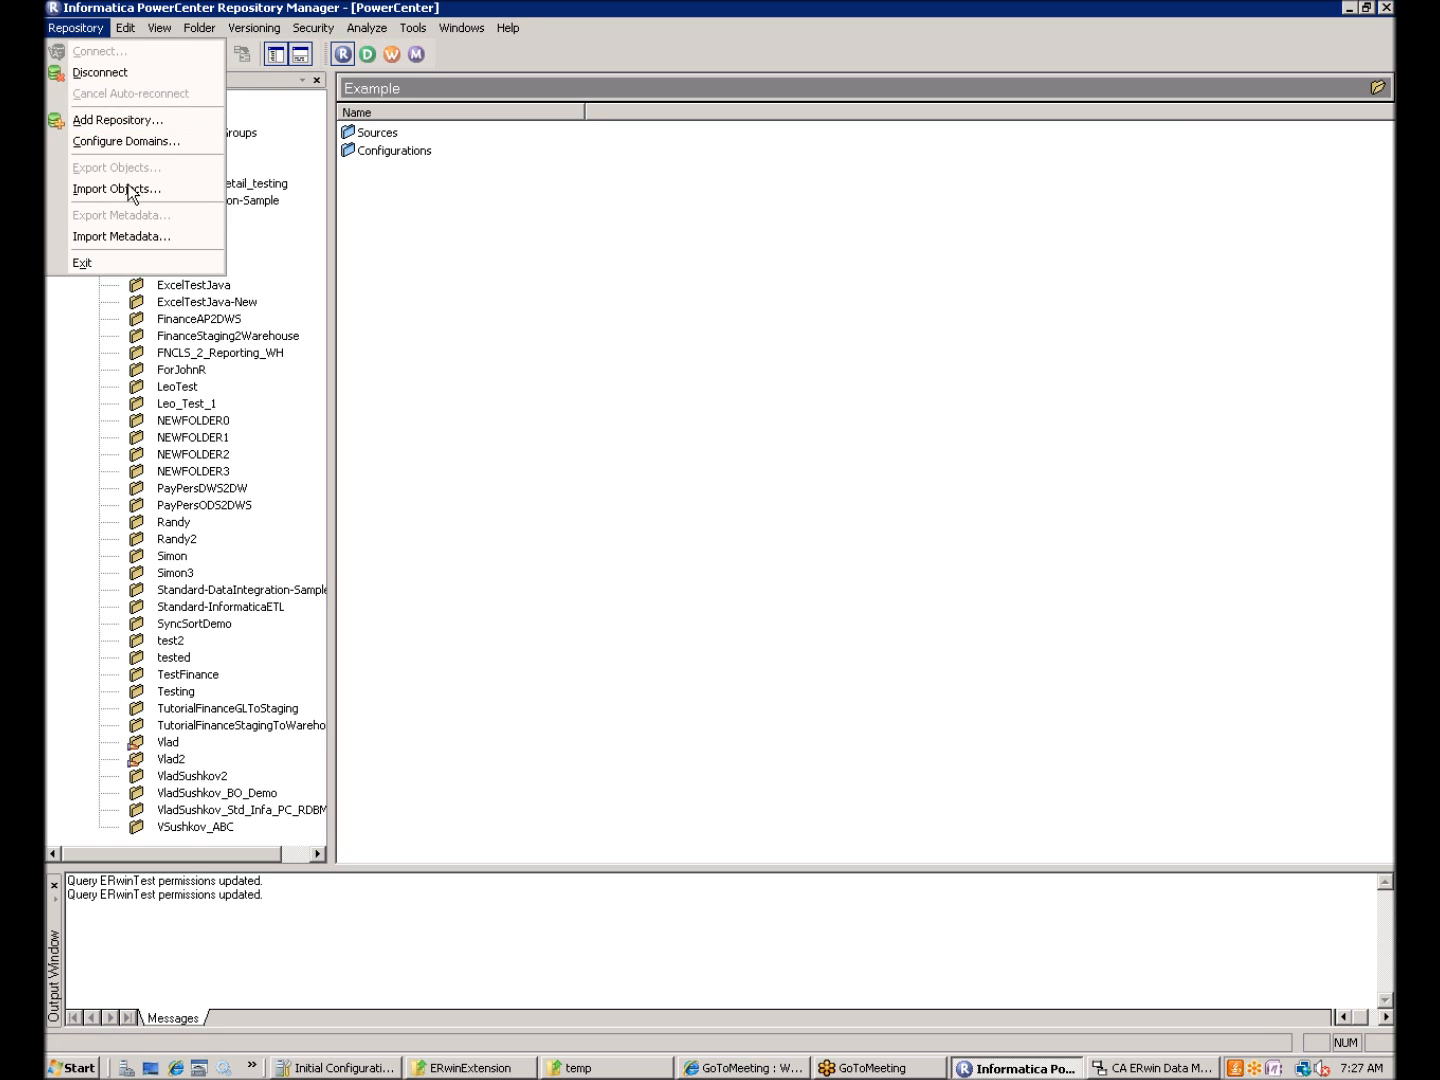
pyautogui.click(130, 189)
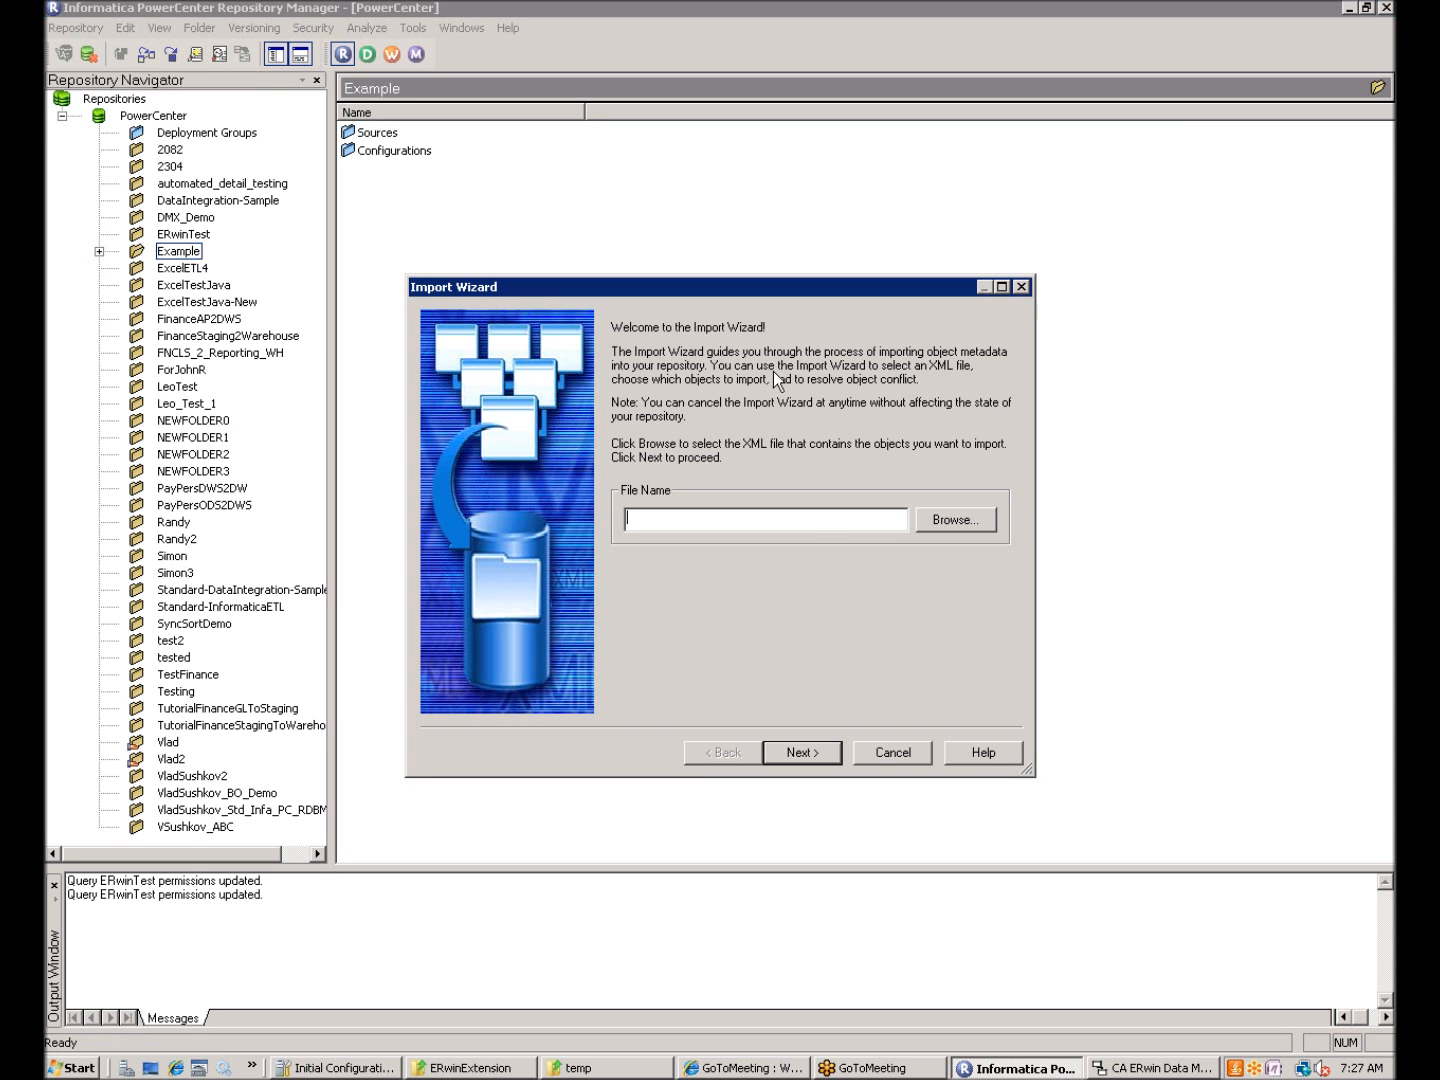
pyautogui.click(955, 519)
pyautogui.click(637, 397)
pyautogui.doubleClick(640, 400)
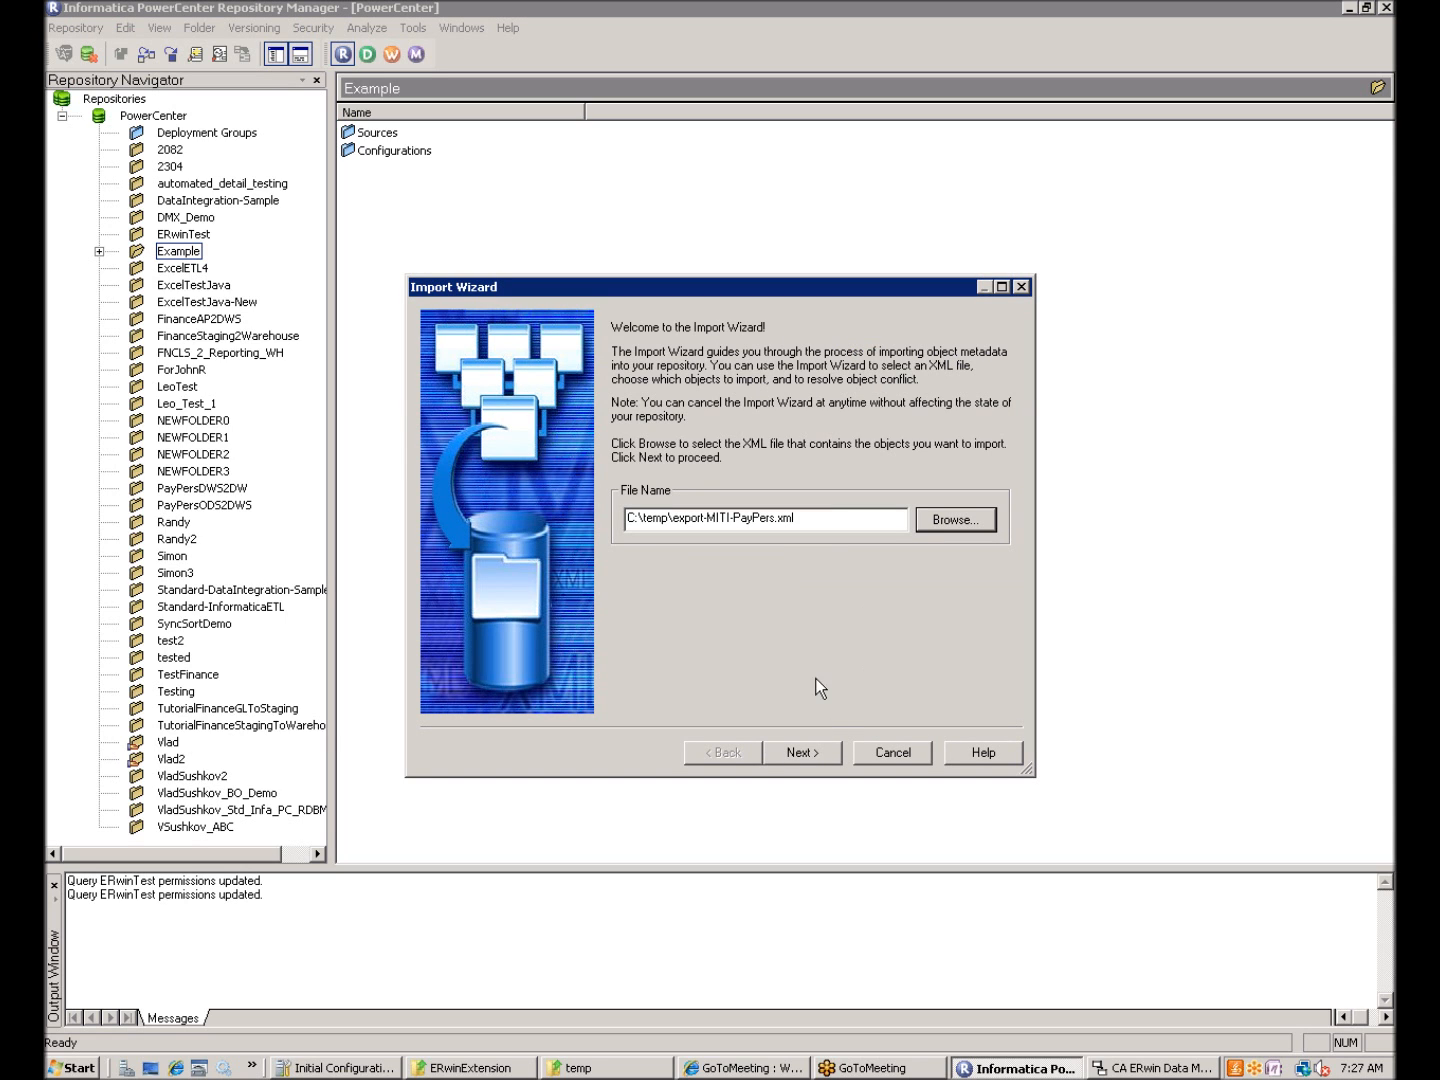
pyautogui.click(806, 752)
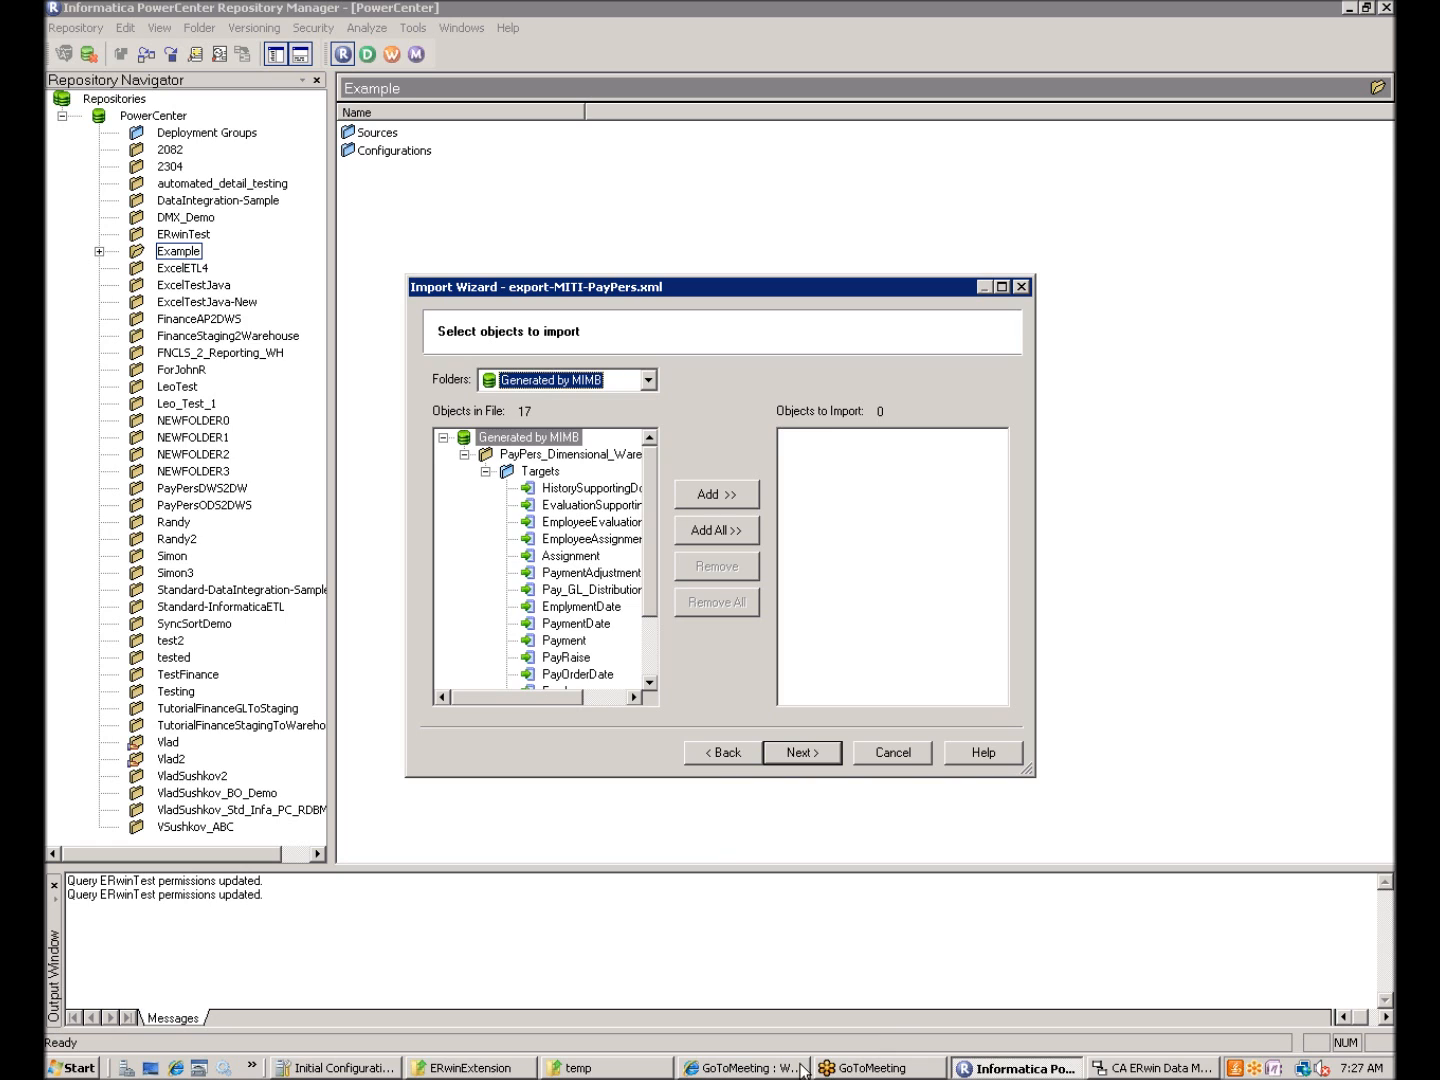
# Compare the file's target objects with the ERwin diagram and add all of them to the import
pyautogui.click(1133, 1070)
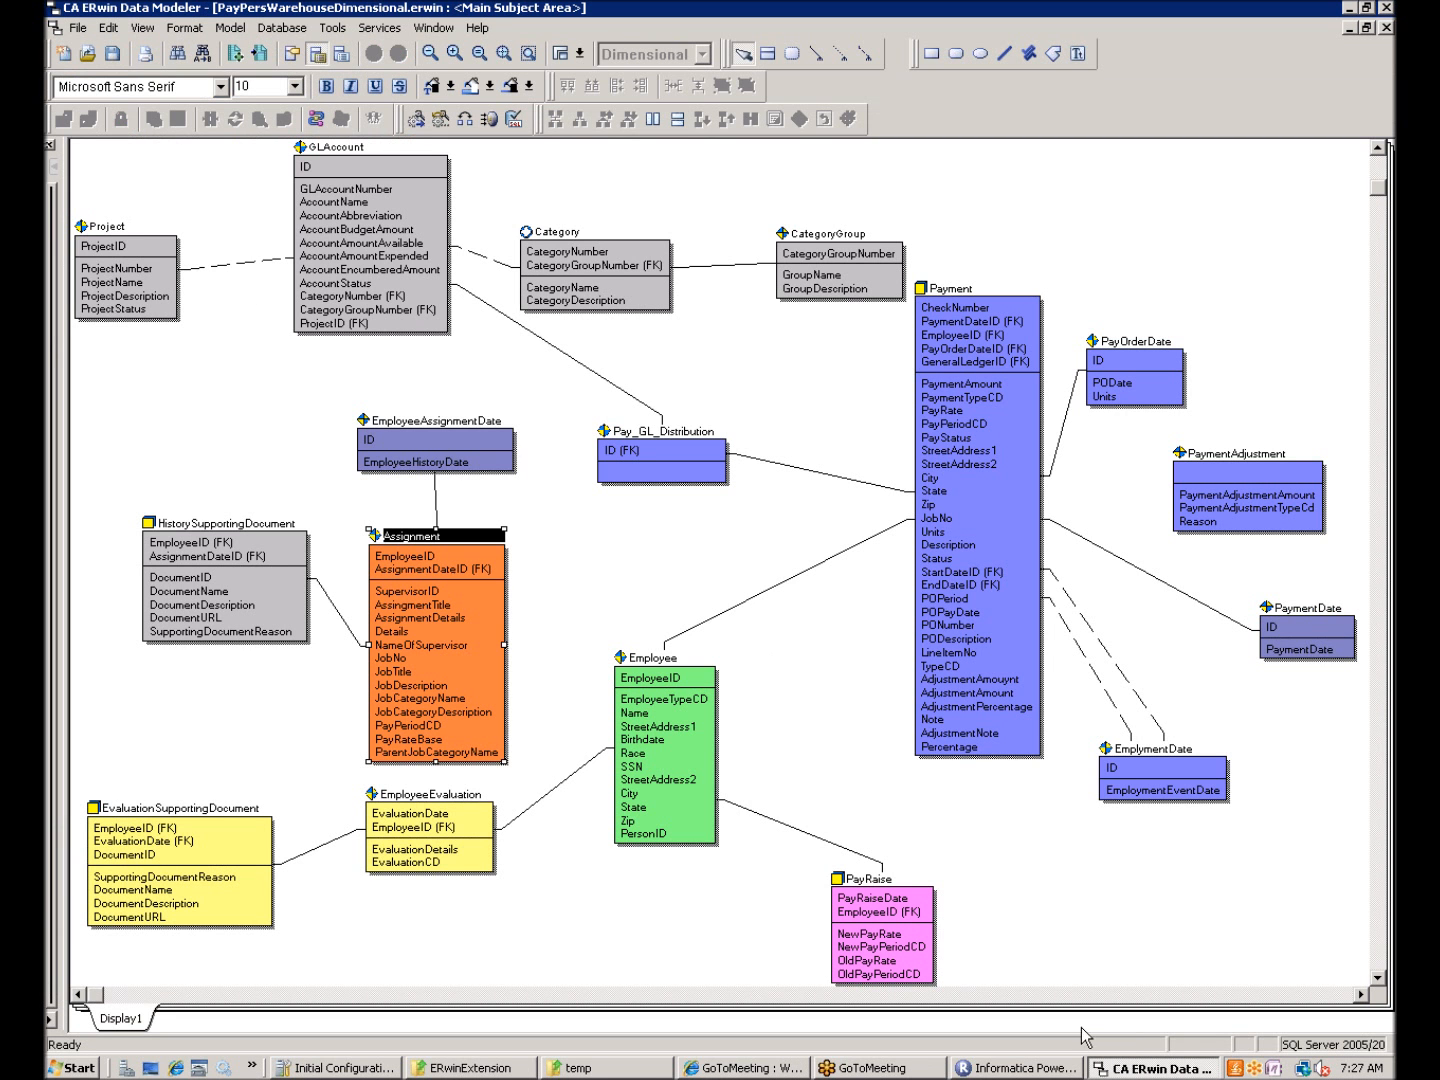
pyautogui.click(1027, 1073)
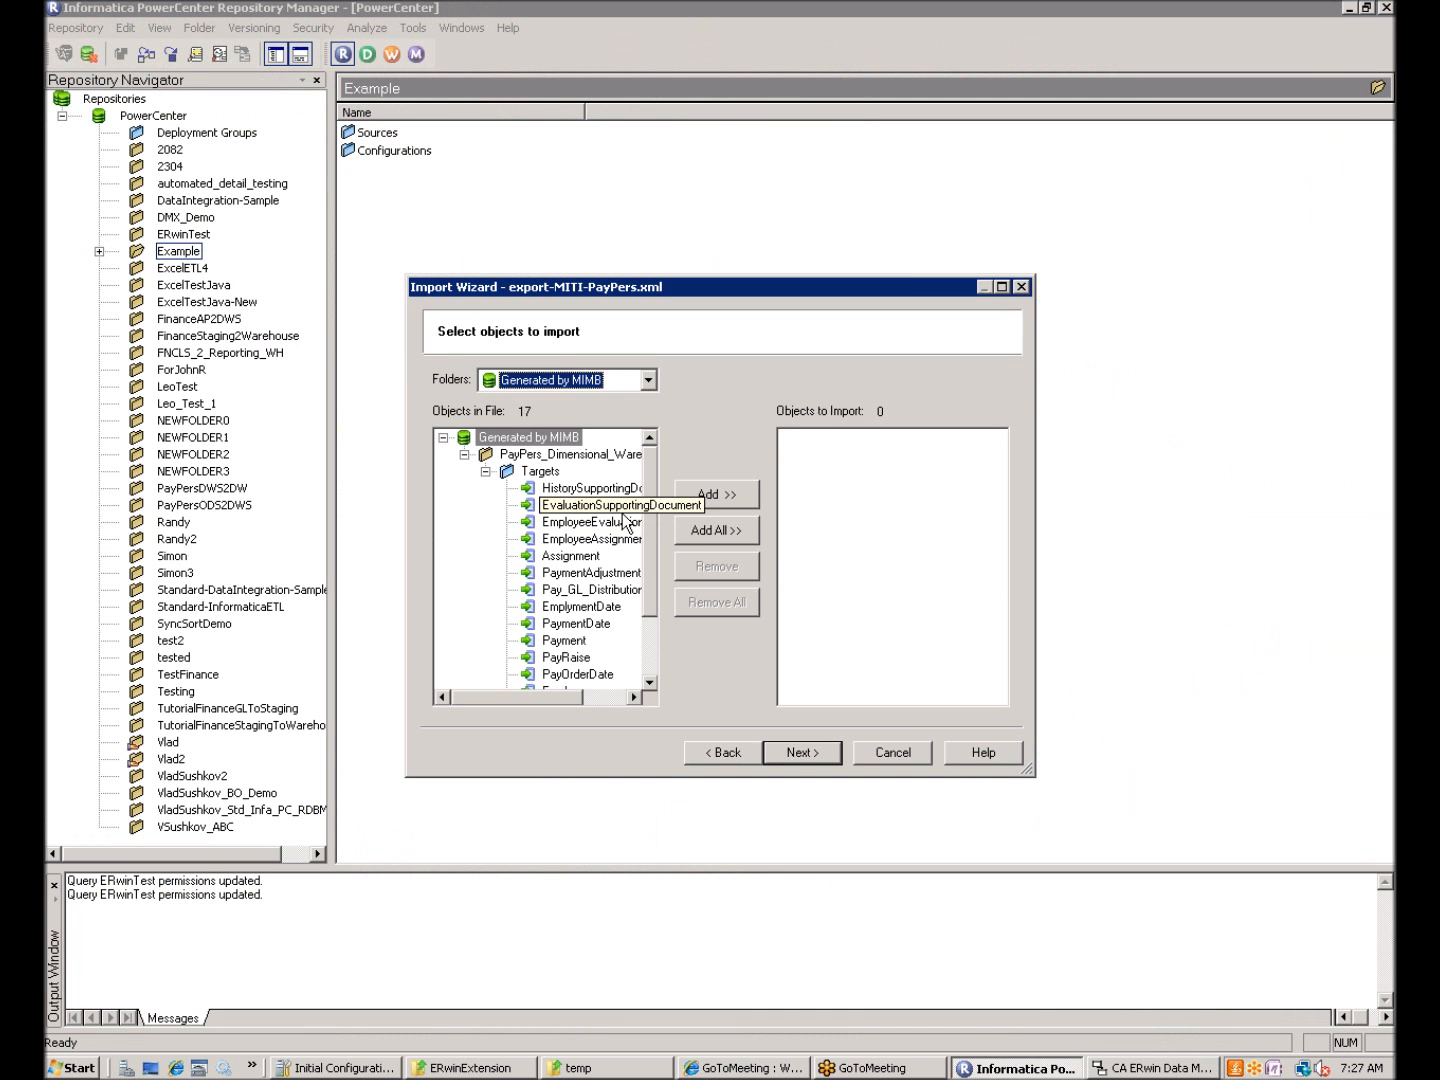
pyautogui.click(710, 530)
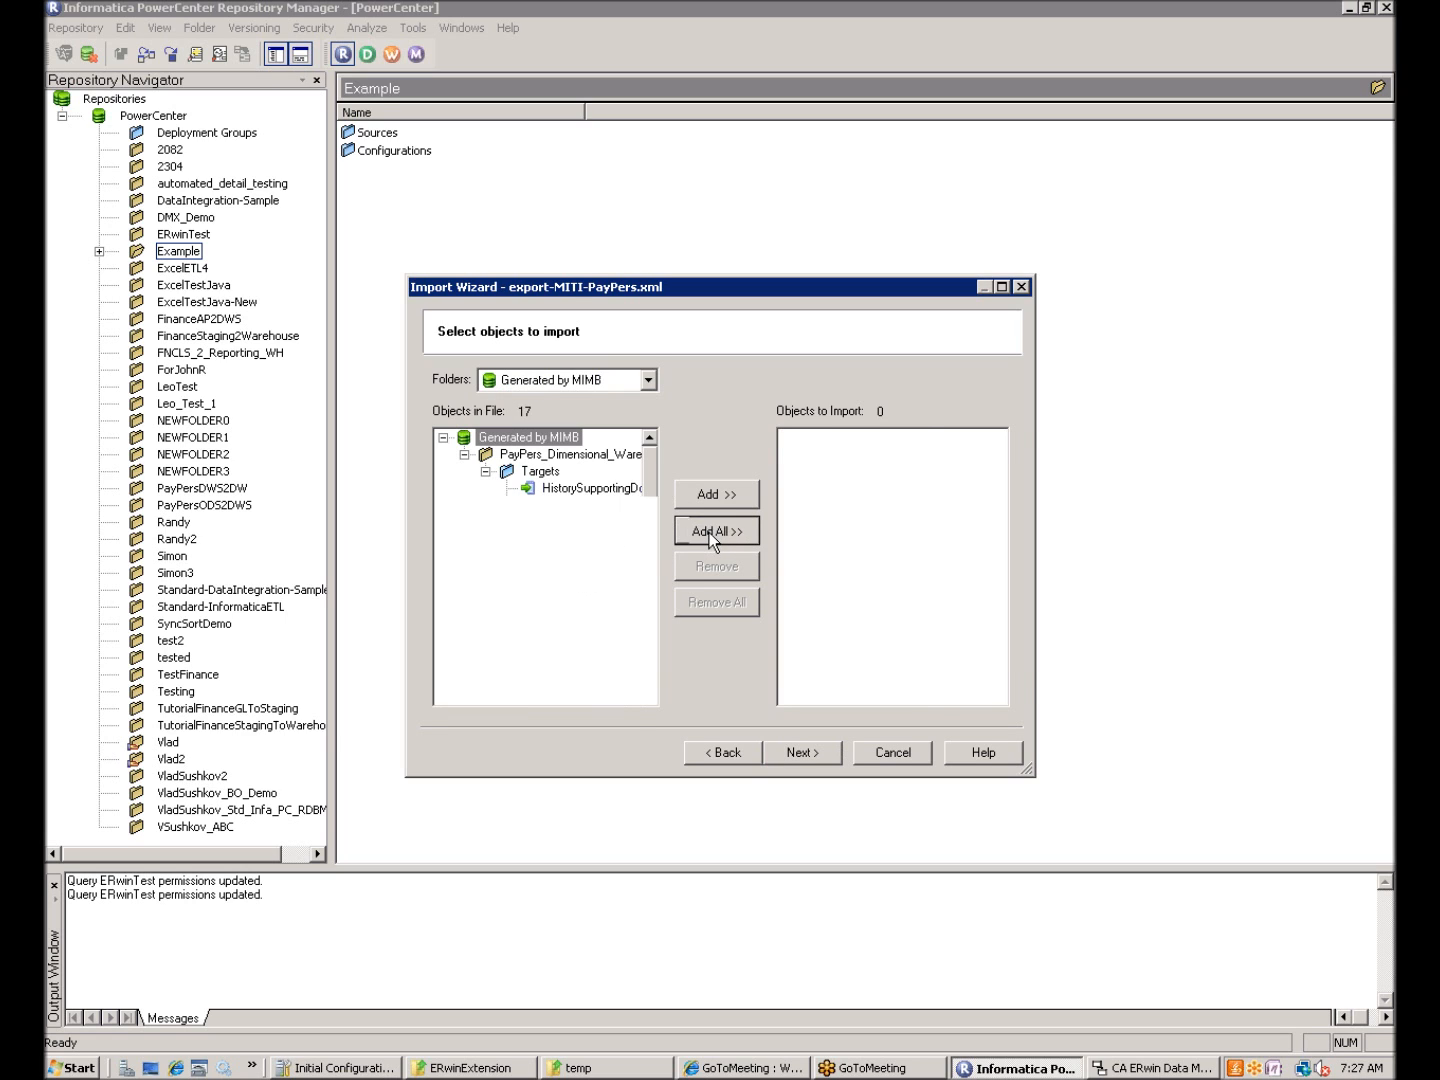
pyautogui.click(790, 748)
# Match the imported file's folder to the ERwinTest repository folder and continue to the conflict resolution rules
pyautogui.click(953, 476)
pyautogui.click(952, 469)
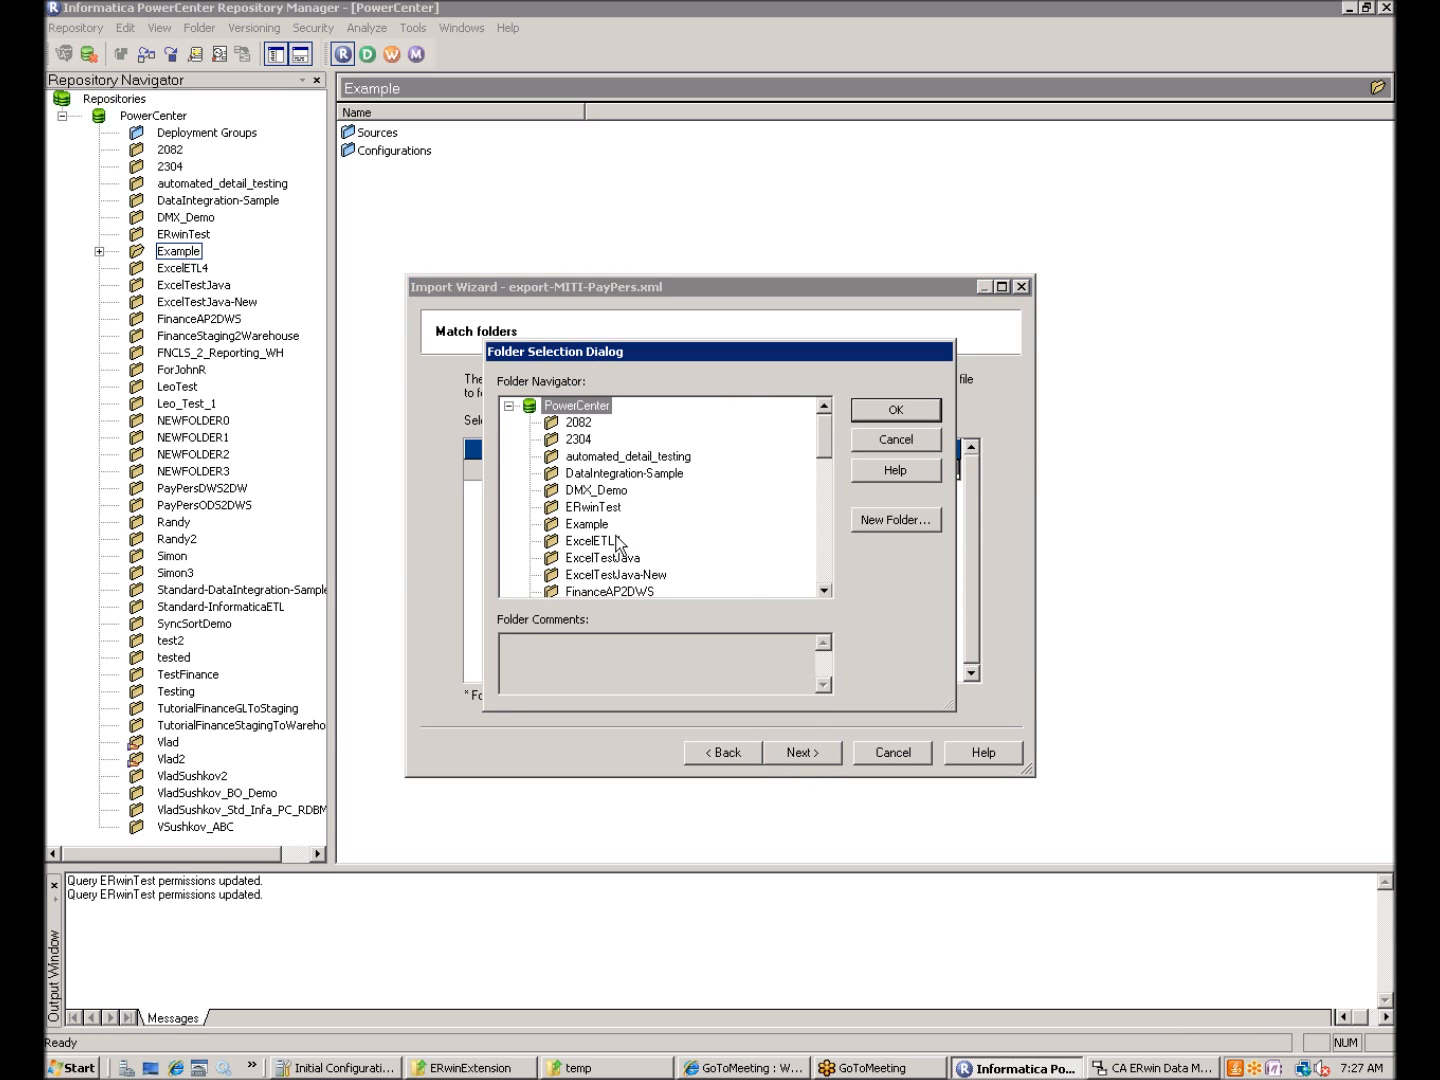
pyautogui.click(595, 507)
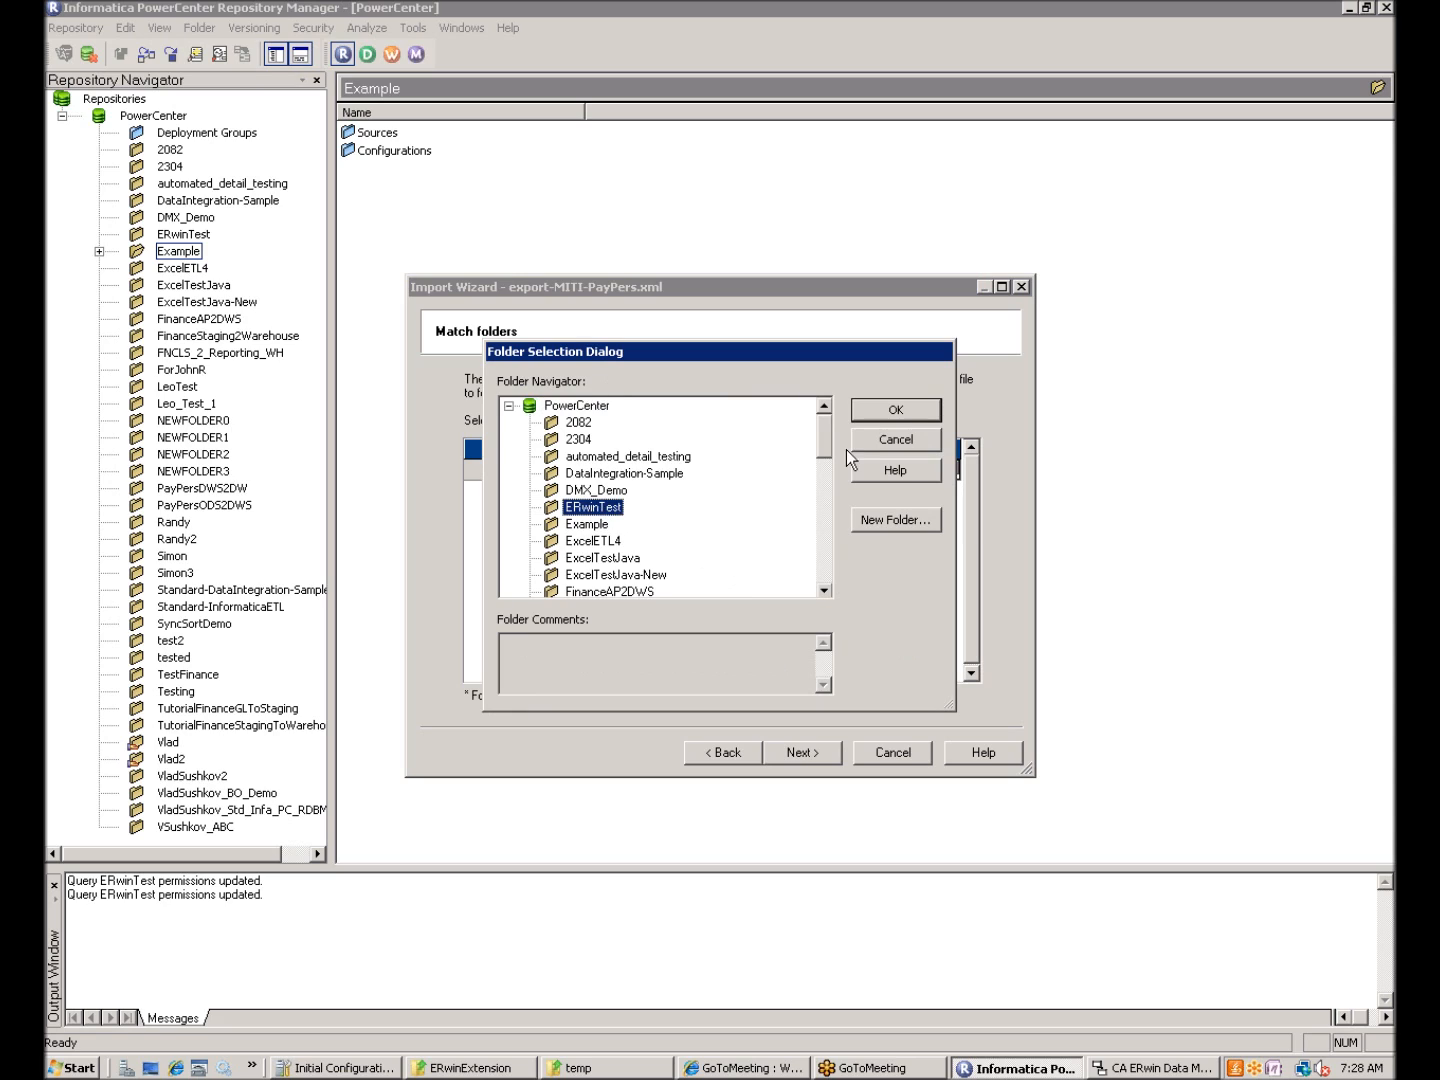
pyautogui.click(897, 410)
pyautogui.click(897, 410)
pyautogui.click(818, 752)
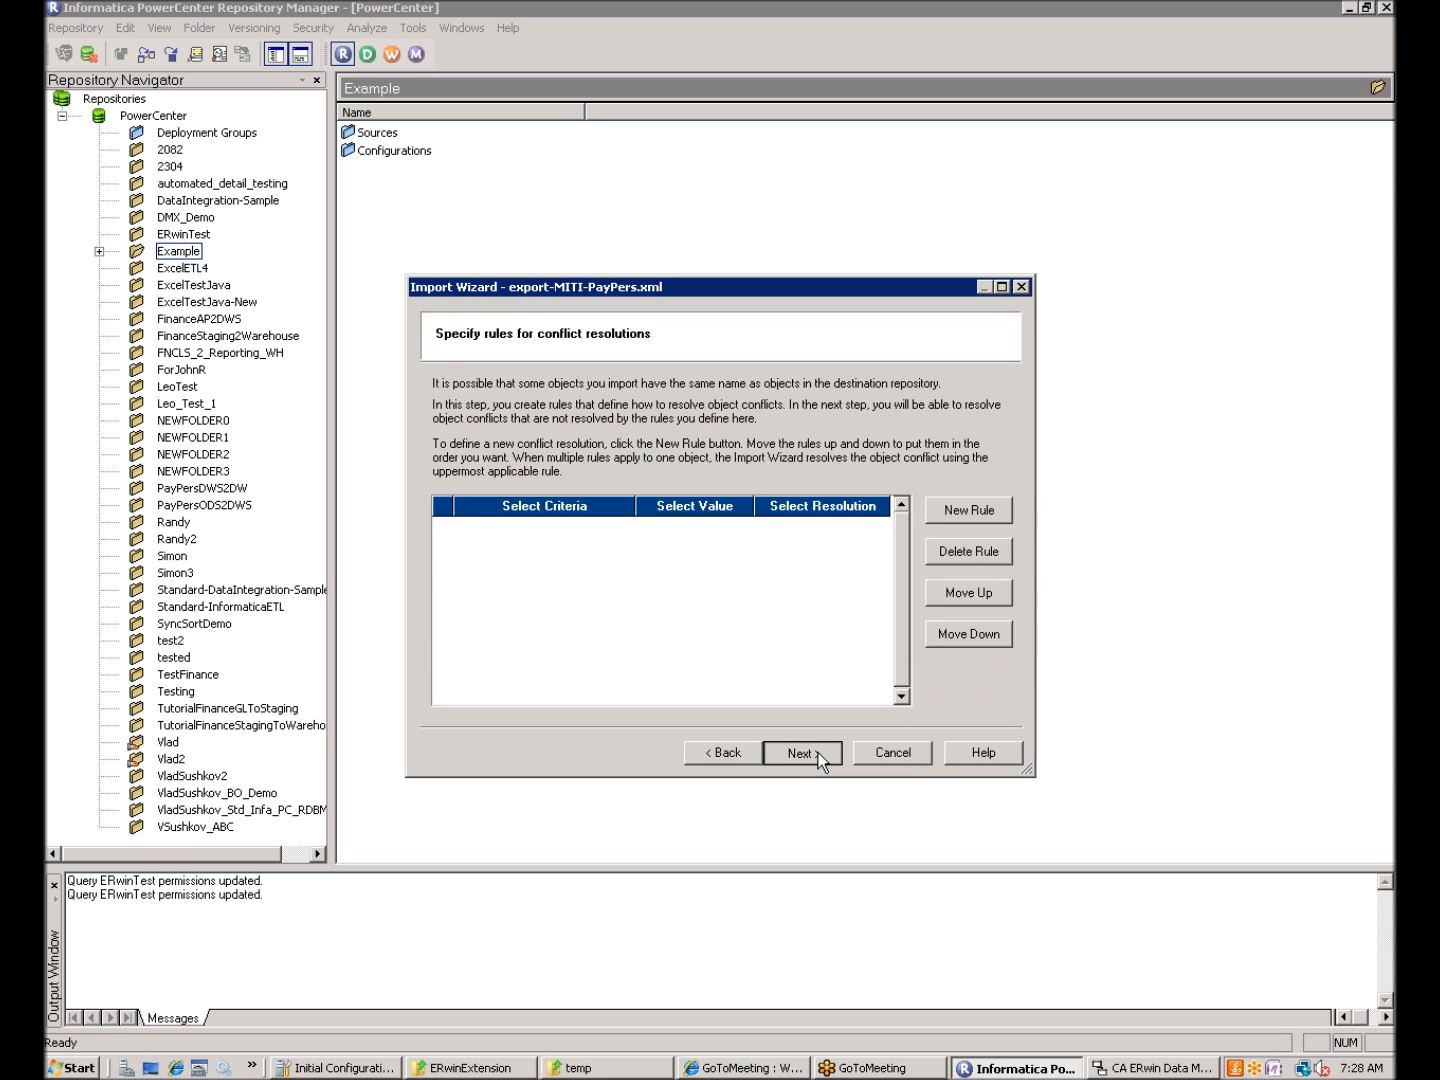
# Run the import without any conflict resolution rules and close the wizard once it completes
pyautogui.click(818, 752)
pyautogui.click(818, 750)
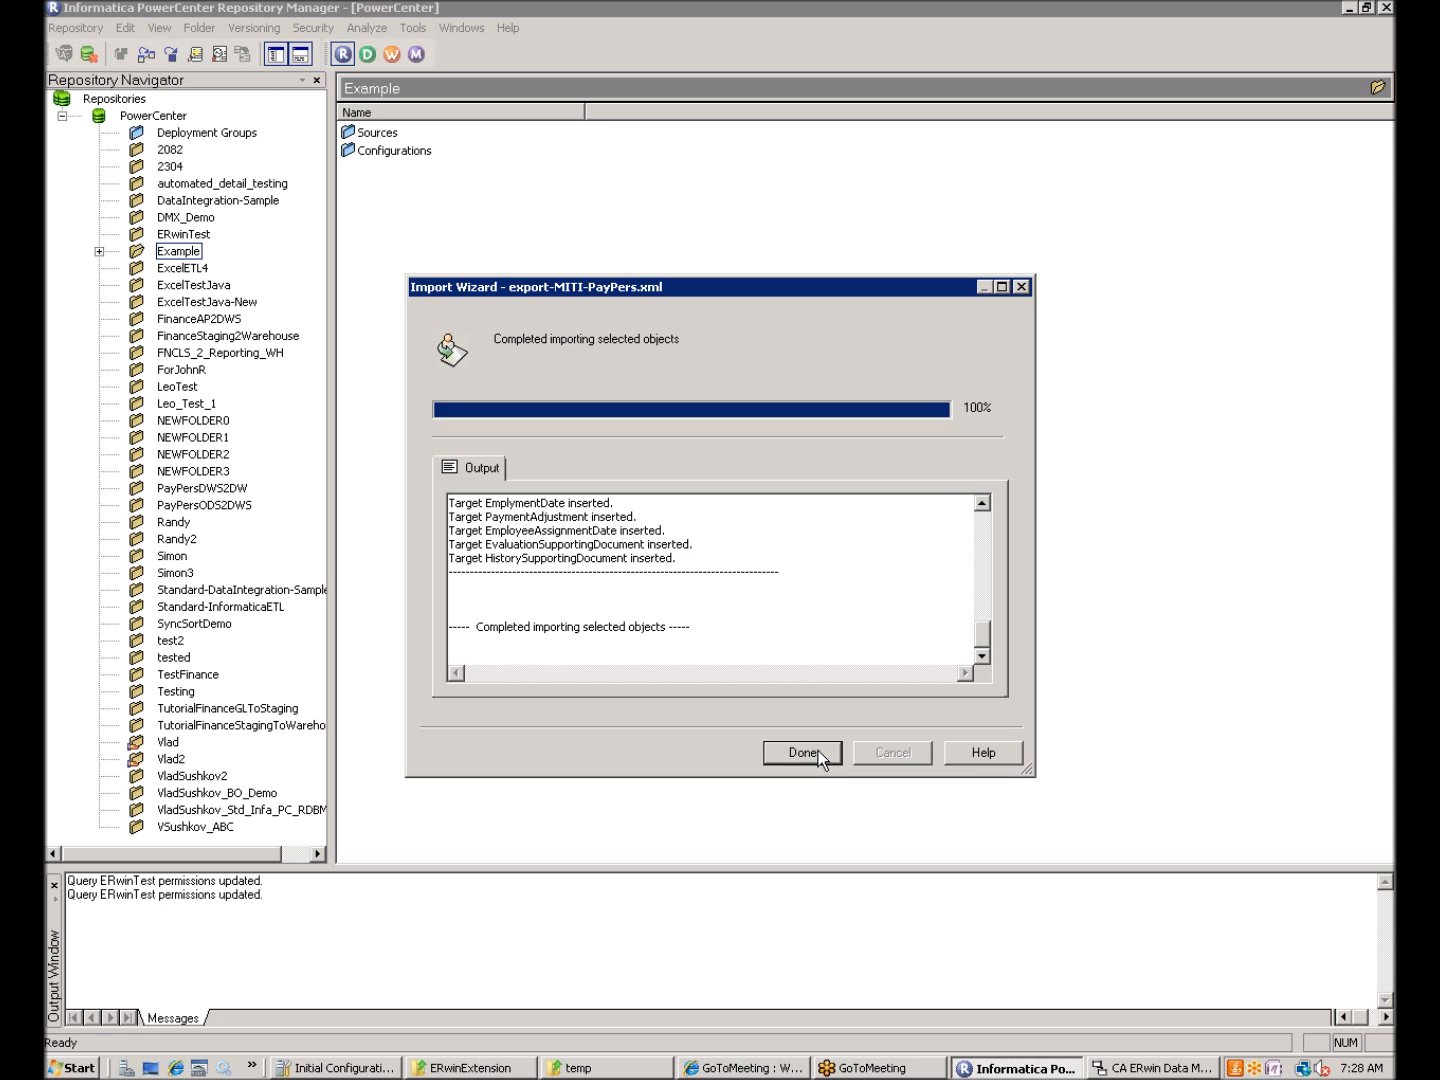
pyautogui.click(818, 750)
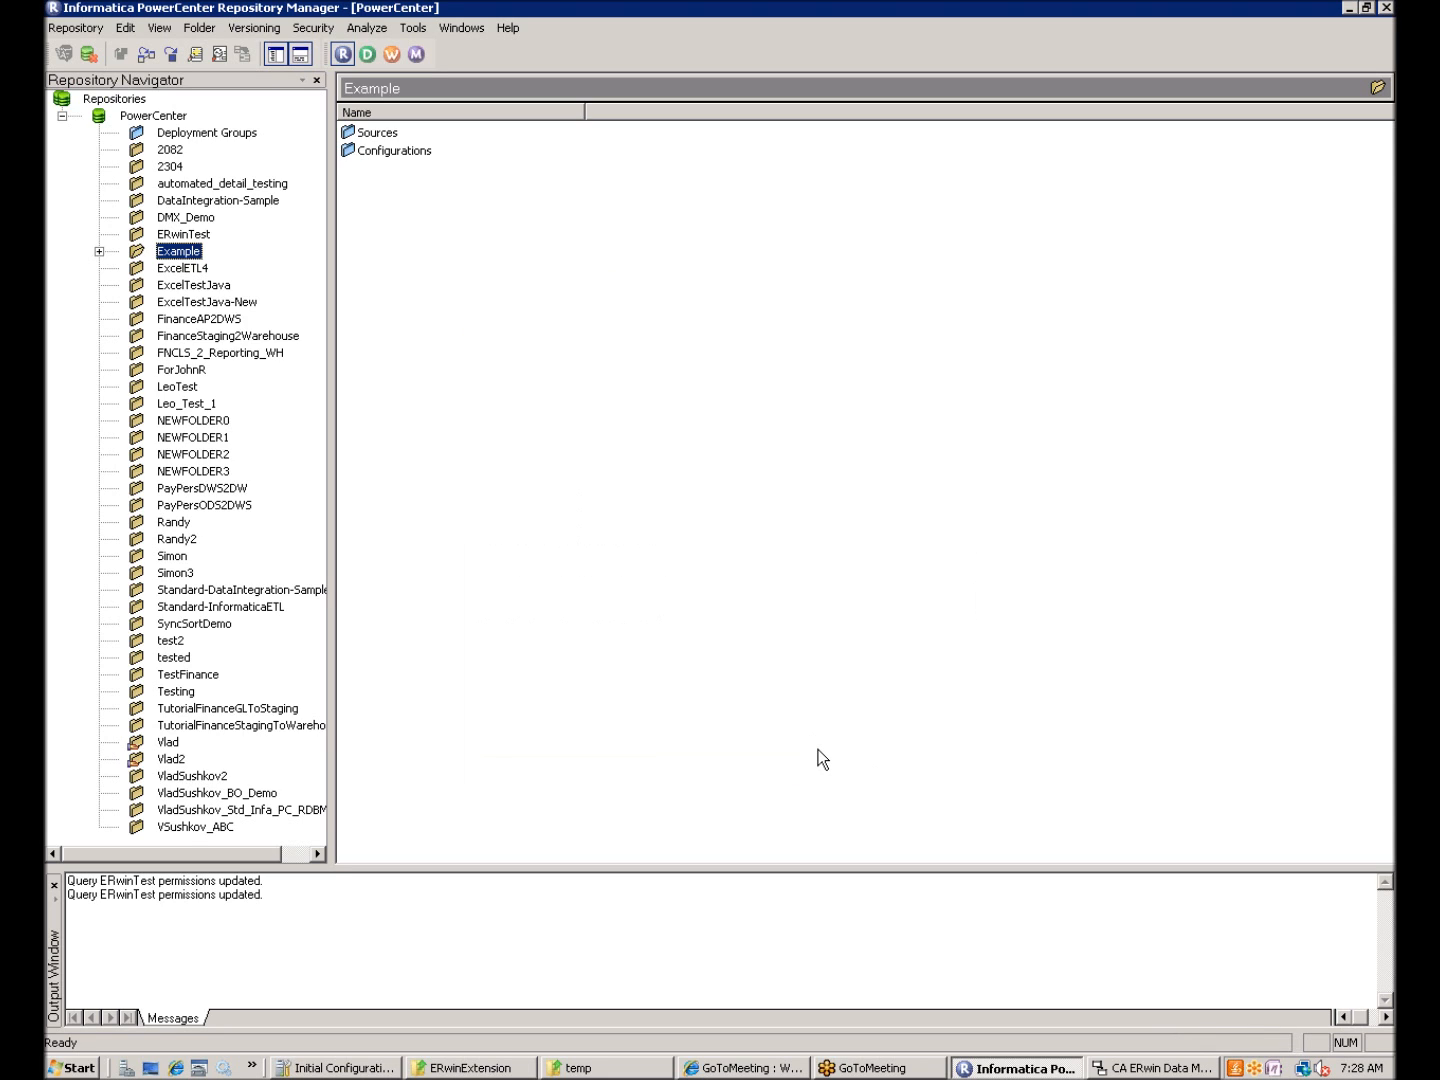
# Browse the Example sources and the ERwinTest targets, and examine the columns of the Assignment target
pyautogui.click(99, 251)
pyautogui.click(136, 268)
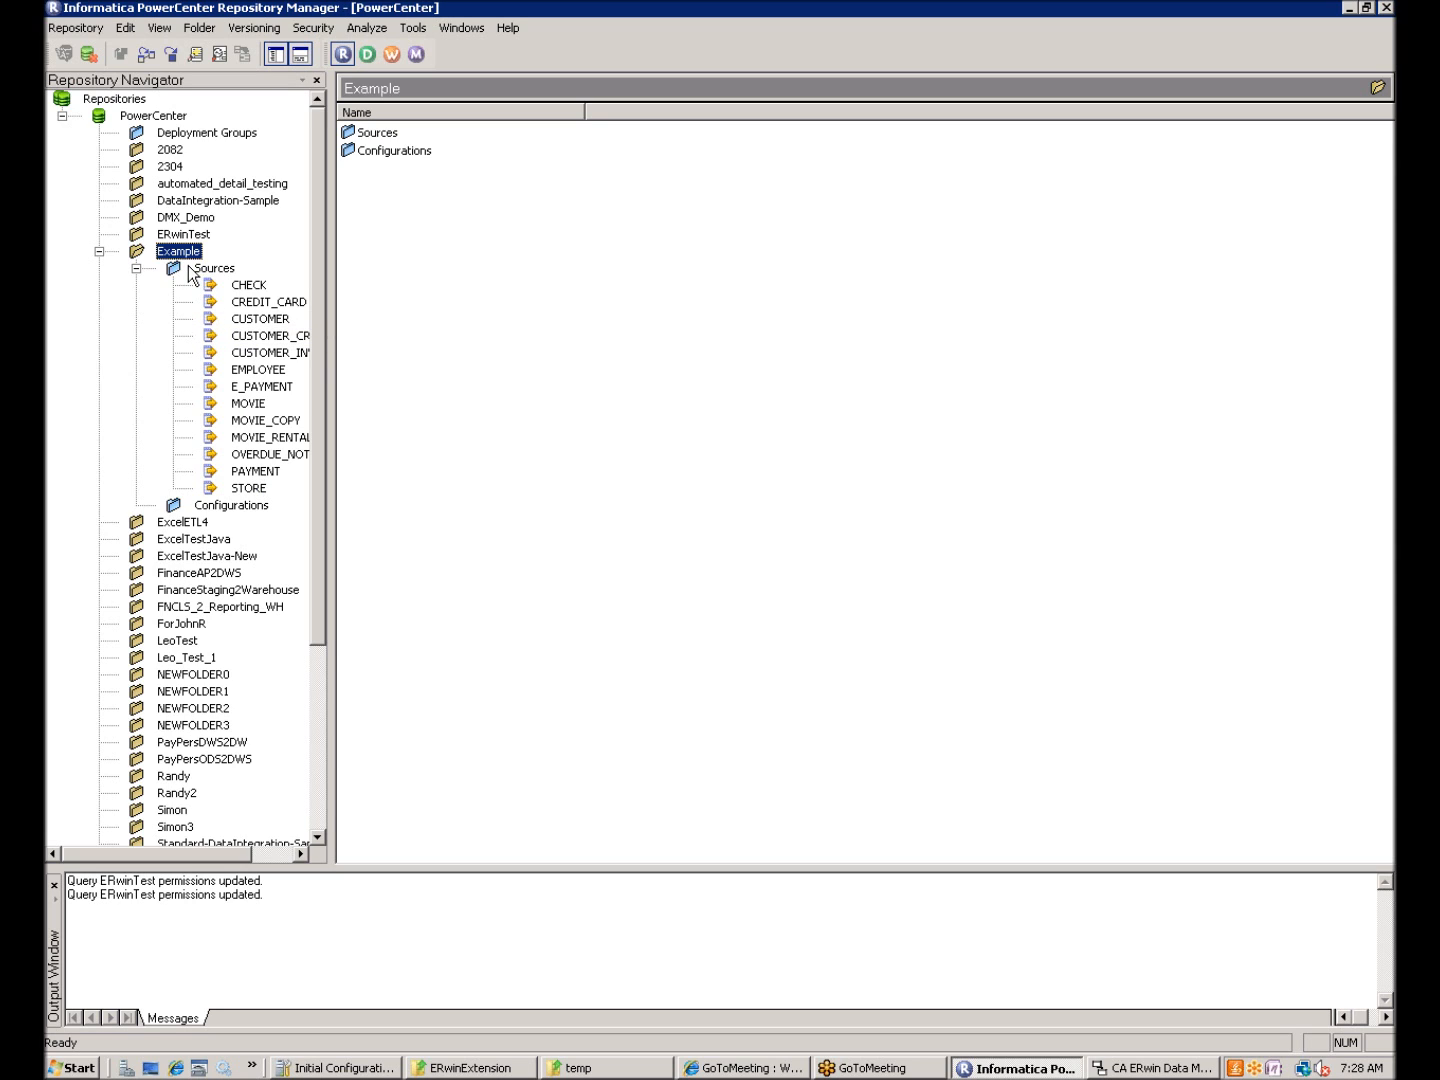
pyautogui.click(156, 236)
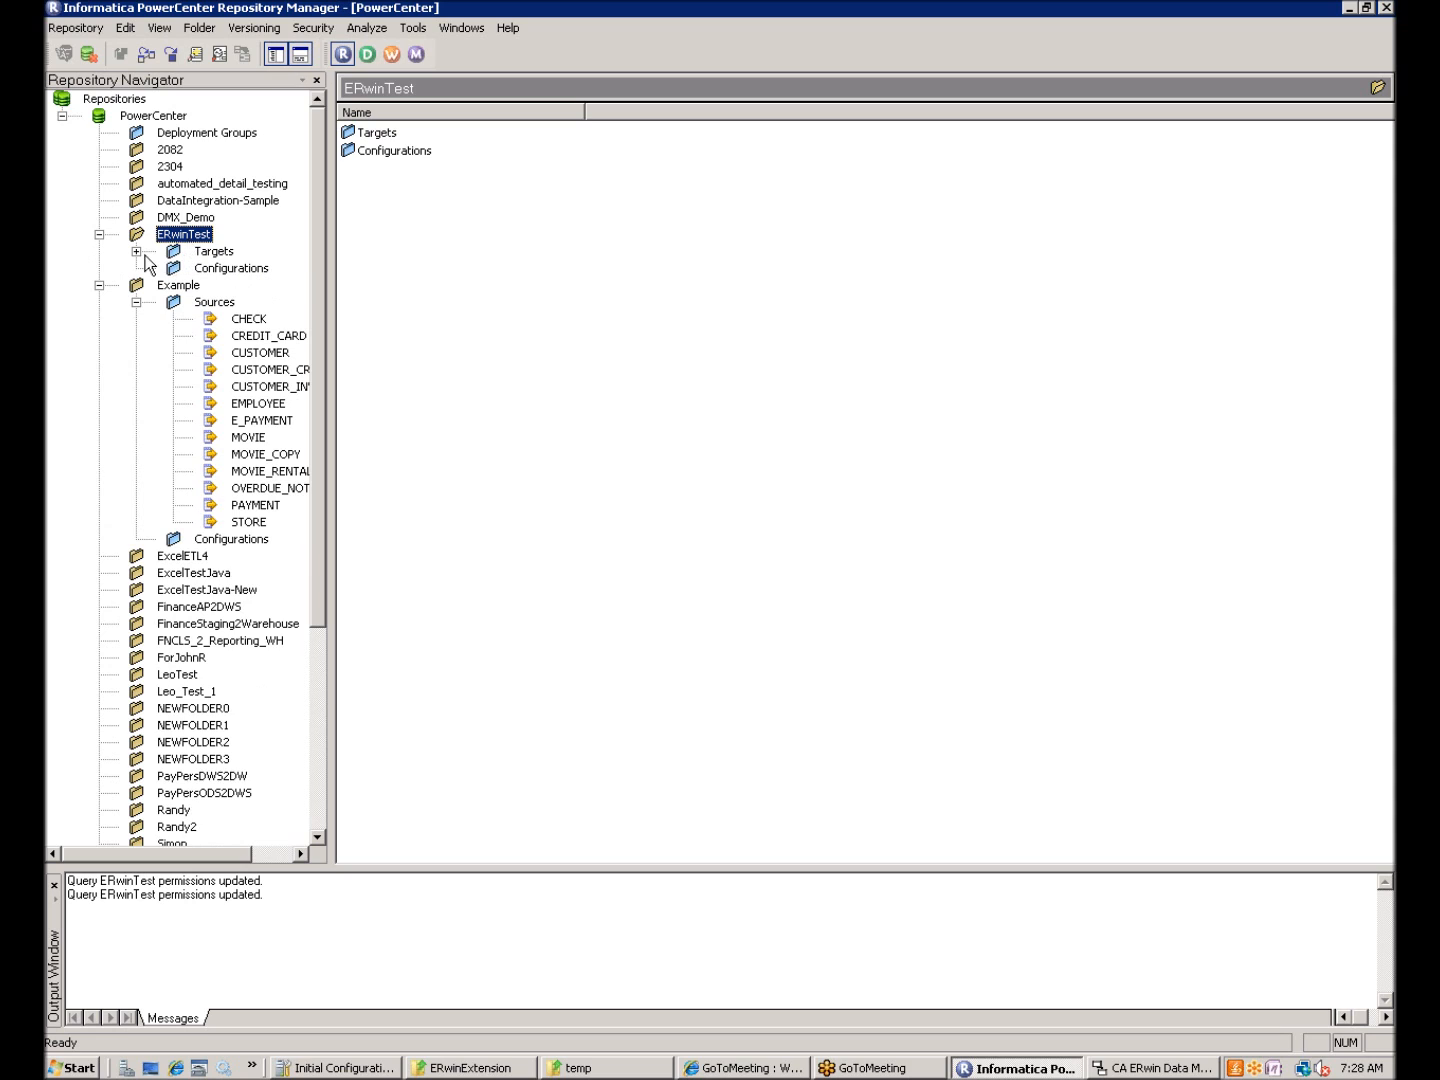
pyautogui.click(136, 252)
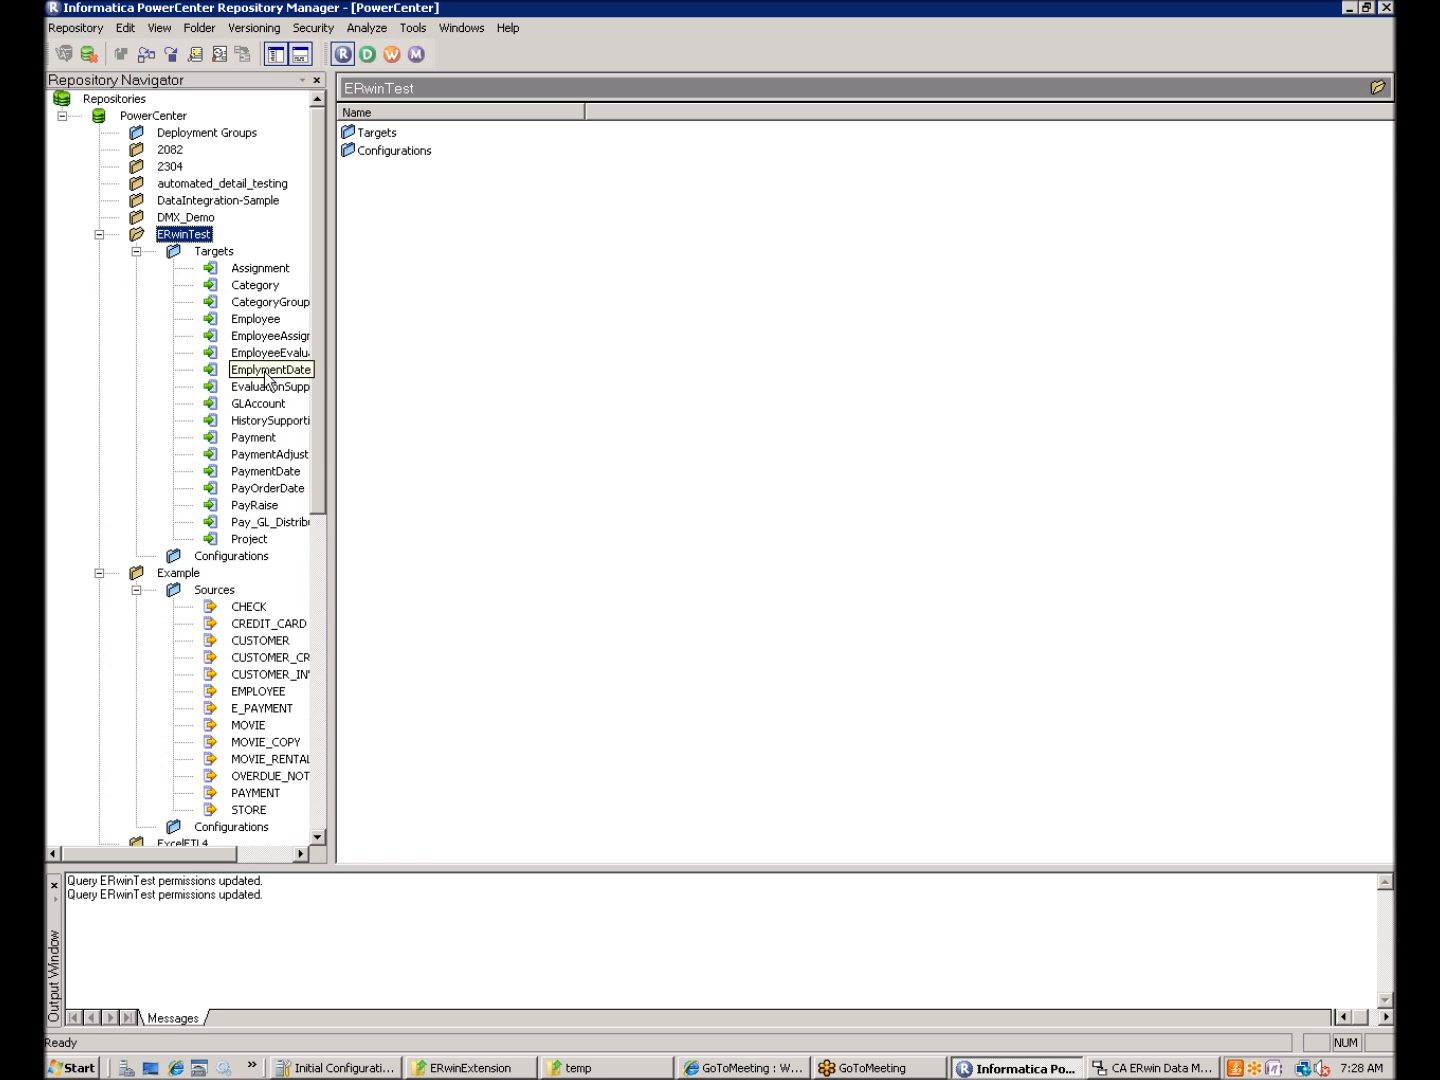
pyautogui.click(99, 573)
pyautogui.click(260, 268)
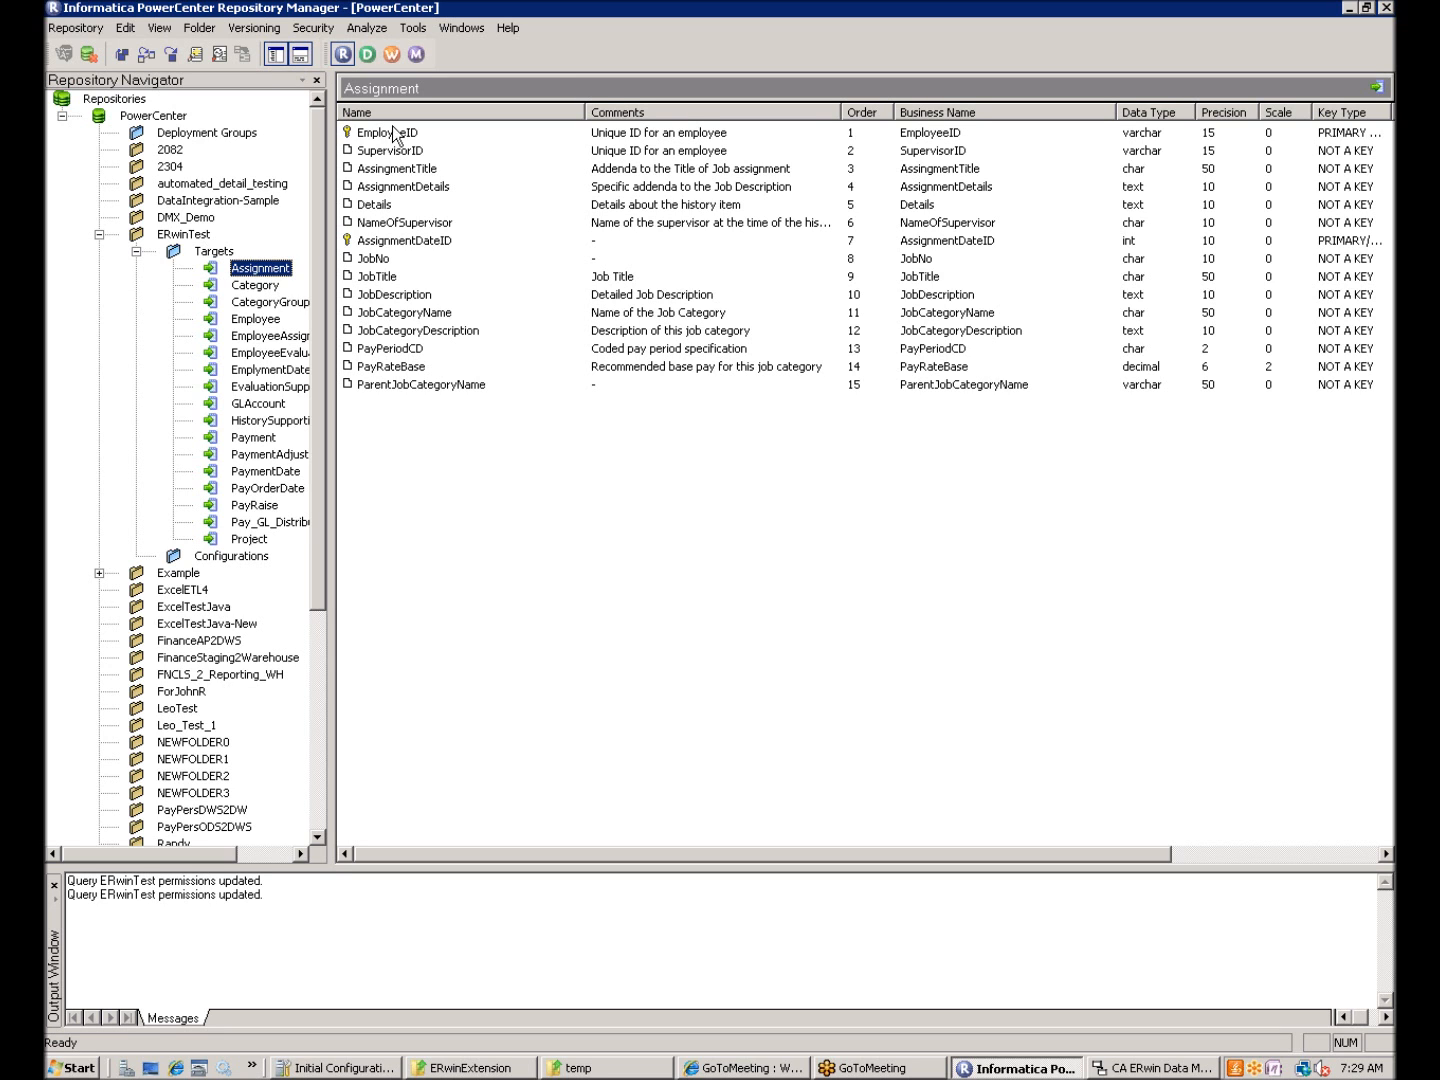
# Open PowerCenter Designer, collapse the Example folder and list the targets of the ERwinTest folder
pyautogui.click(366, 55)
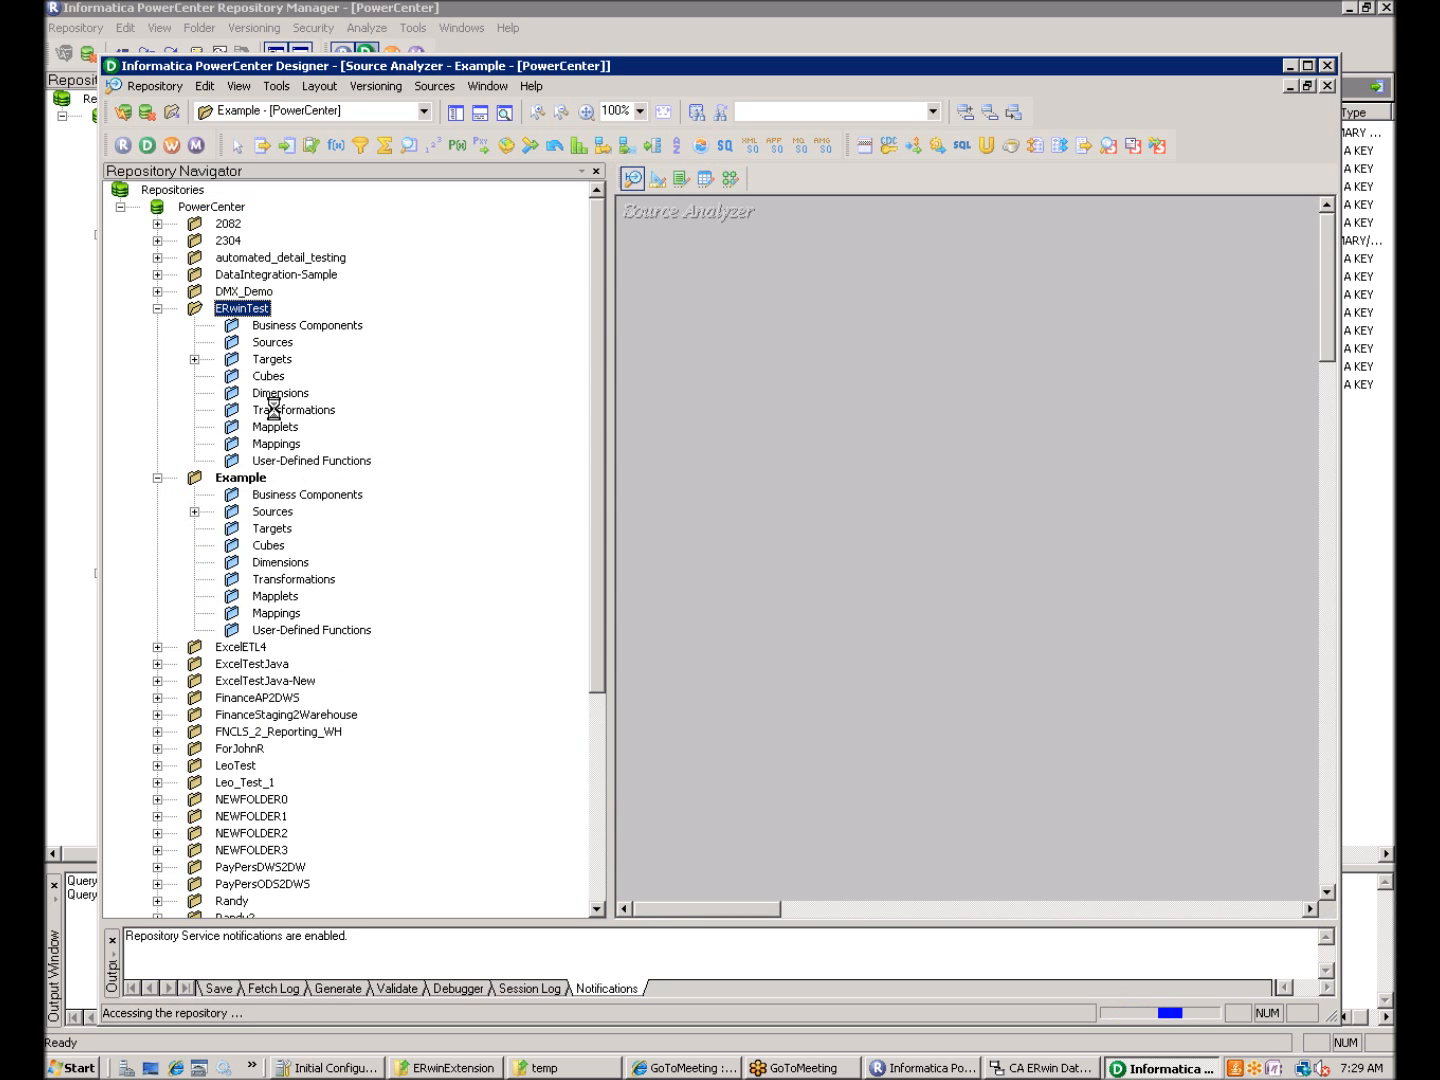
pyautogui.click(157, 478)
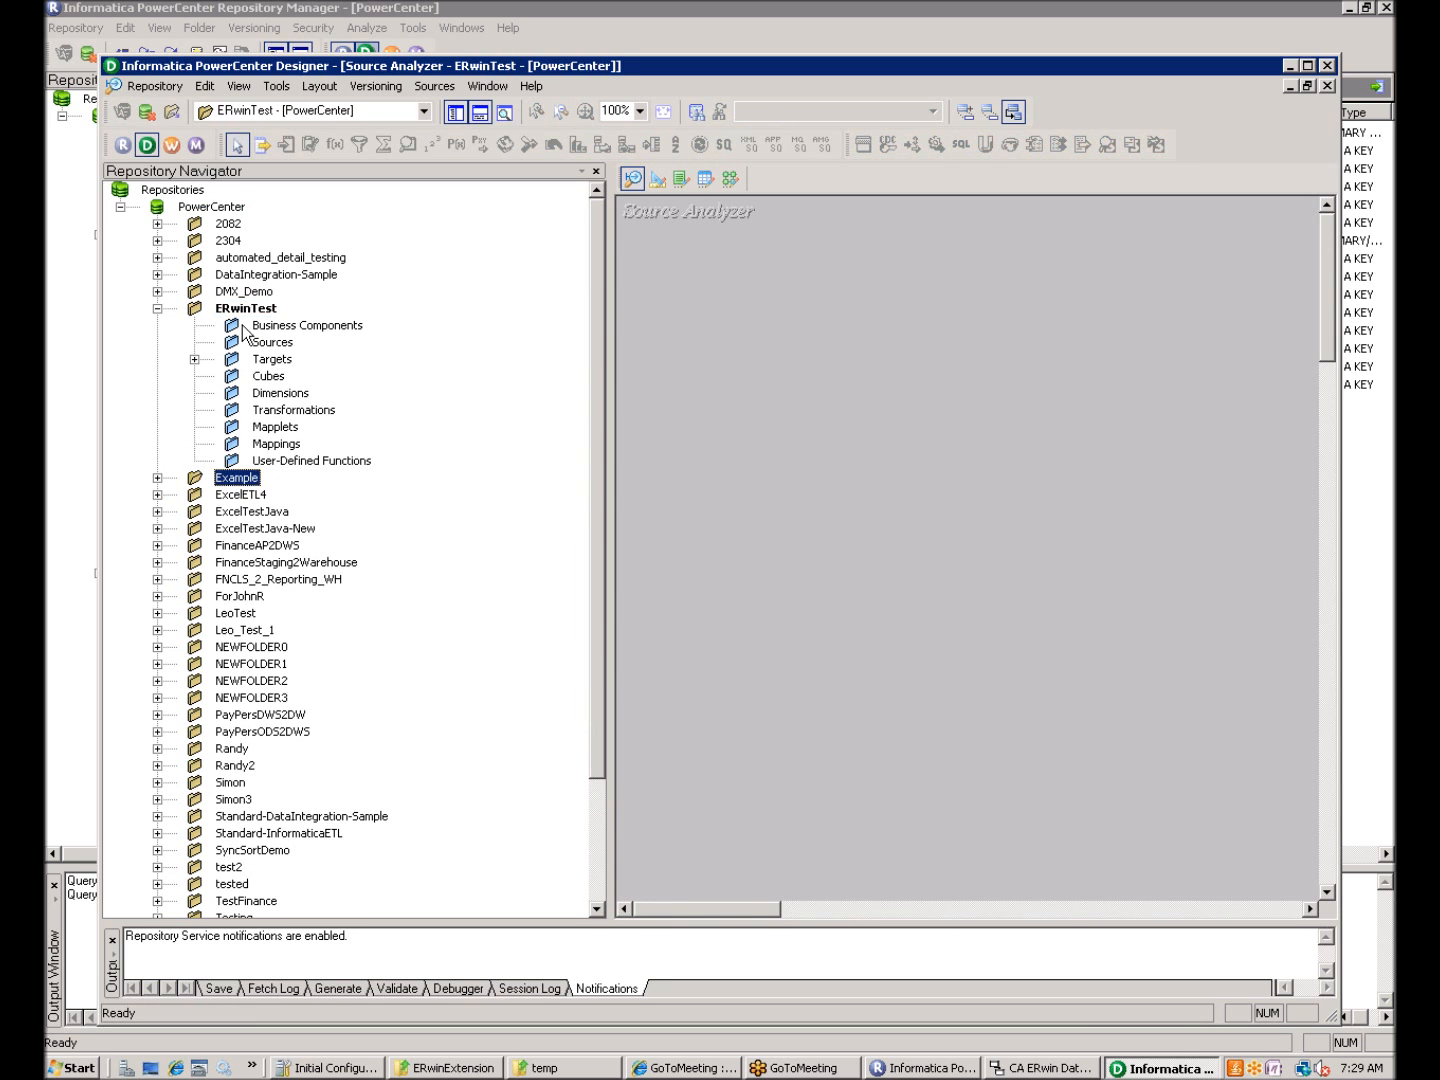
pyautogui.click(195, 360)
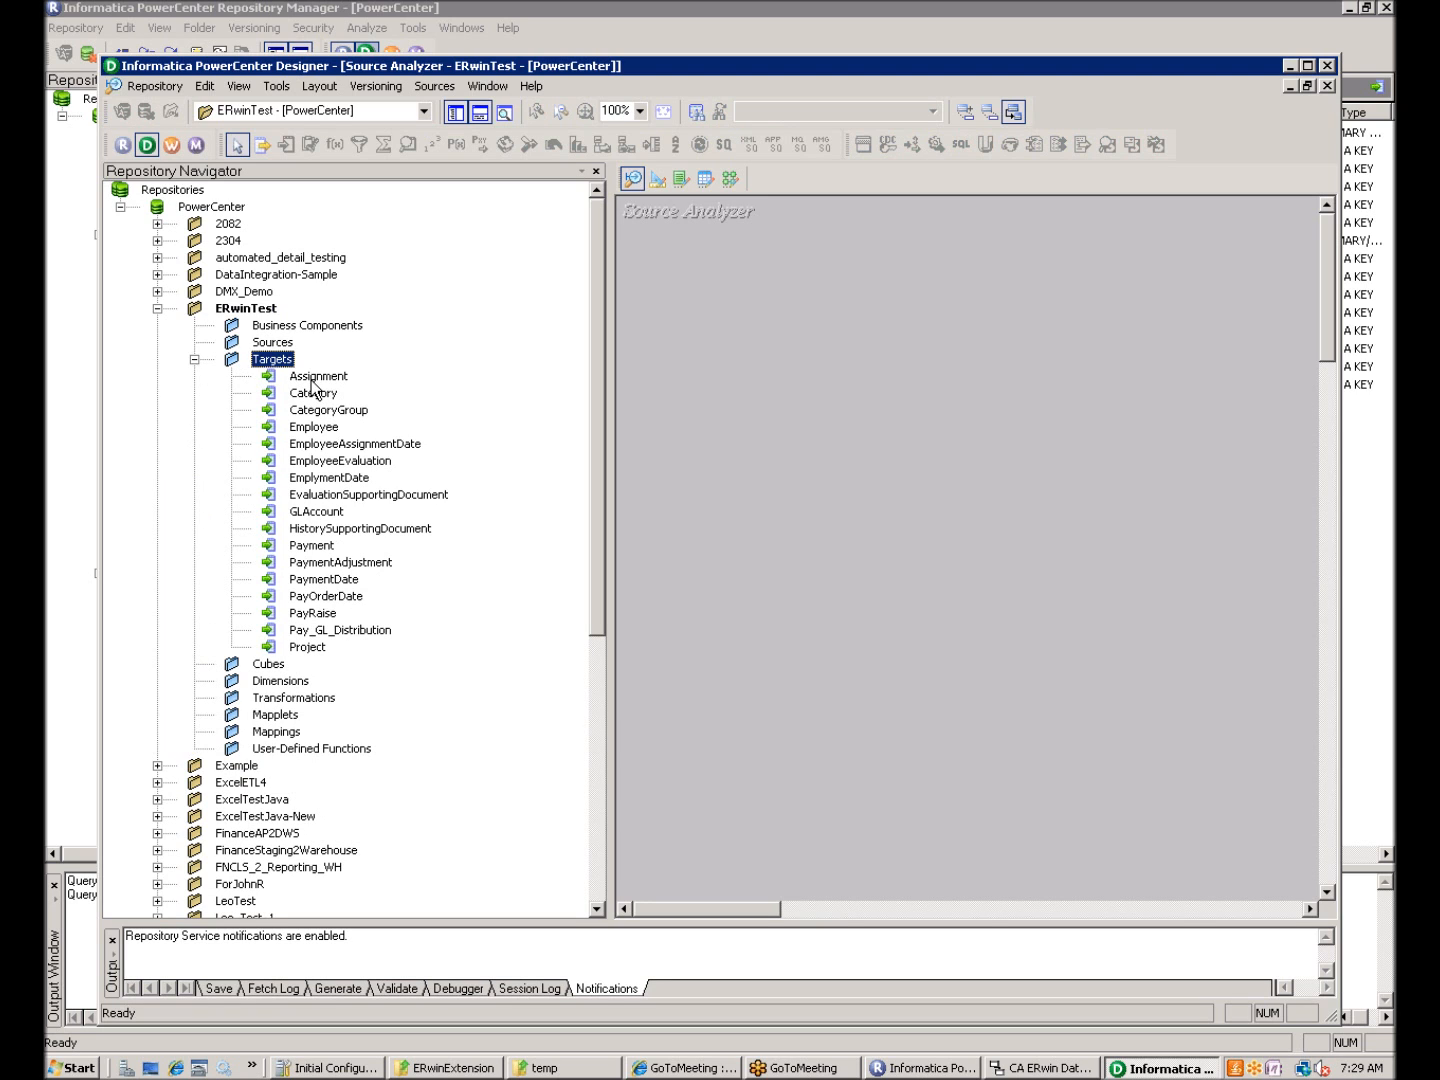
# Open the Target Designer and place the Assignment target in its workspace
pyautogui.click(280, 87)
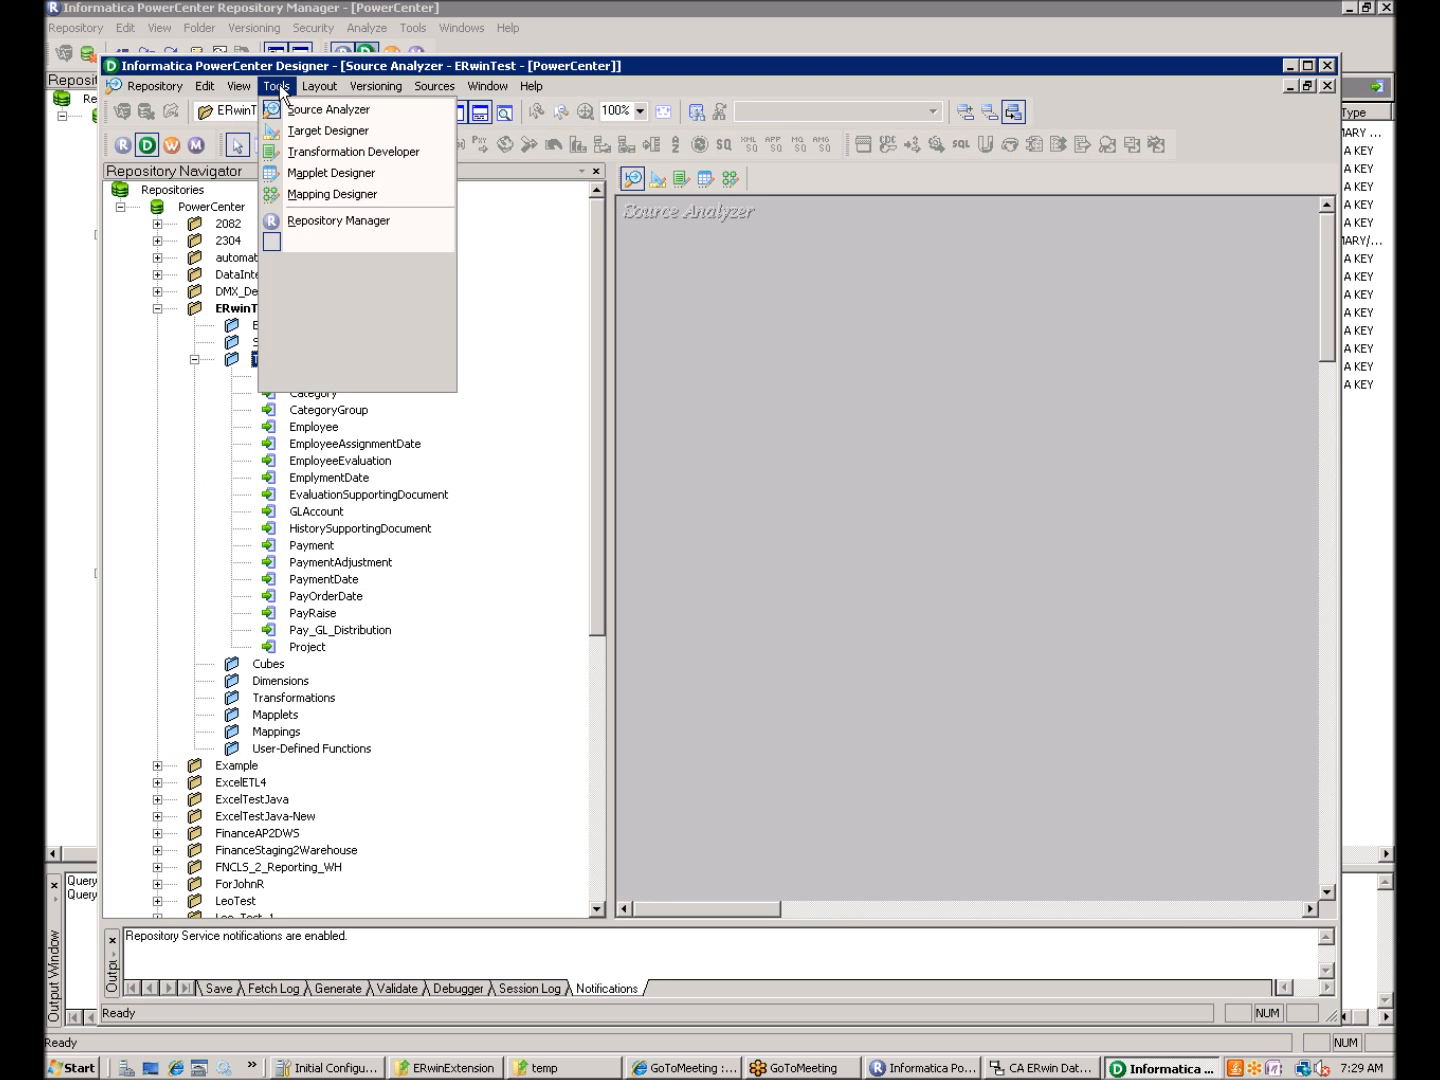
pyautogui.click(320, 131)
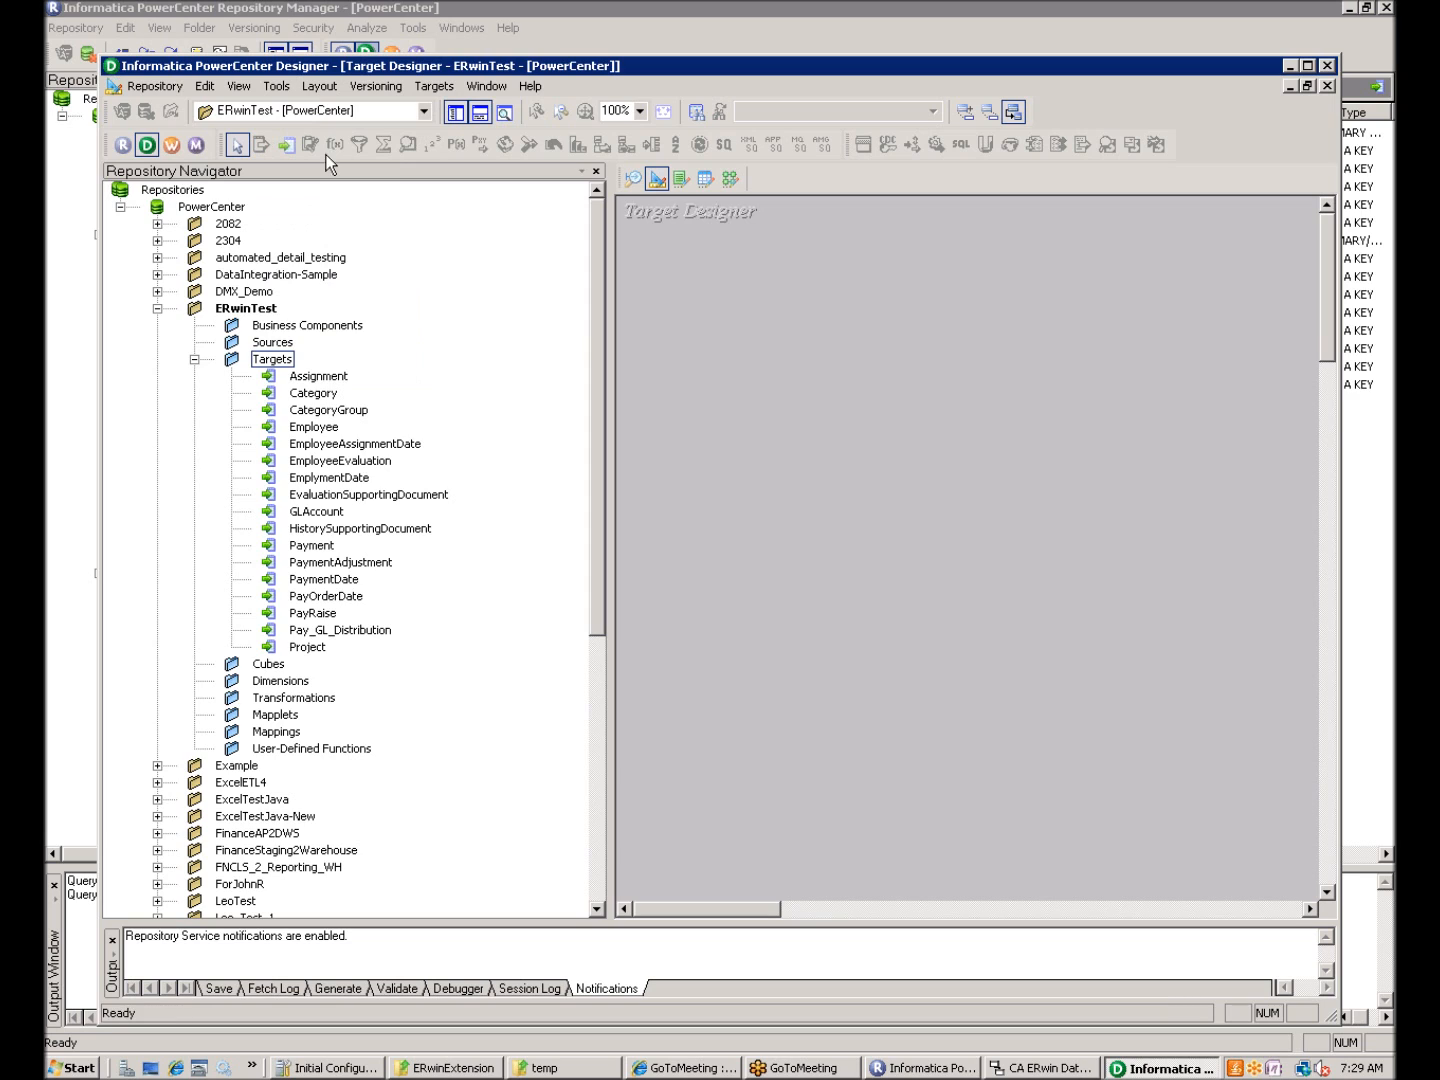
pyautogui.moveTo(322, 377); pyautogui.dragTo(835, 403)
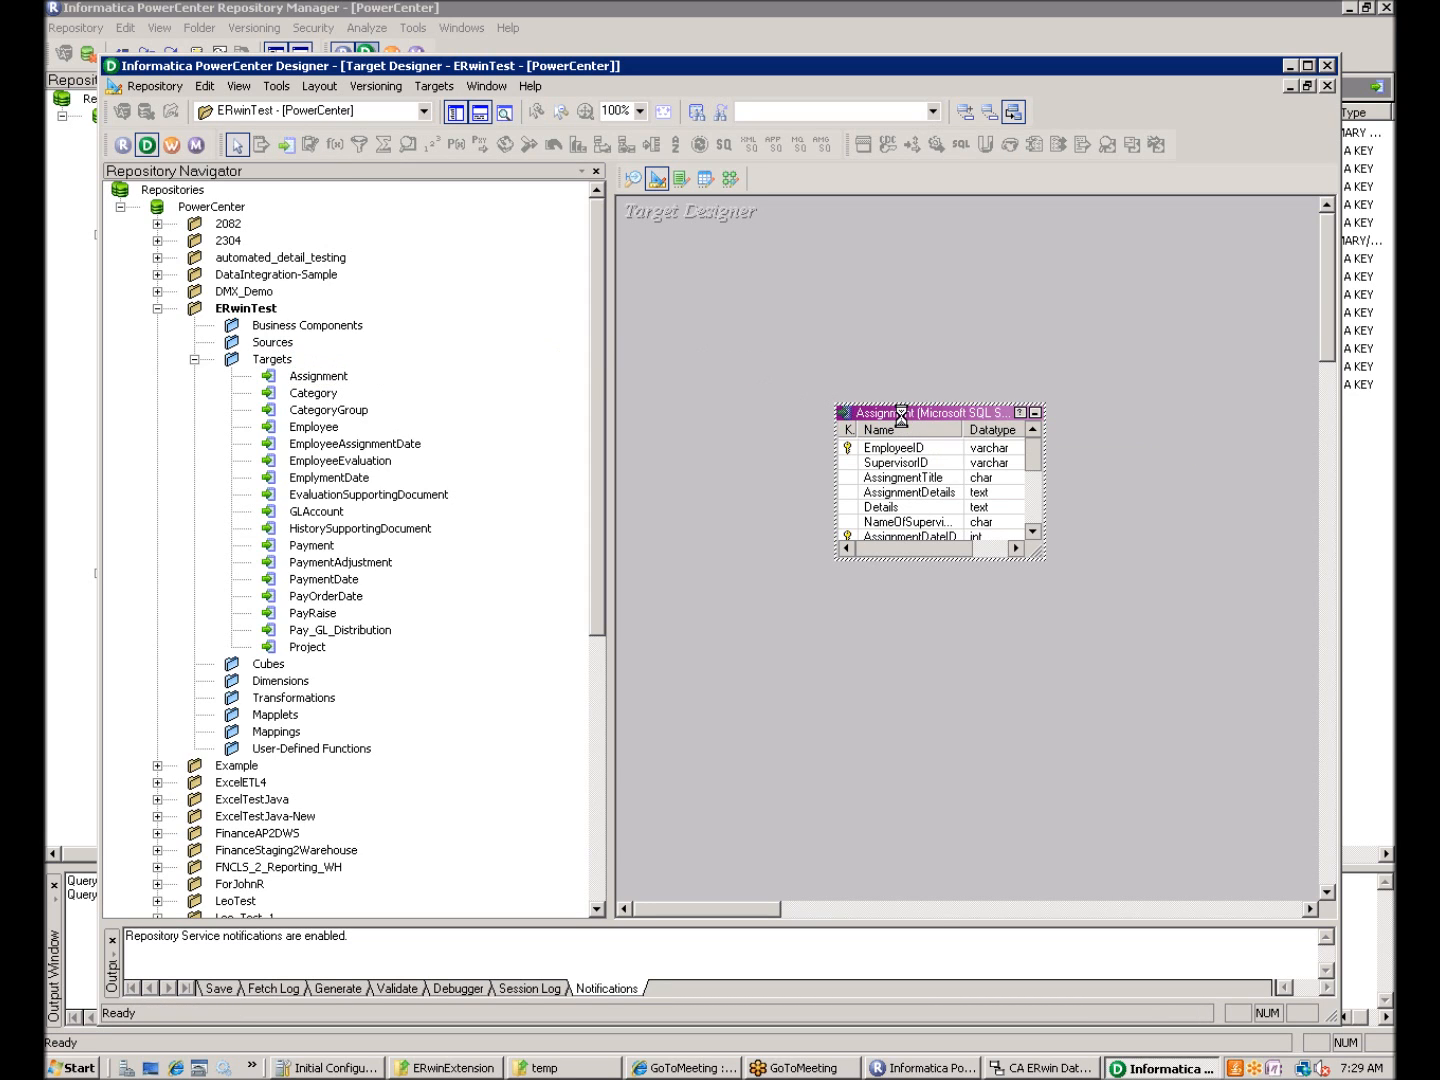
# Examine the Assignment target's description, column definitions and metadata extensions, including the Steward value
pyautogui.doubleClick(900, 415)
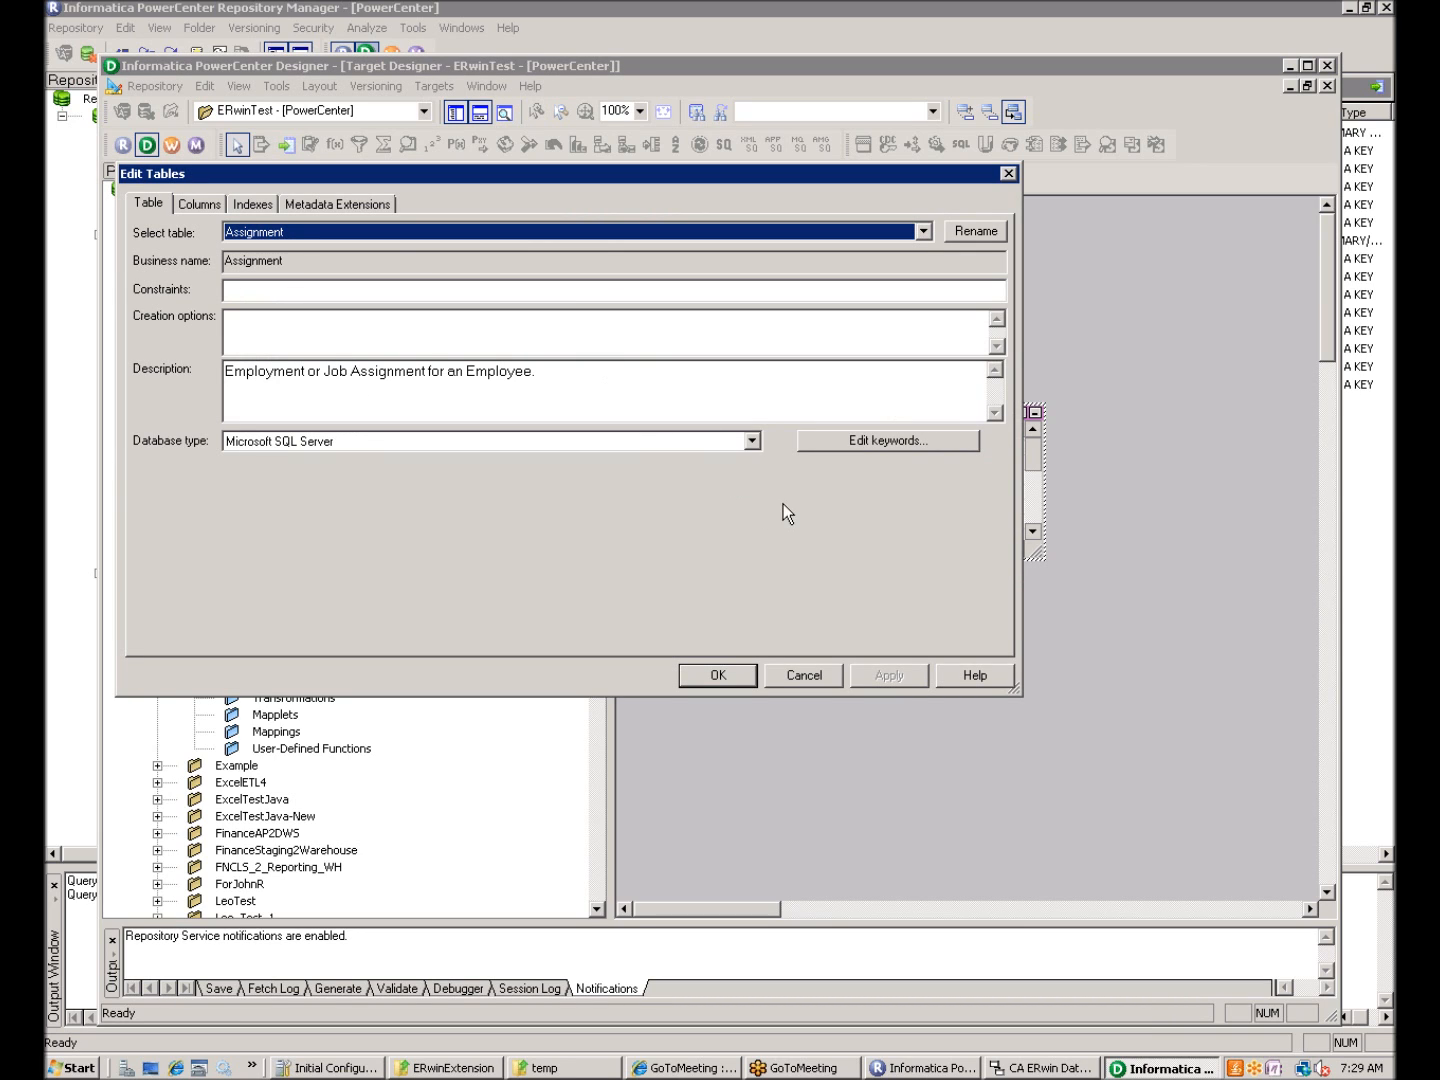
pyautogui.click(200, 204)
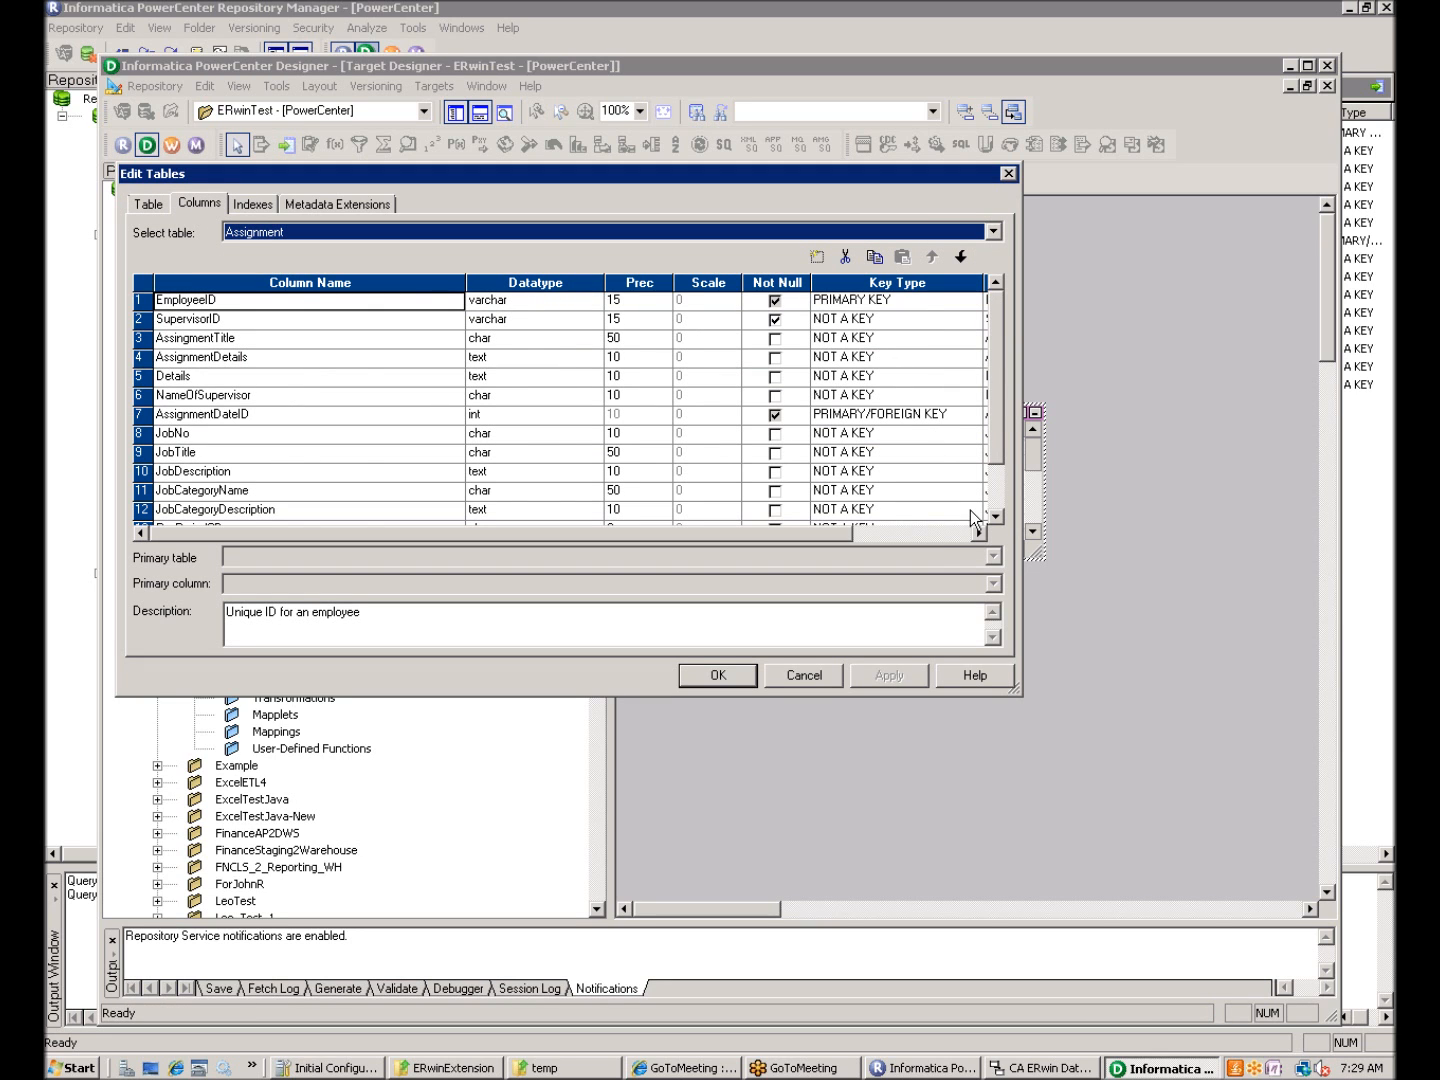
pyautogui.click(946, 534)
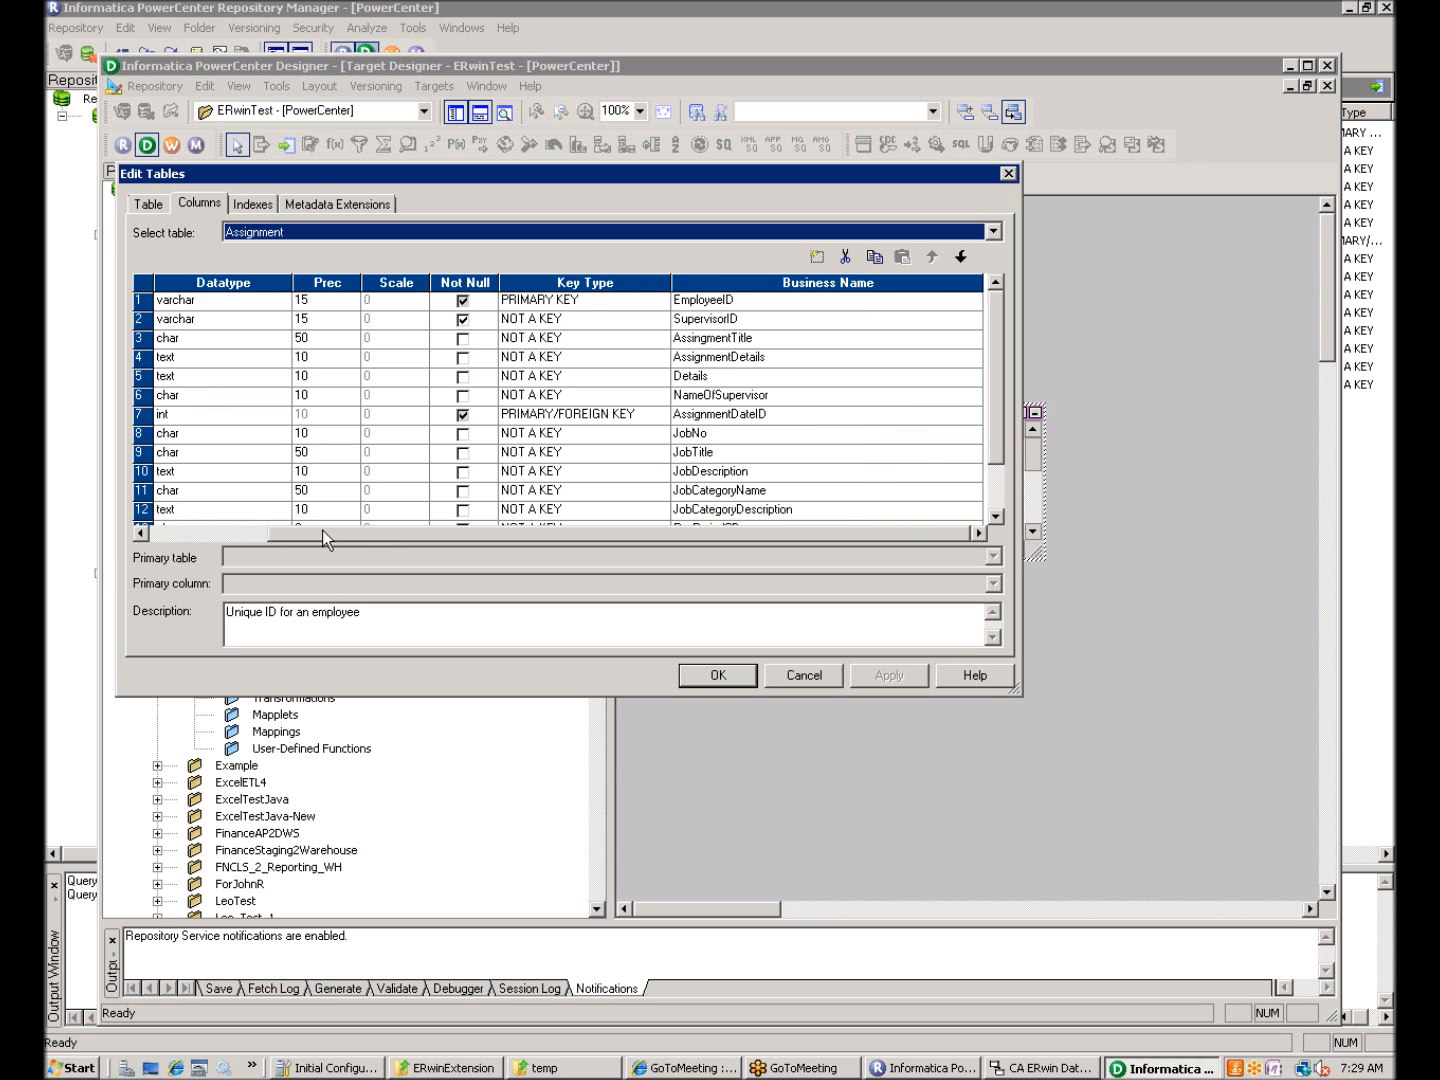
pyautogui.click(194, 534)
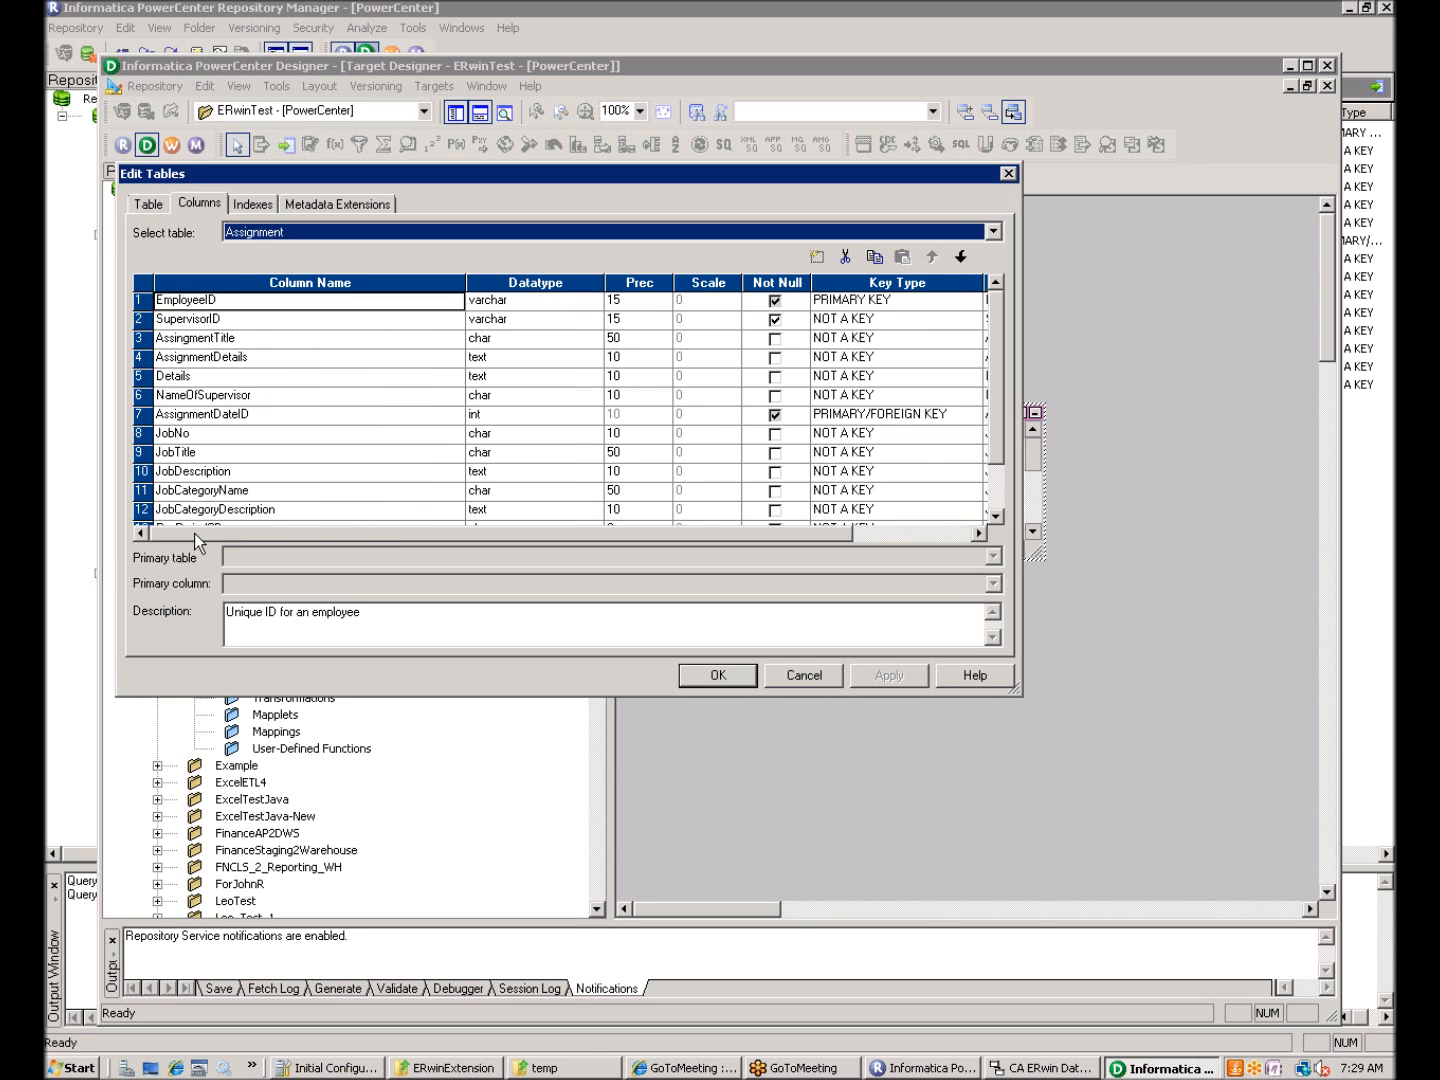
pyautogui.click(299, 203)
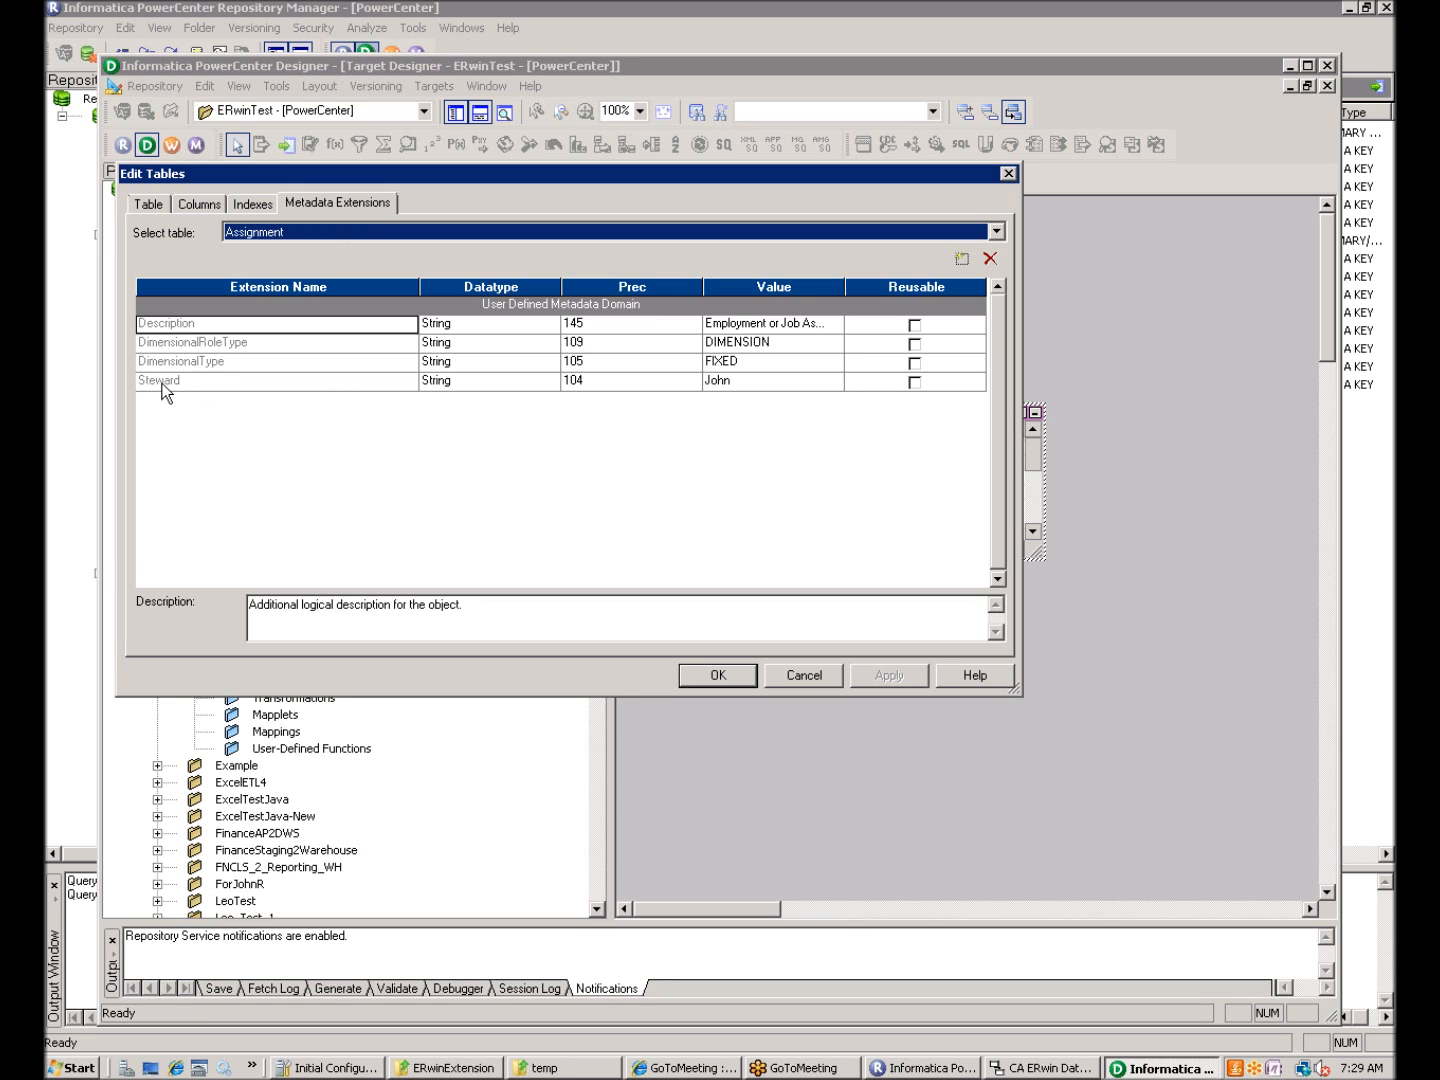
pyautogui.click(745, 384)
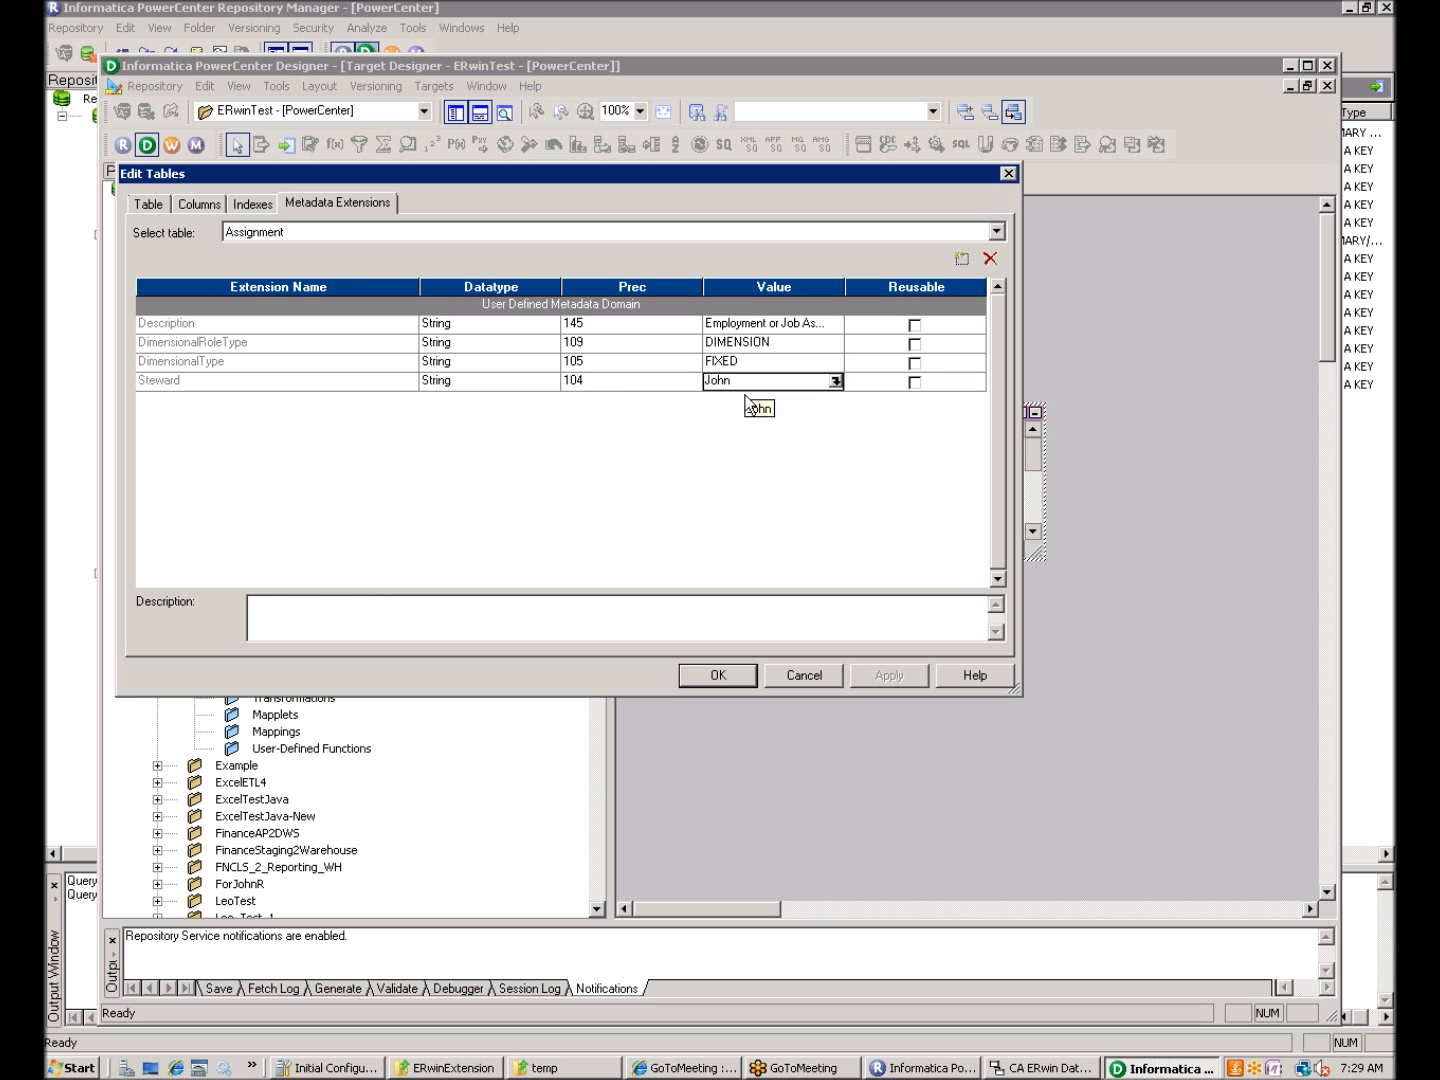
# Switch to ERwin and open the Assignment table's properties to check its user-defined Steward property
pyautogui.click(1022, 1070)
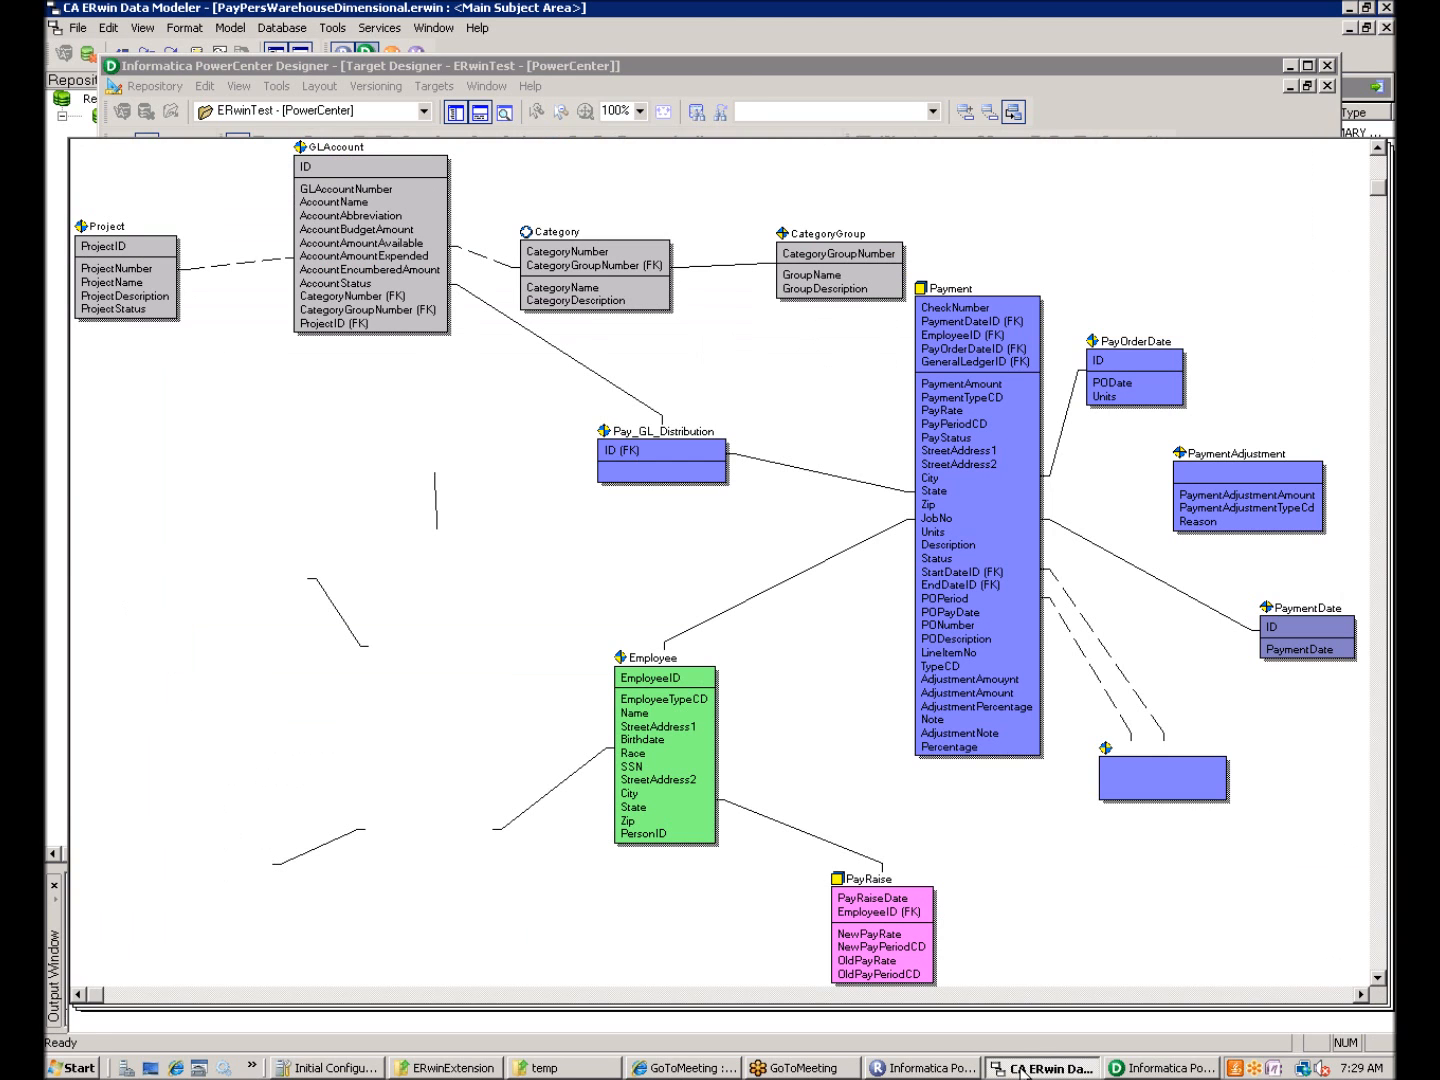
pyautogui.rightClick(445, 540)
pyautogui.click(476, 549)
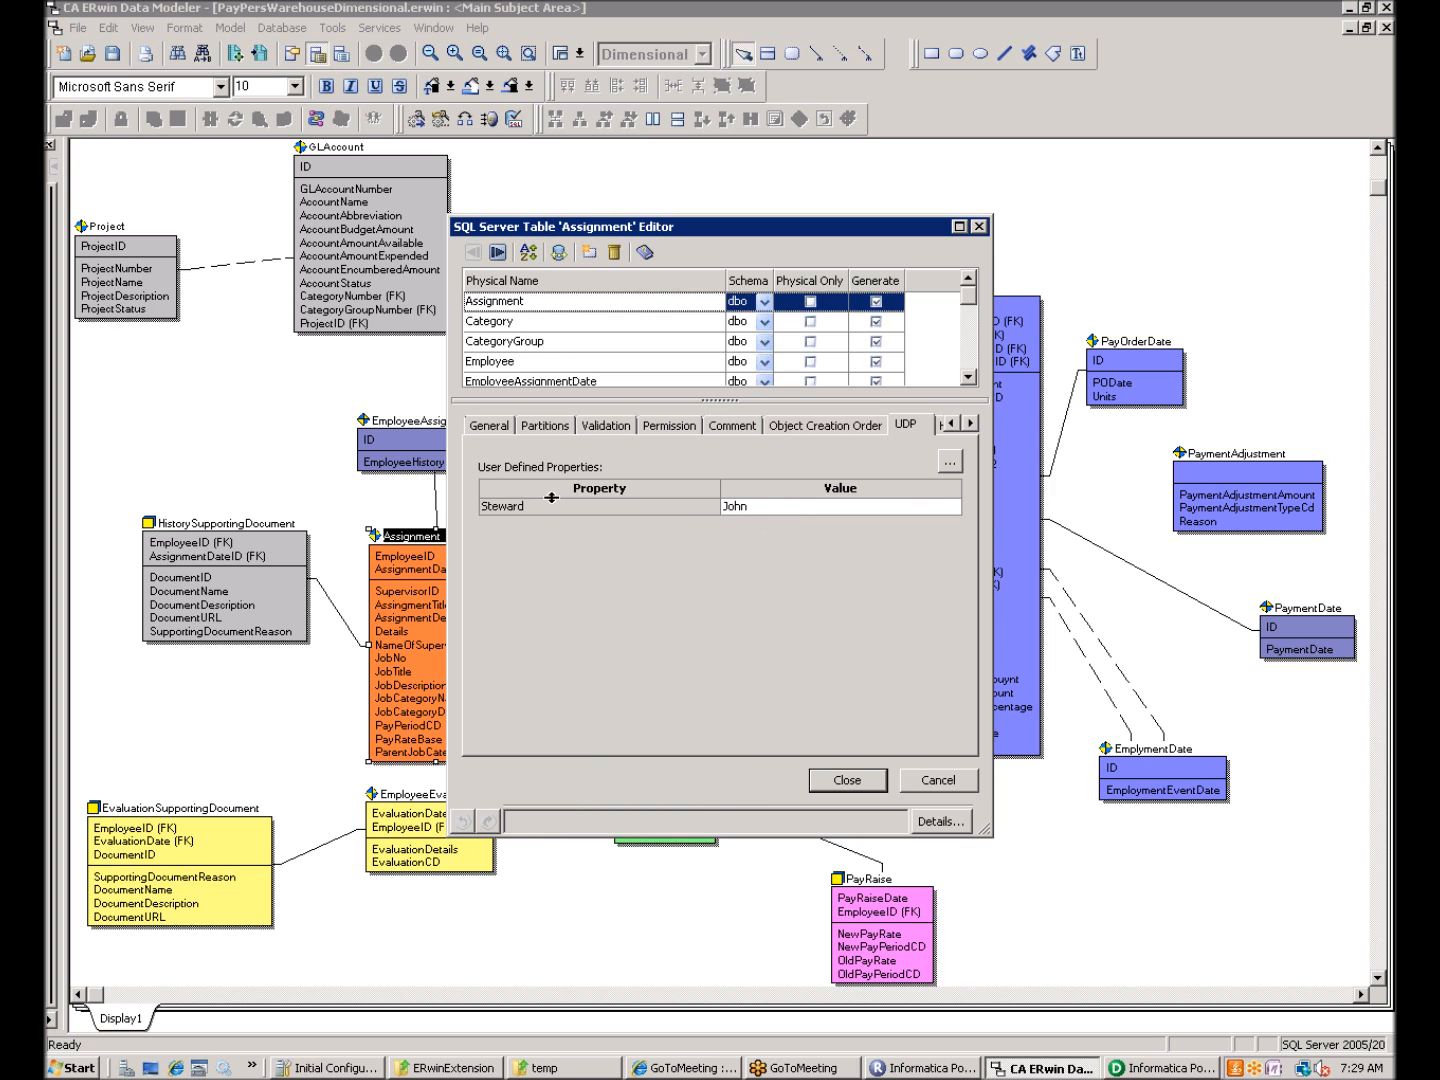
# Cancel the Assignment table's properties in ERwin, then cancel its target definition in PowerCenter Designer and close the Designer
pyautogui.click(935, 782)
pyautogui.click(935, 1068)
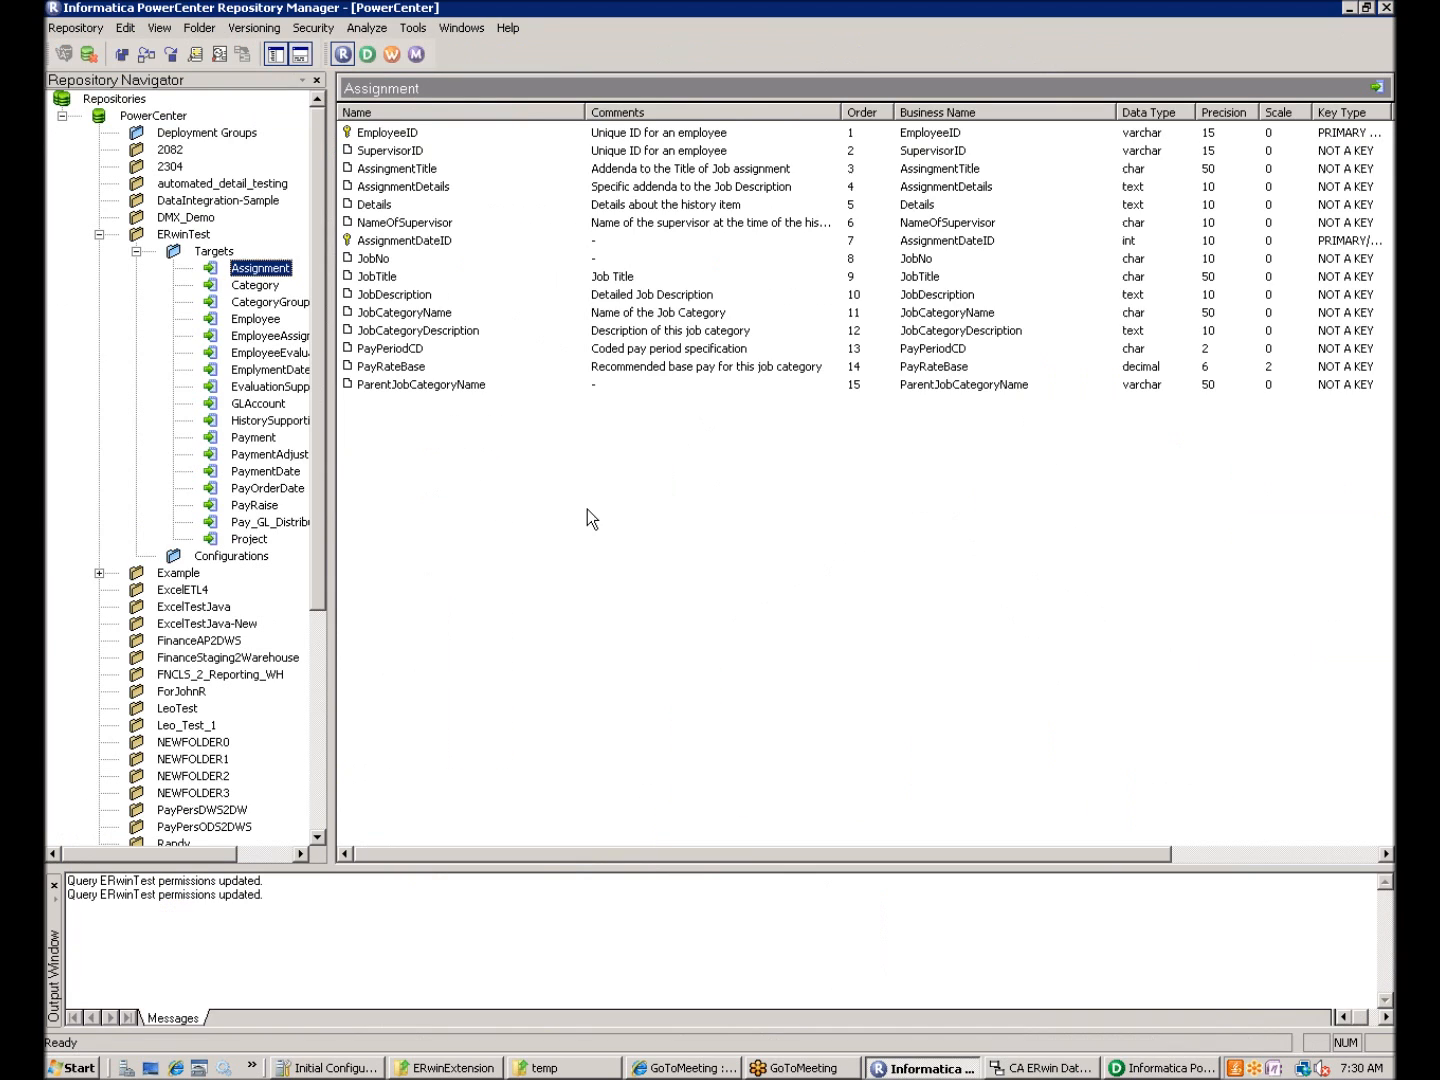
pyautogui.click(1160, 1068)
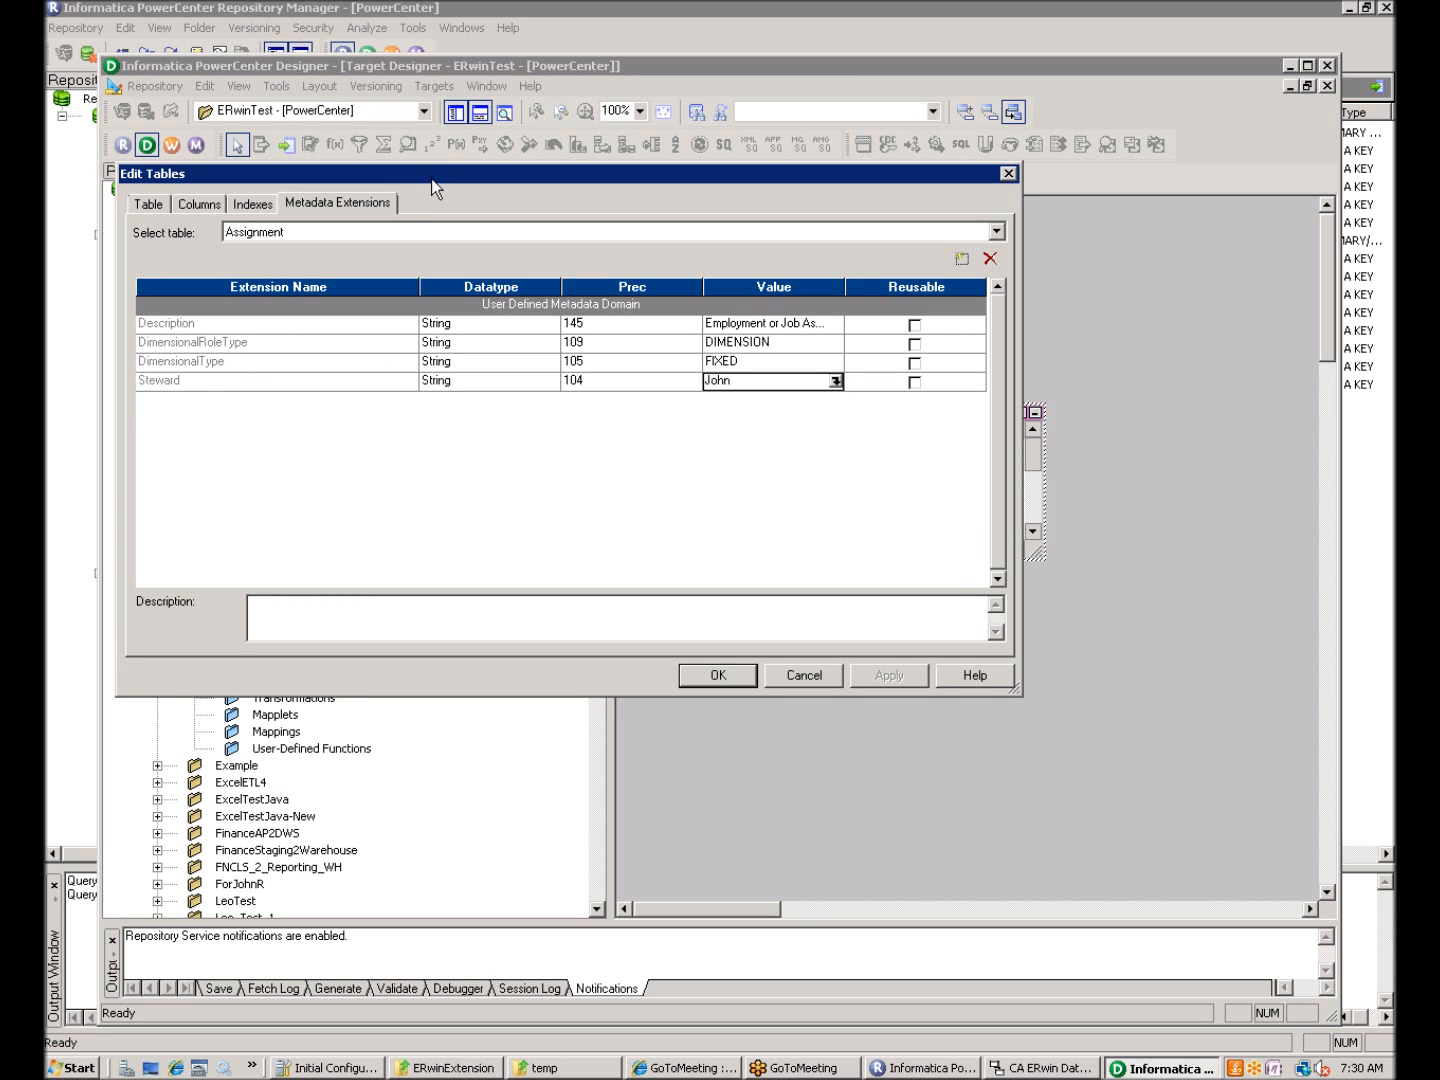
pyautogui.click(824, 678)
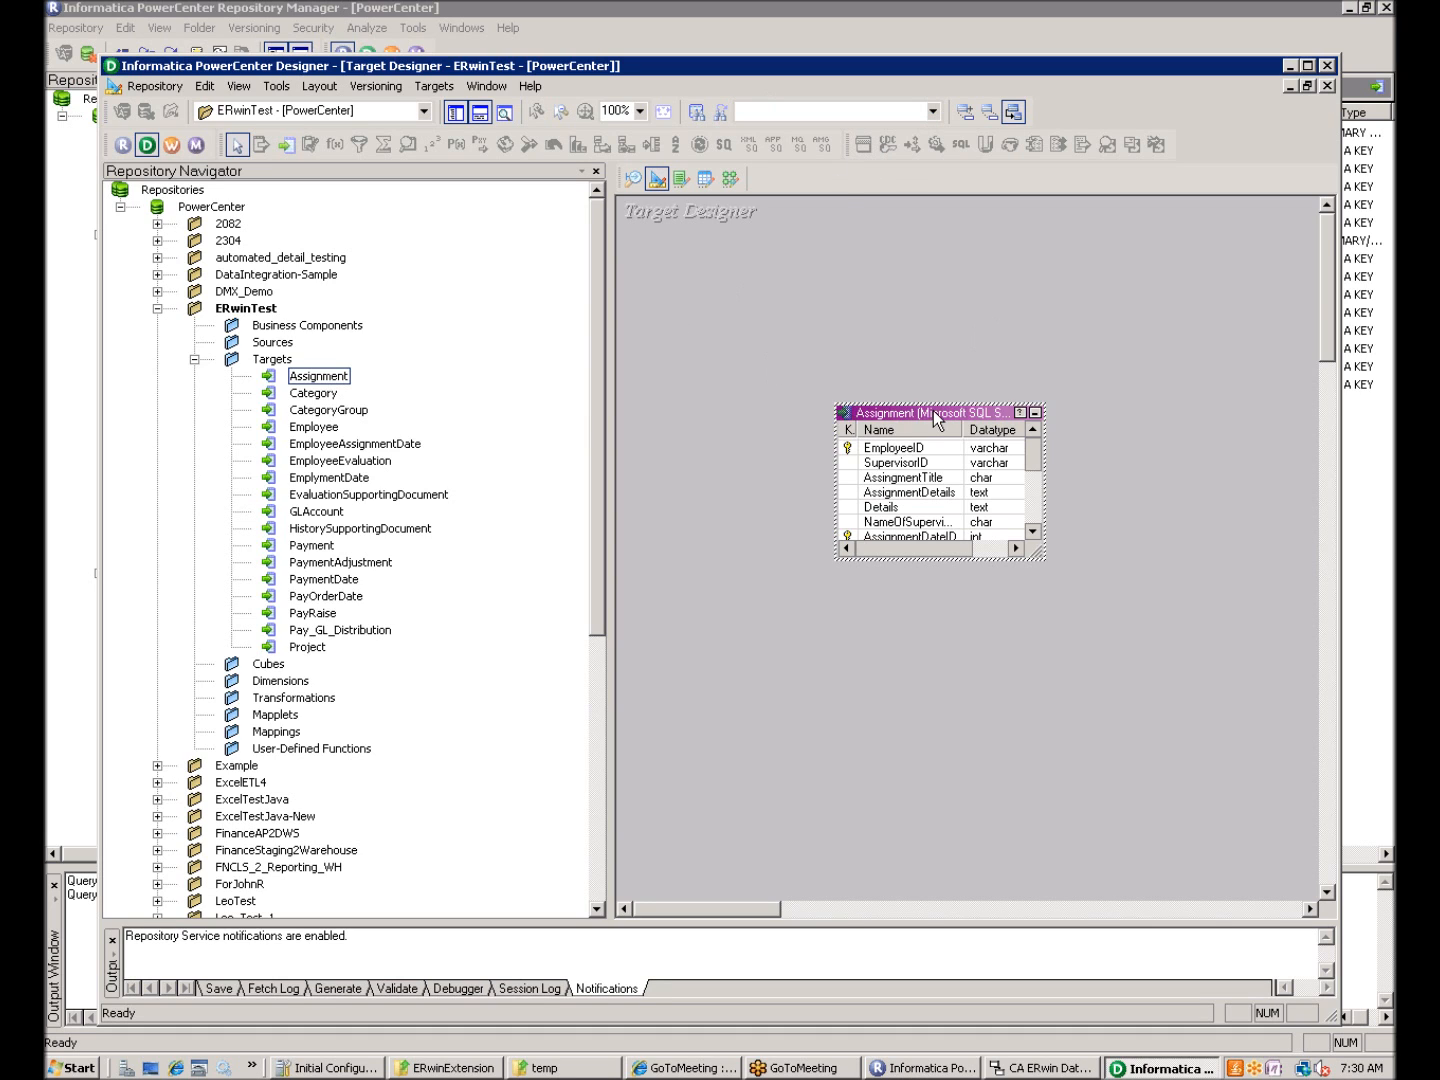
pyautogui.click(1329, 67)
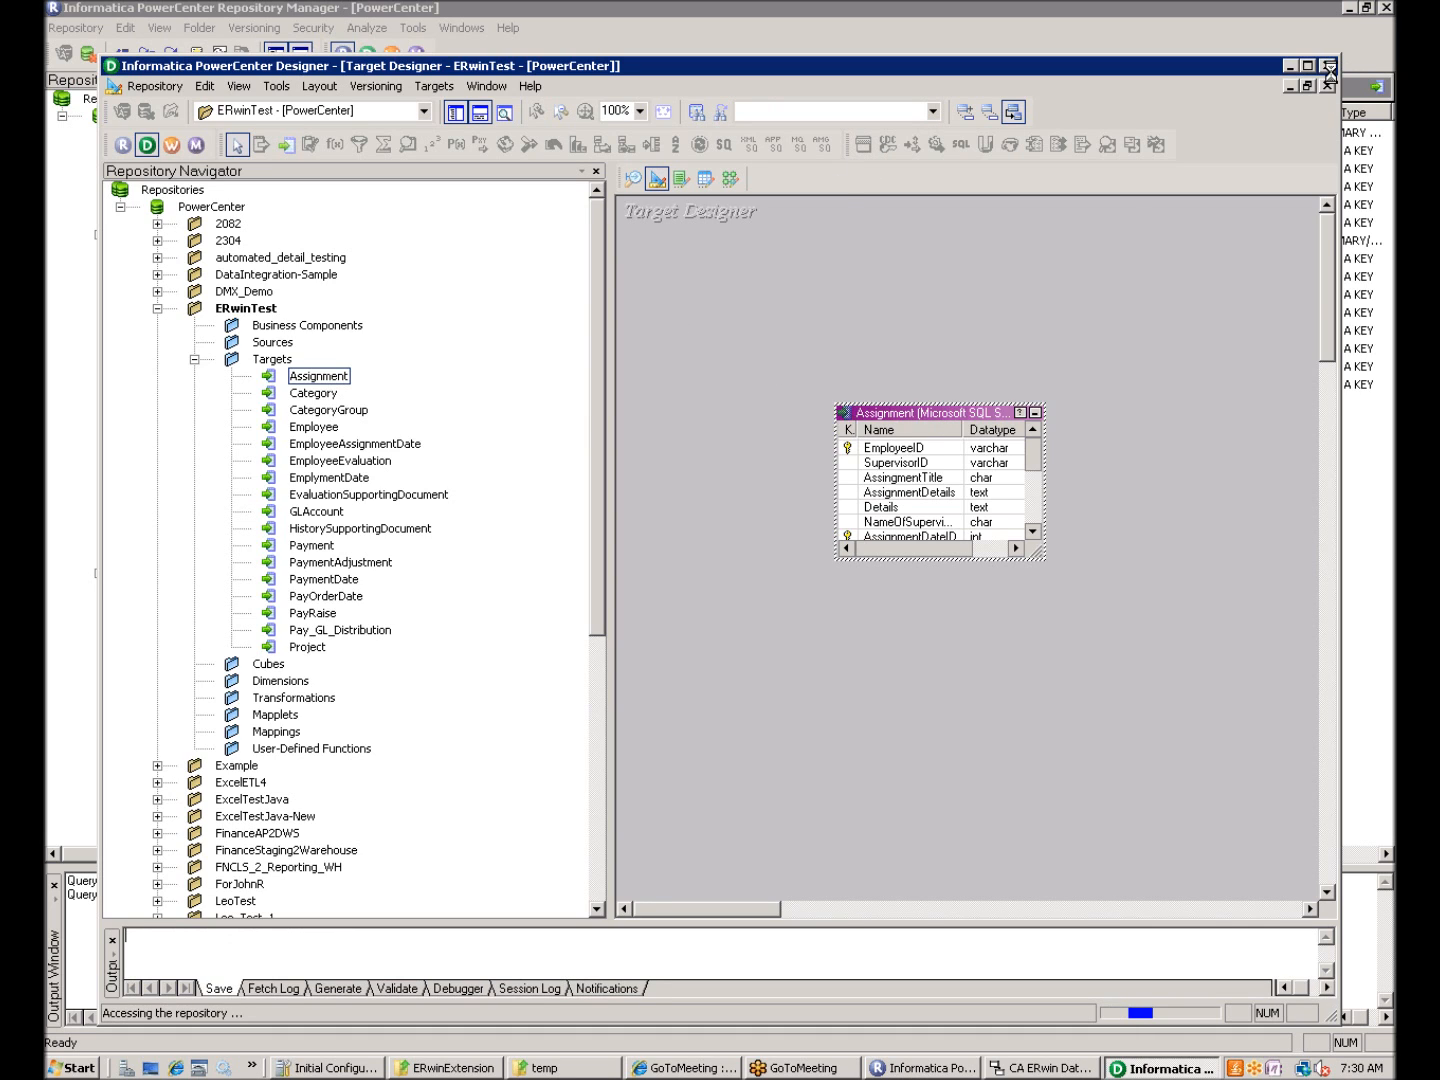
# Open the PayPersWarehouseStaging.erwin model from the ERwinExtension folder in ERwin and dismiss the post-load upgrade report
pyautogui.click(1048, 1070)
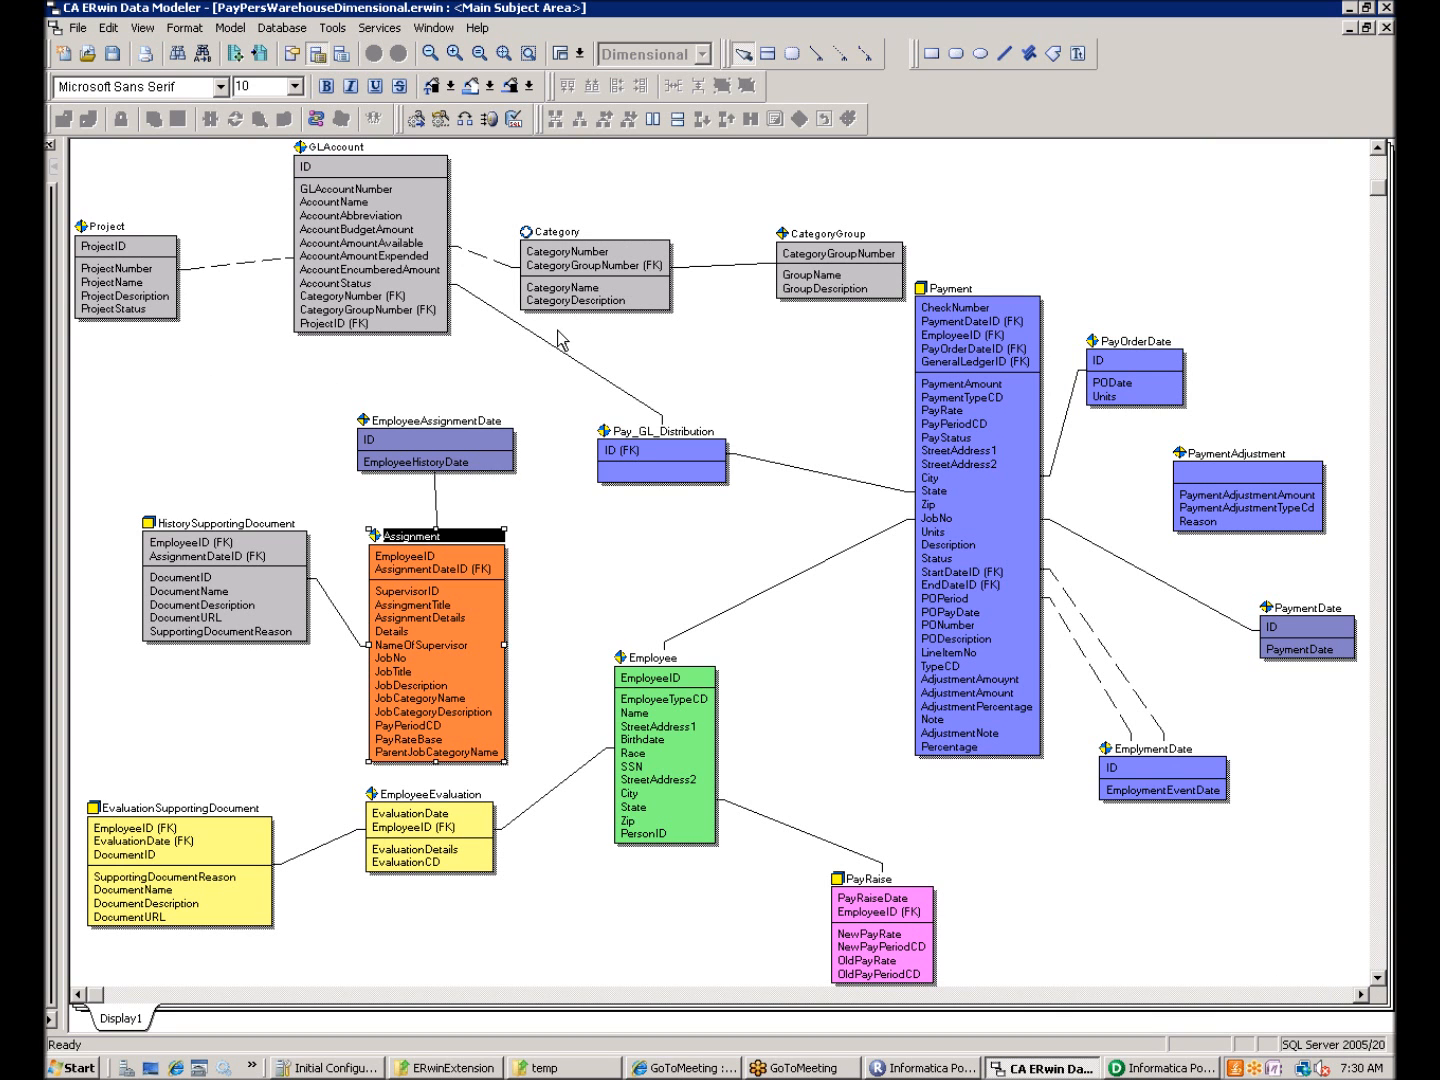
pyautogui.click(465, 1070)
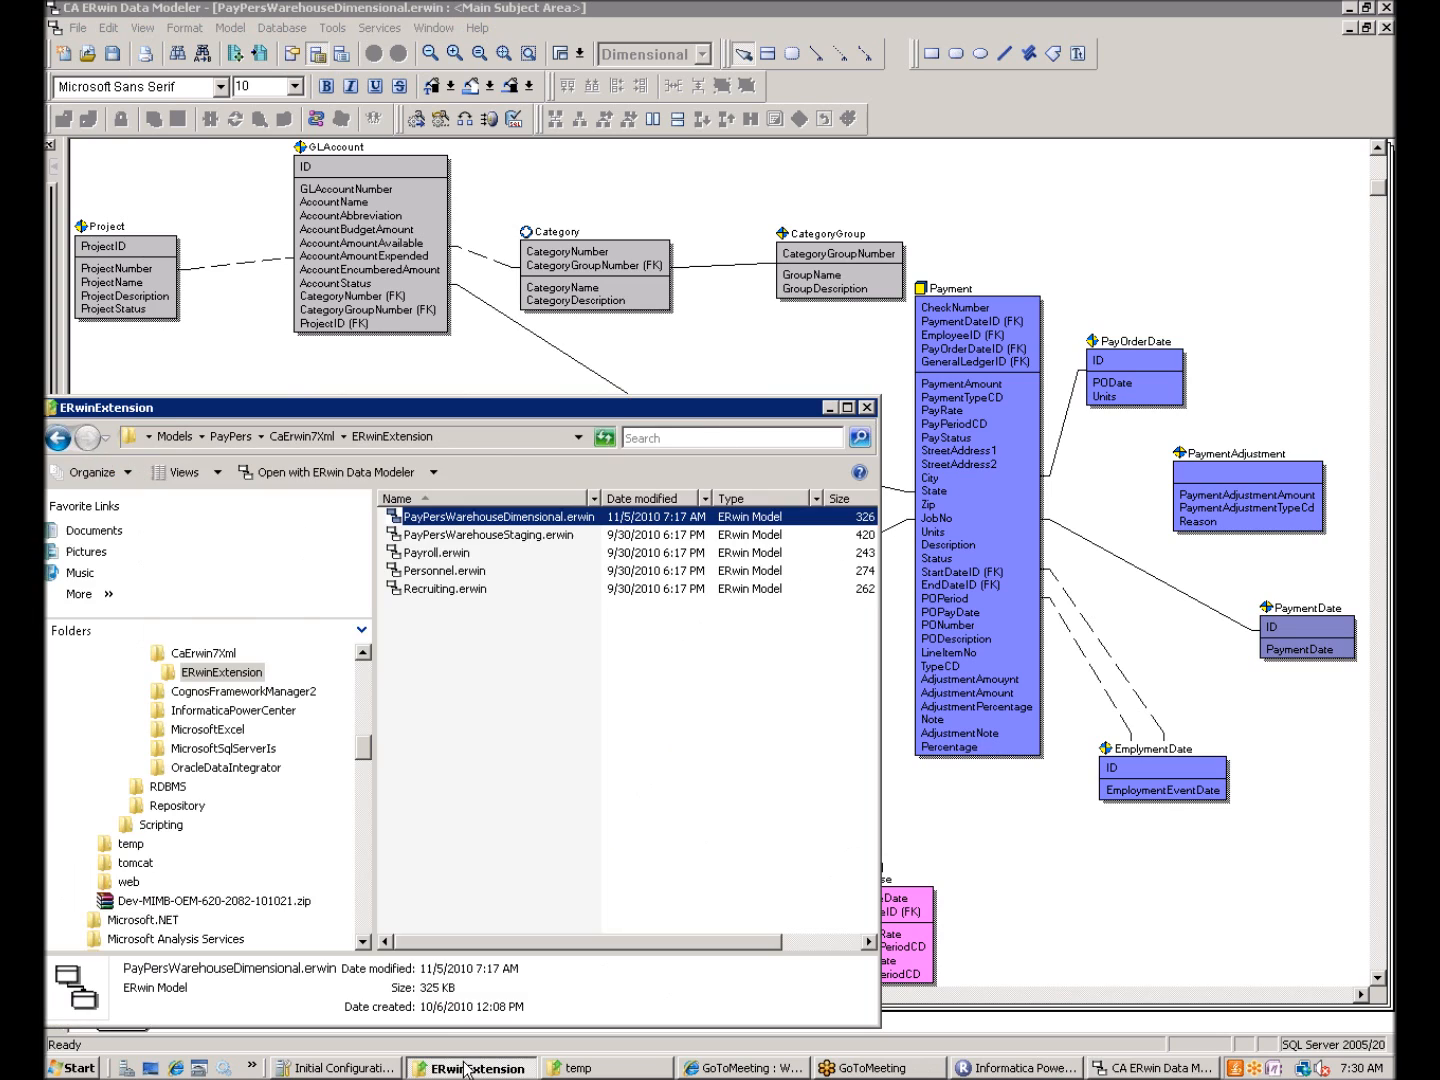
pyautogui.click(474, 539)
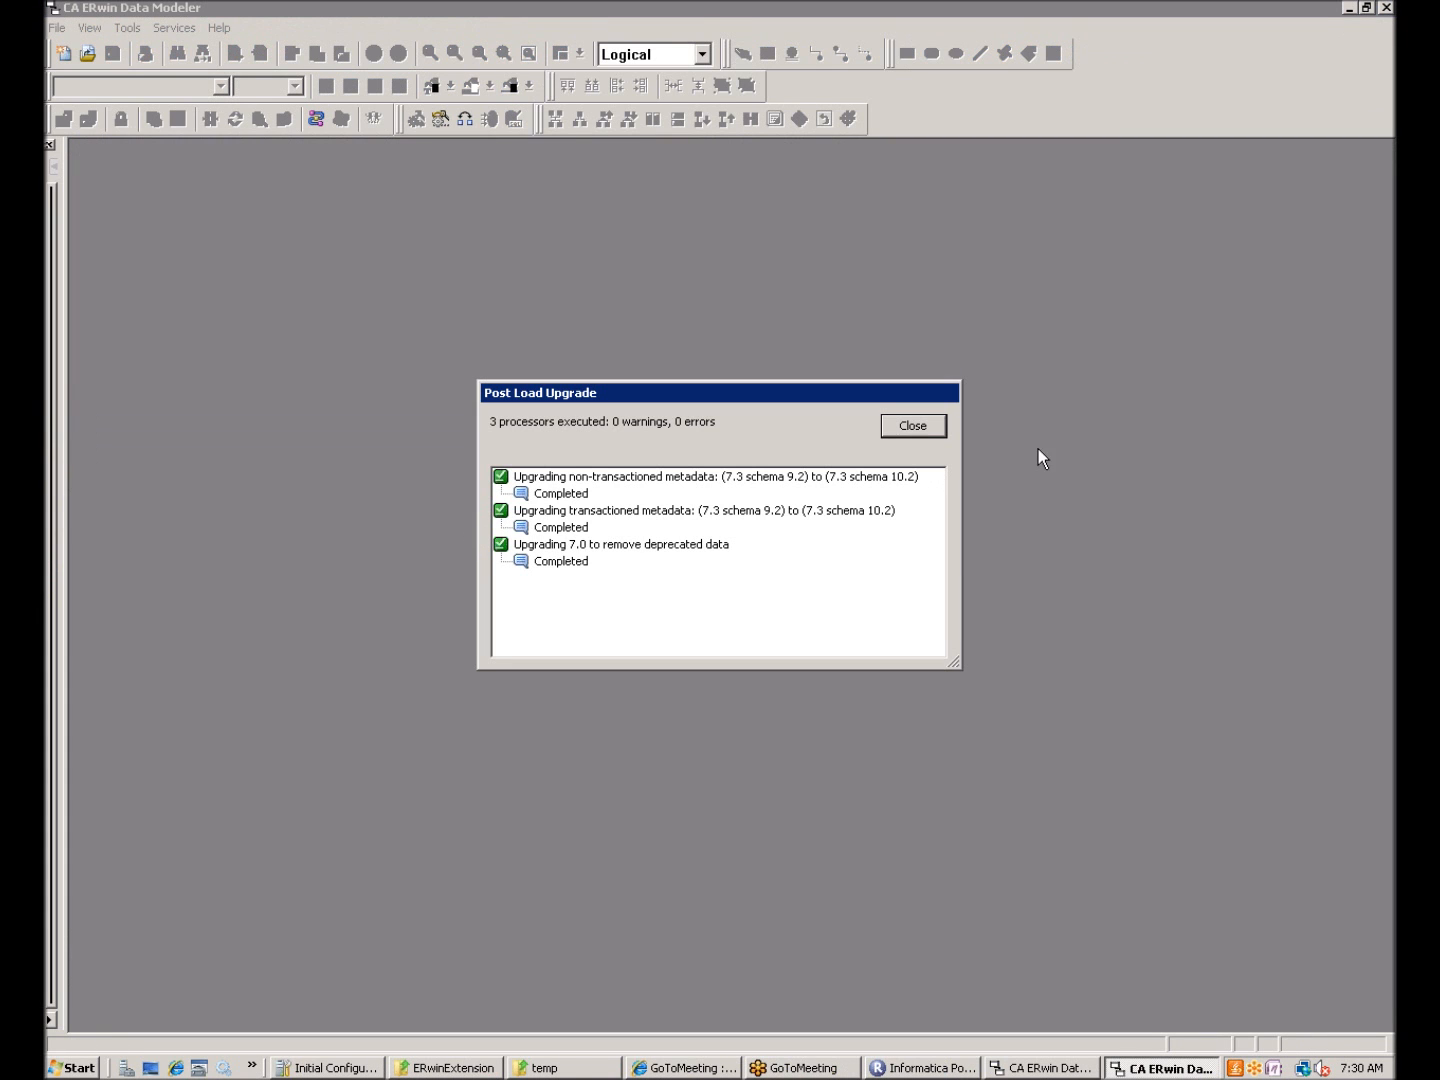
pyautogui.click(918, 427)
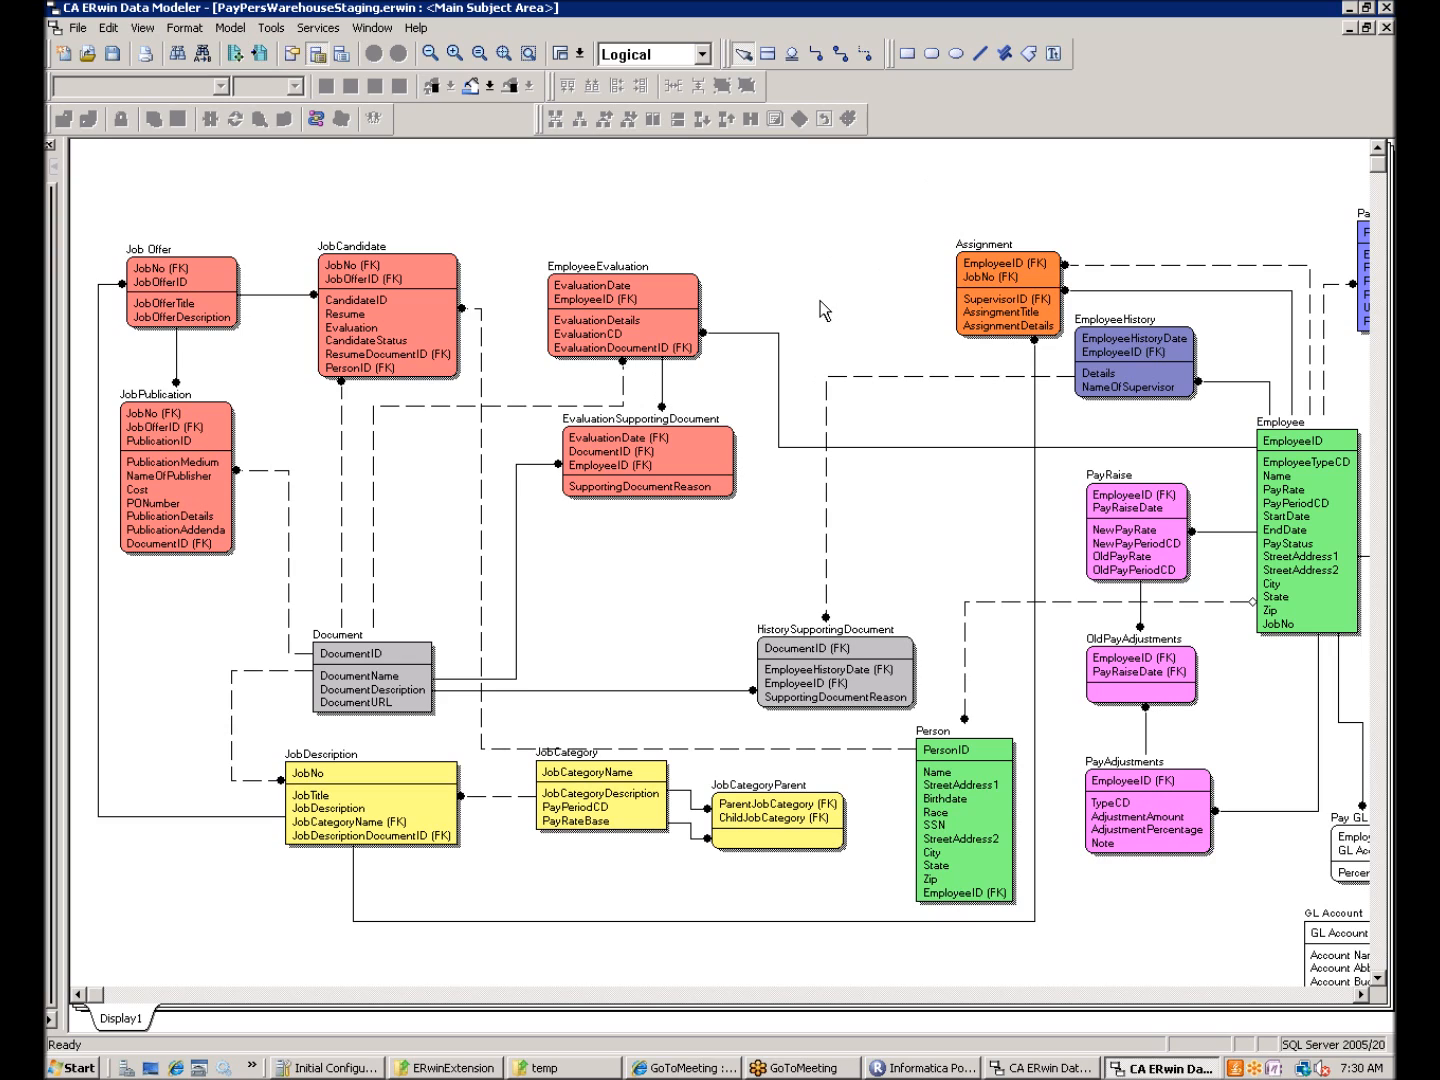
# View the staging model in Physical mode and return it to Logical mode
pyautogui.click(703, 54)
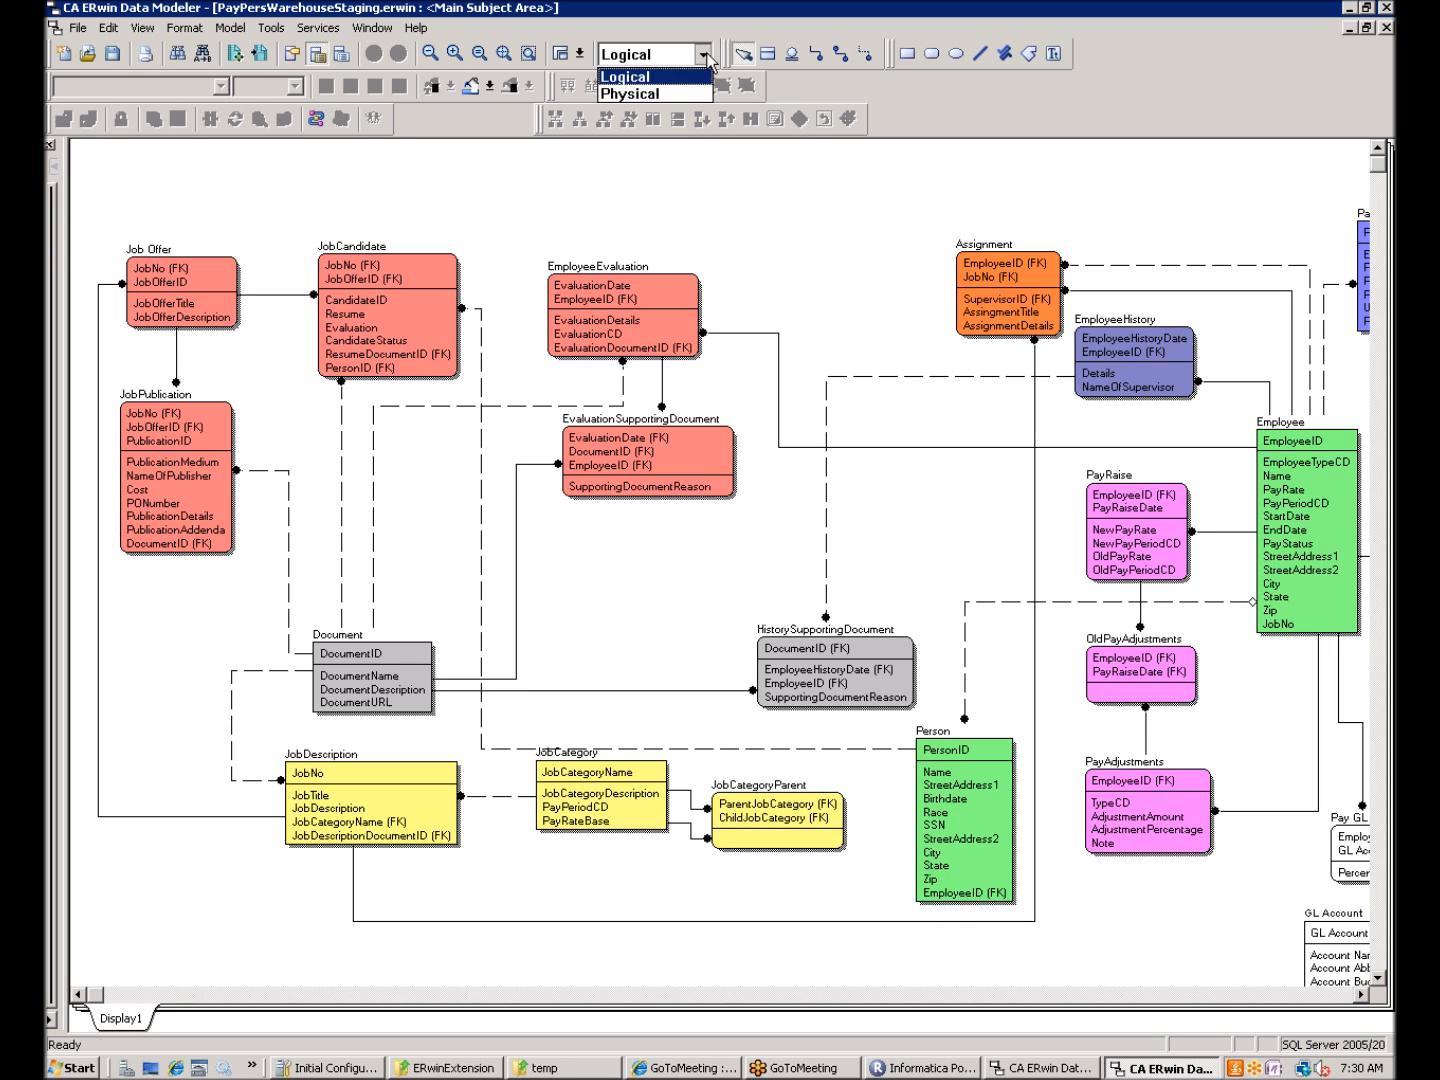
pyautogui.click(686, 93)
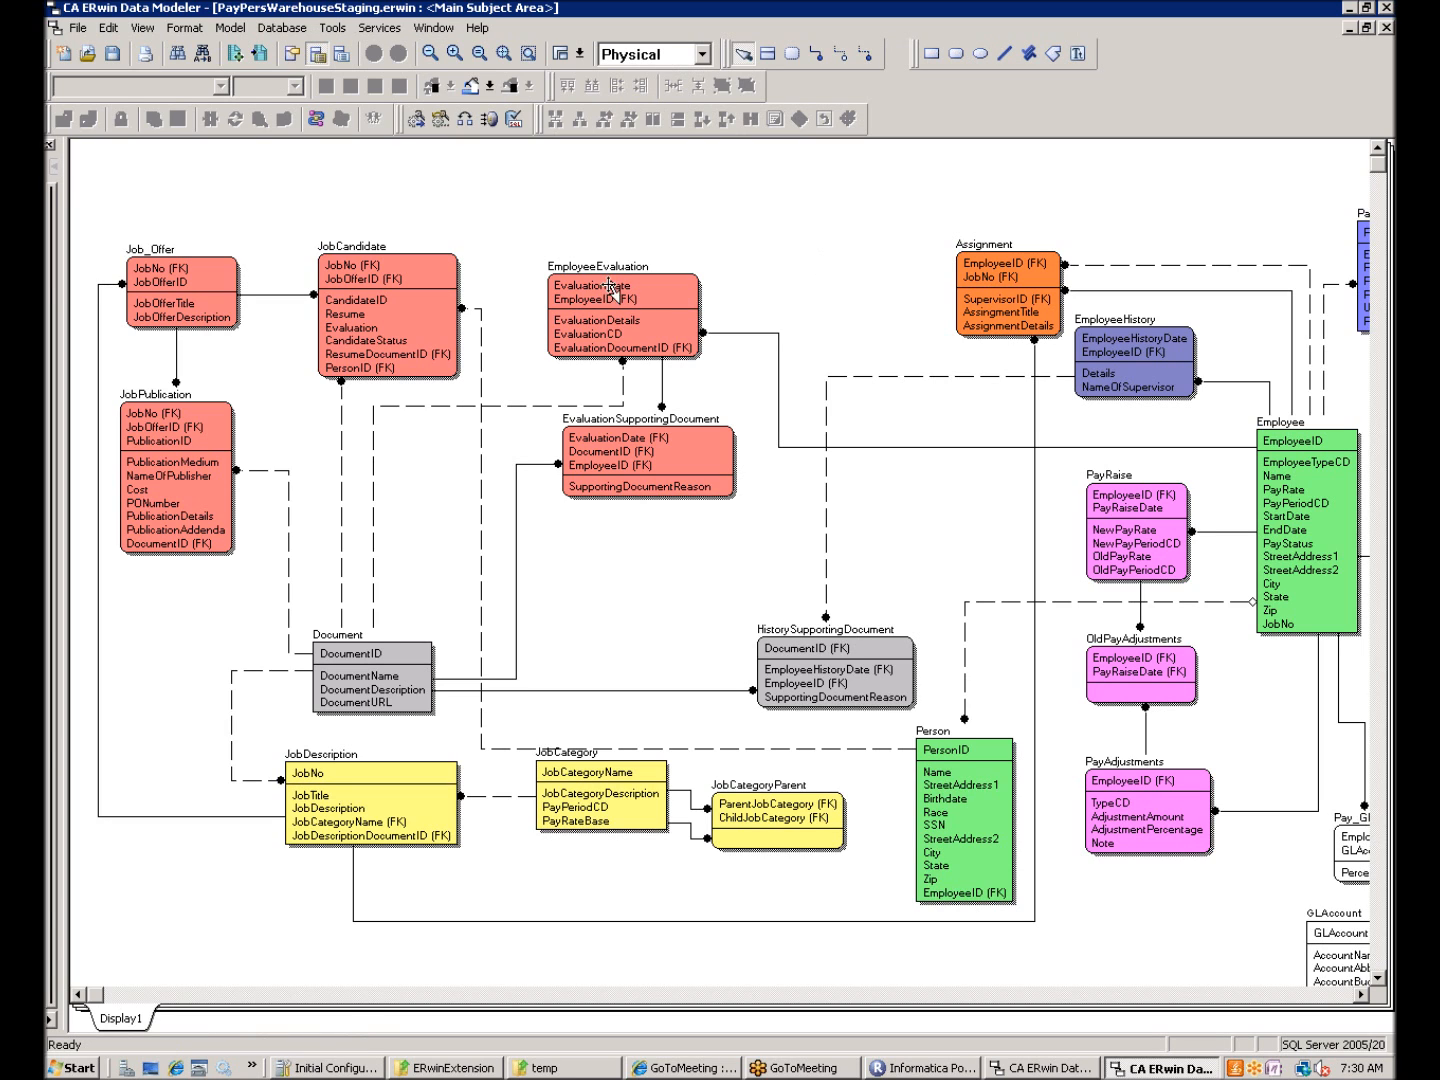
pyautogui.click(703, 54)
pyautogui.click(630, 77)
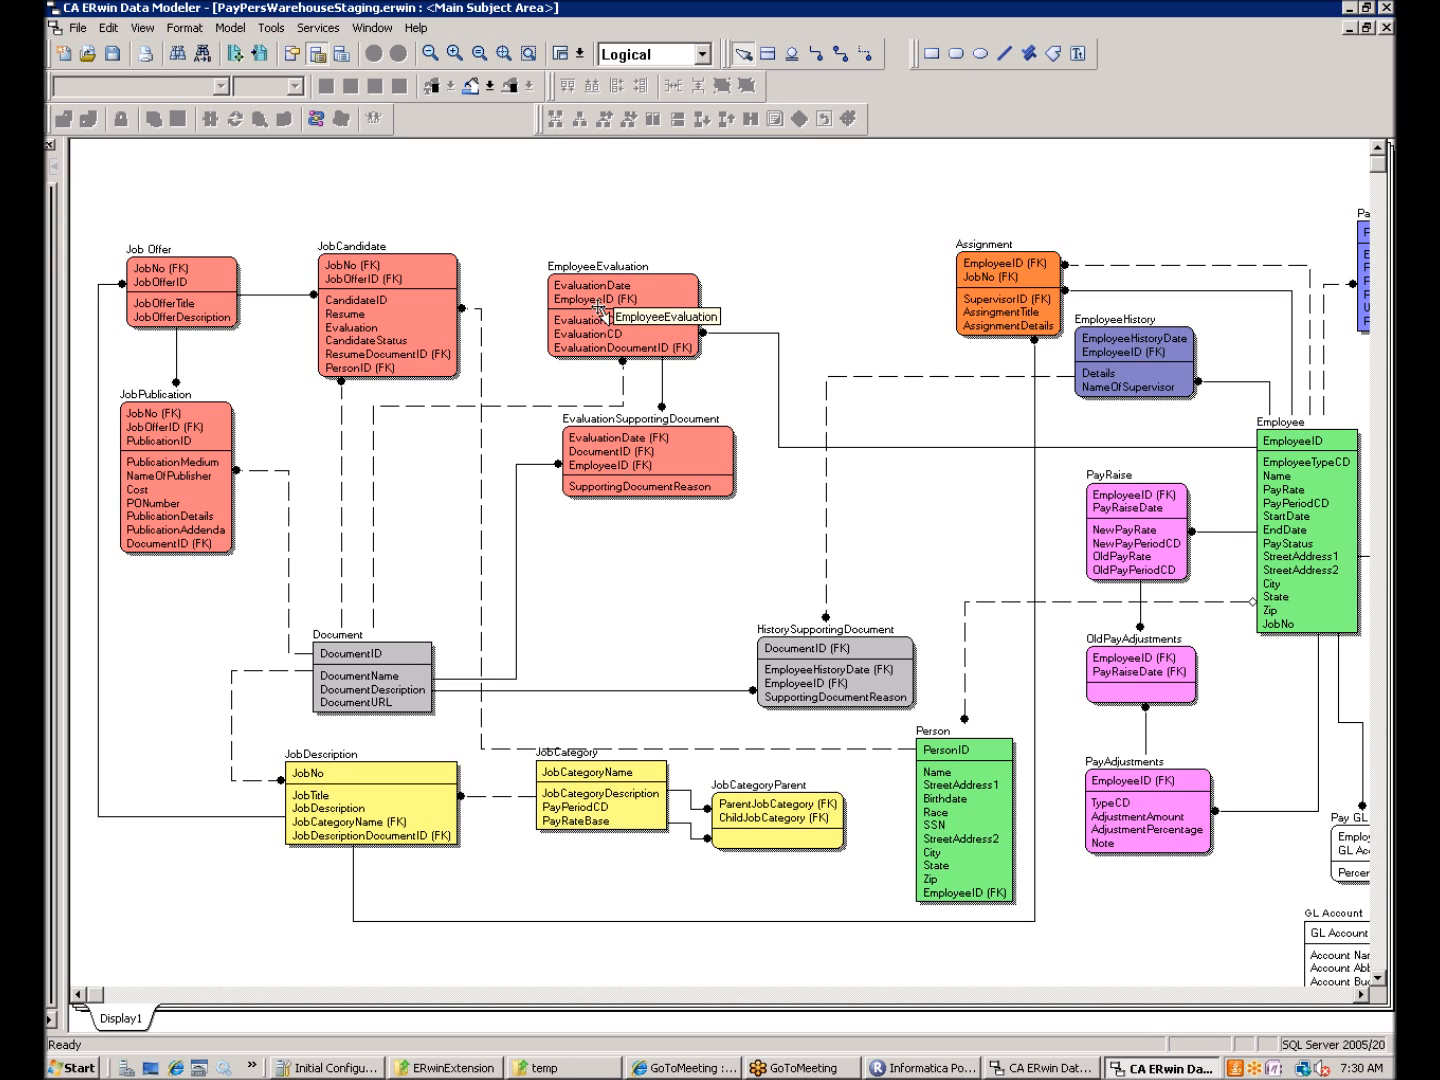
# Check the Assignment entity's definition and the definition of its EmployeeID attribute
pyautogui.rightClick(998, 245)
pyautogui.click(1069, 256)
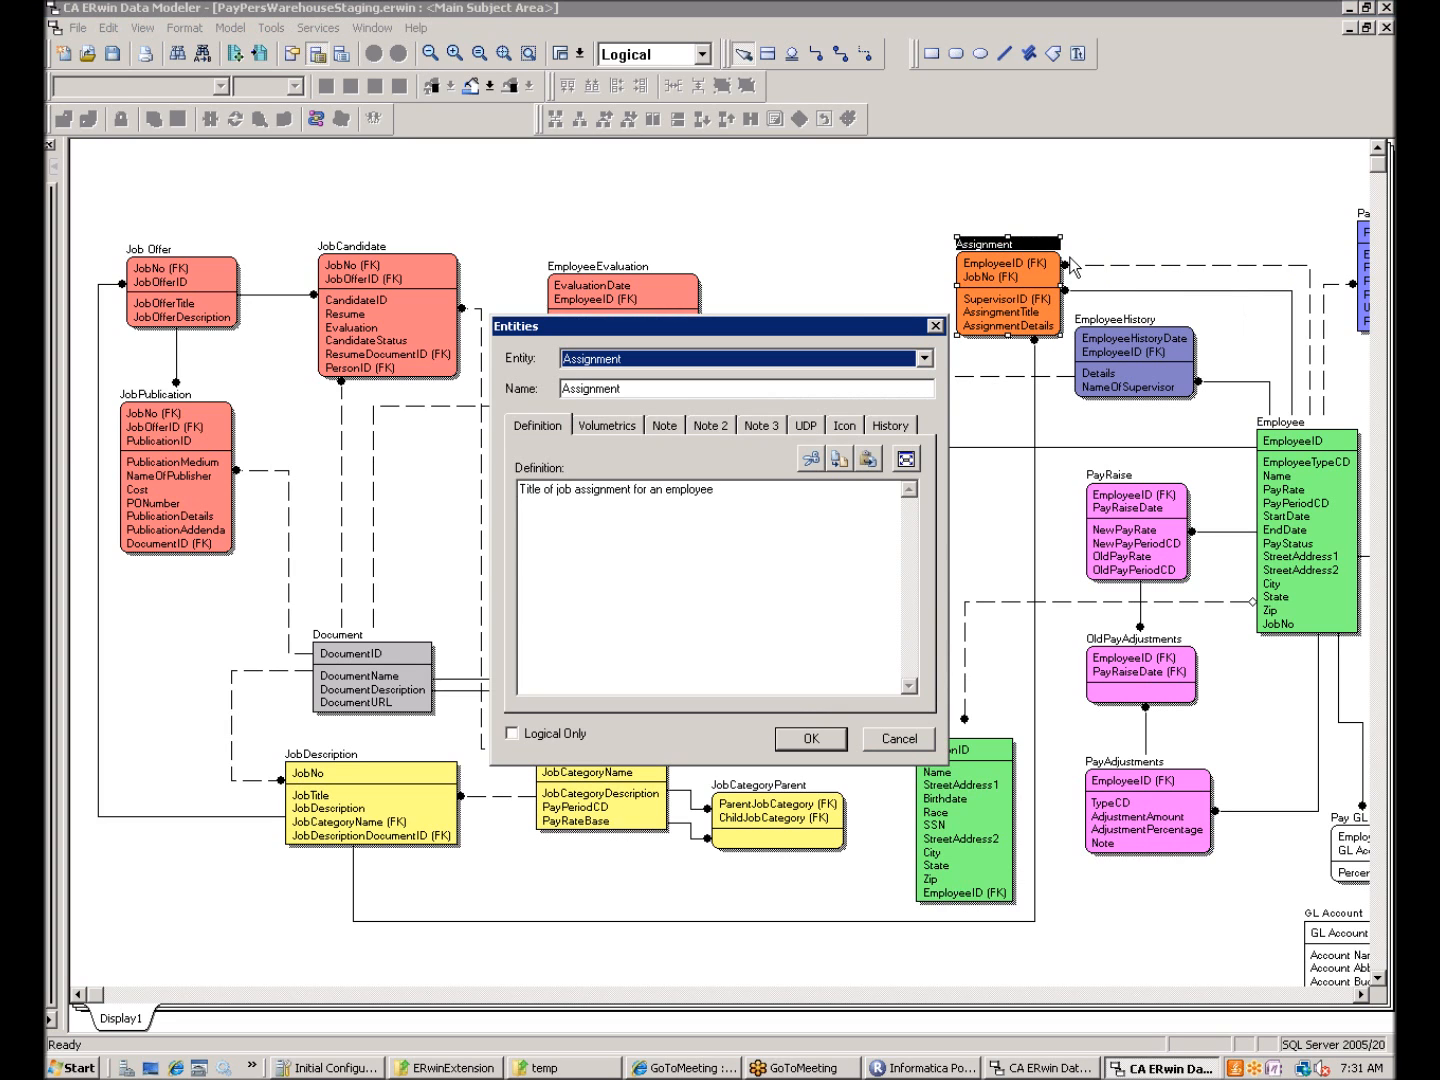
pyautogui.click(887, 740)
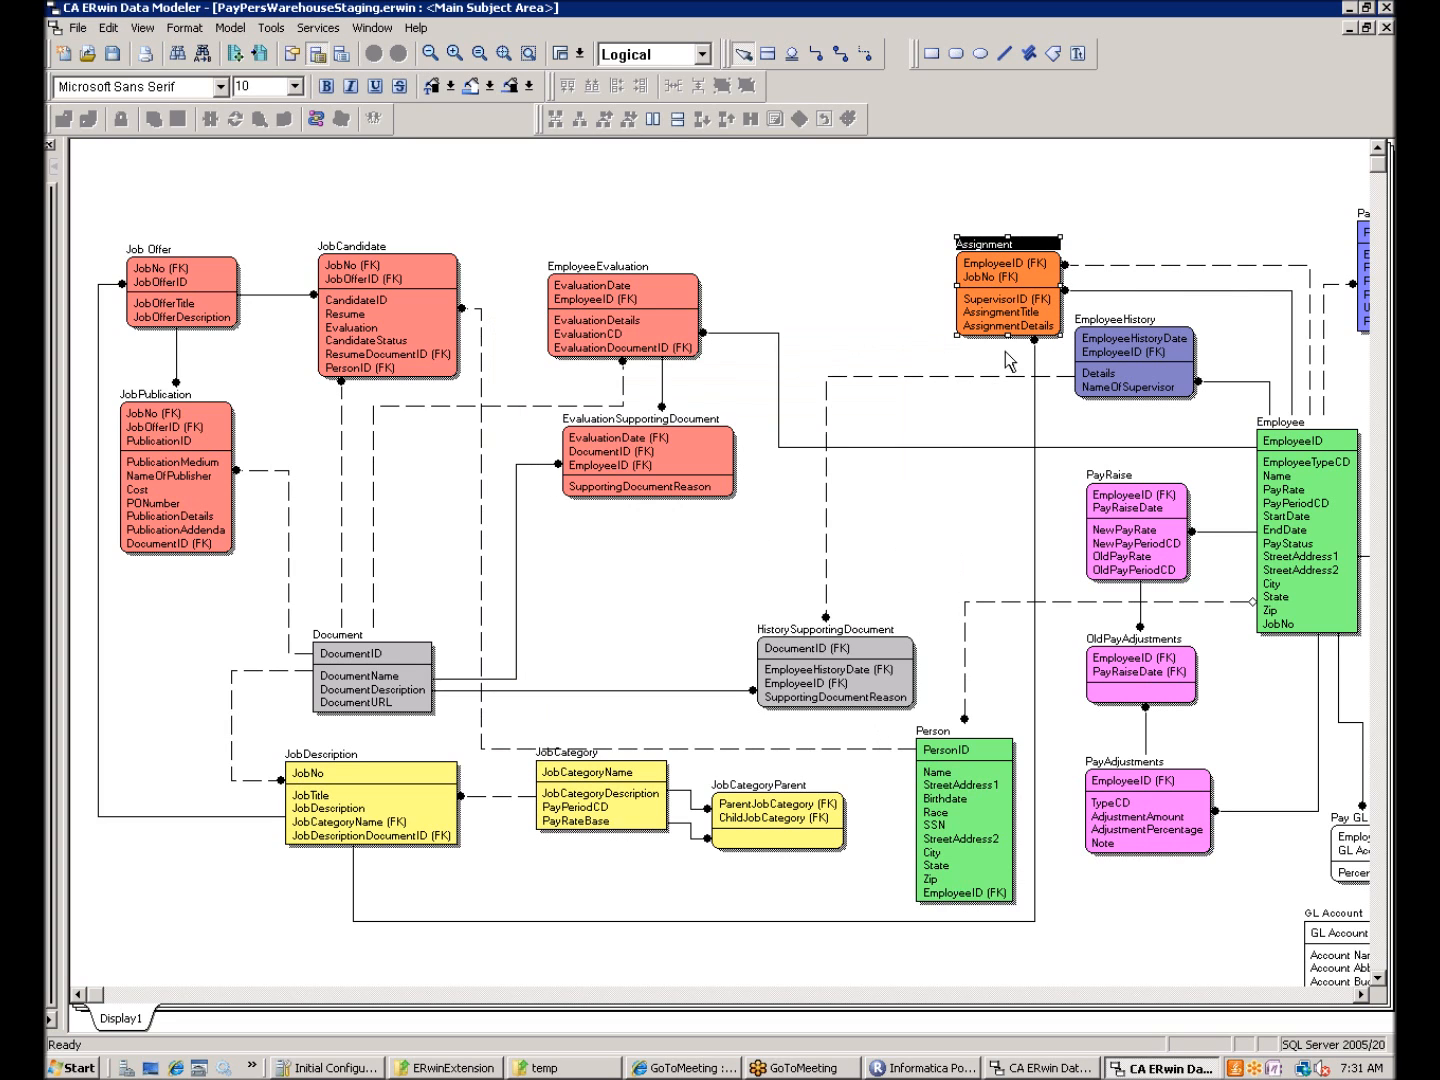
pyautogui.rightClick(994, 266)
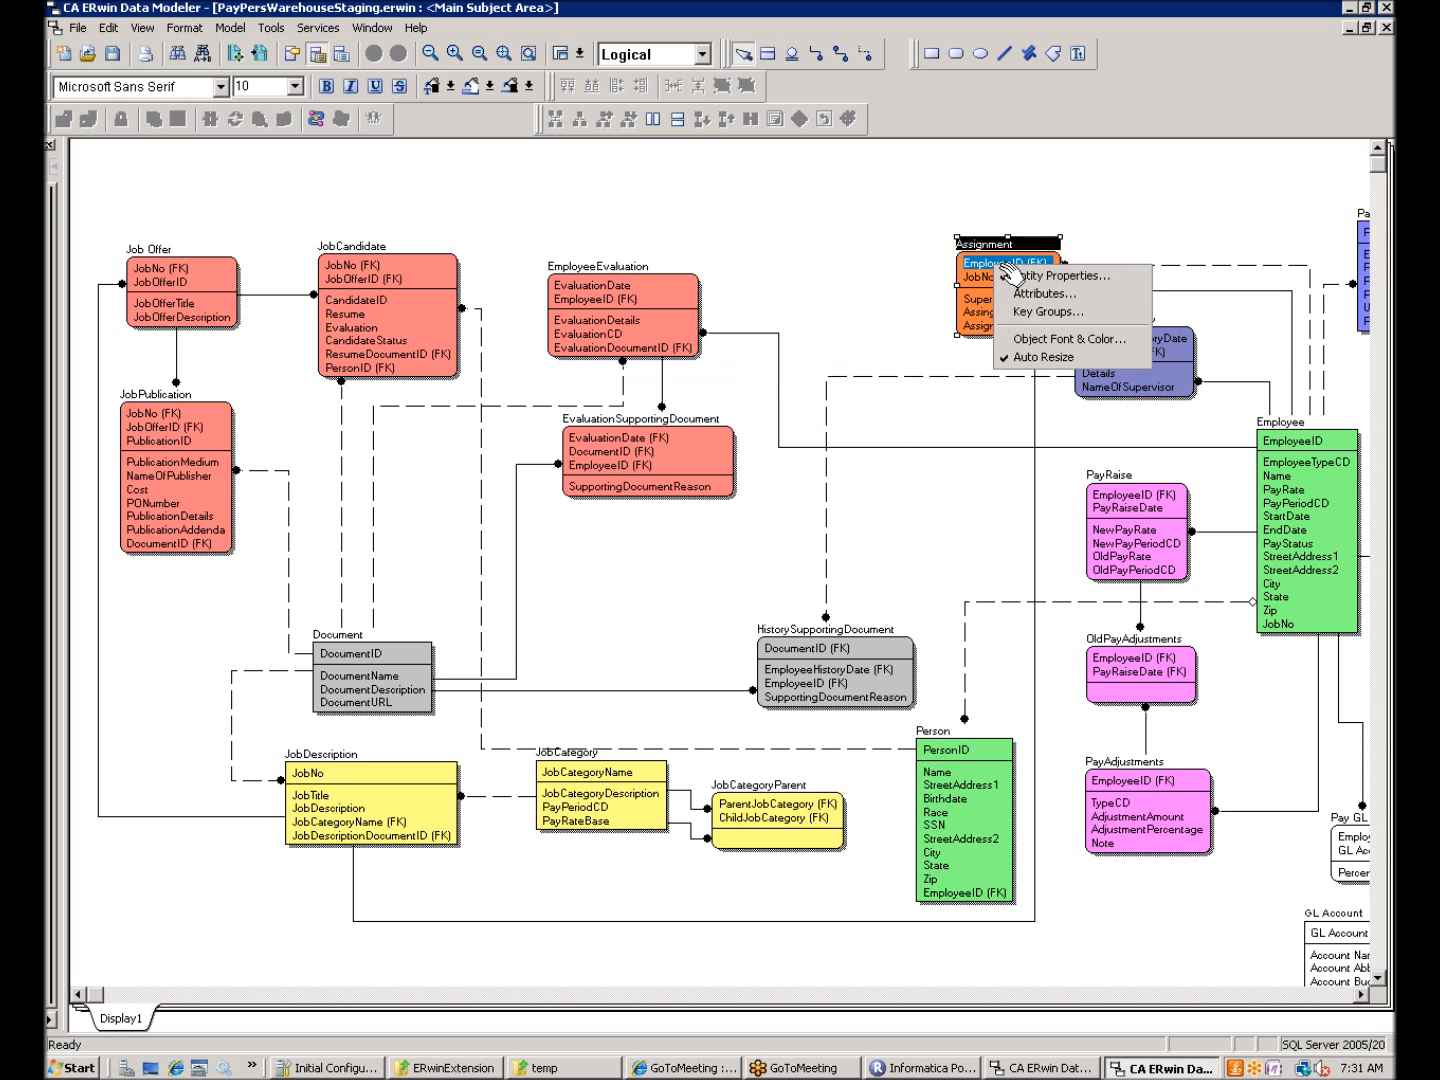
pyautogui.click(1055, 293)
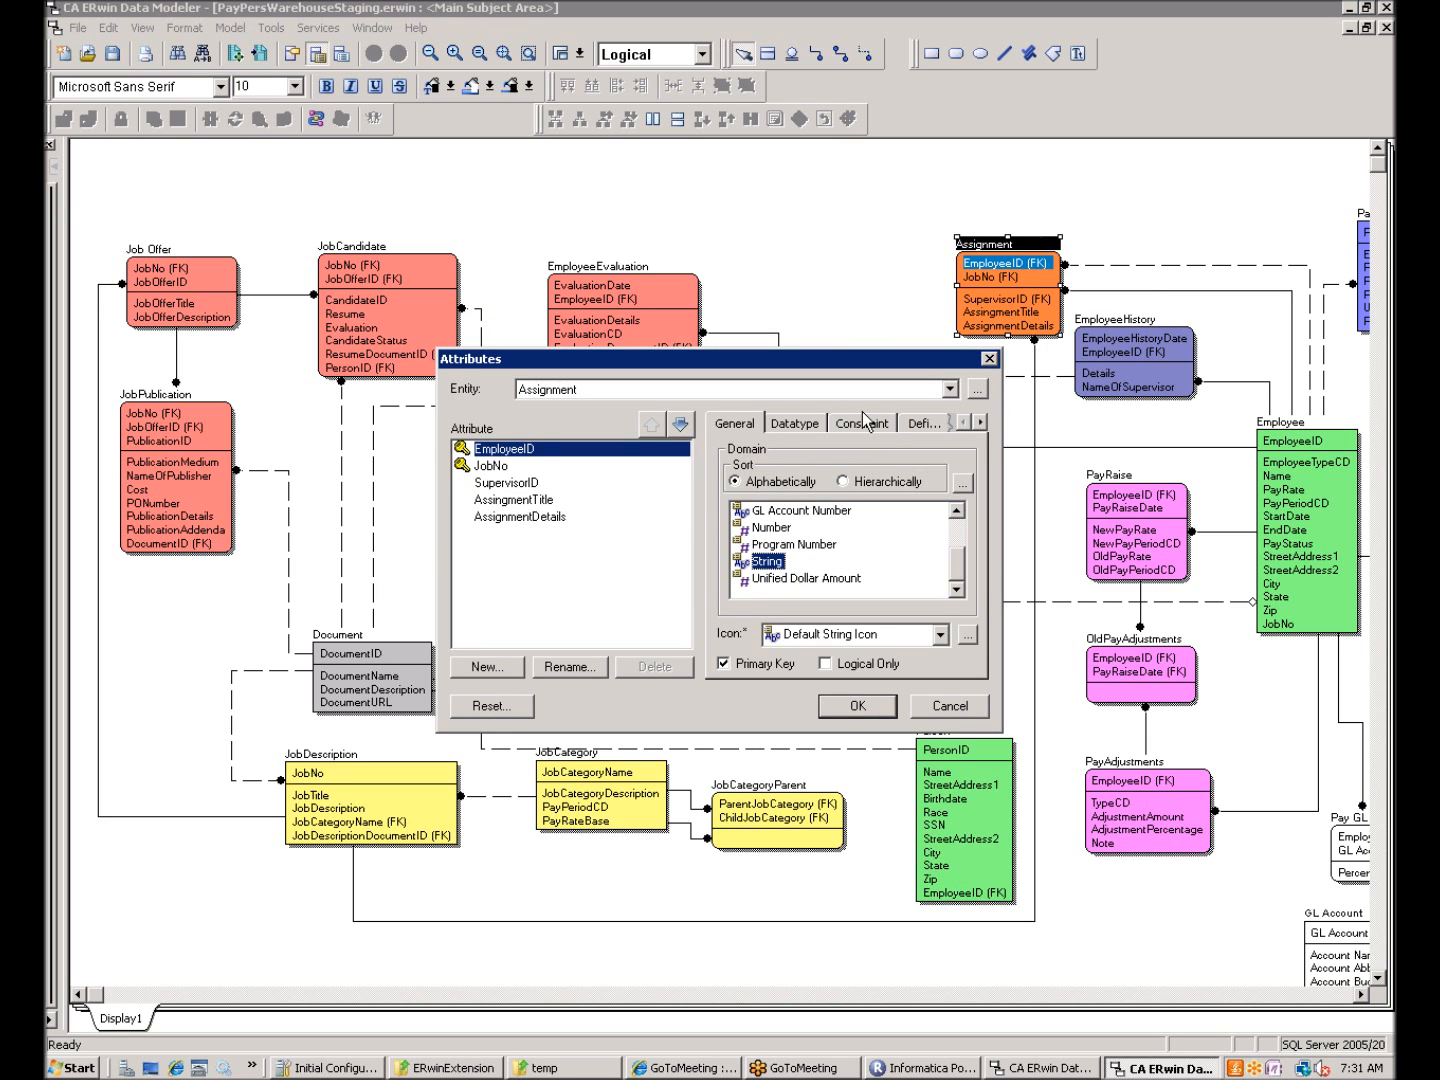
pyautogui.click(799, 424)
pyautogui.click(925, 423)
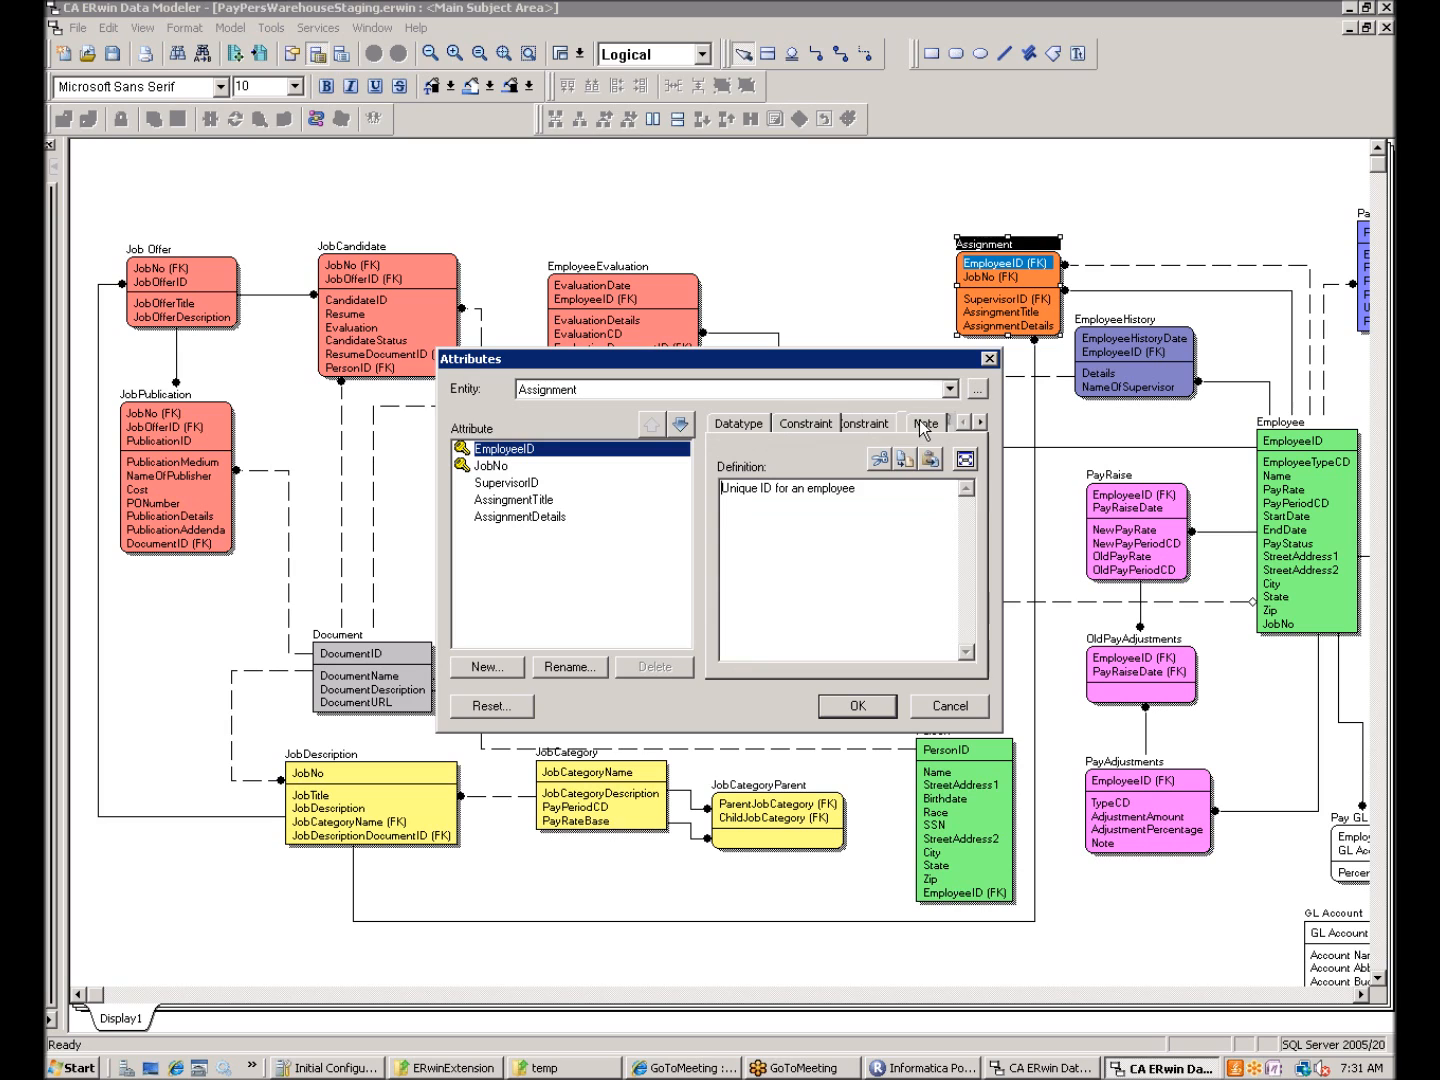
pyautogui.click(857, 706)
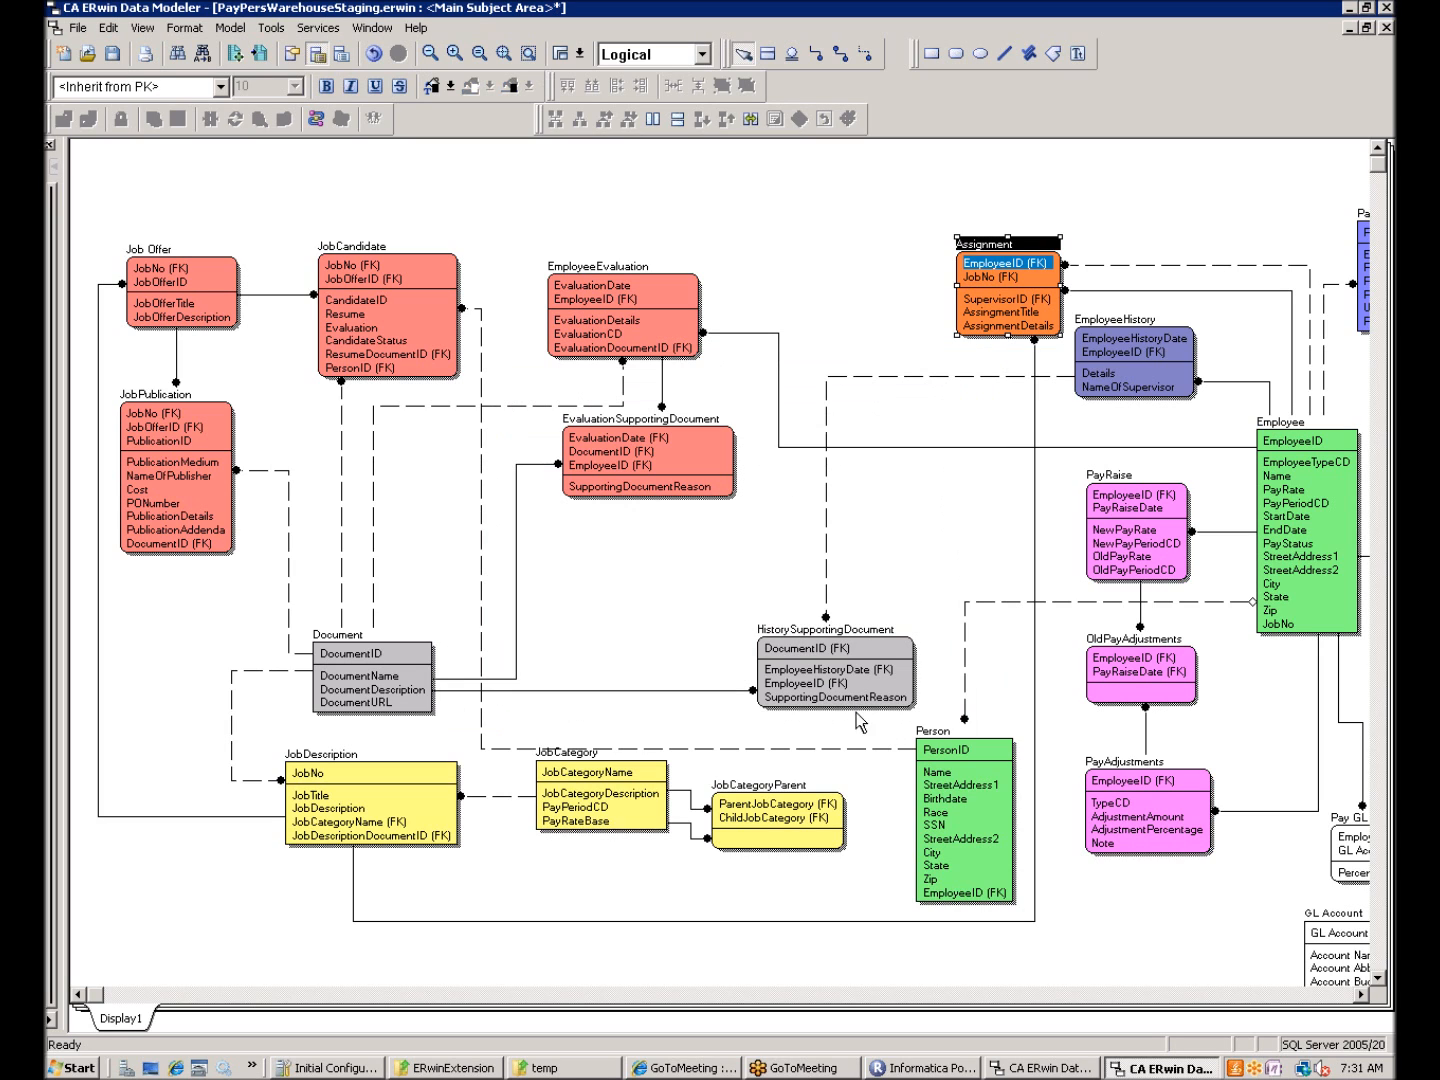
# Try to export the staging model to an external format, then save the model
pyautogui.click(75, 28)
pyautogui.moveTo(150, 167)
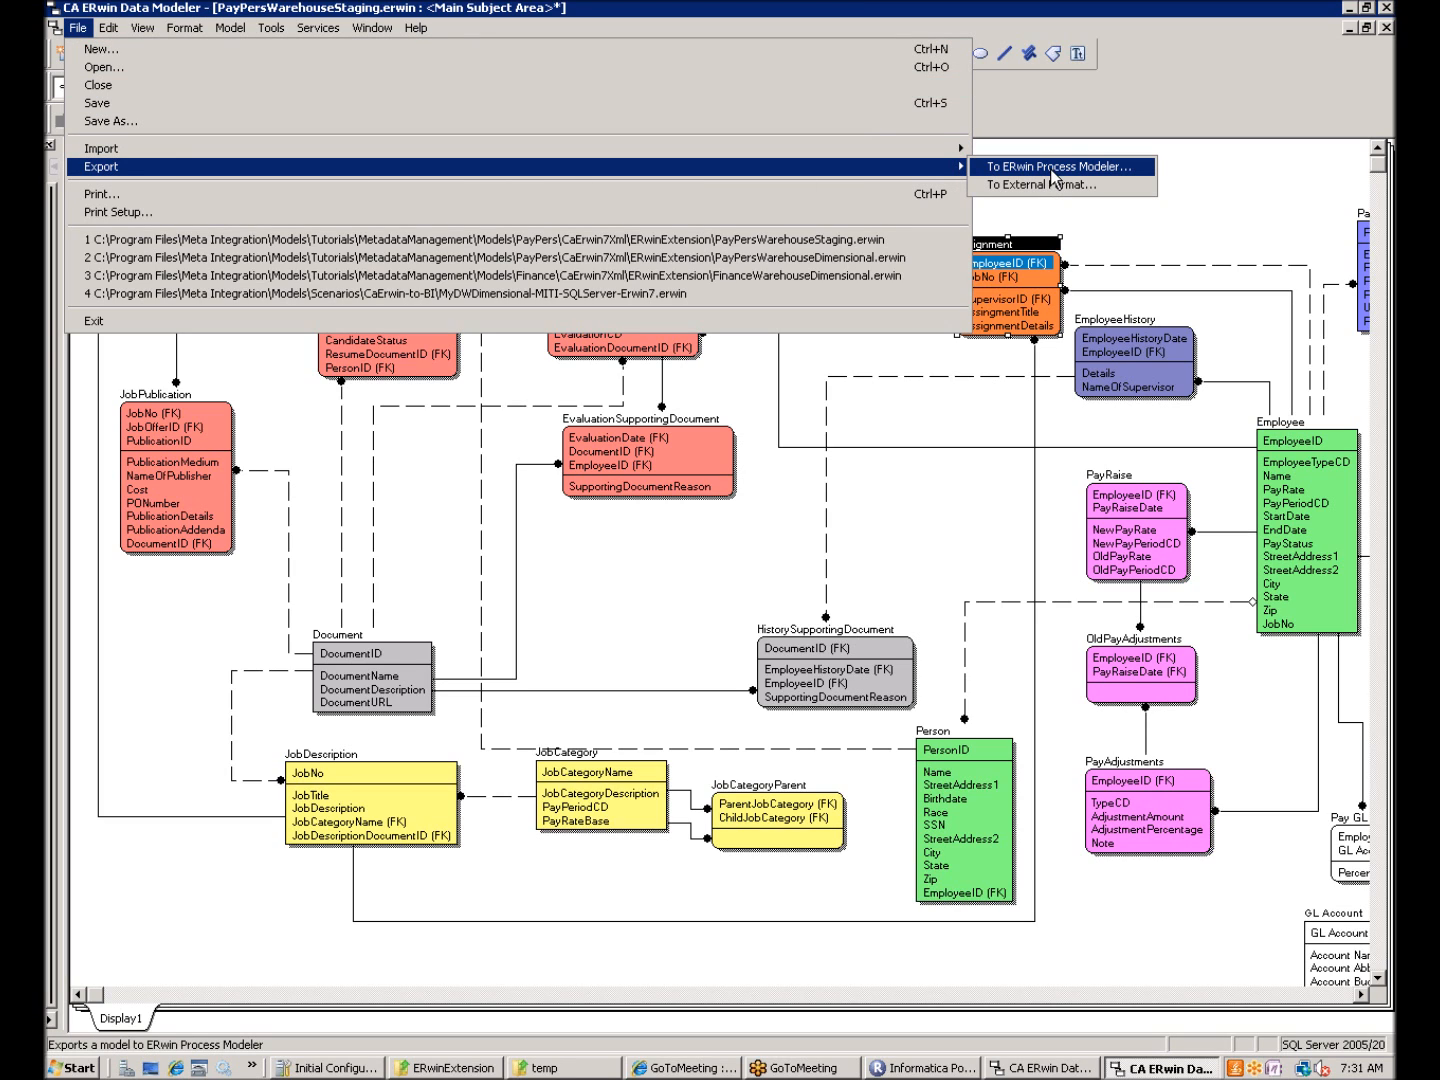
pyautogui.click(1055, 185)
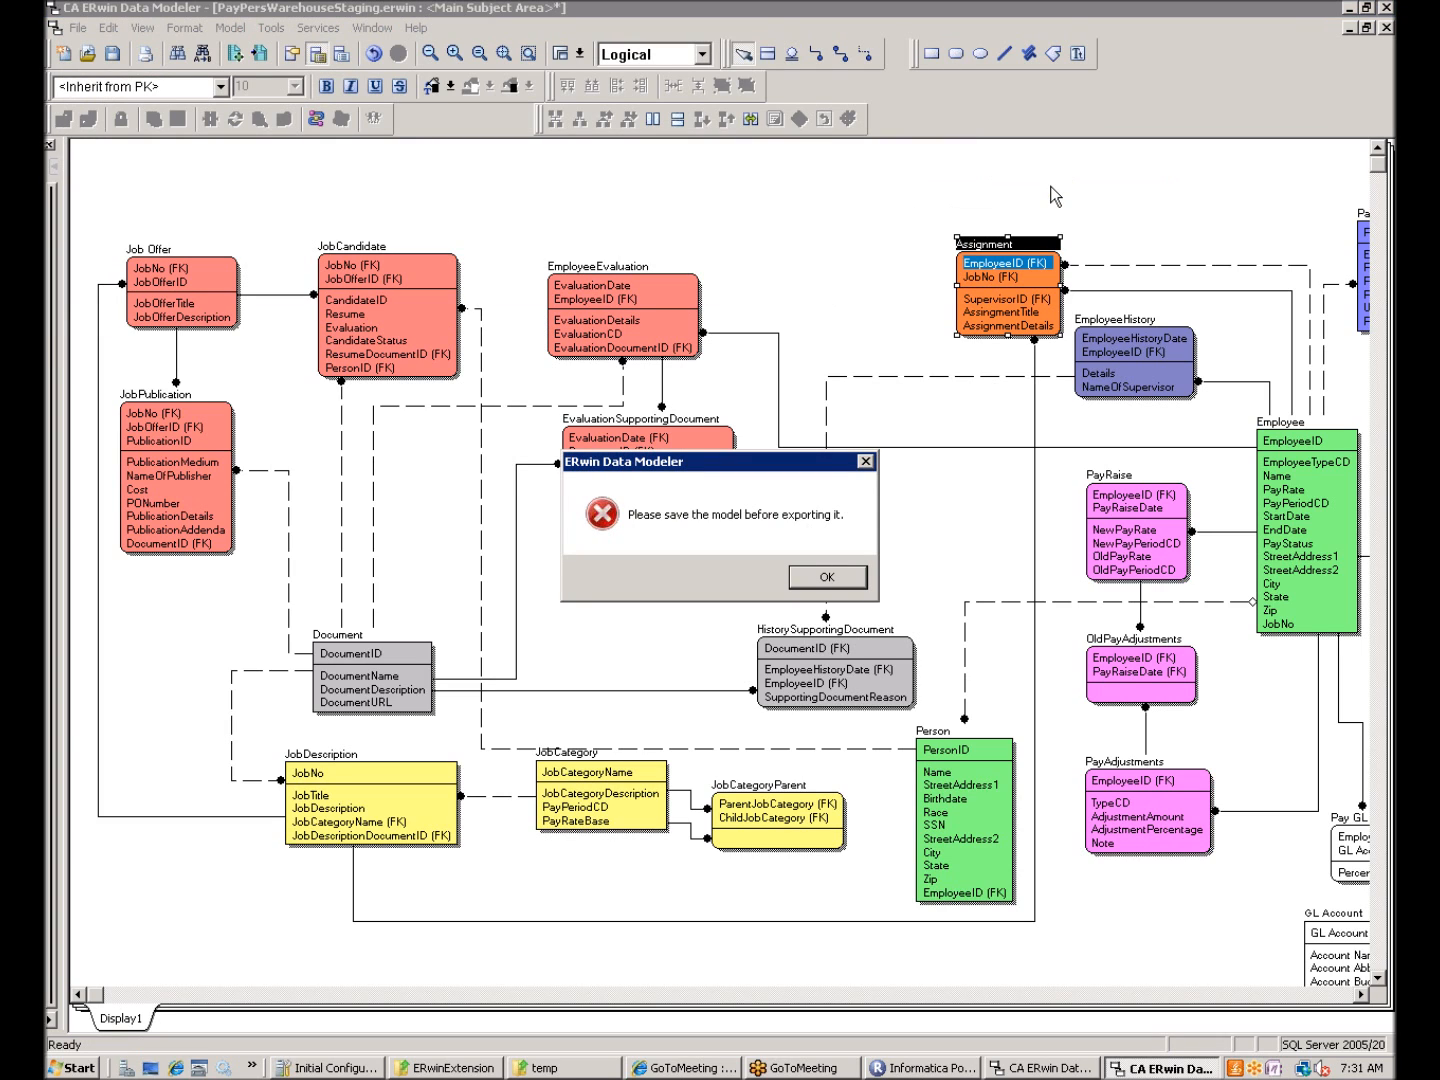
pyautogui.click(841, 578)
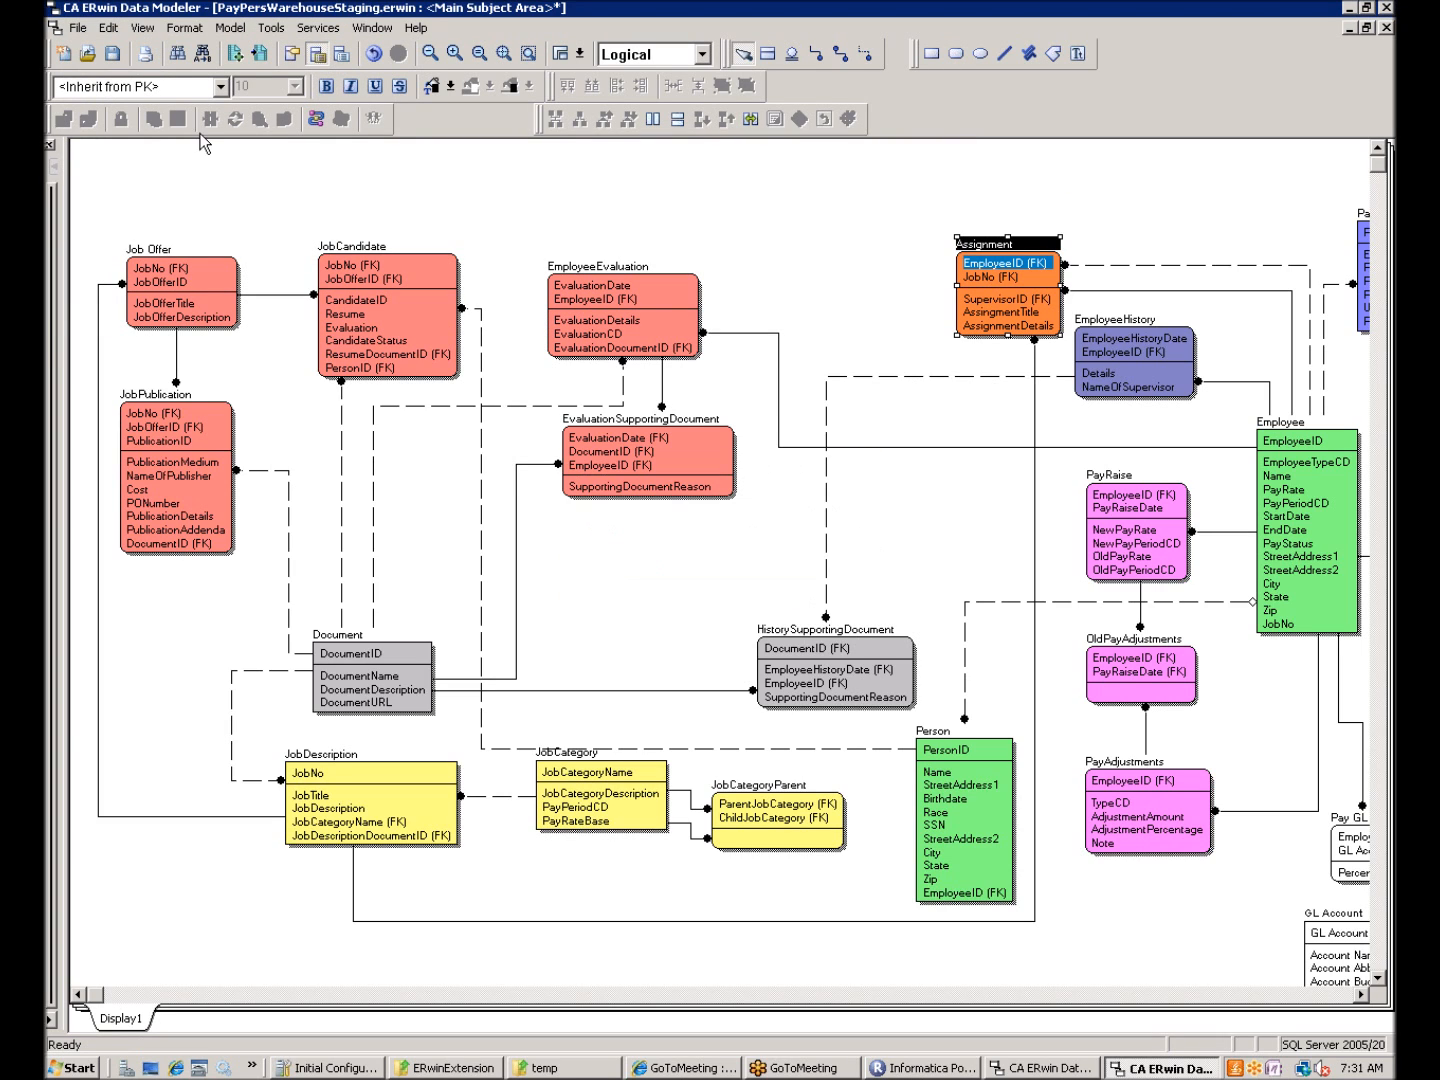
pyautogui.click(112, 59)
# Start exporting the saved staging model to an external format and review the source options, including Import IDs
pyautogui.click(77, 27)
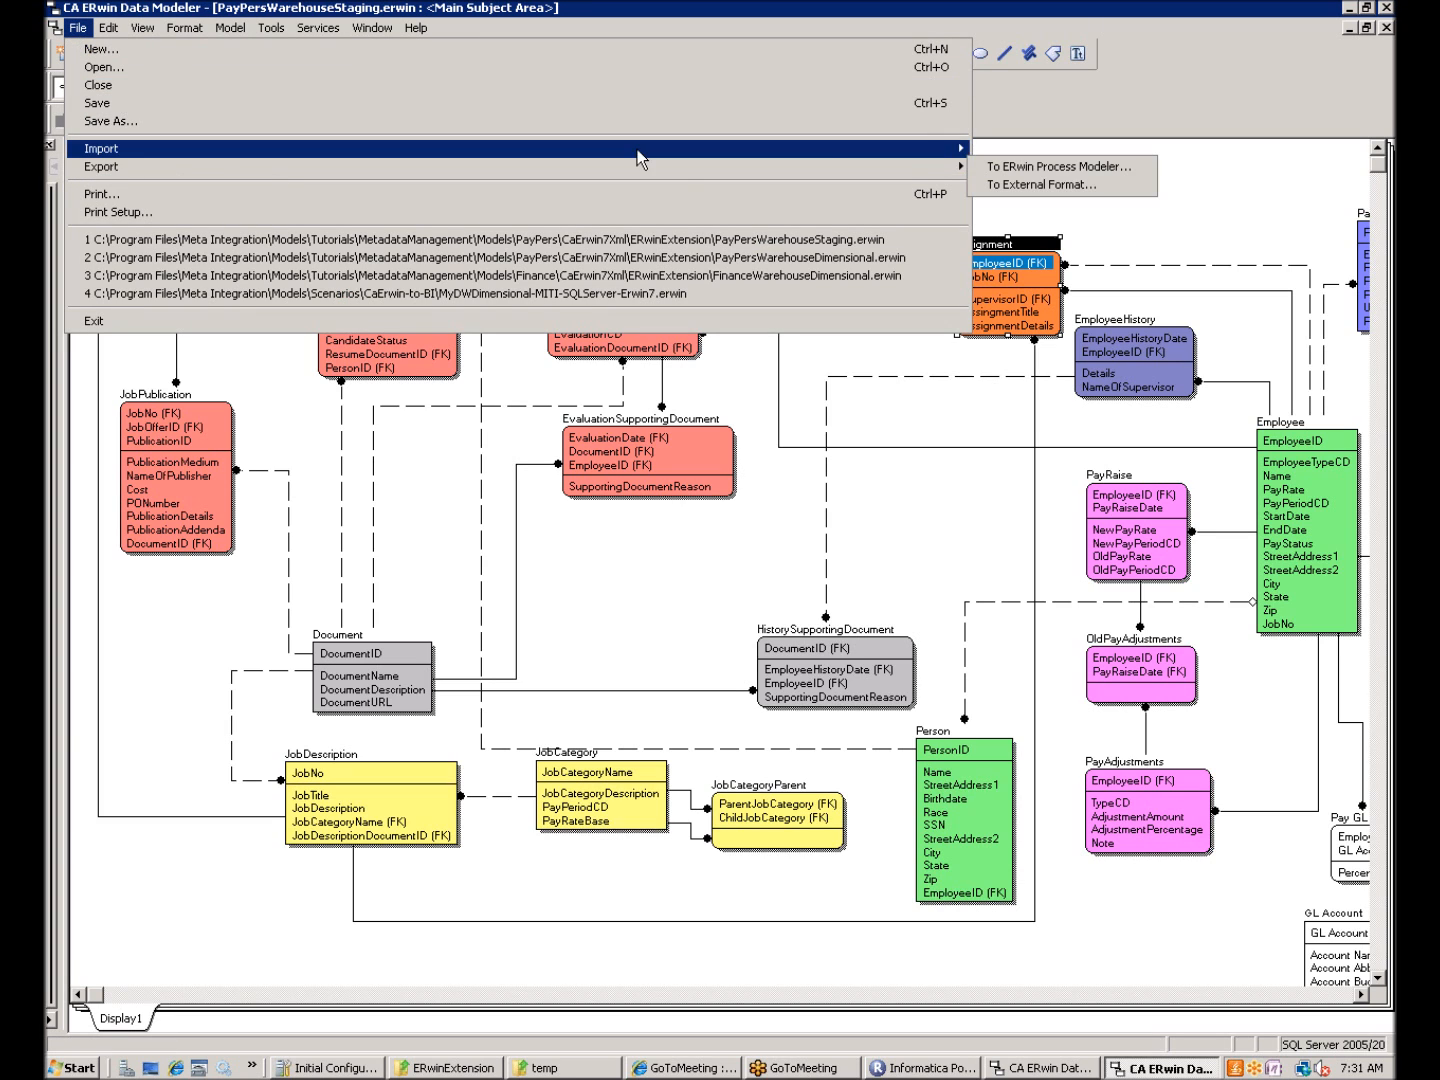
pyautogui.moveTo(933, 168)
pyautogui.click(1034, 185)
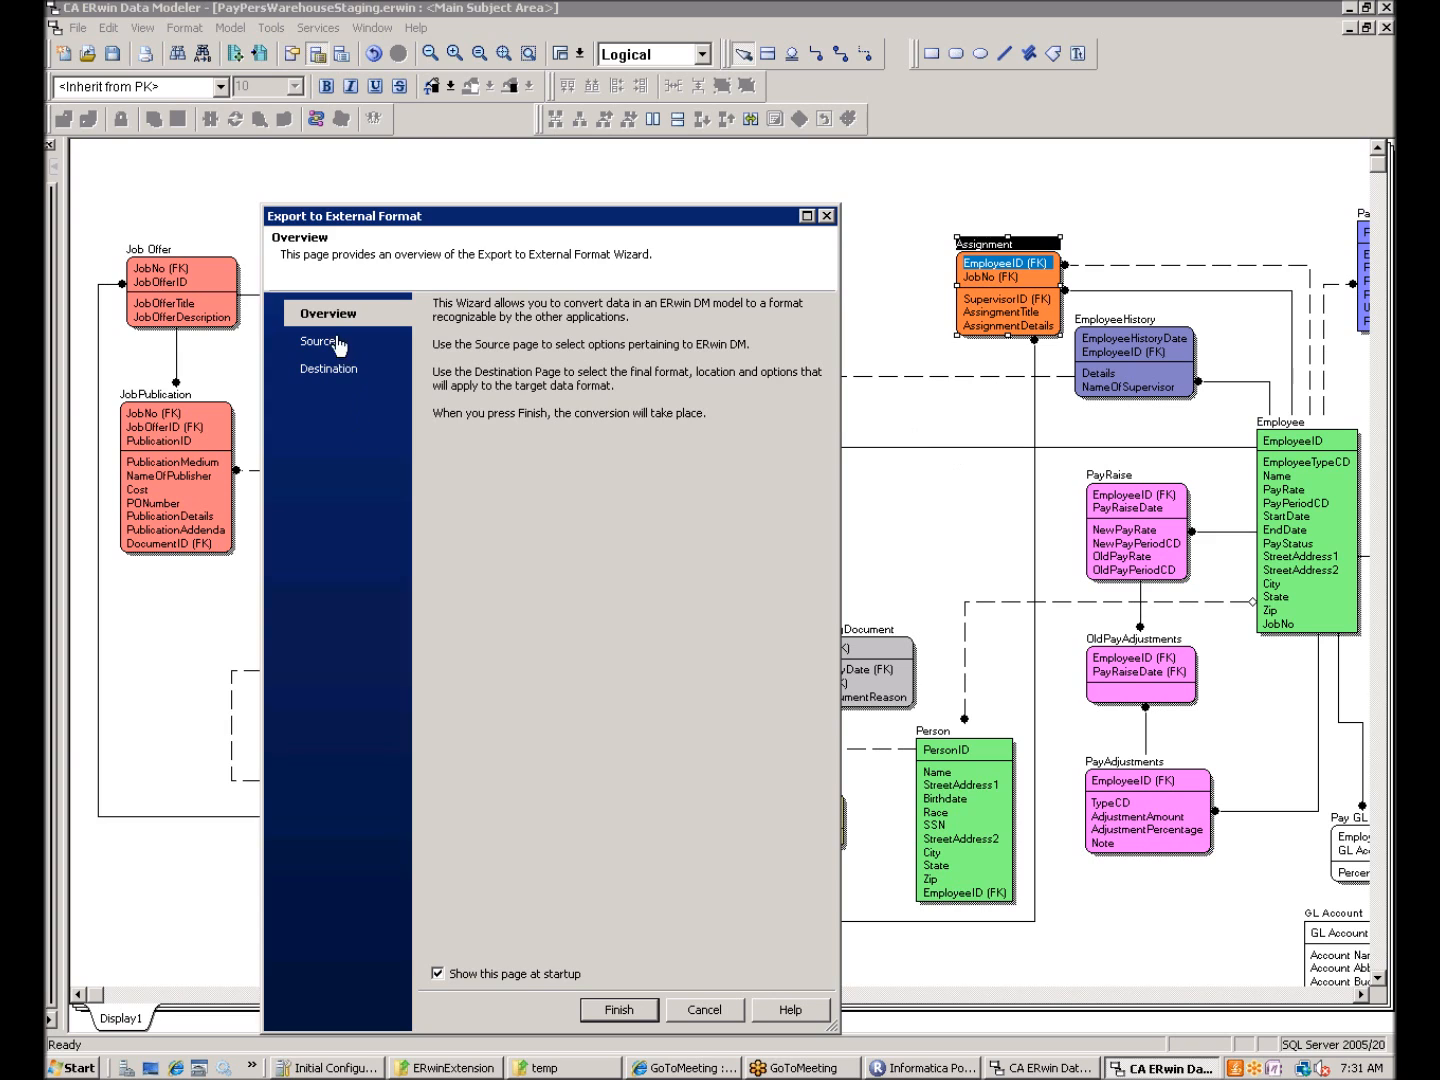
pyautogui.click(318, 342)
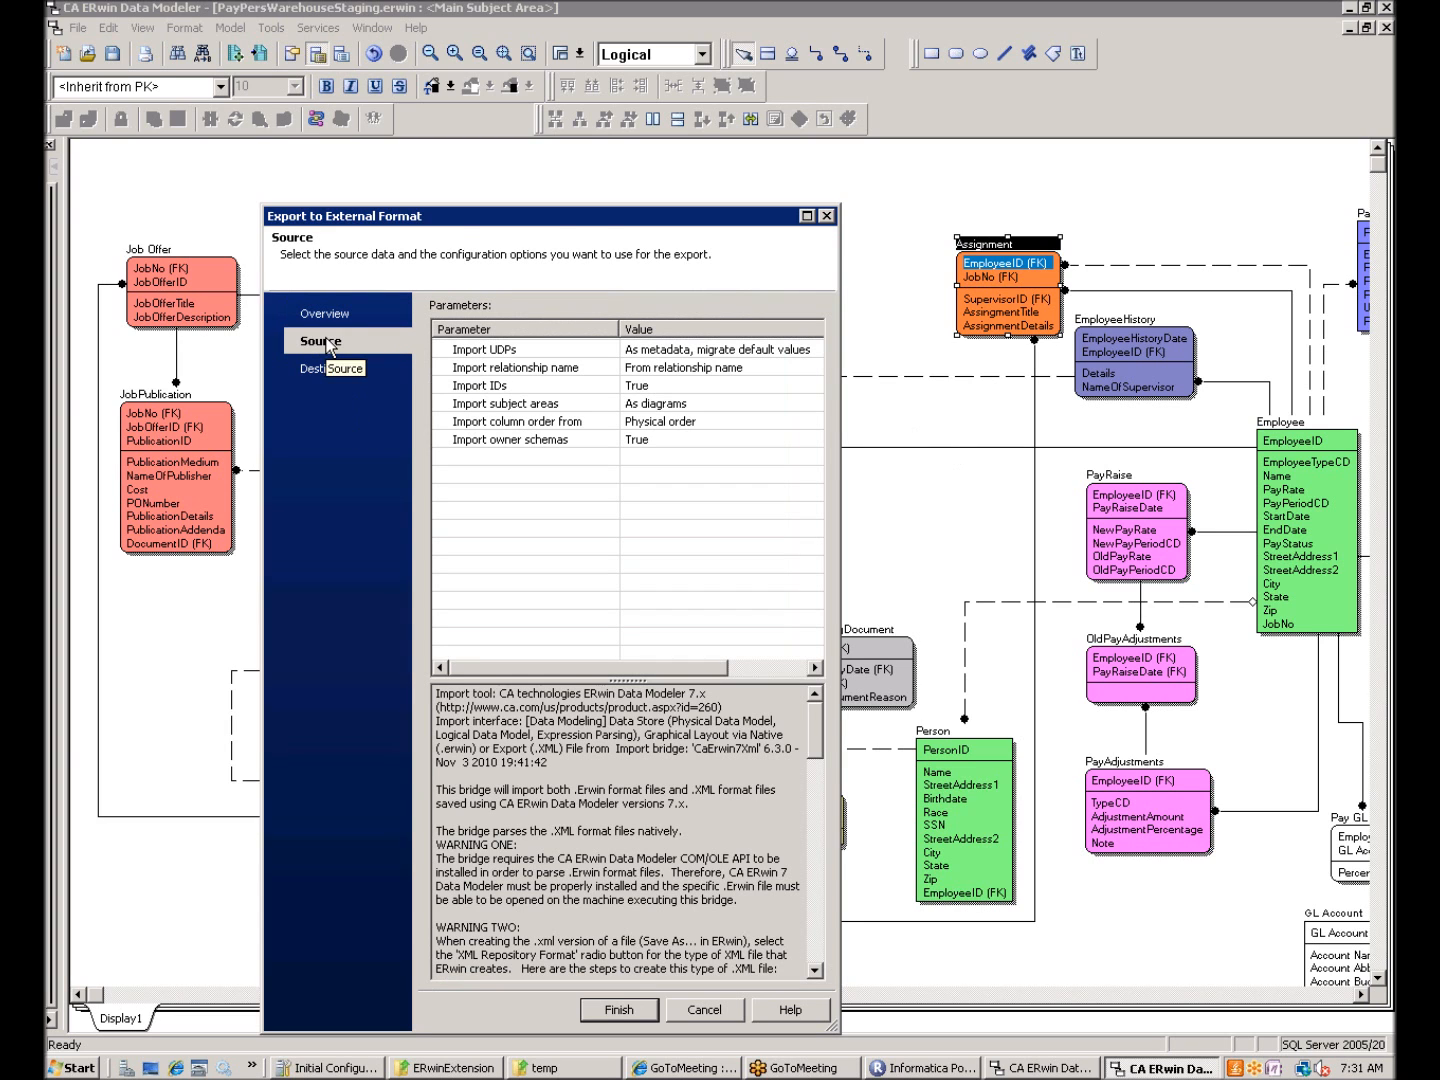
pyautogui.click(491, 387)
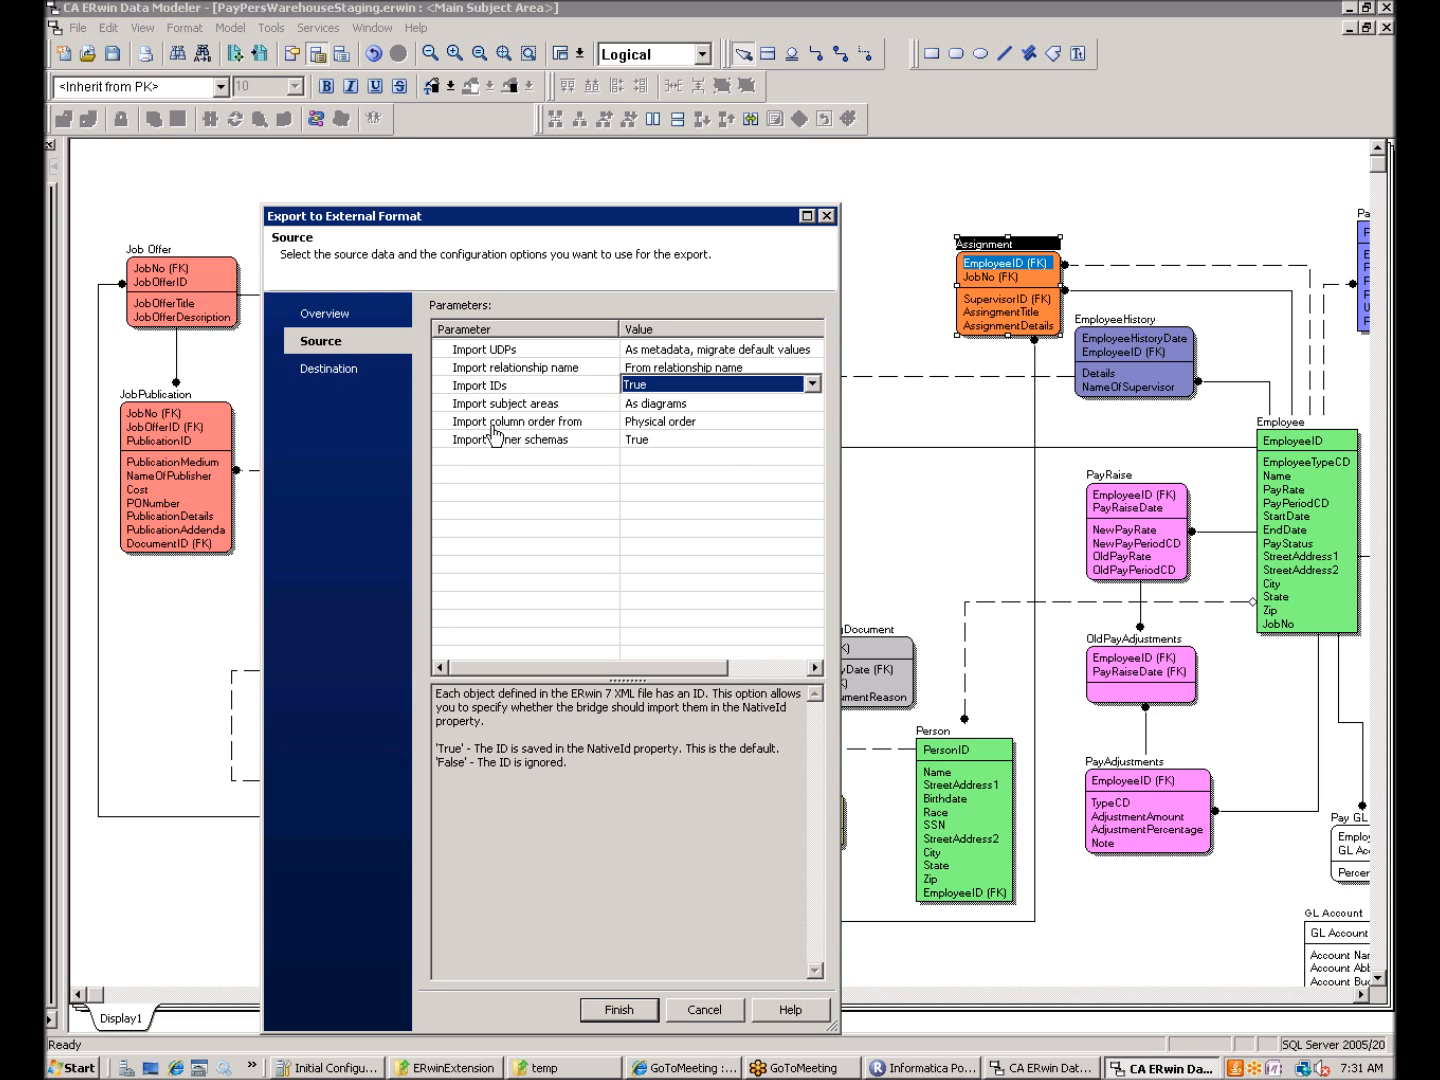
# Keep Informatica PowerCenter as the destination type and set the export location to C:\temp\export-MITI-PayPers-Staging.xml
pyautogui.click(336, 369)
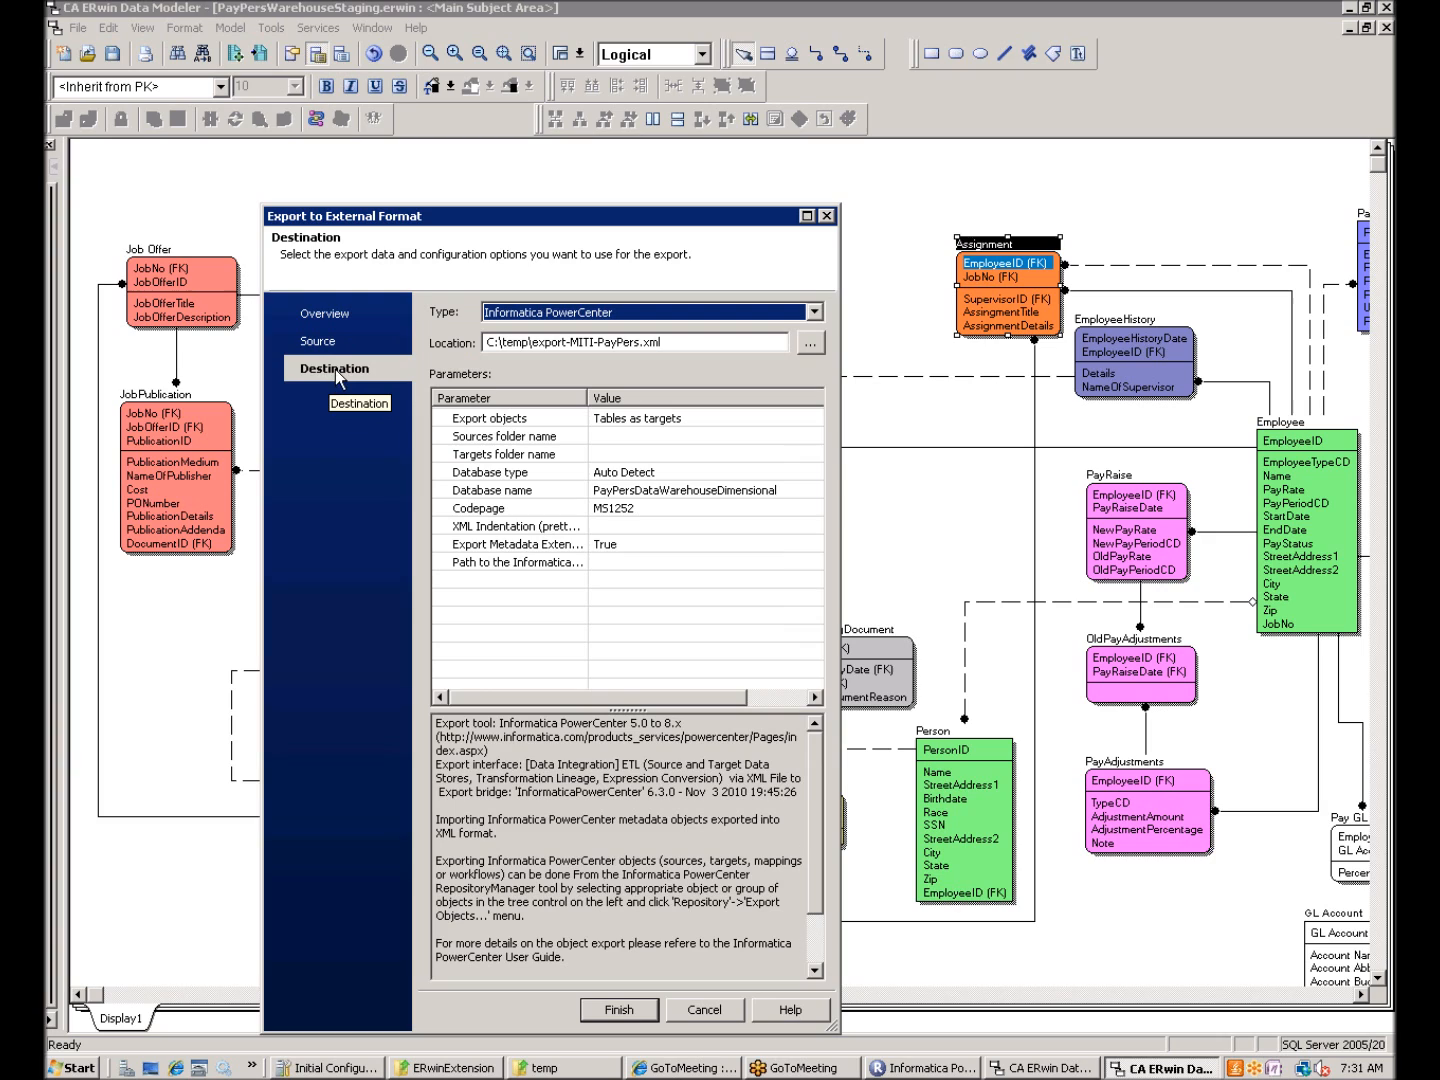
pyautogui.click(815, 311)
pyautogui.click(815, 311)
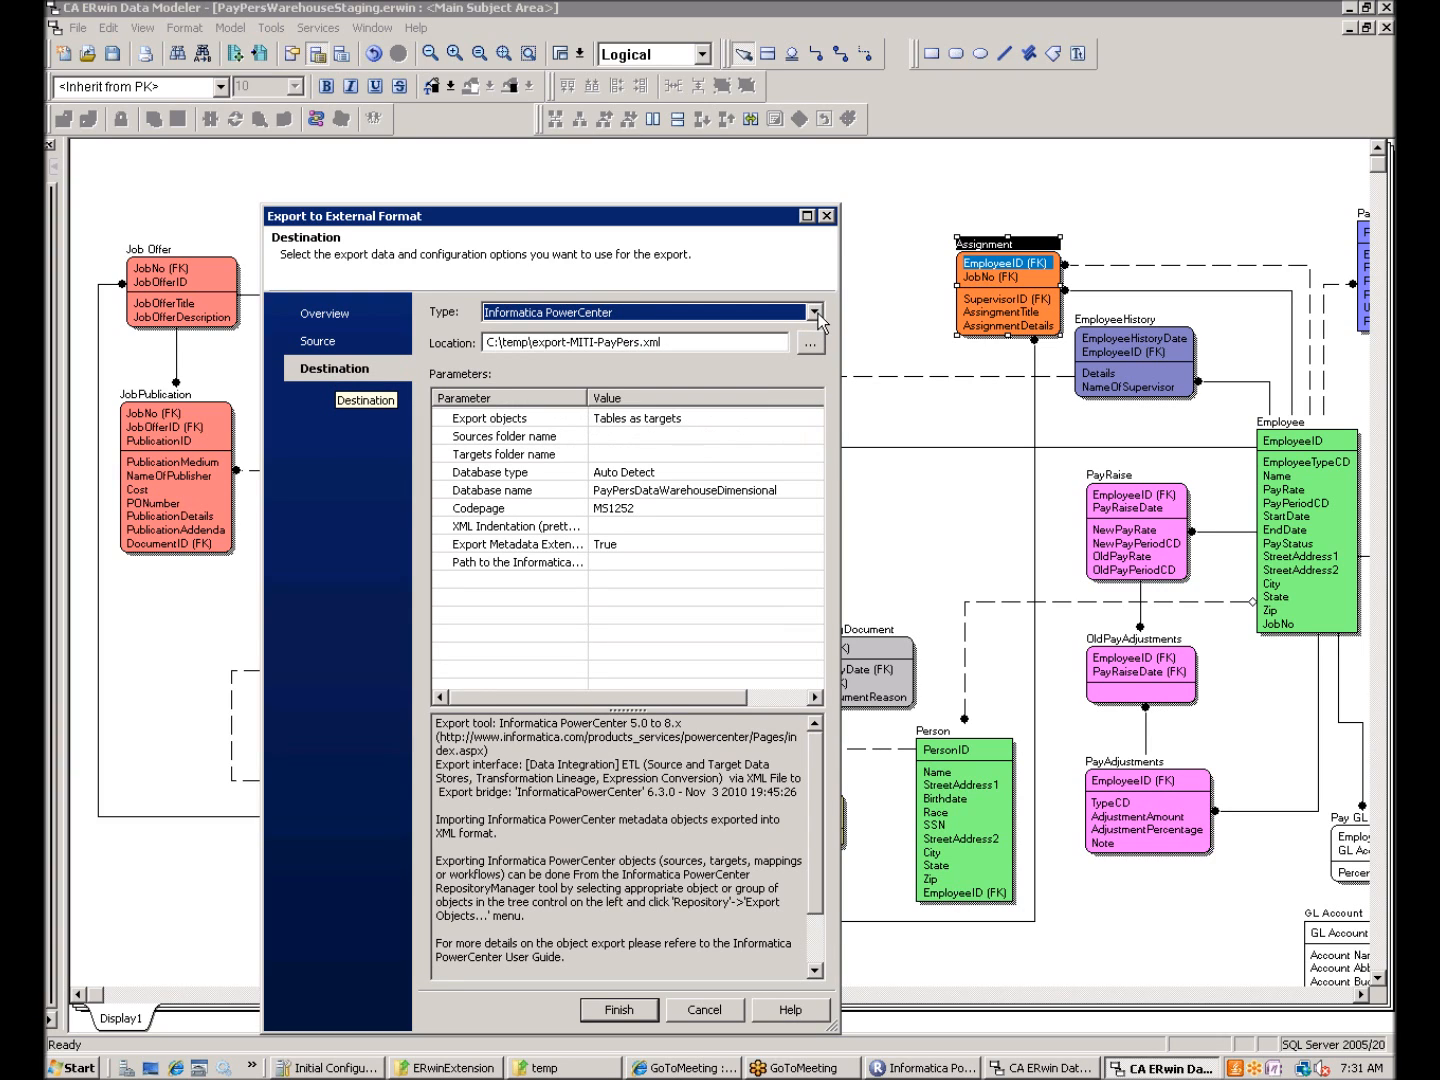
pyautogui.click(636, 344)
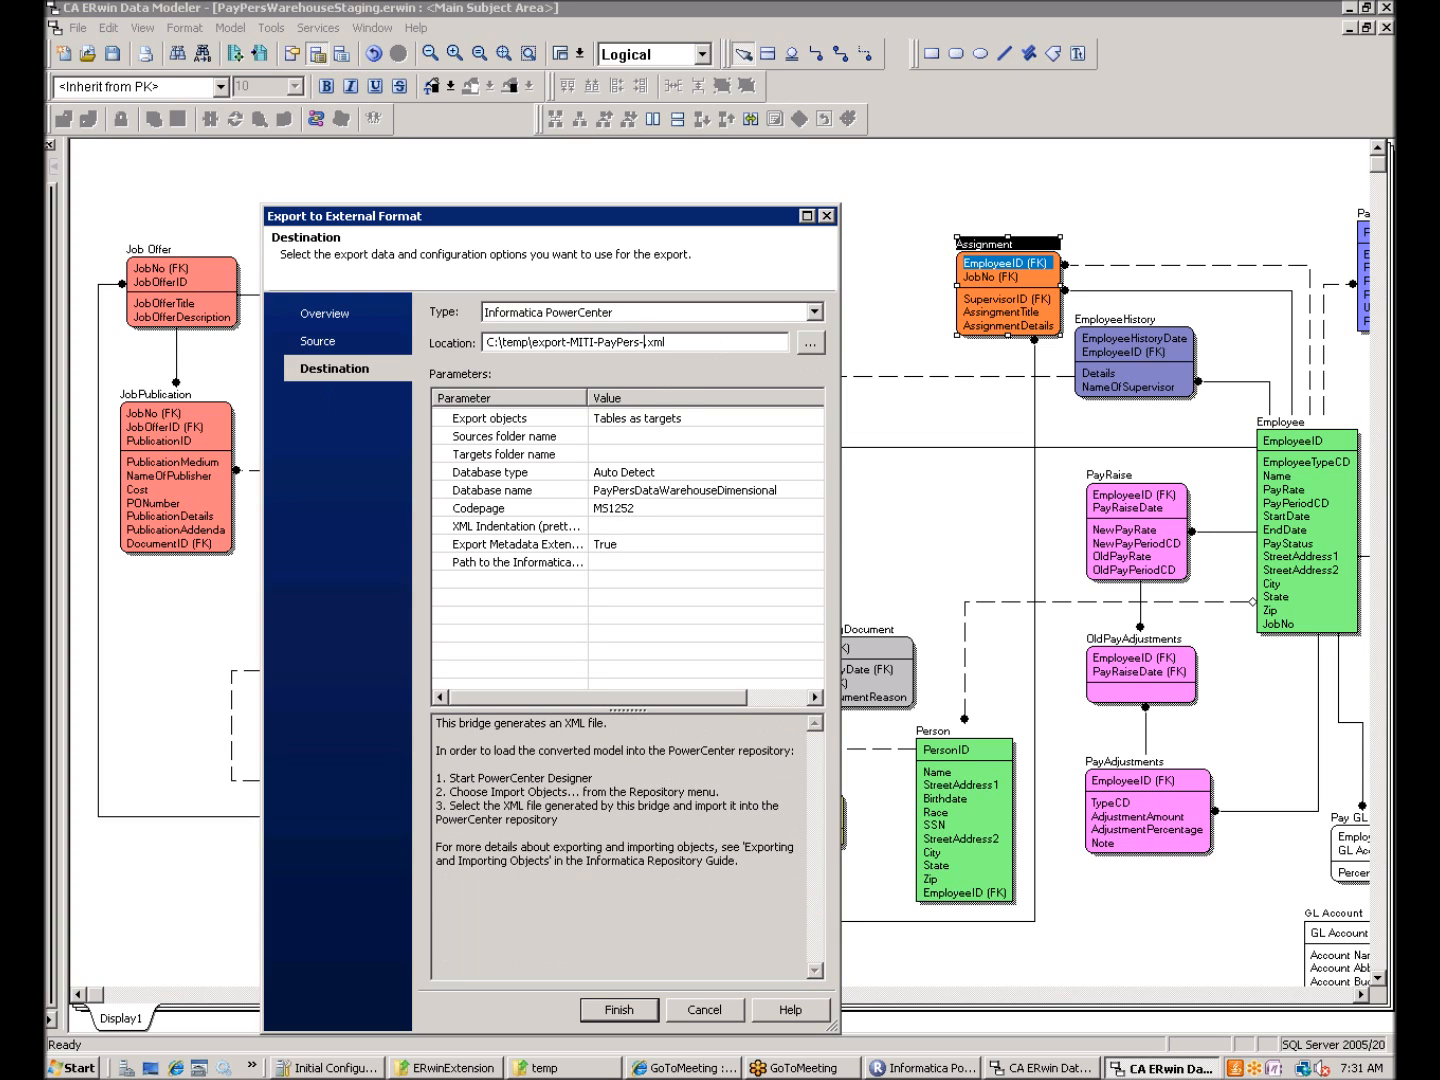
pyautogui.write('-Staging')
# Set the export objects to Tables as sources
pyautogui.click(707, 425)
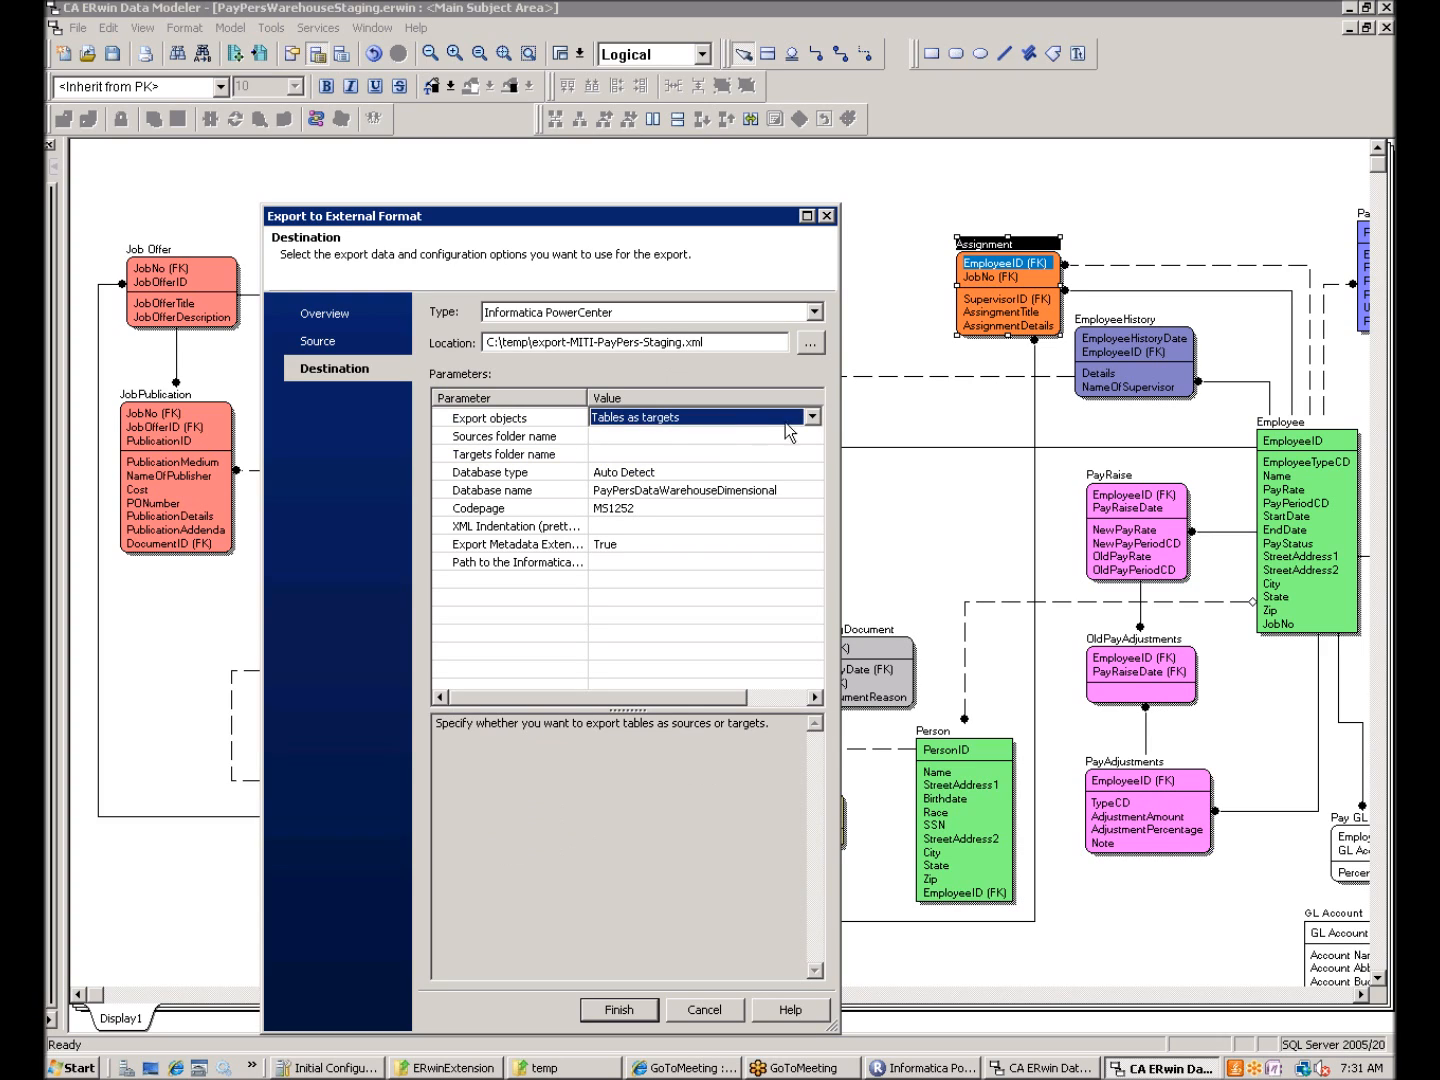
pyautogui.click(812, 420)
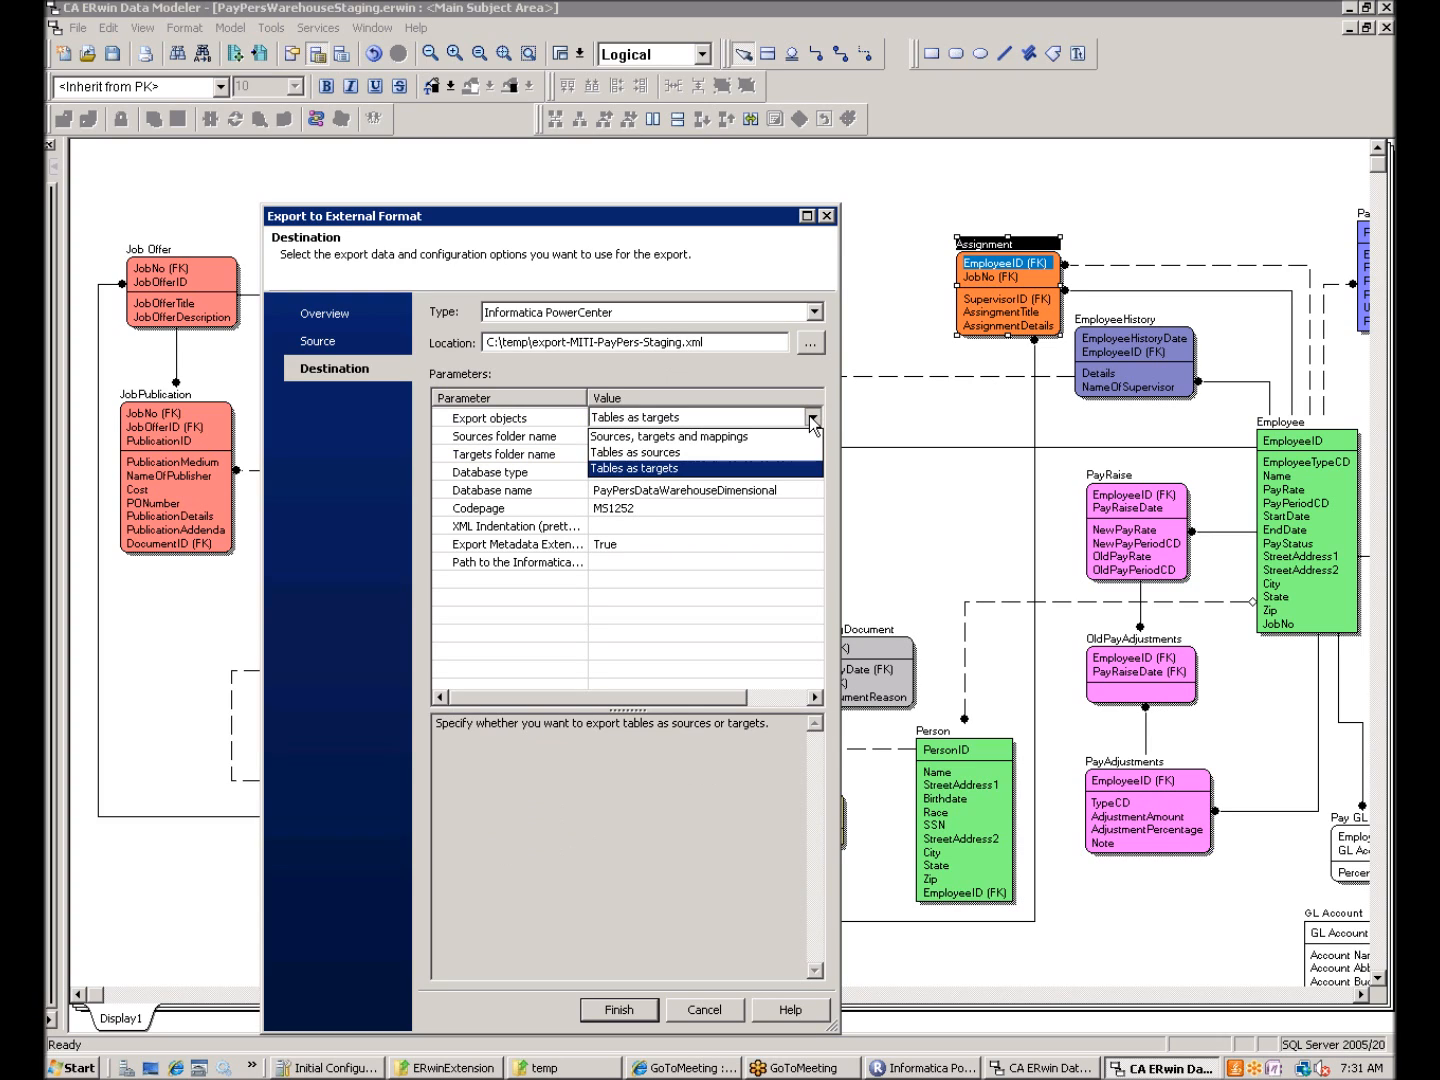
pyautogui.click(699, 453)
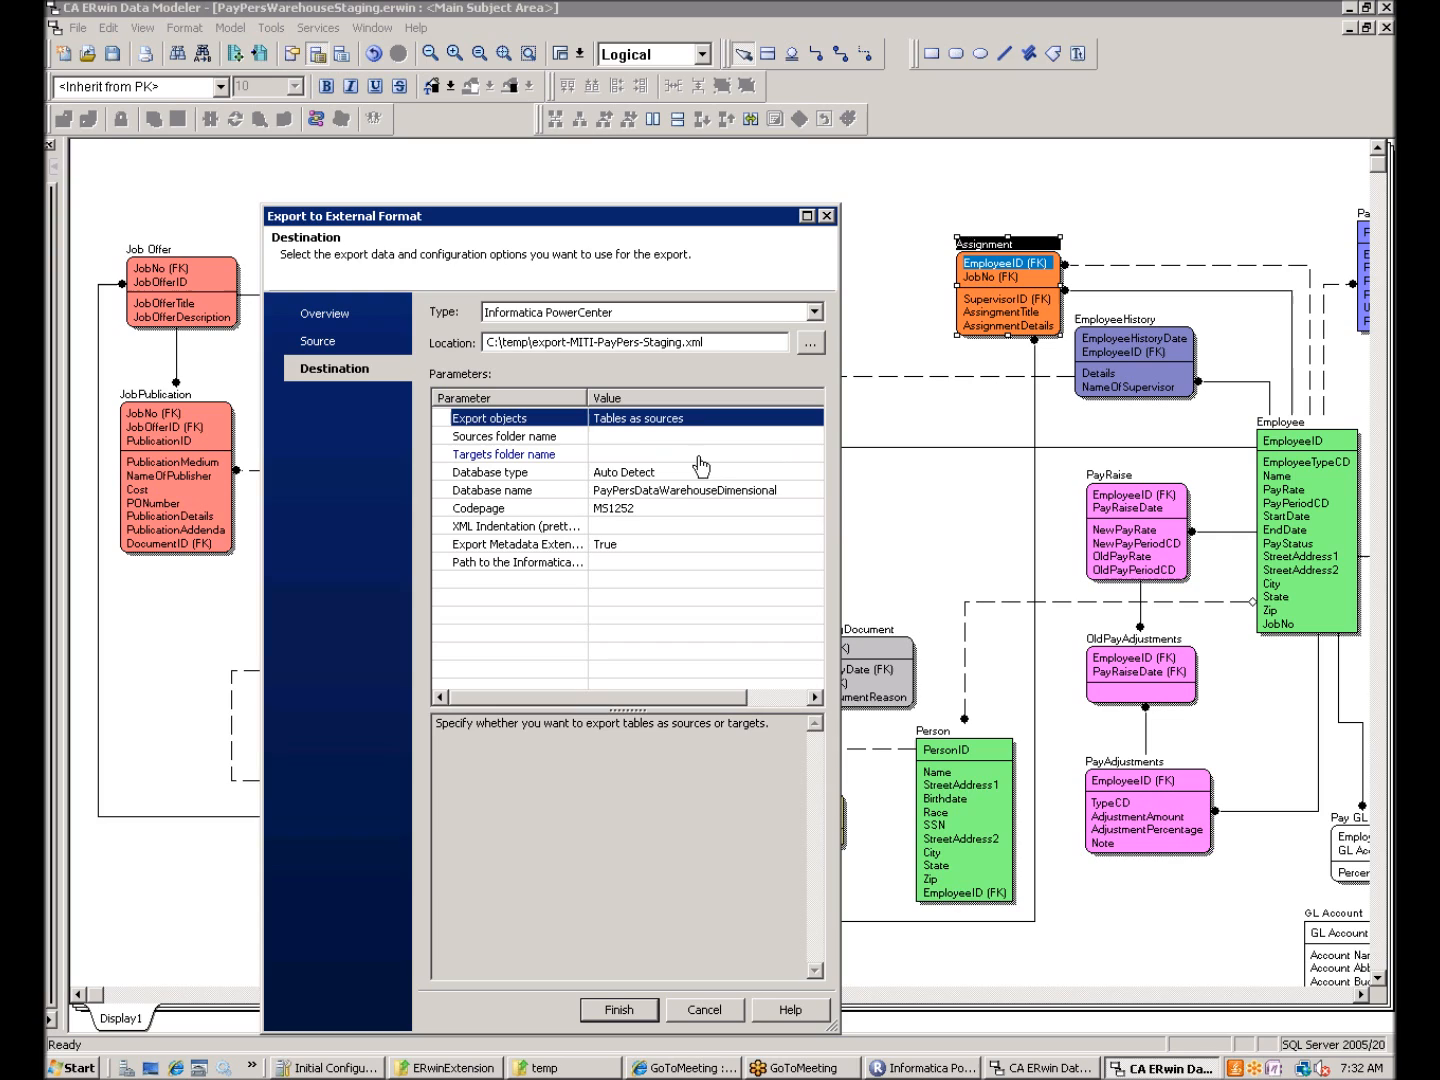
# Set the database name to PayPersDataWarehouseStaging, run the export and close its status log
pyautogui.click(795, 489)
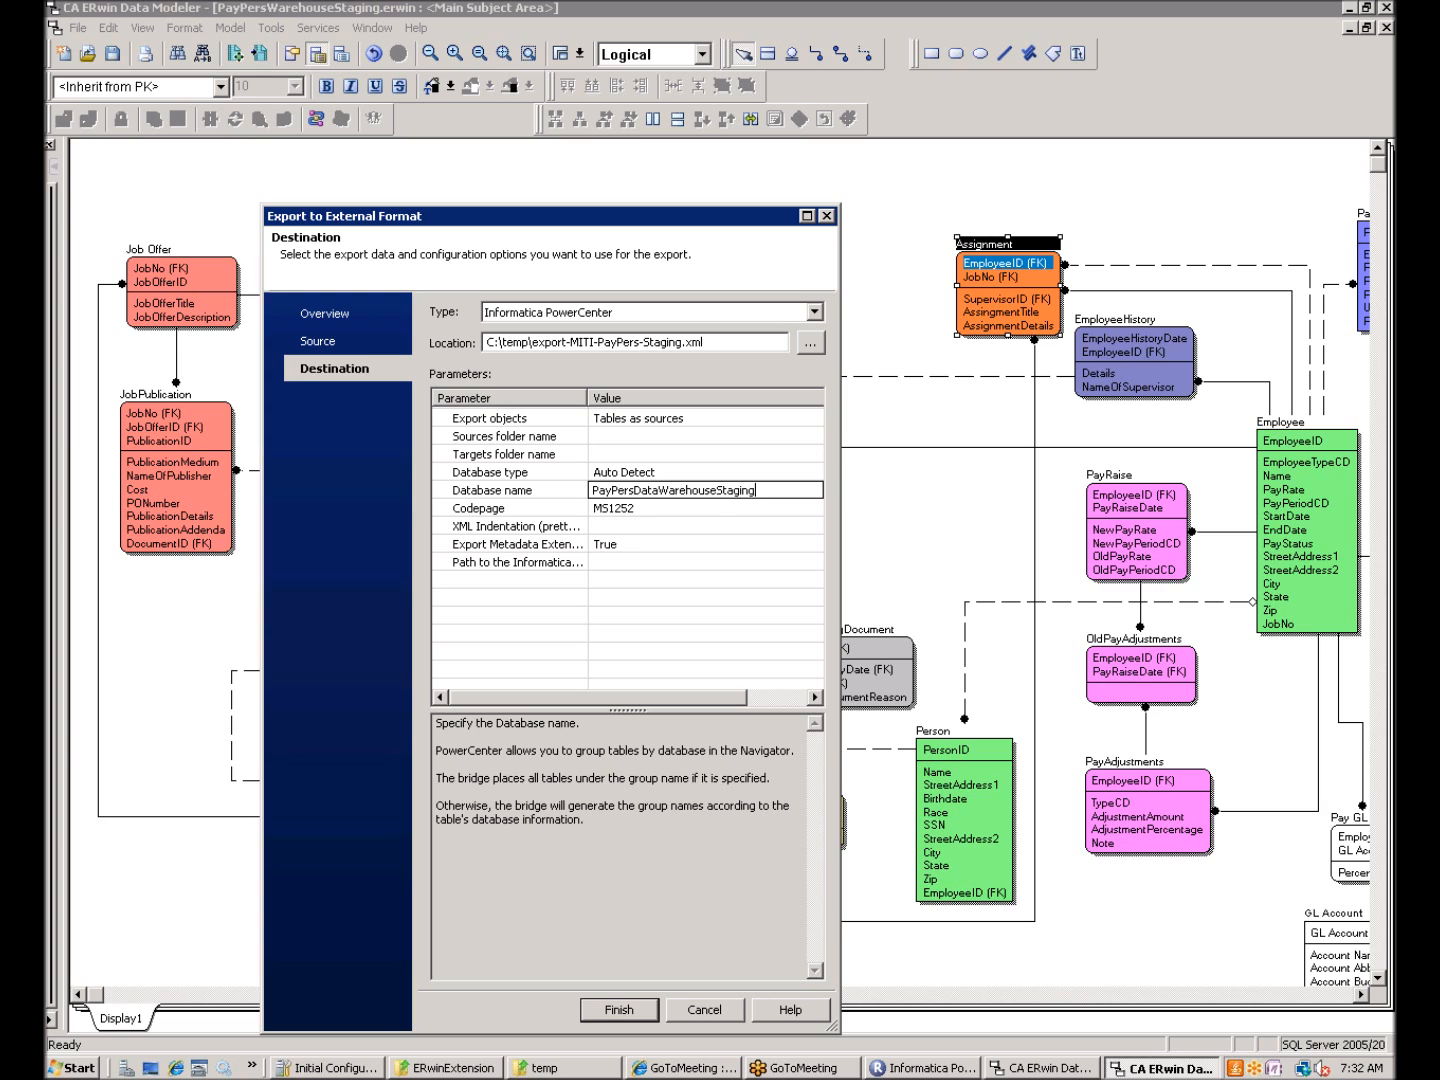
pyautogui.click(768, 524)
pyautogui.click(622, 1010)
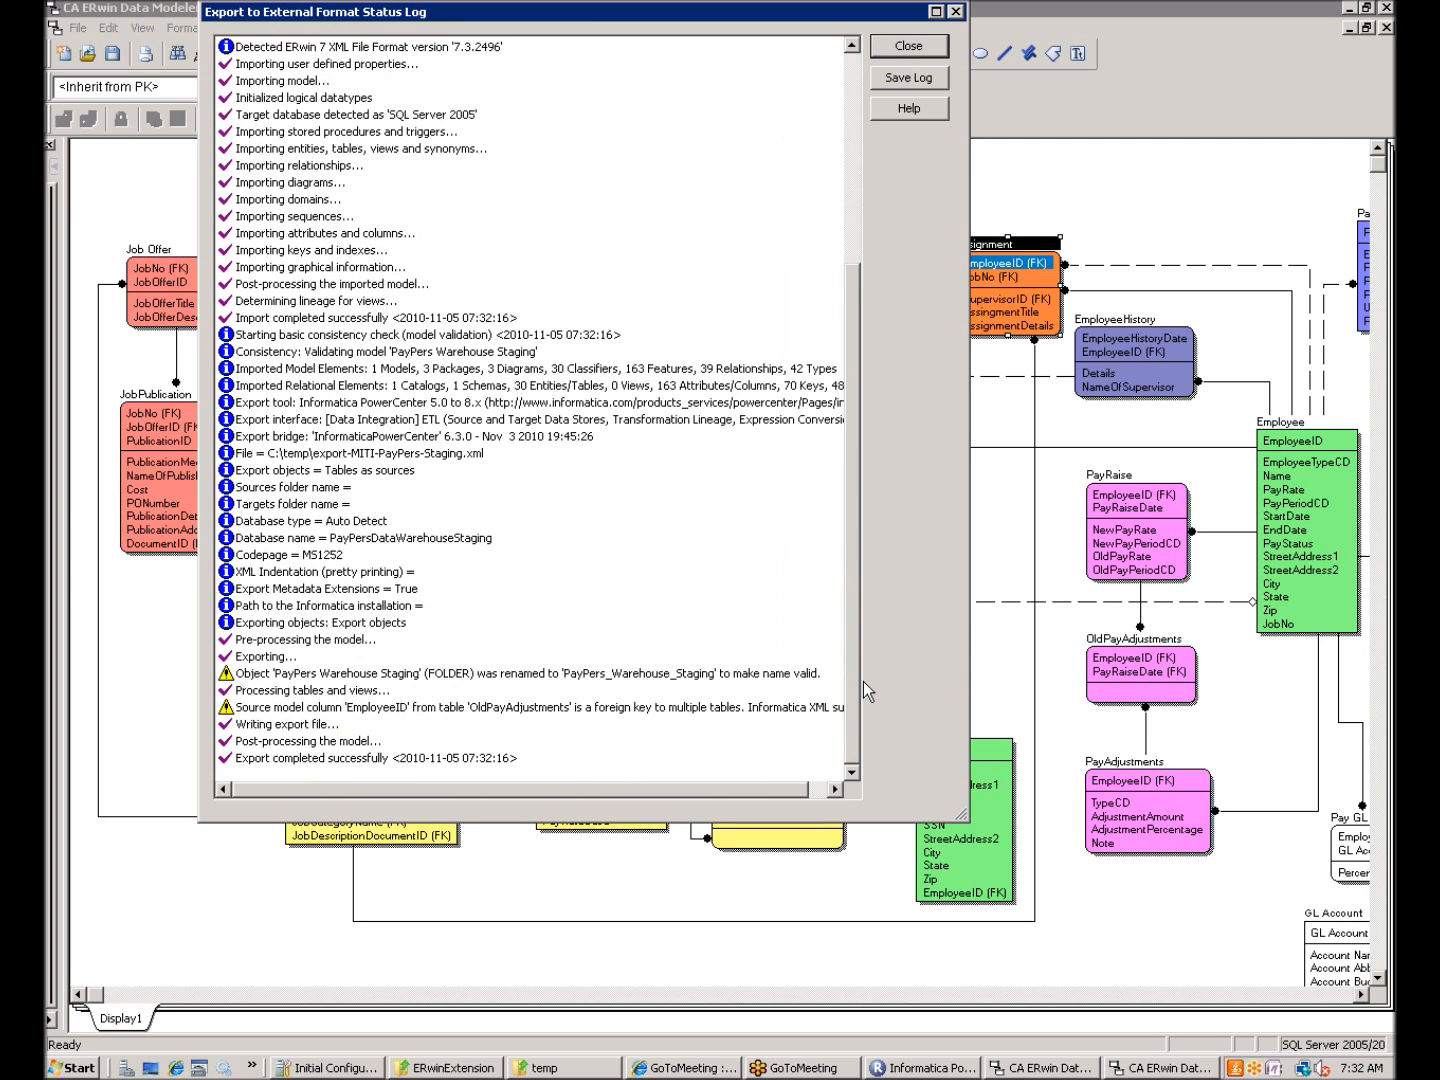
pyautogui.click(912, 46)
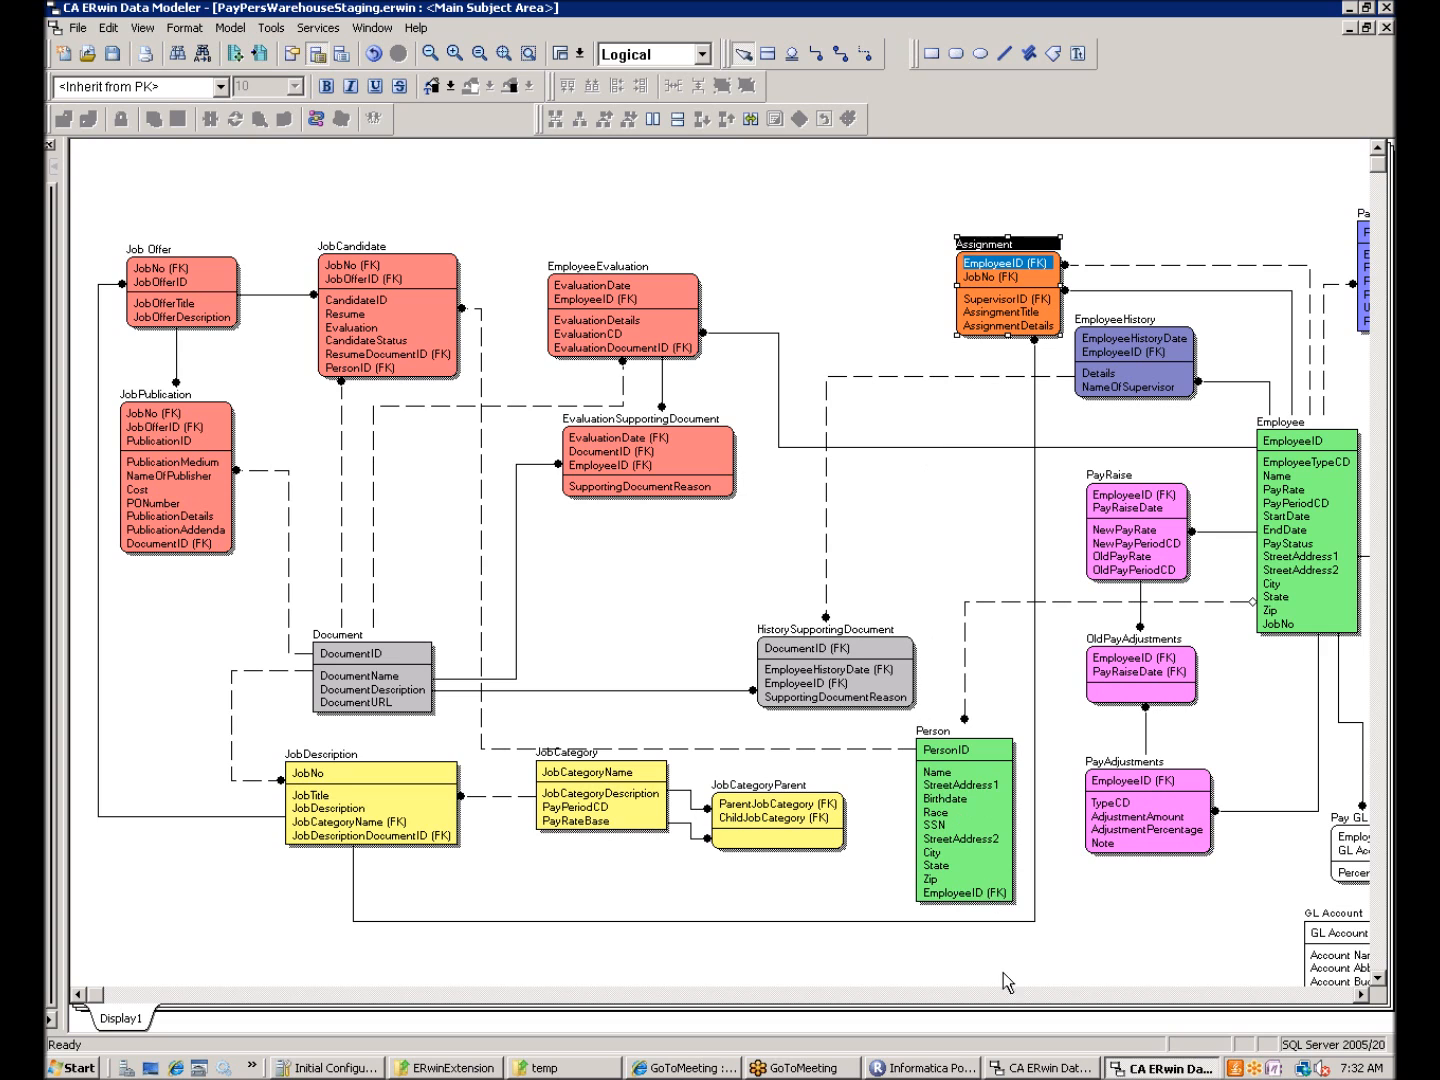
# In PowerCenter Repository Manager, start an object import for ERwinTest with C:\temp\export-MITI-PayPers-Staging.xml as the file
pyautogui.click(944, 1068)
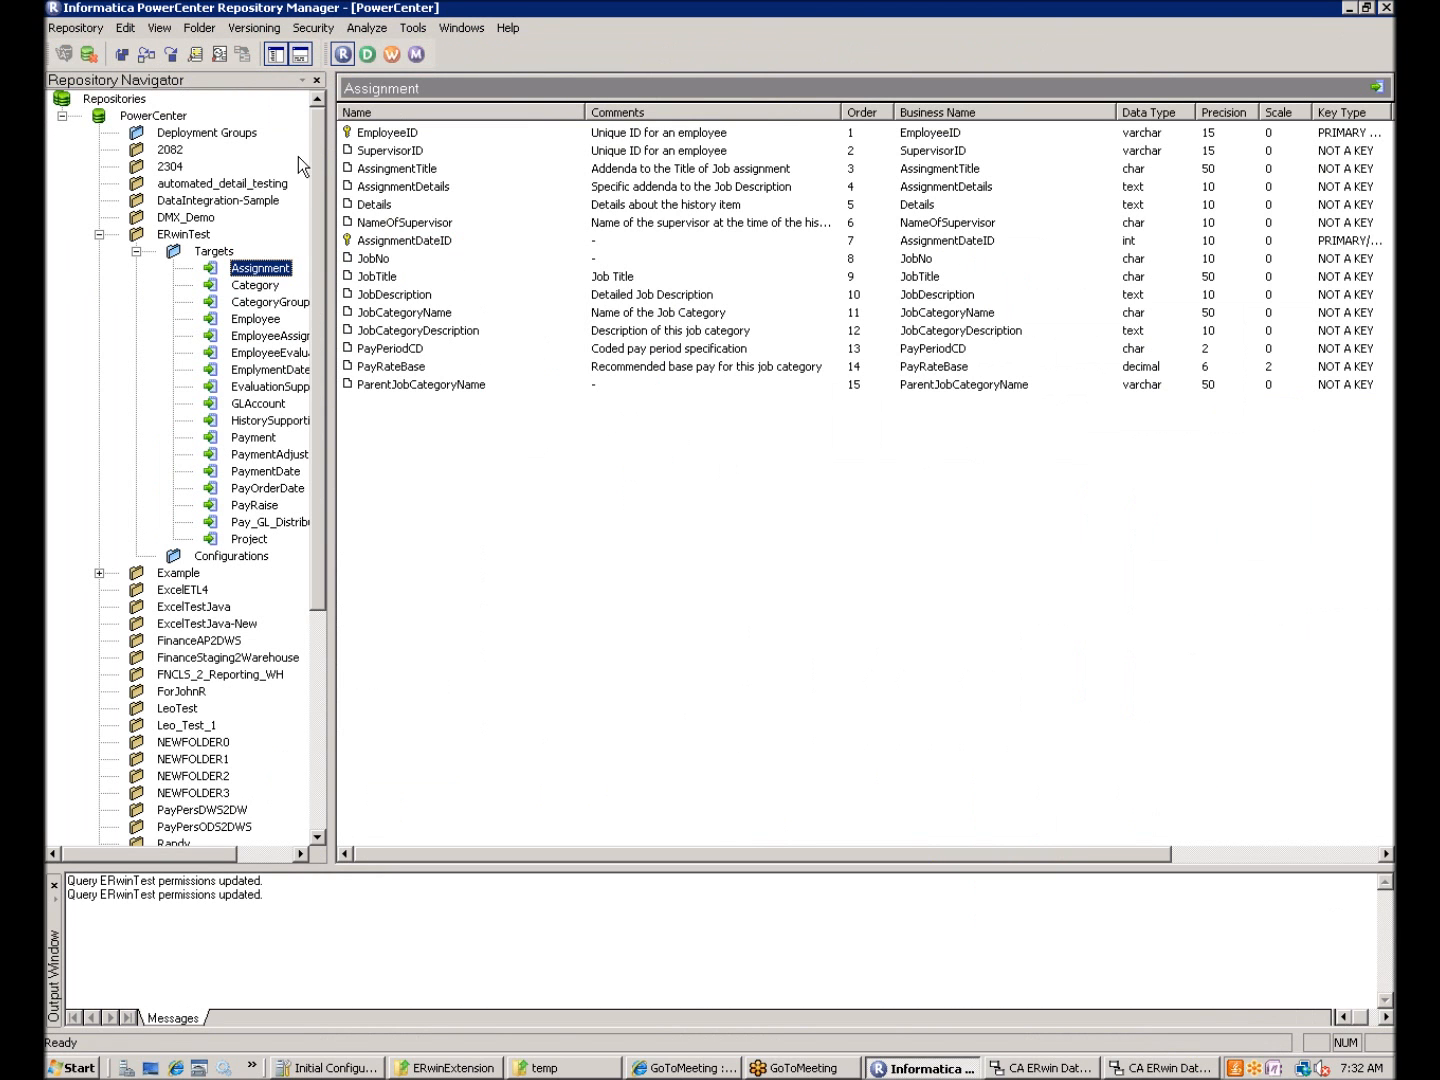
pyautogui.click(190, 236)
pyautogui.rightClick(190, 240)
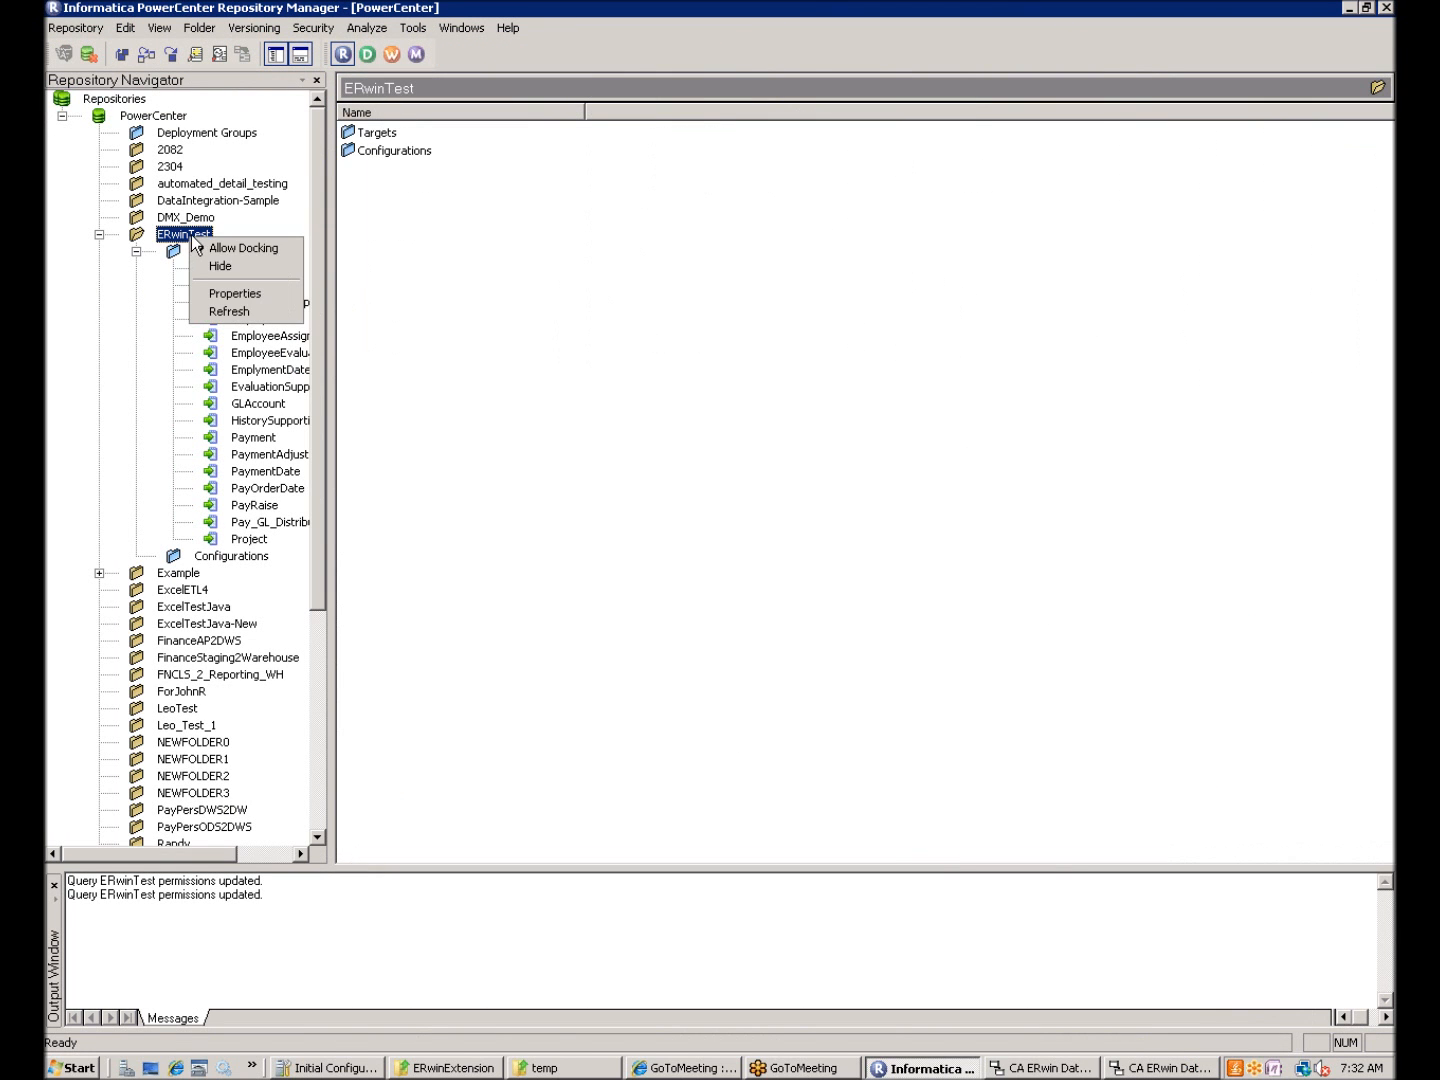
pyautogui.click(75, 28)
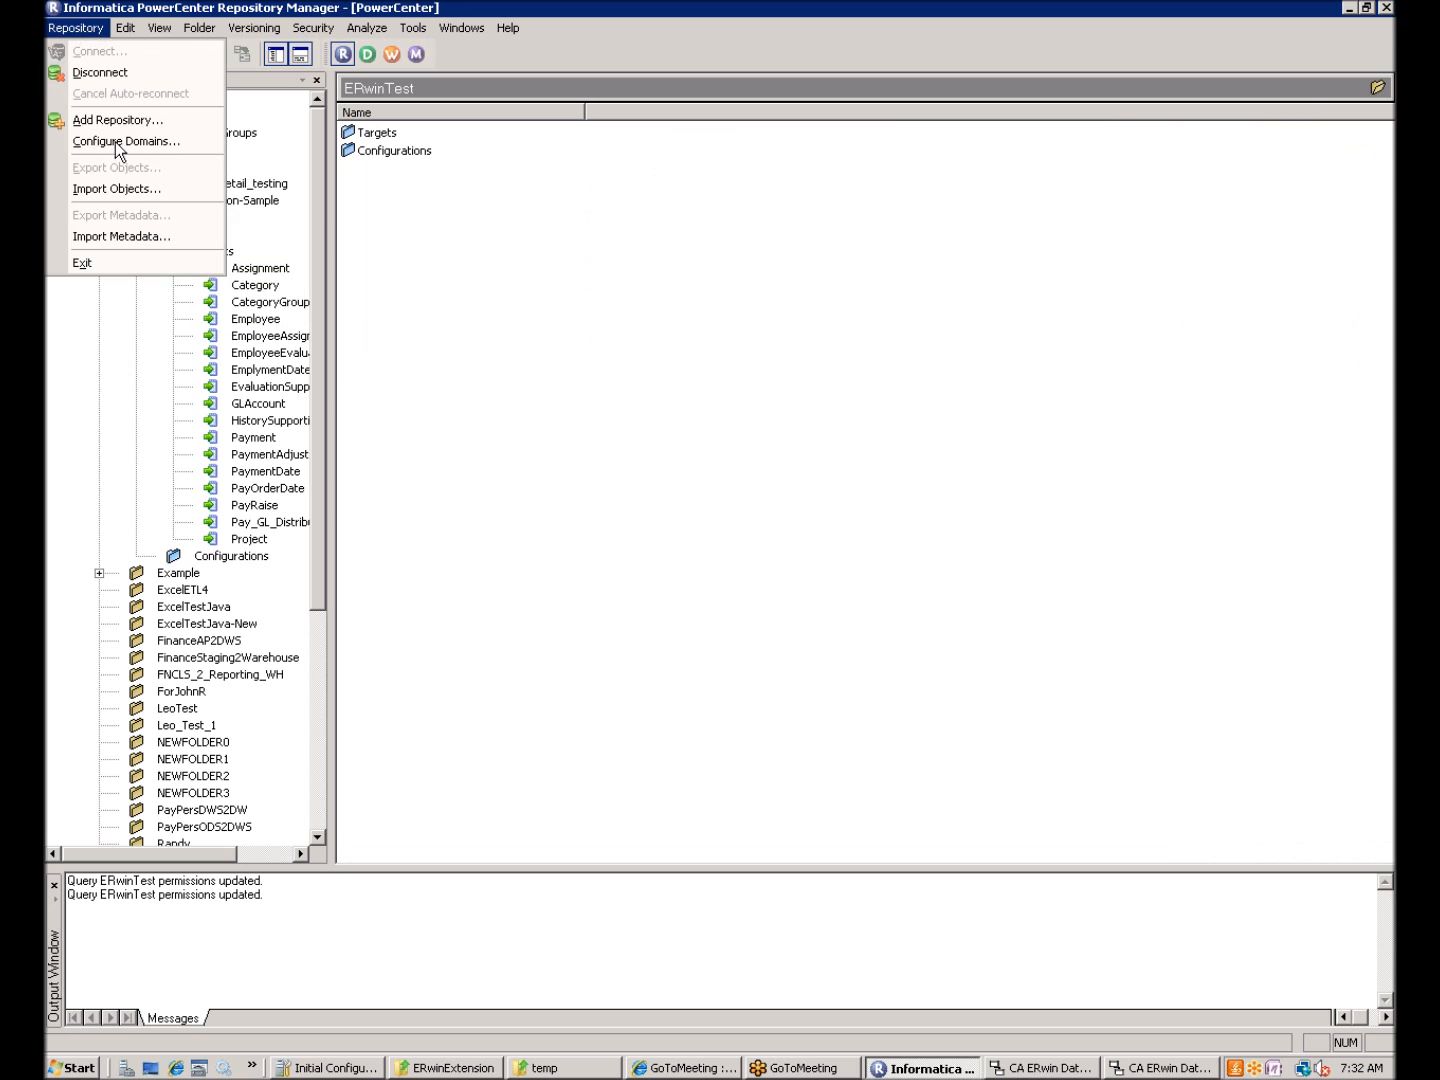
pyautogui.click(150, 190)
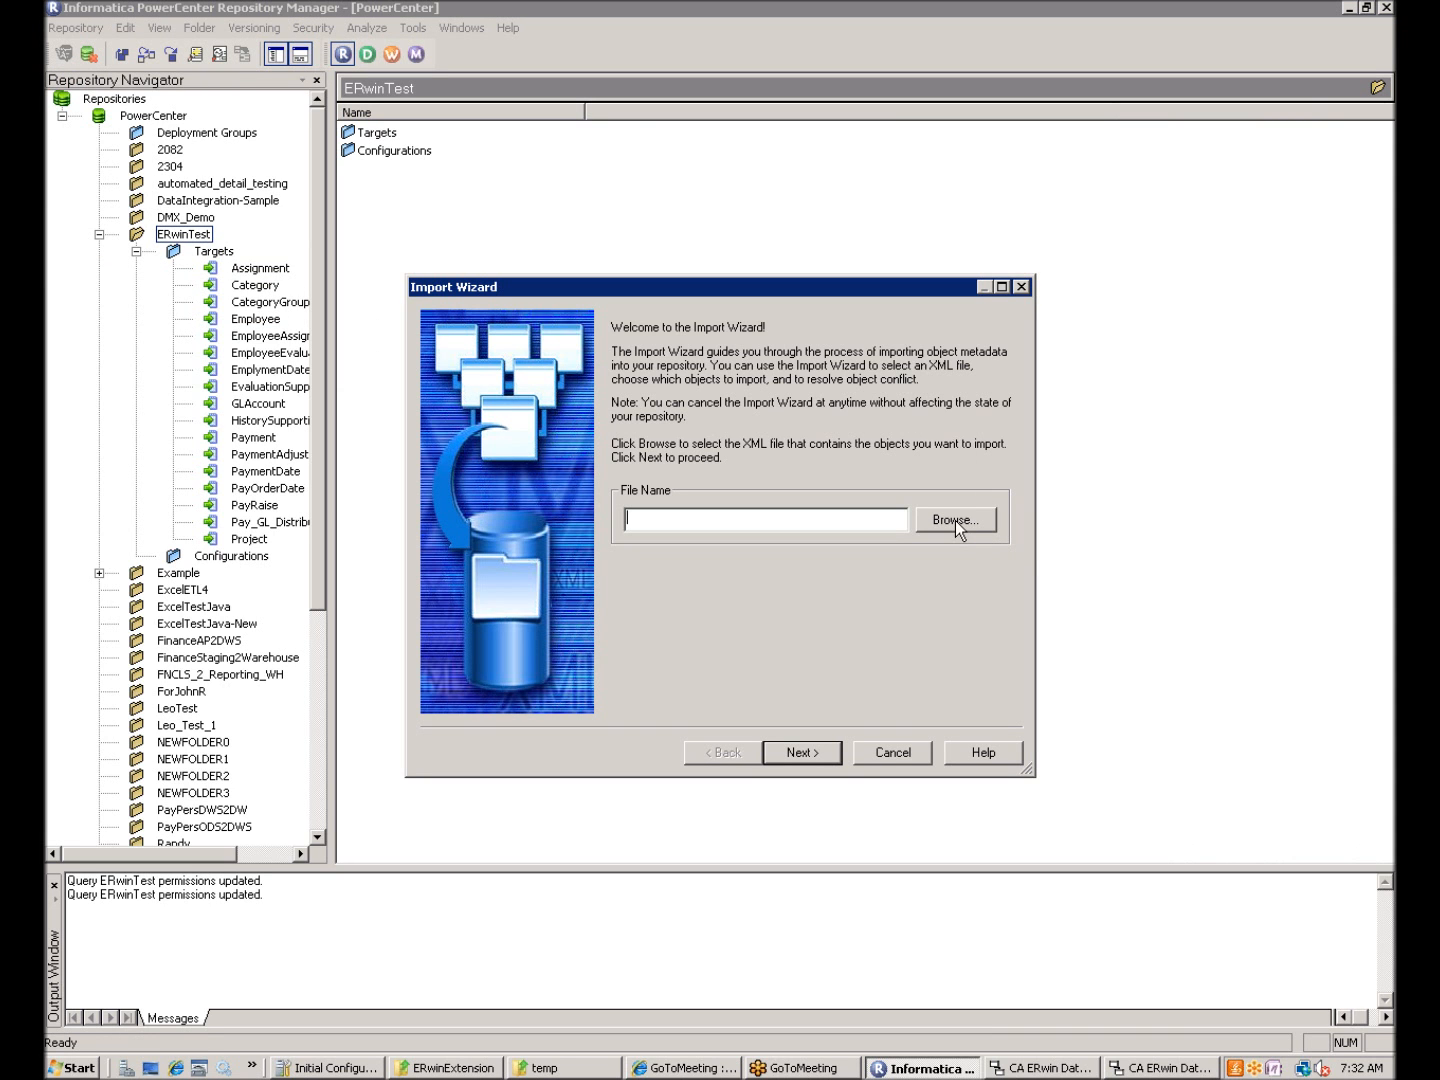
pyautogui.click(956, 521)
pyautogui.click(957, 520)
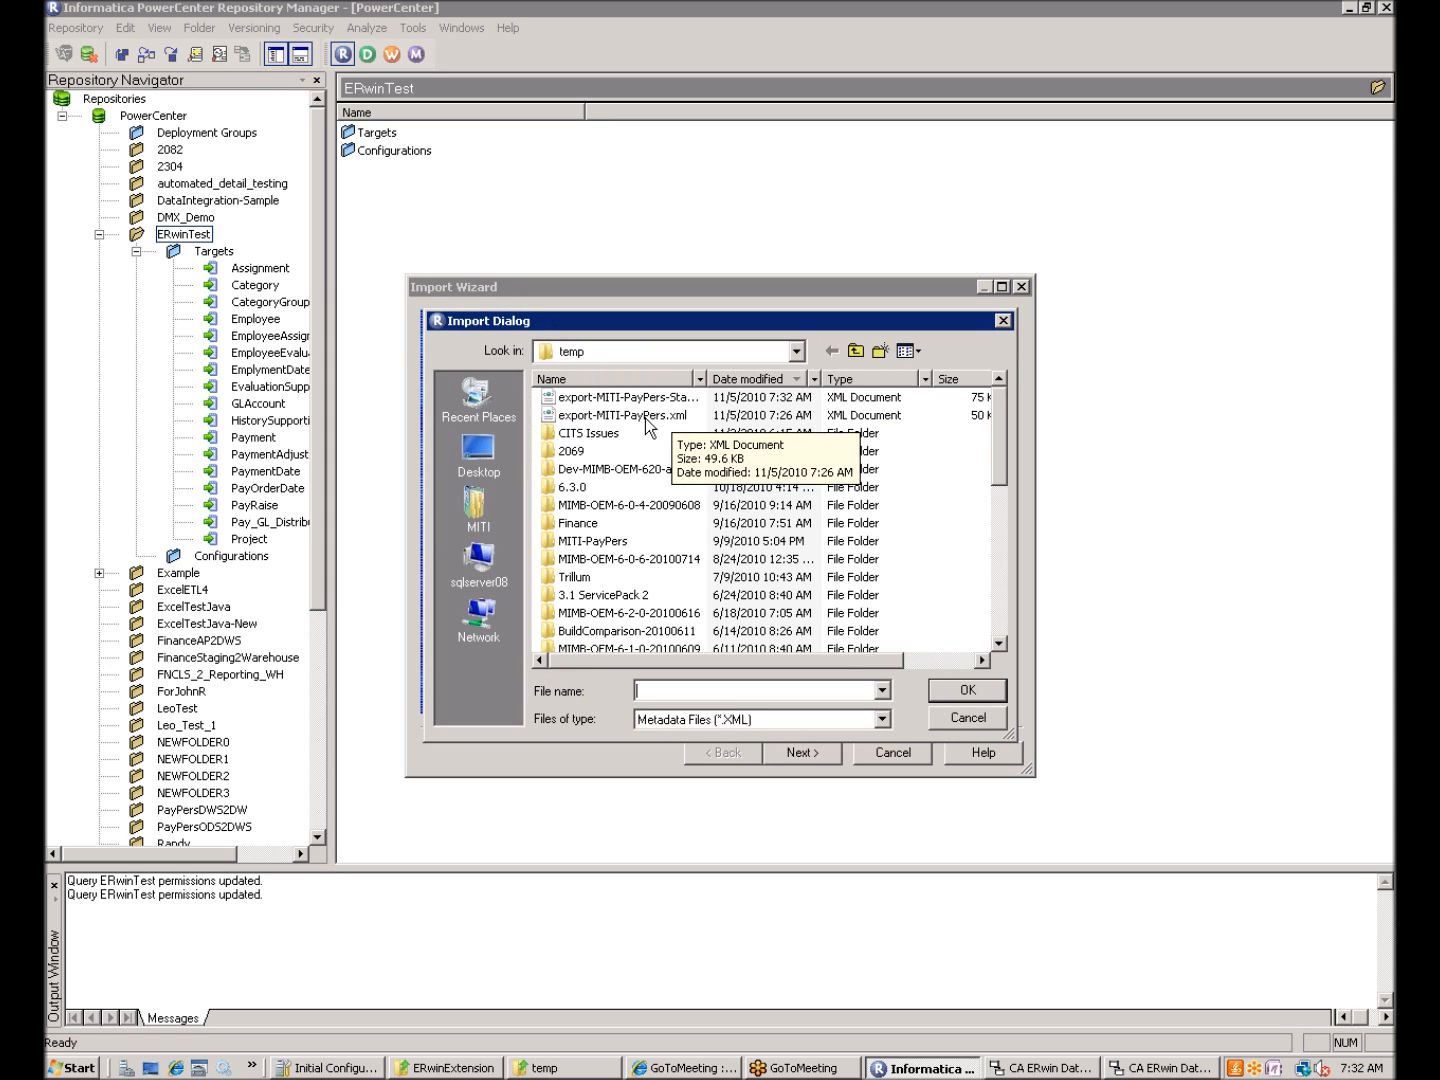
pyautogui.doubleClick(656, 398)
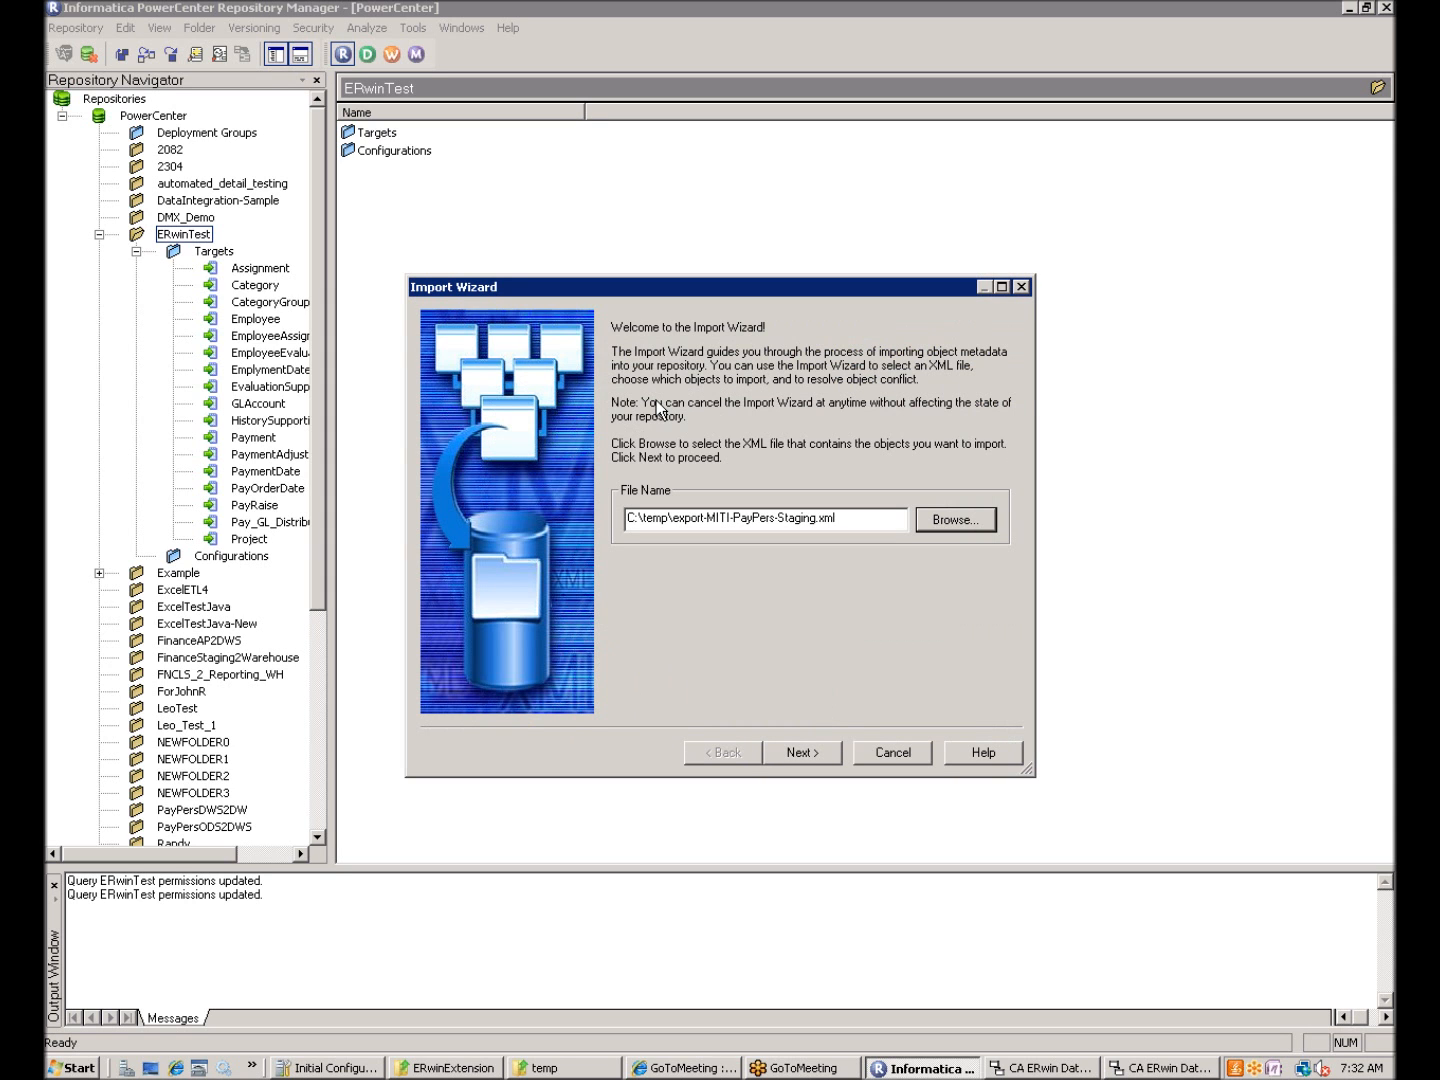
# Include all objects from the staging file in the import and match their folder to ERwinTest in the PowerCenter repository
pyautogui.click(805, 752)
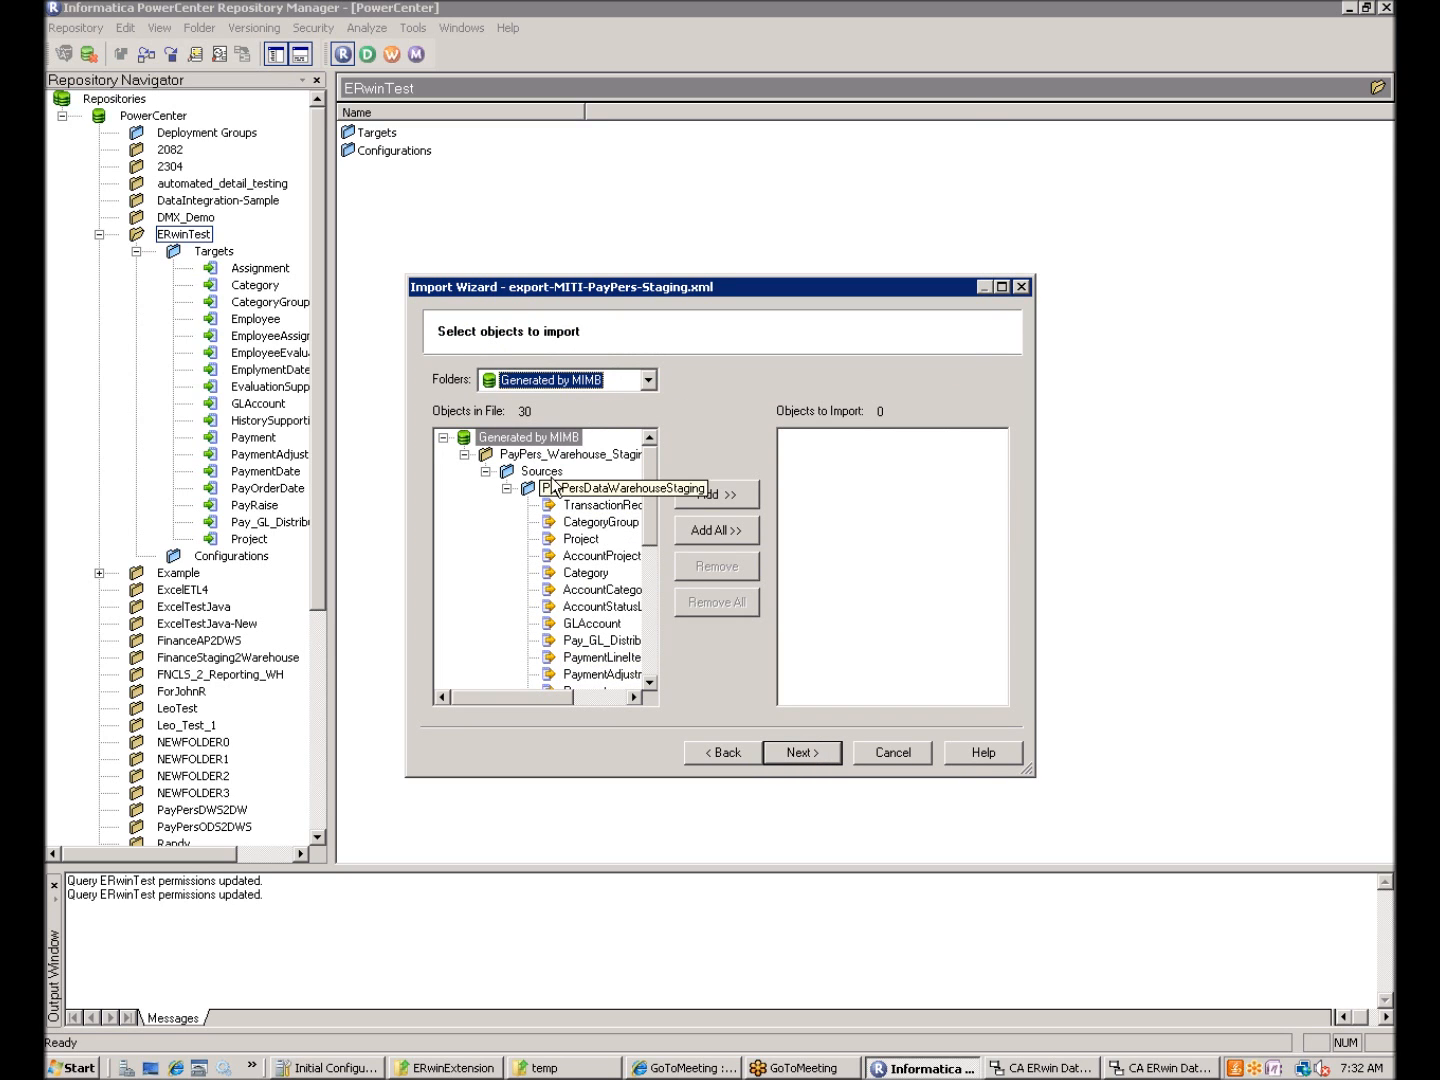
pyautogui.click(713, 536)
pyautogui.click(824, 753)
pyautogui.click(932, 470)
pyautogui.click(951, 469)
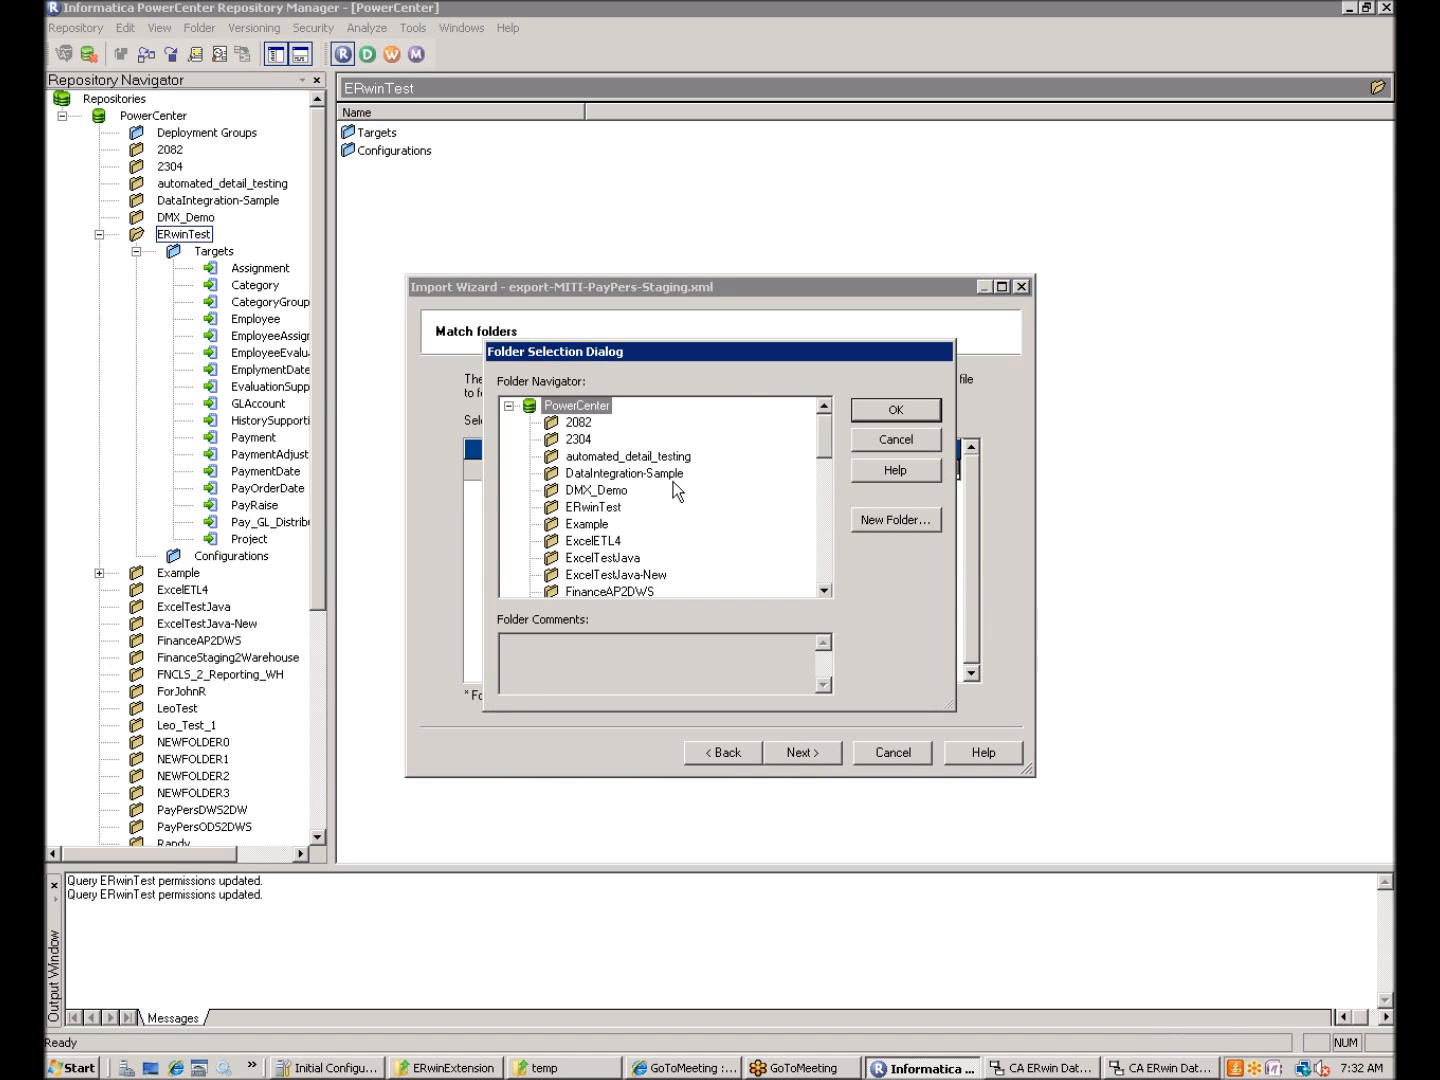
pyautogui.click(596, 508)
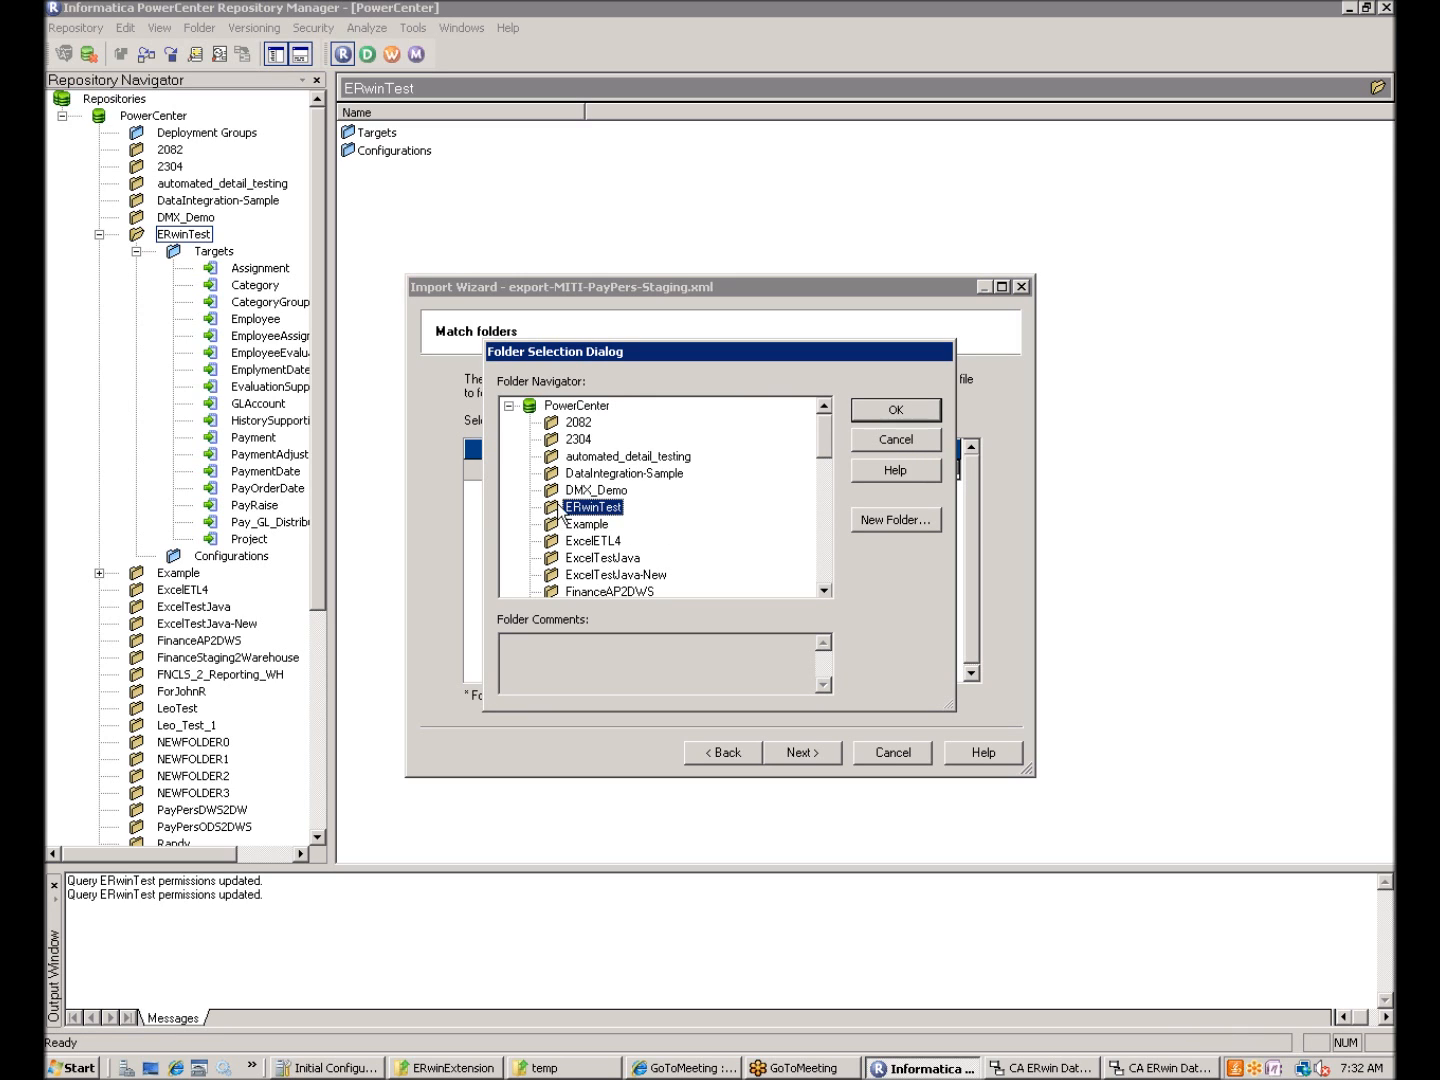
pyautogui.click(904, 410)
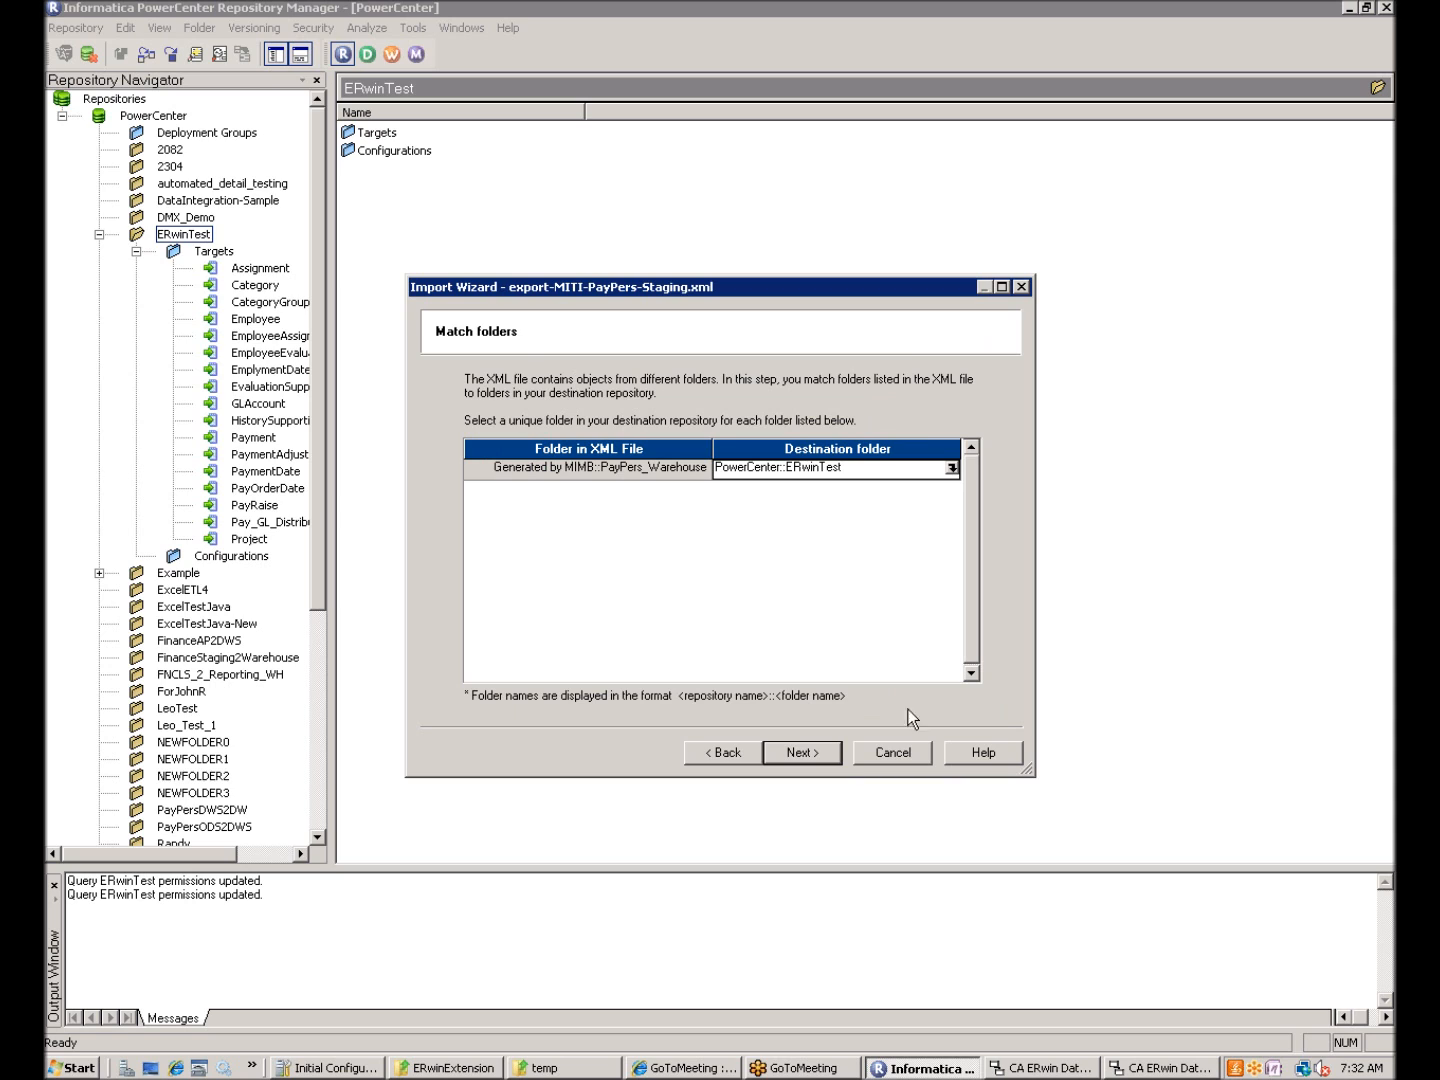
# Run the staging import without adding conflict resolution rules and finish the wizard
pyautogui.click(801, 753)
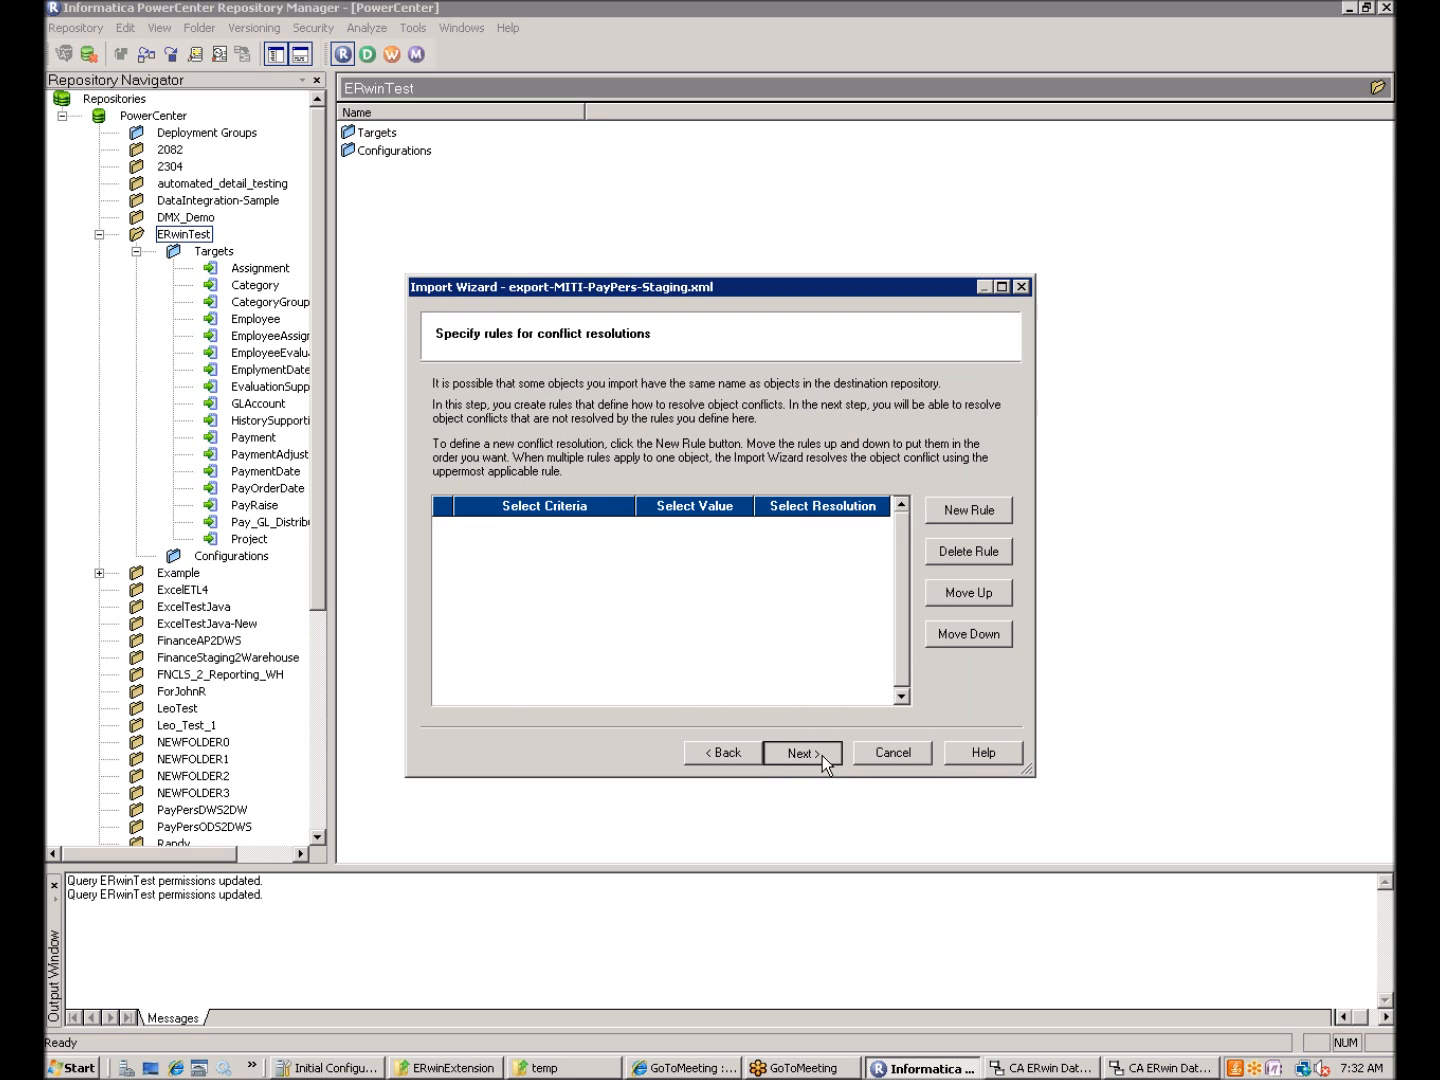
pyautogui.click(822, 755)
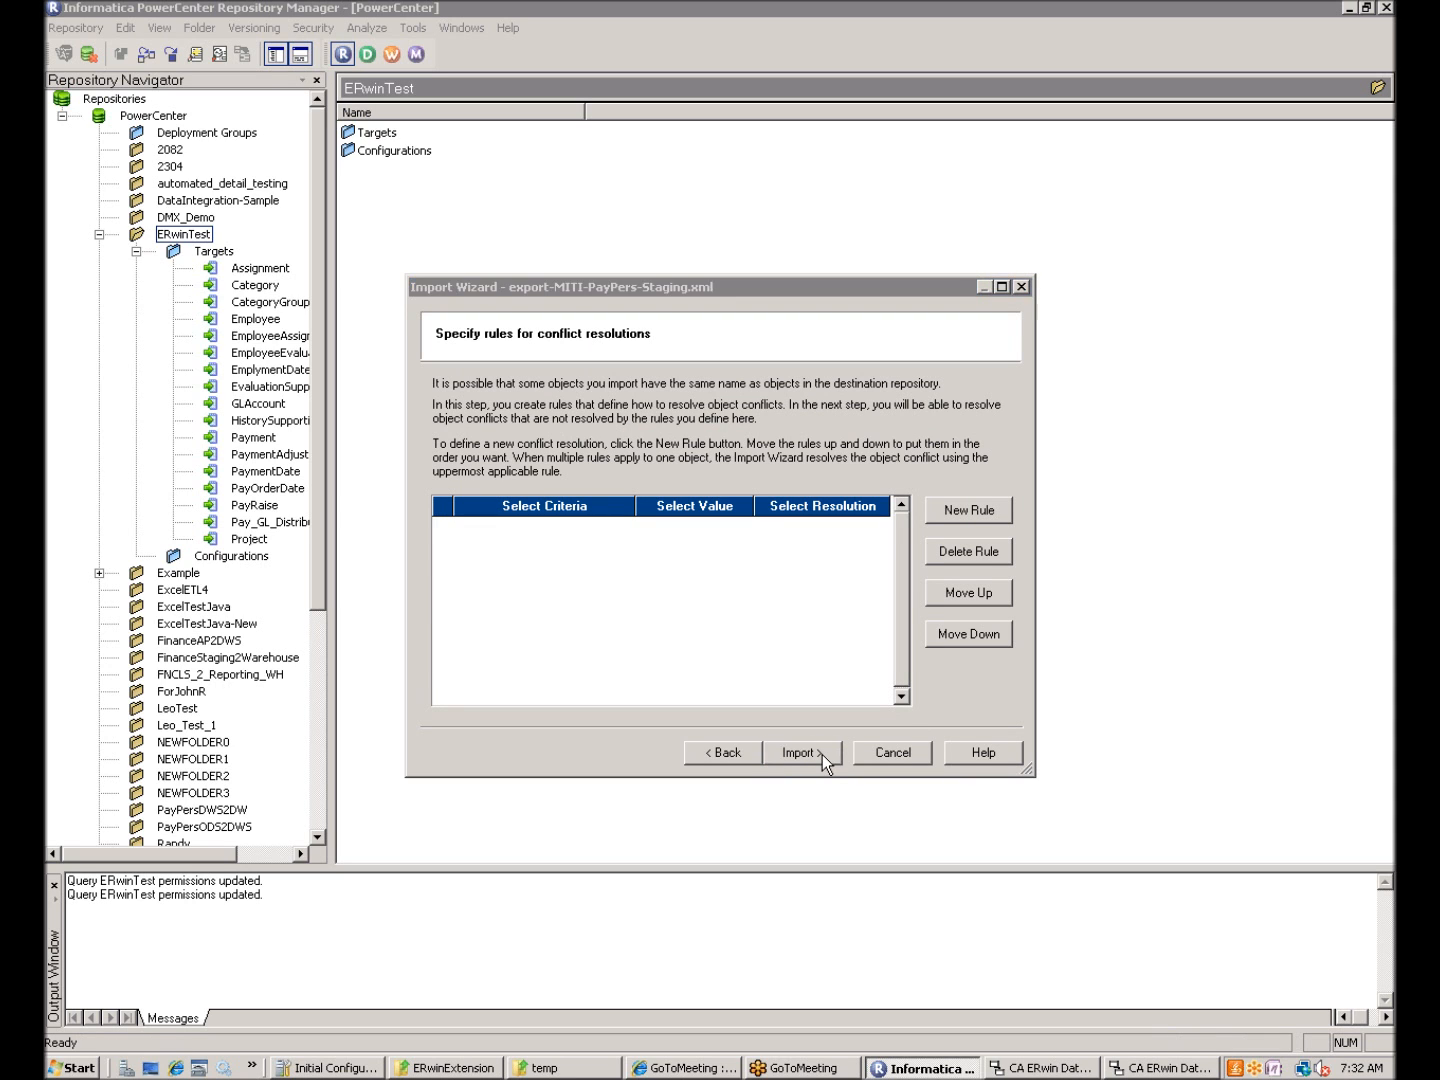
pyautogui.click(822, 754)
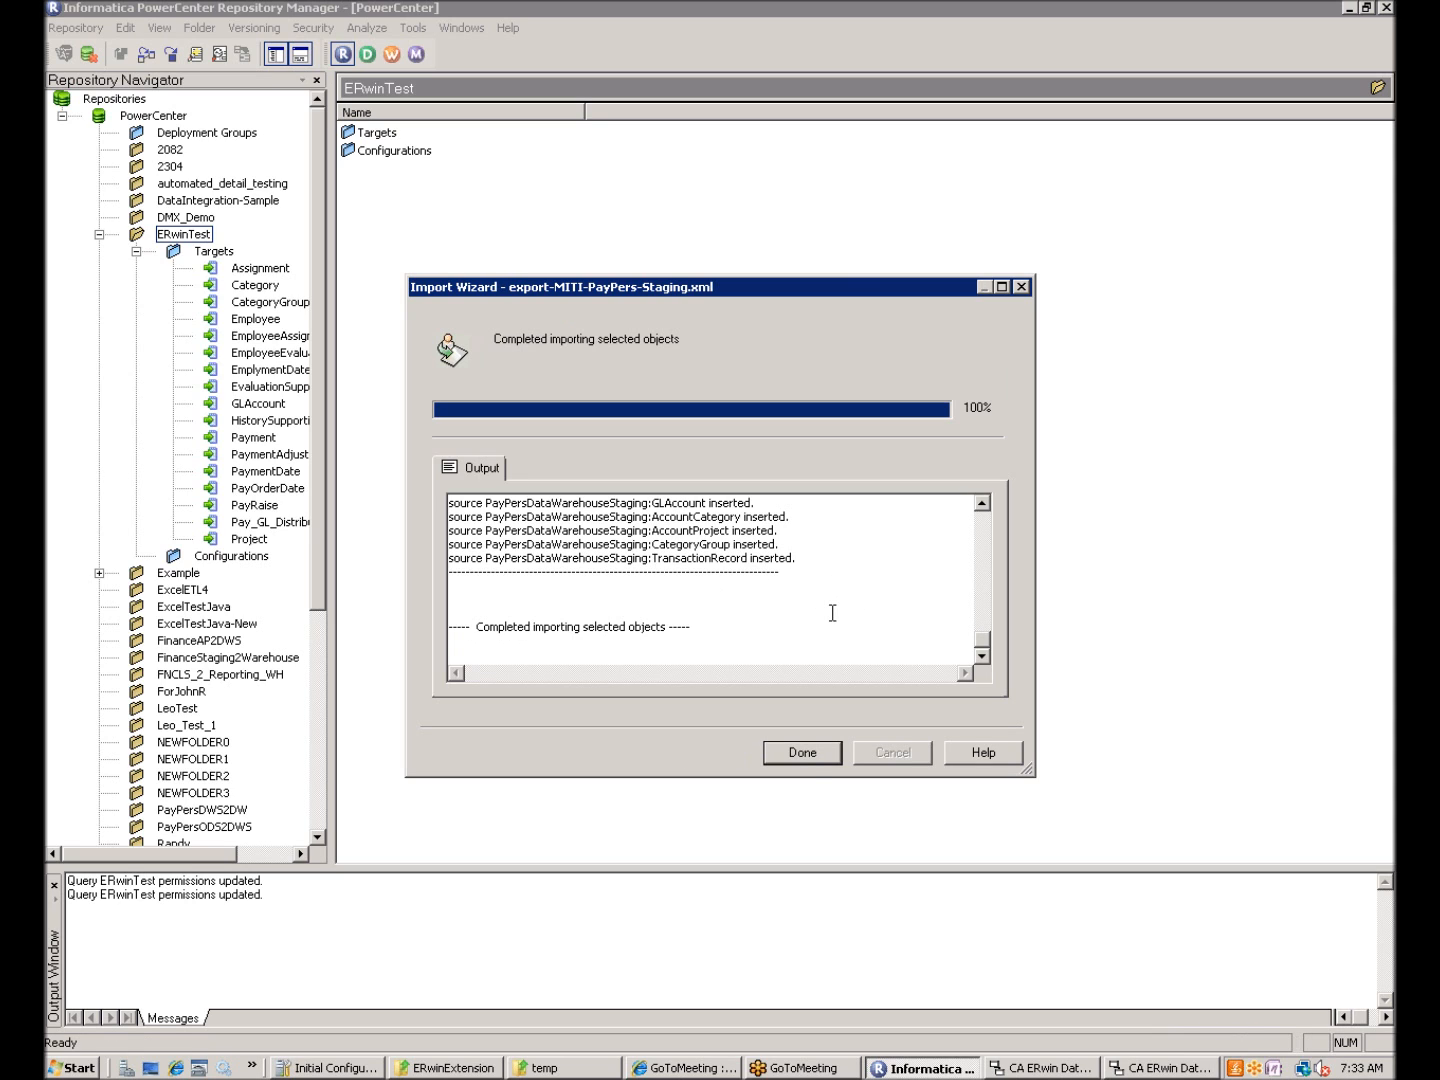
pyautogui.click(804, 756)
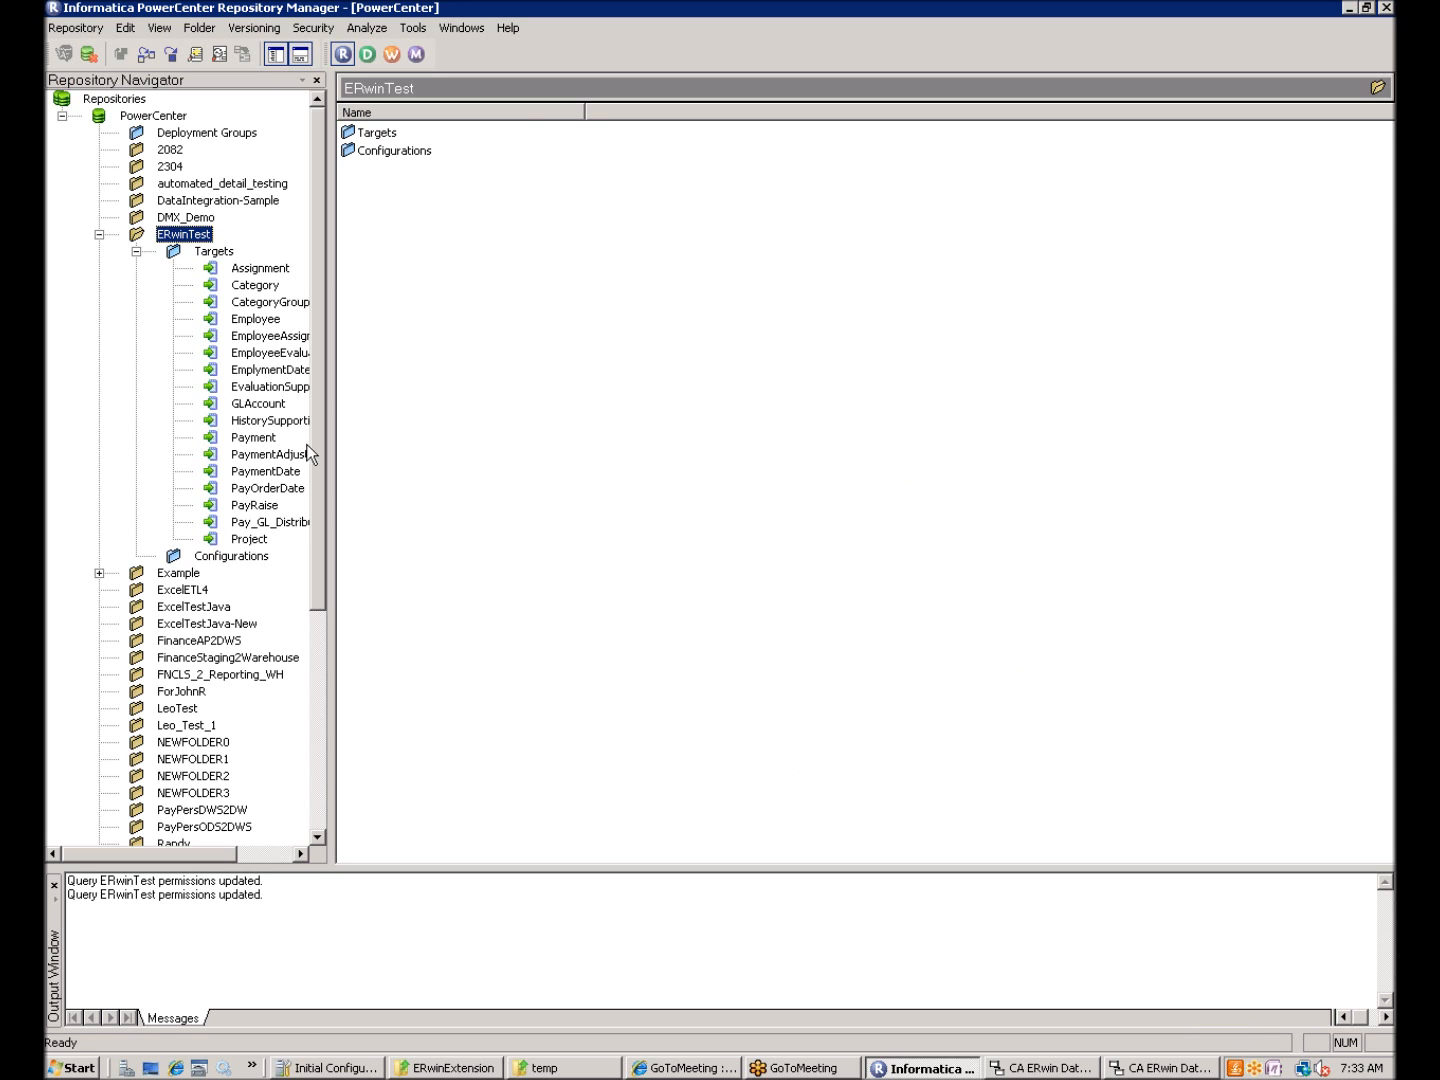
# Check the contents of the ERwinTest folder and its targets for the newly imported staging sources
pyautogui.click(136, 251)
pyautogui.doubleClick(181, 236)
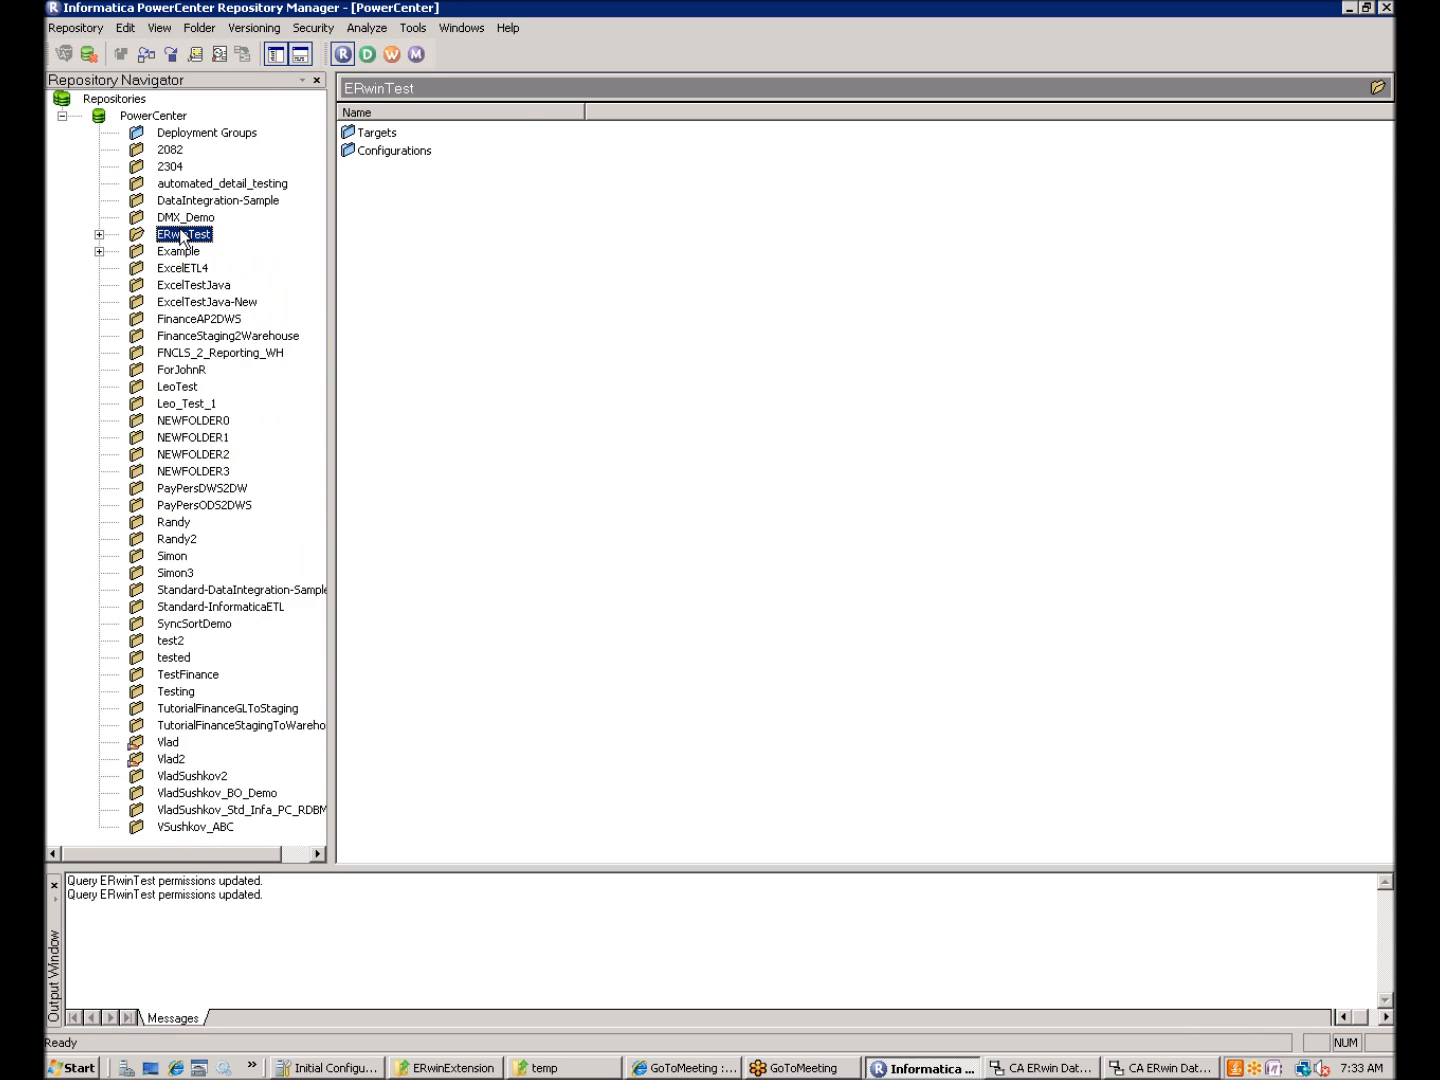
pyautogui.click(99, 234)
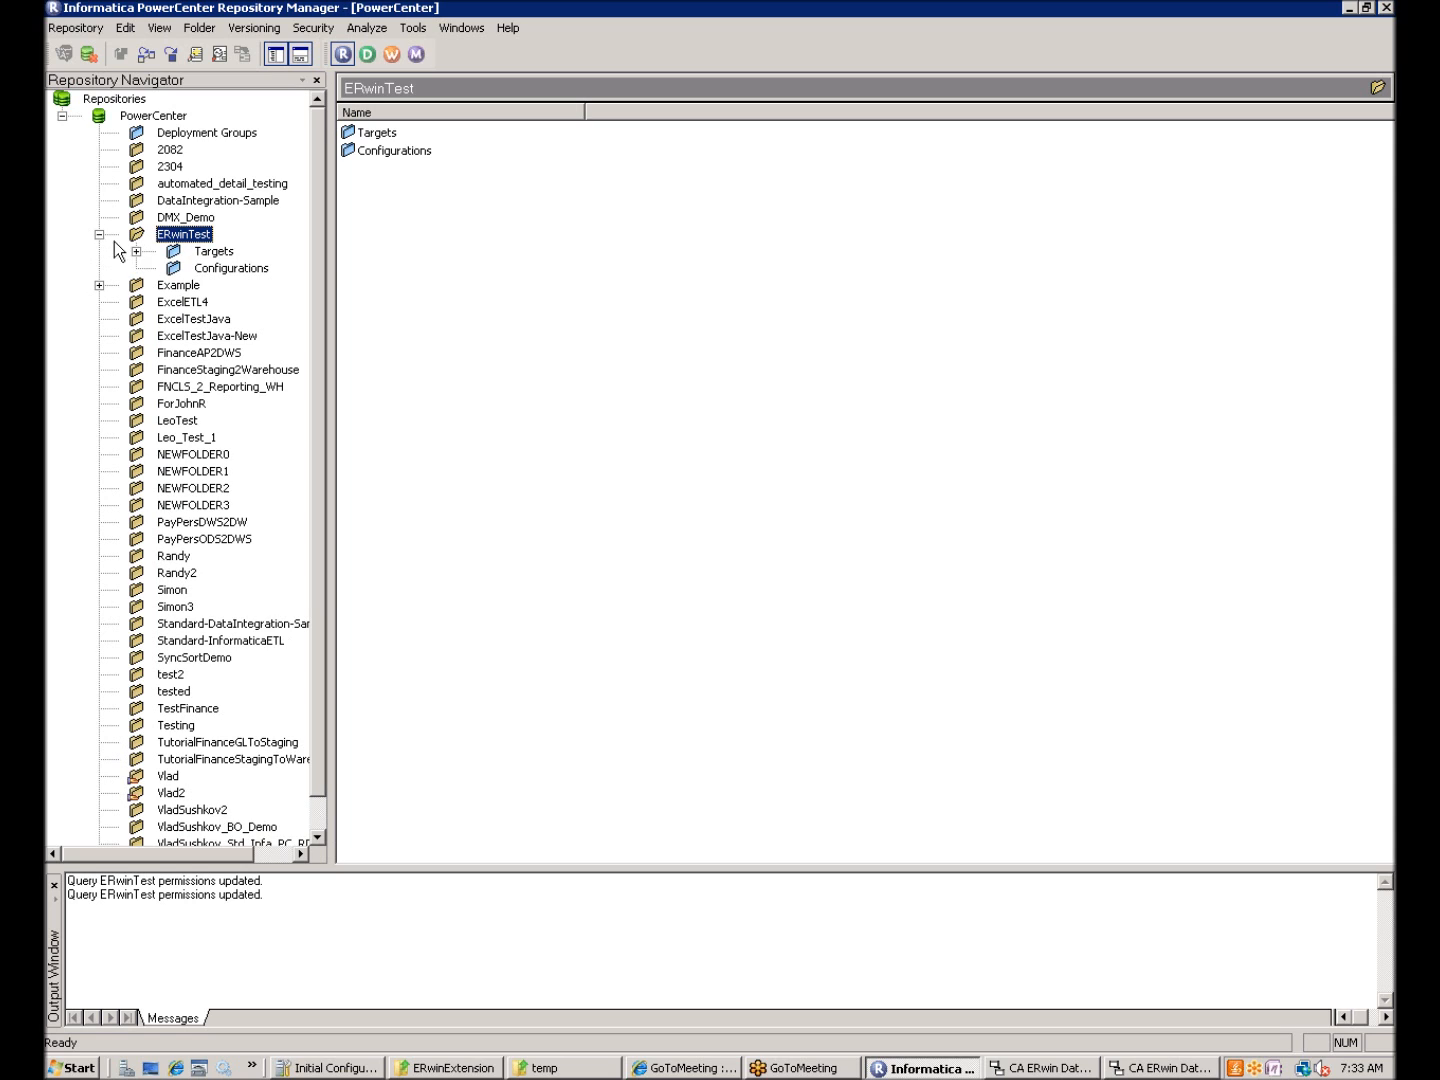
pyautogui.rightClick(189, 236)
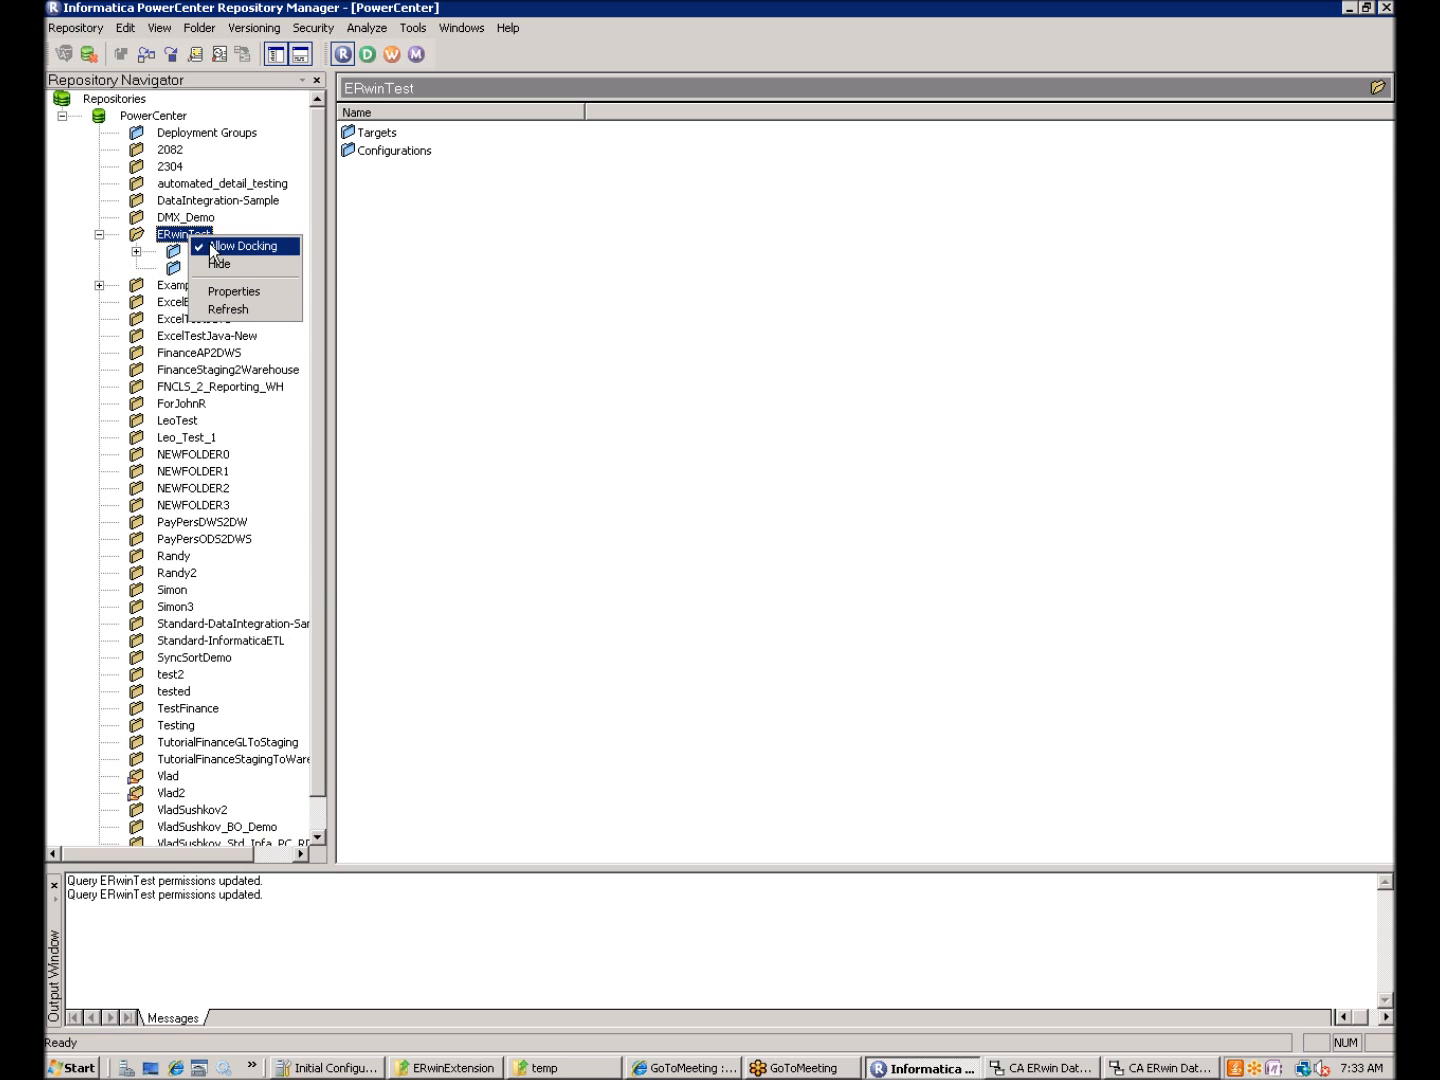
pyautogui.click(140, 237)
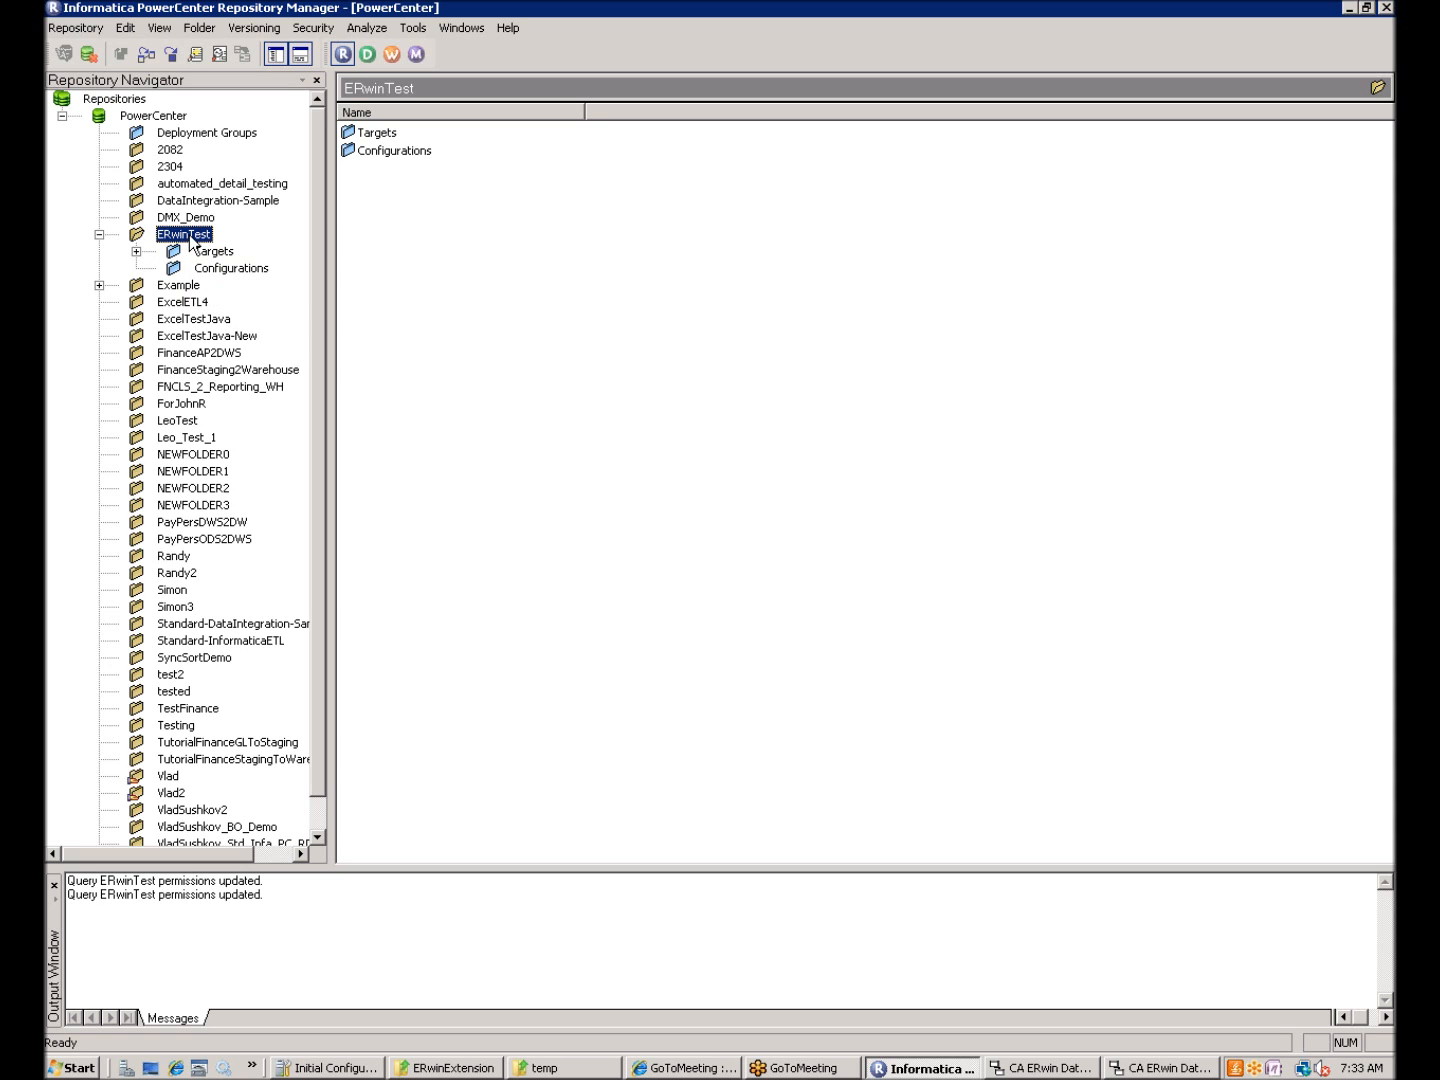
pyautogui.click(136, 251)
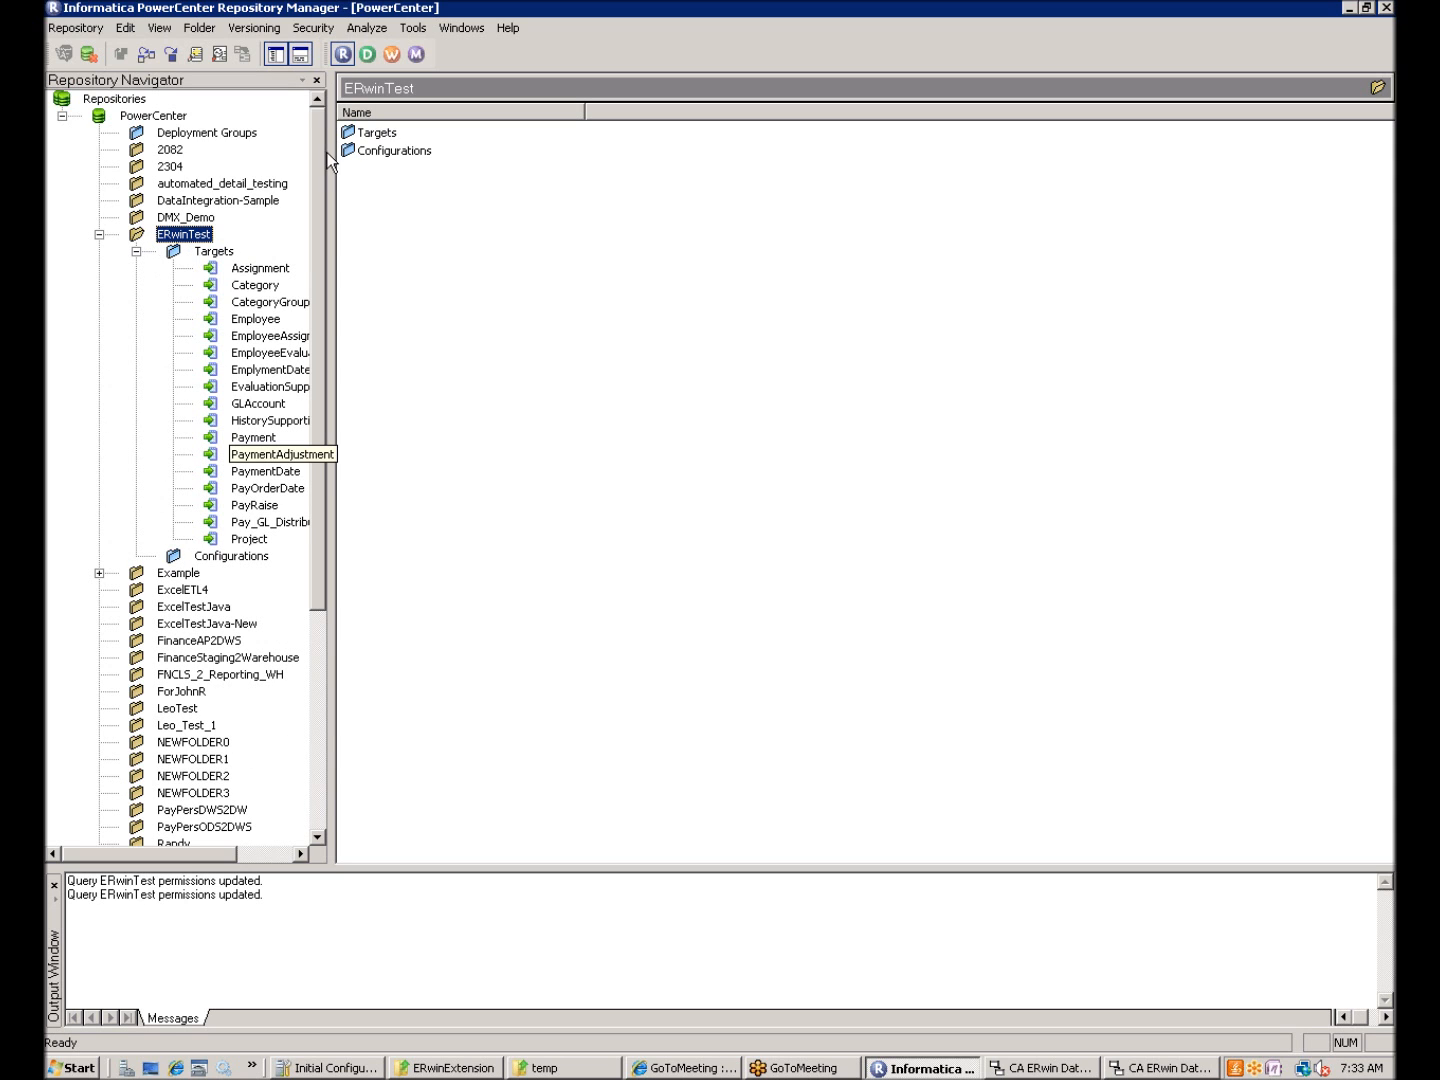
# Launch PowerCenter Designer, switch it to the Mapping Designer and expand the PayPersDataWarehouseStaging sources of ERwinTest
pyautogui.click(366, 55)
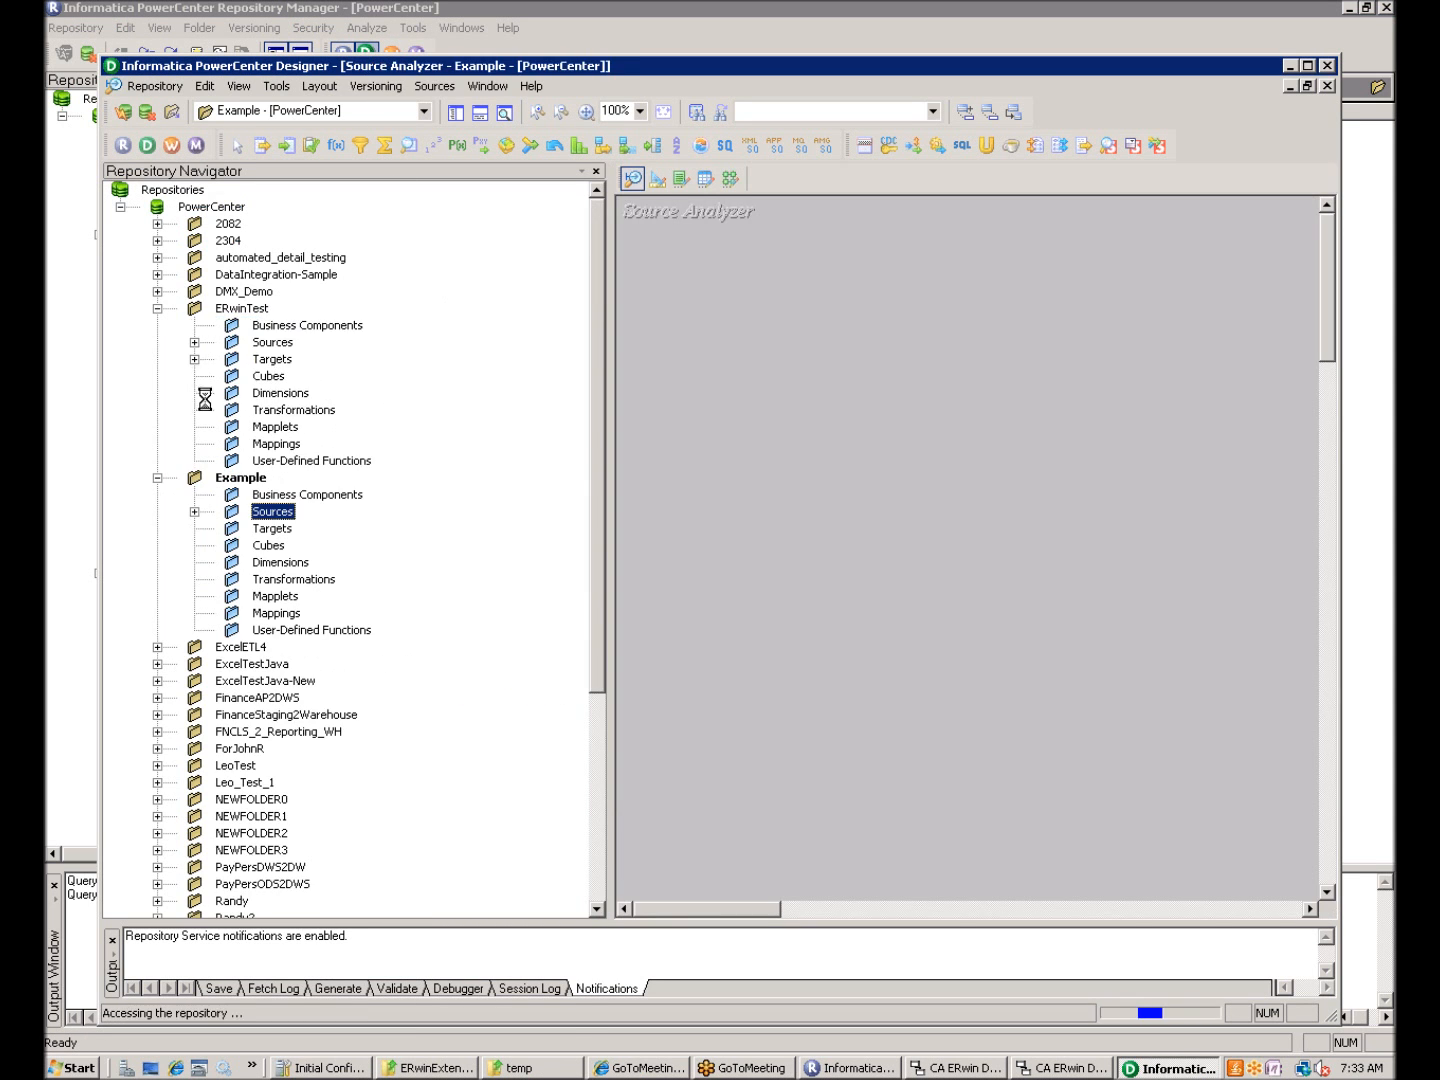
pyautogui.click(157, 477)
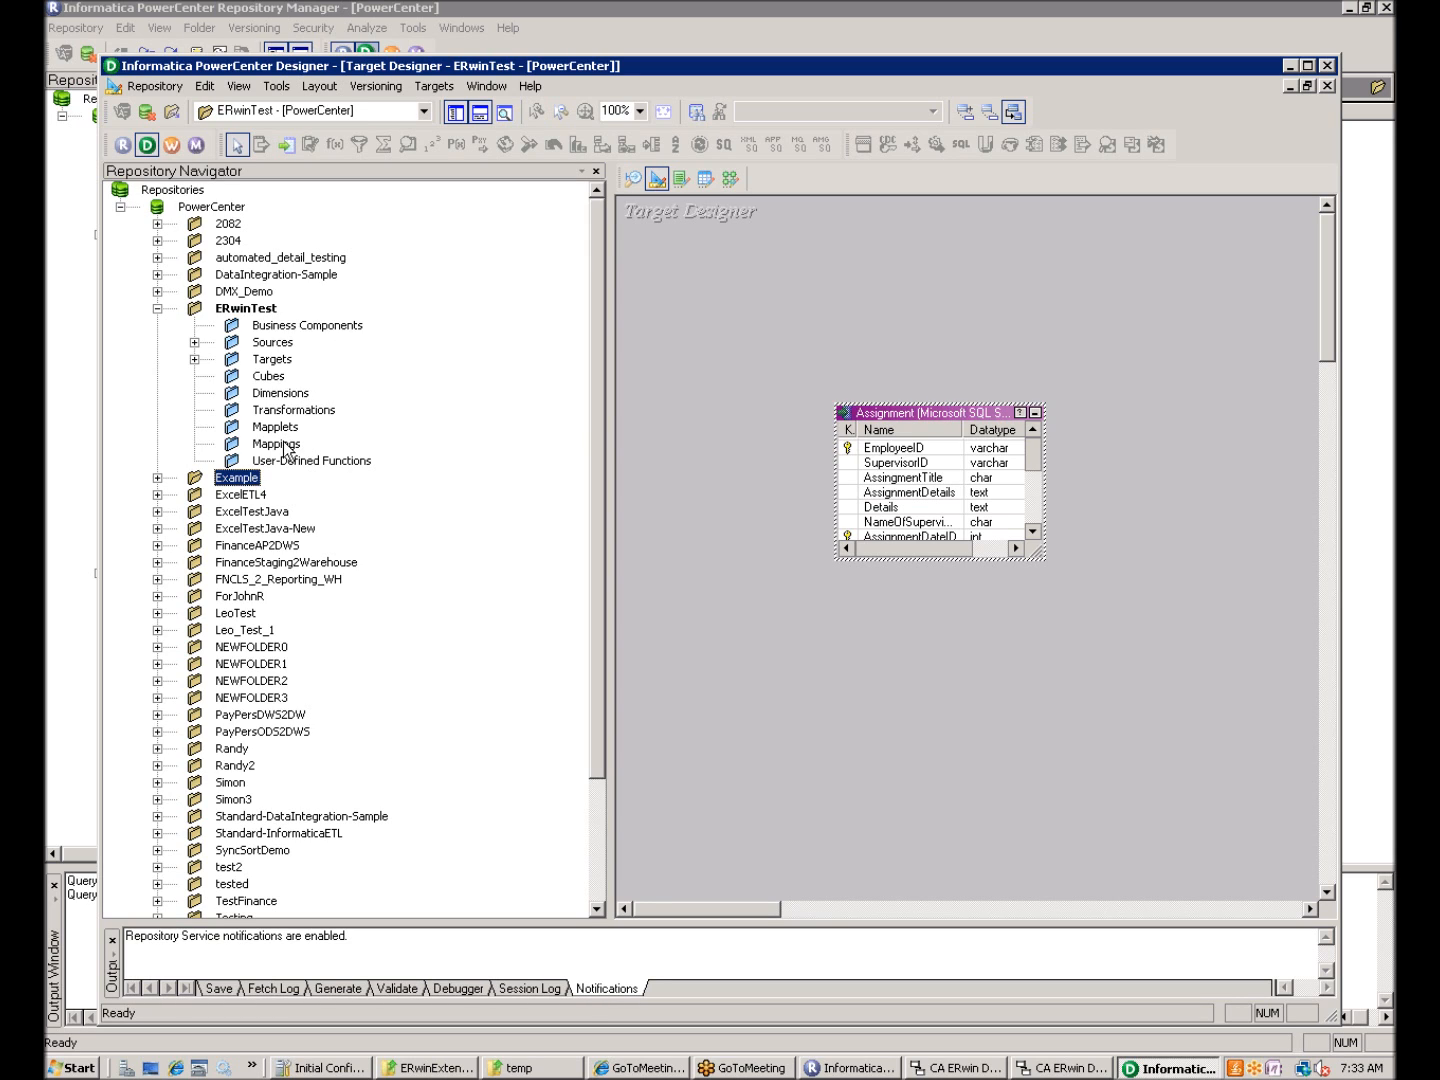
pyautogui.click(322, 87)
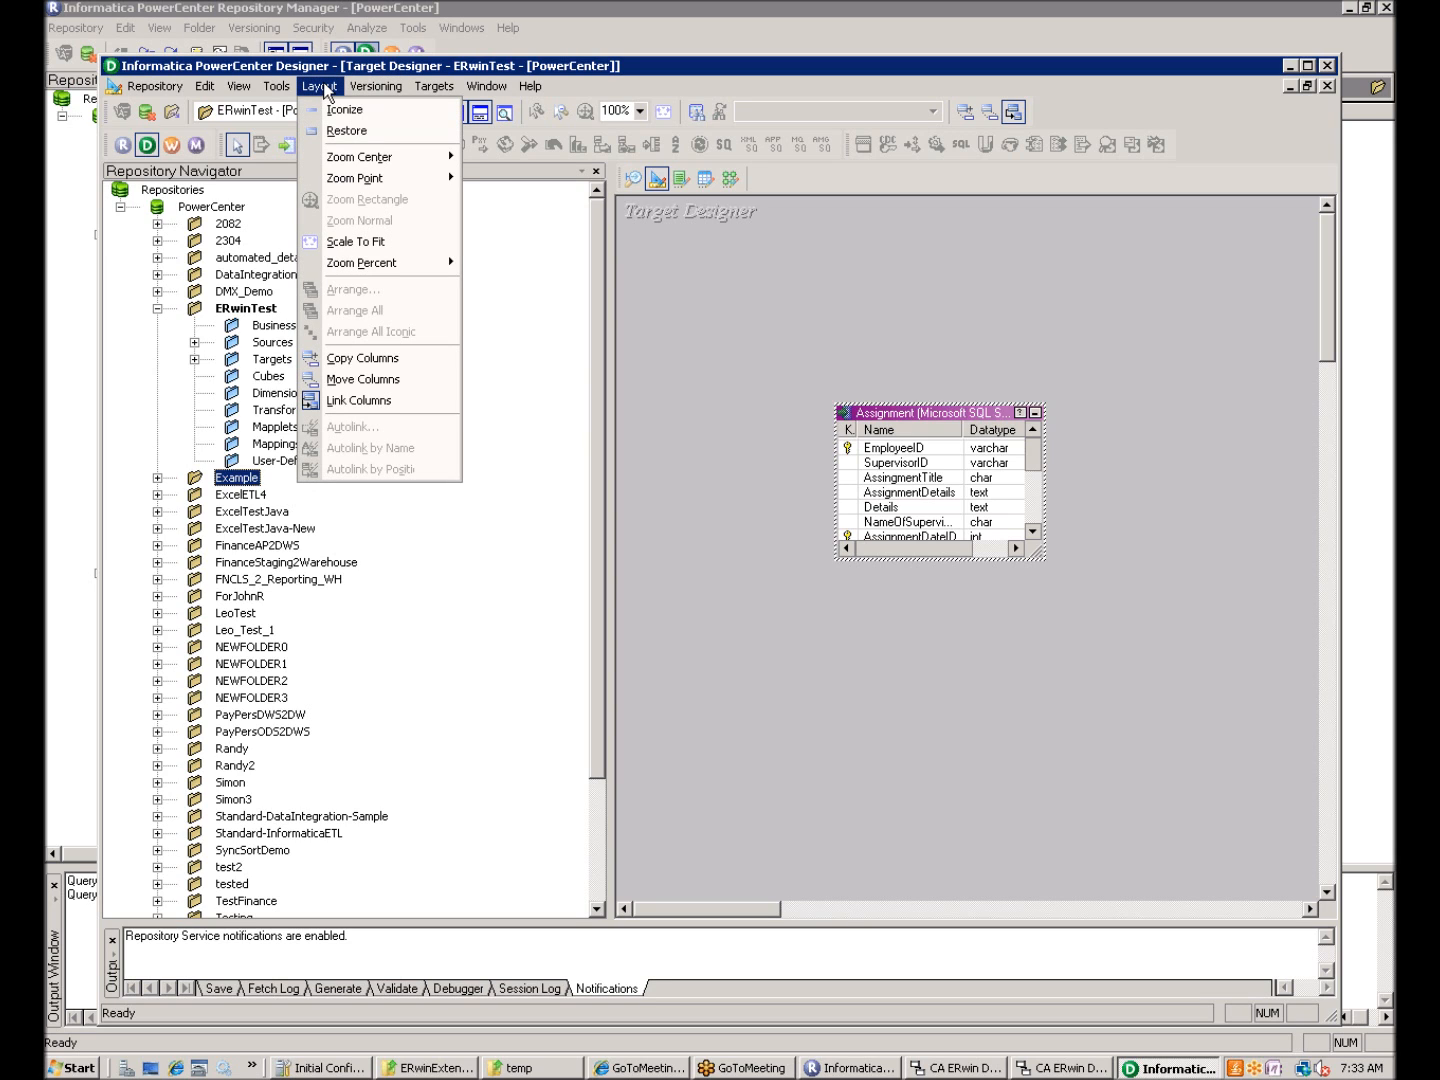
pyautogui.moveTo(277, 87)
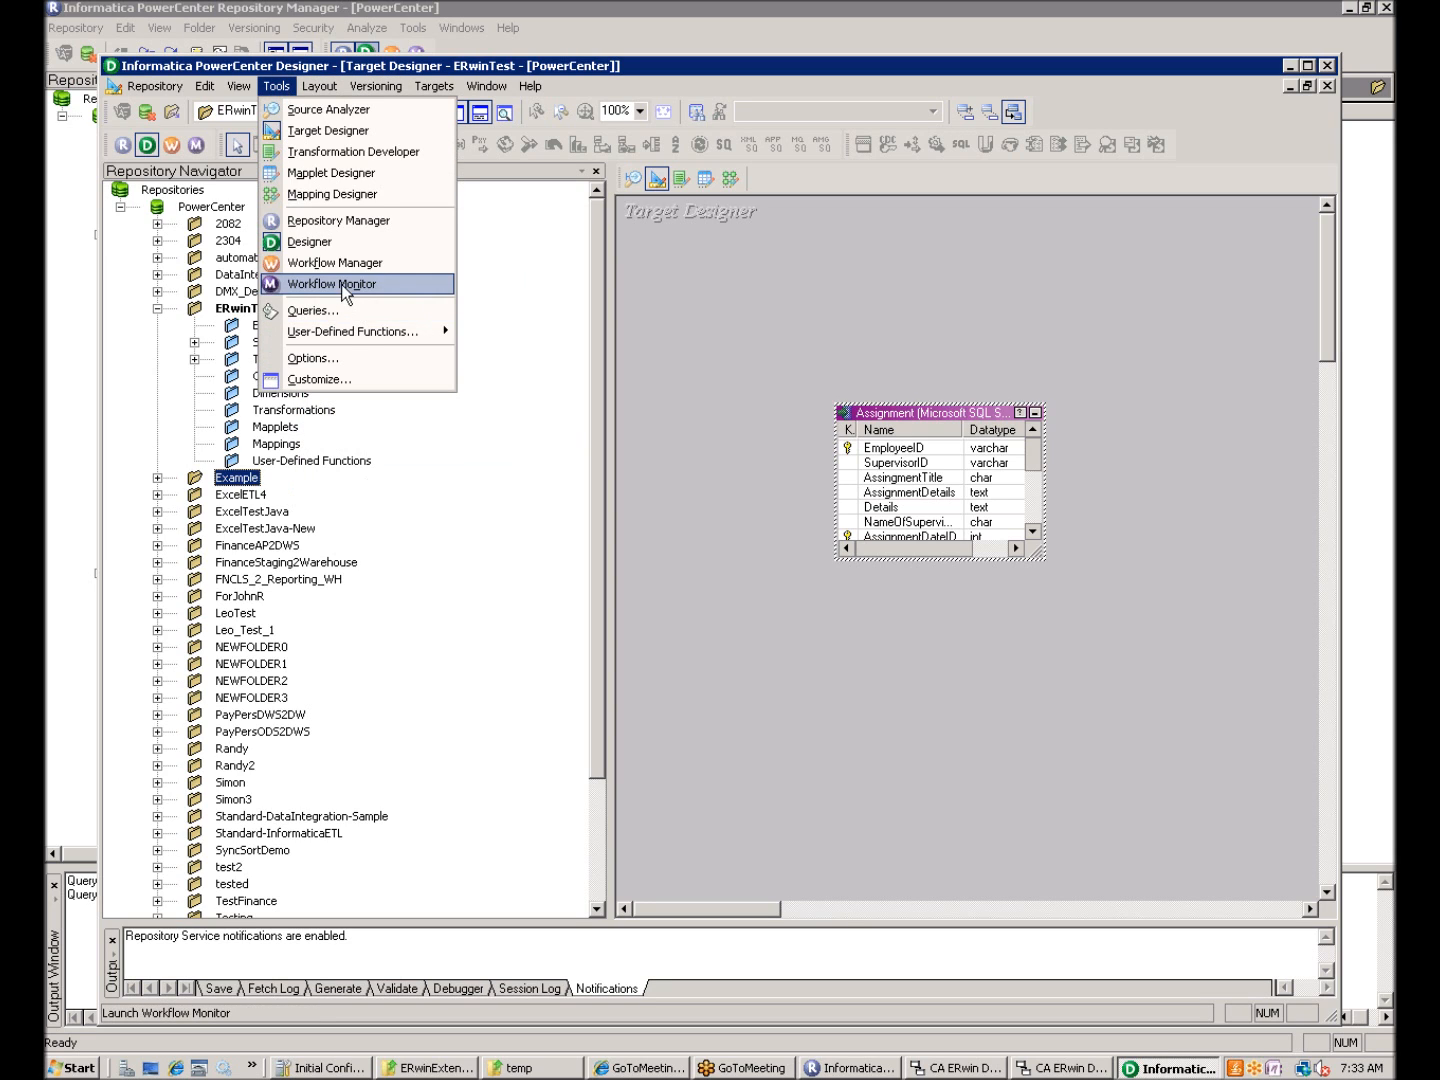
pyautogui.click(346, 193)
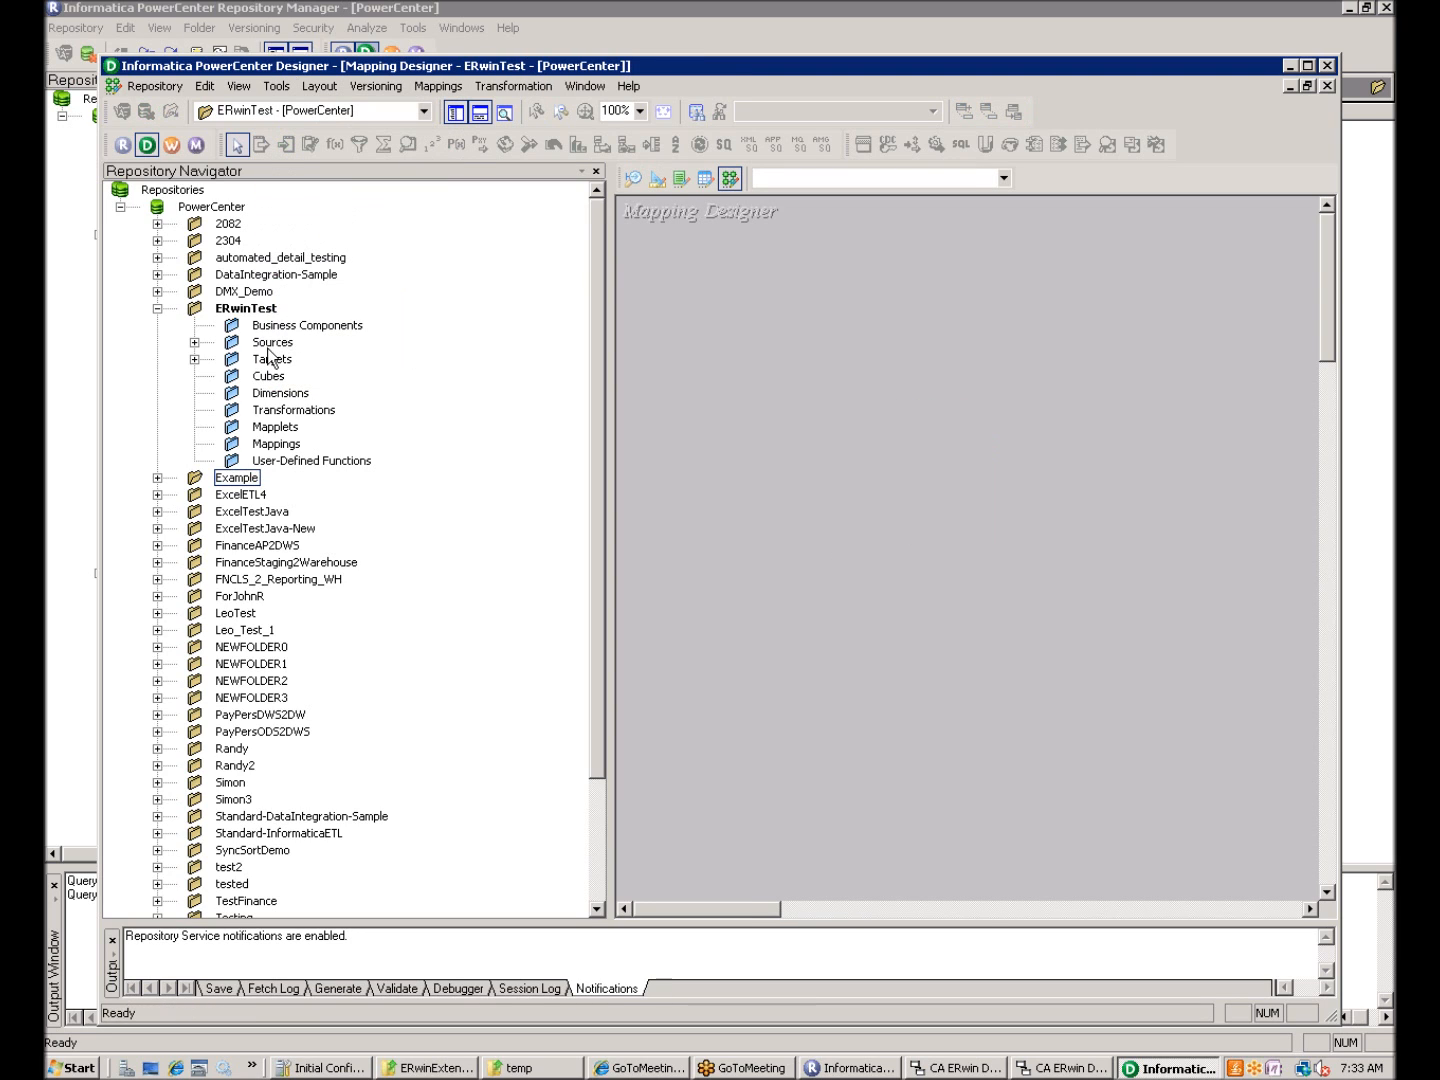
pyautogui.click(195, 343)
pyautogui.click(231, 359)
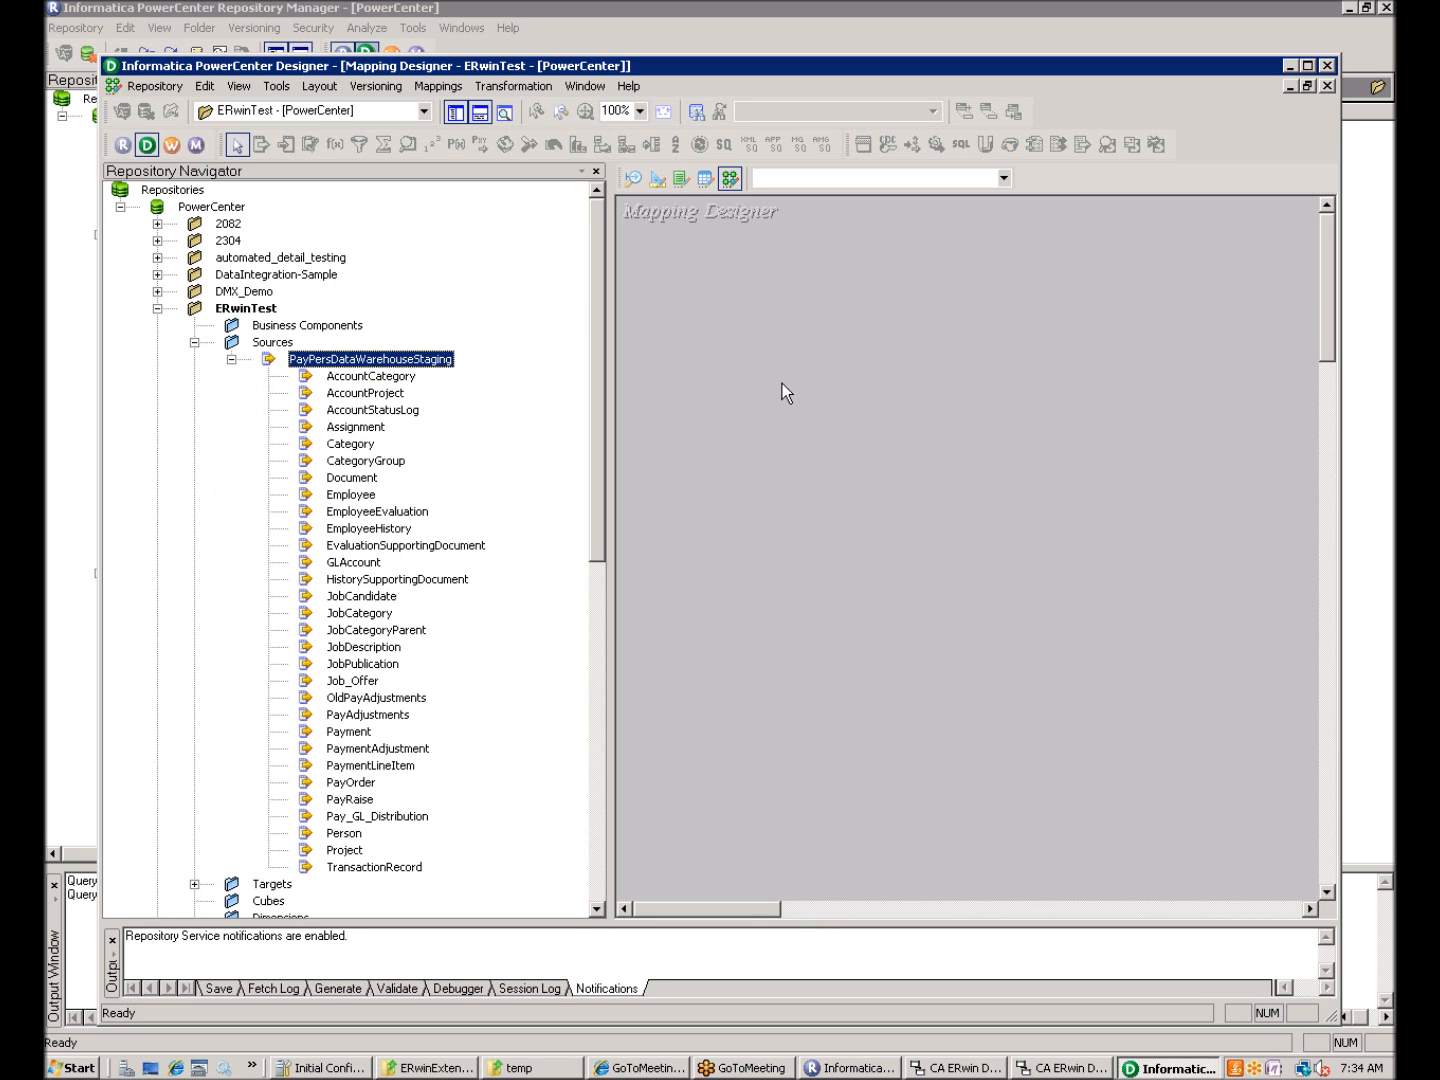
# Create a mapping from the Assignment staging source with the suggested name, and space the source and its source qualifier apart
pyautogui.moveTo(360, 427); pyautogui.dragTo(736, 341)
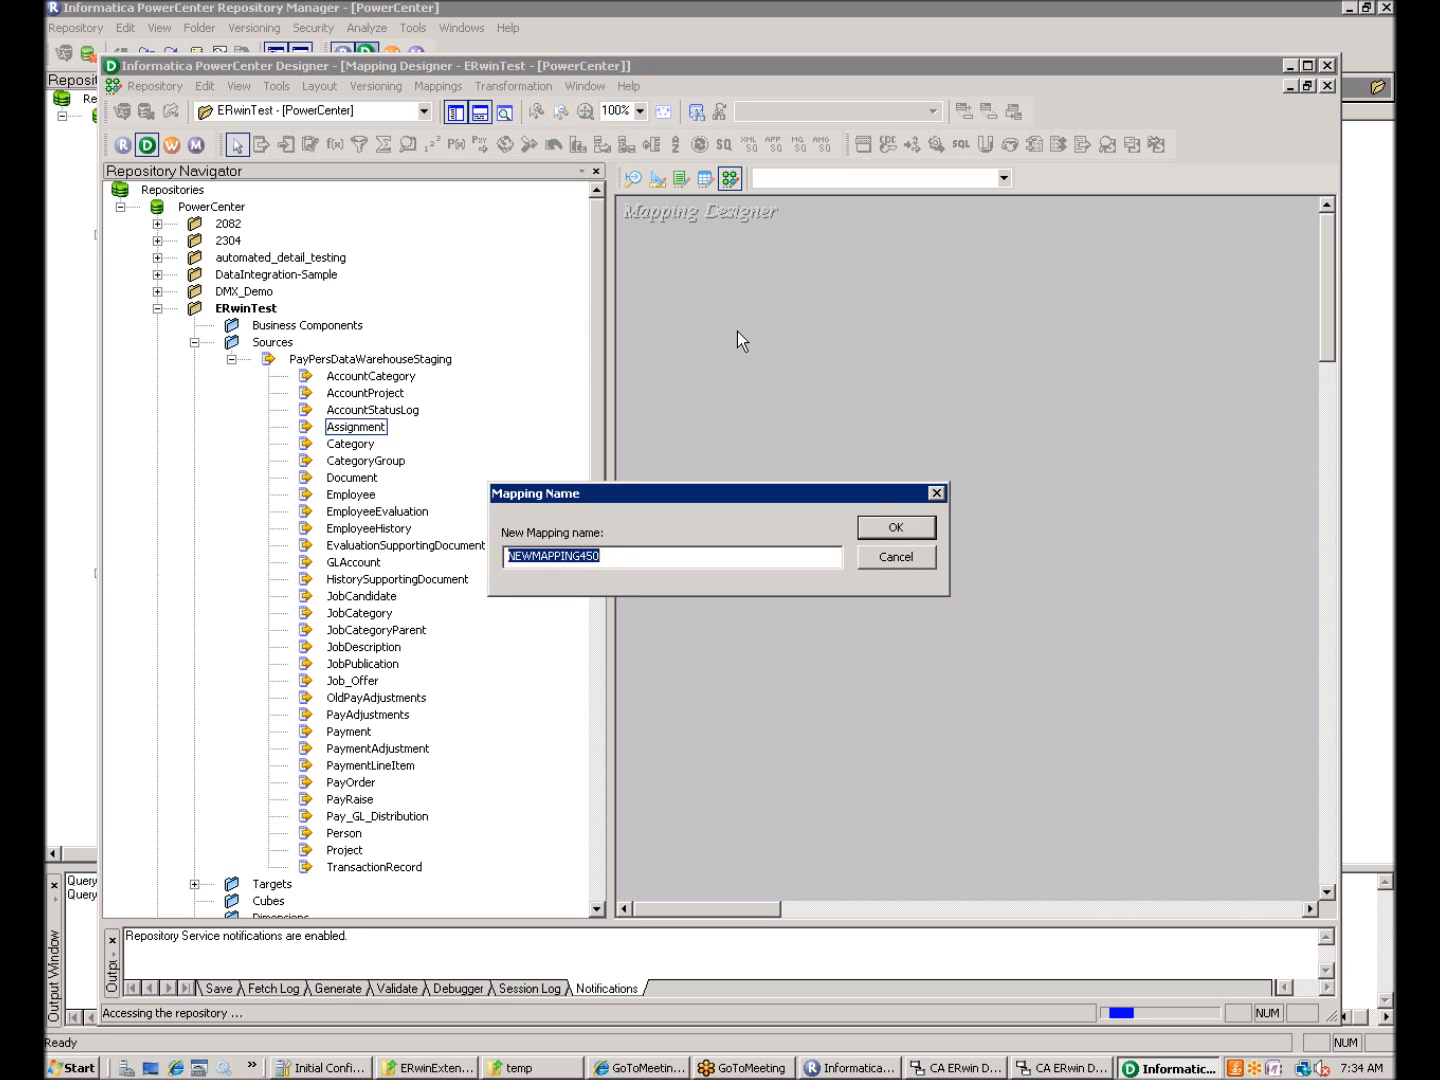
pyautogui.click(902, 536)
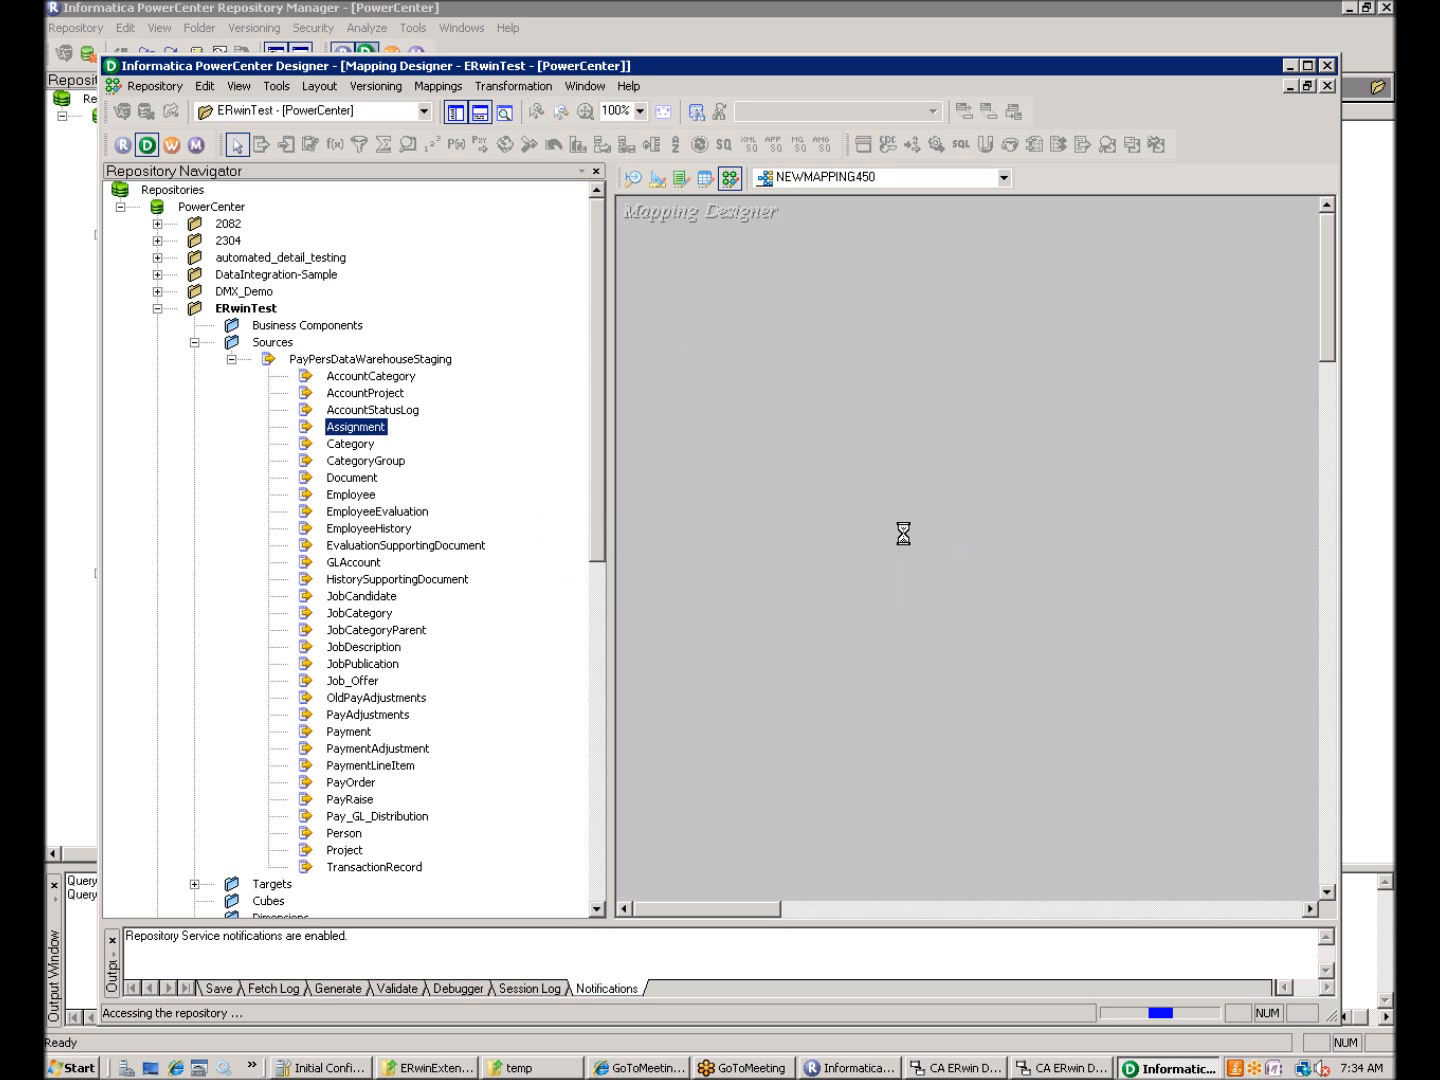
pyautogui.moveTo(827, 350); pyautogui.dragTo(697, 272)
pyautogui.moveTo(853, 353); pyautogui.dragTo(1140, 450)
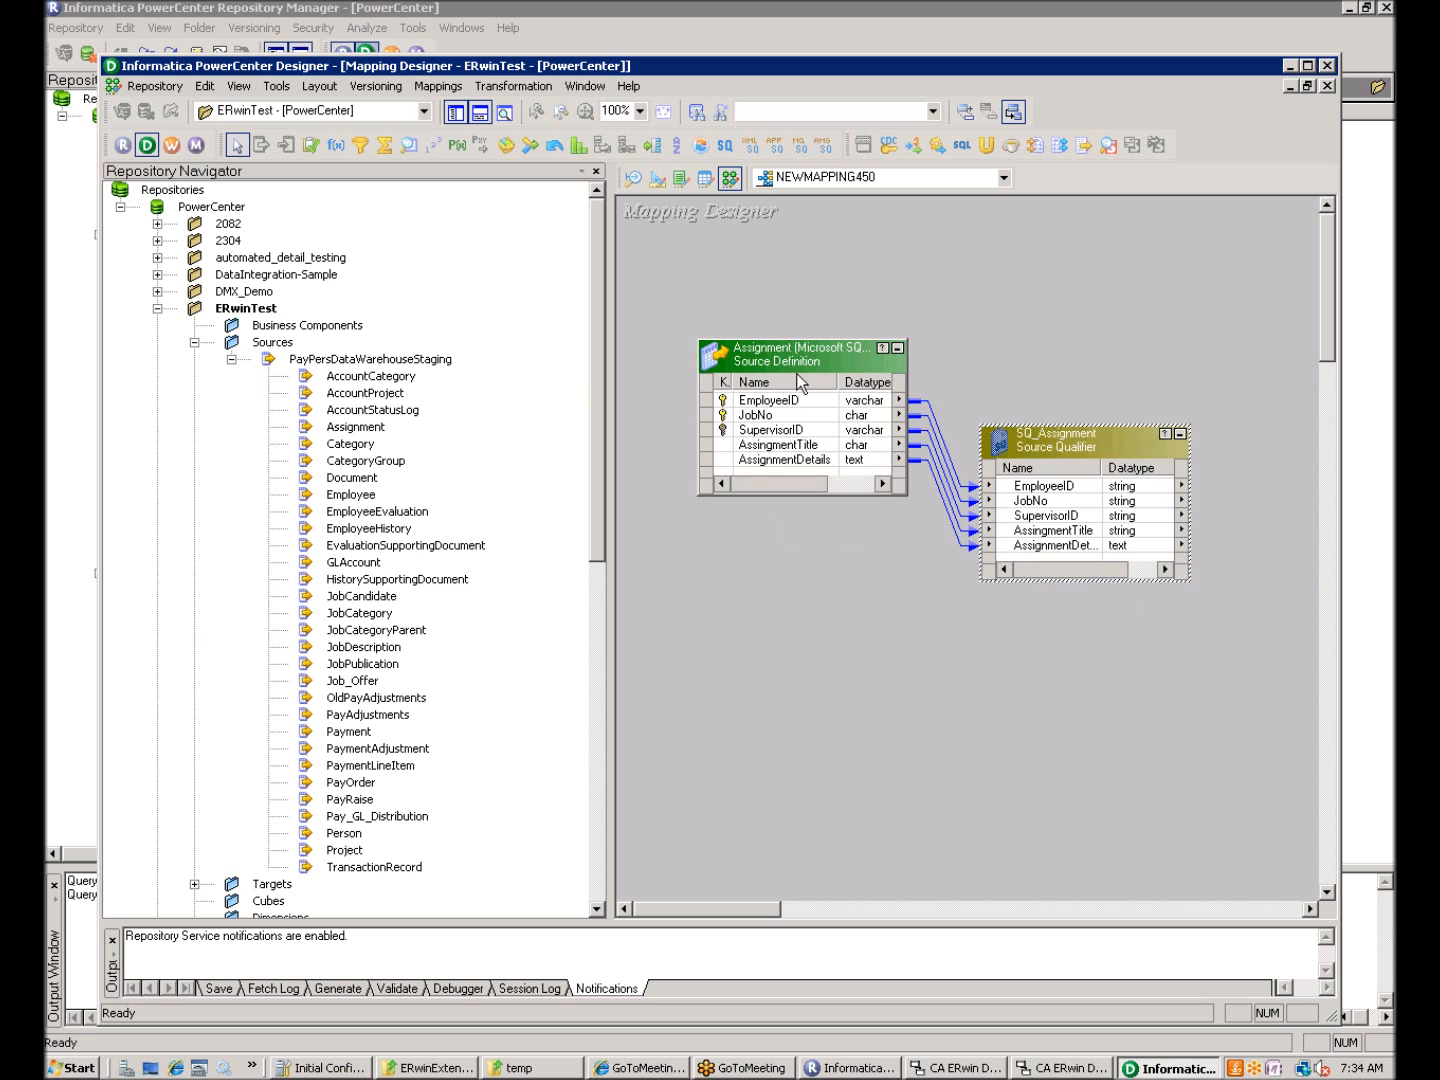
pyautogui.moveTo(795, 356); pyautogui.dragTo(734, 433)
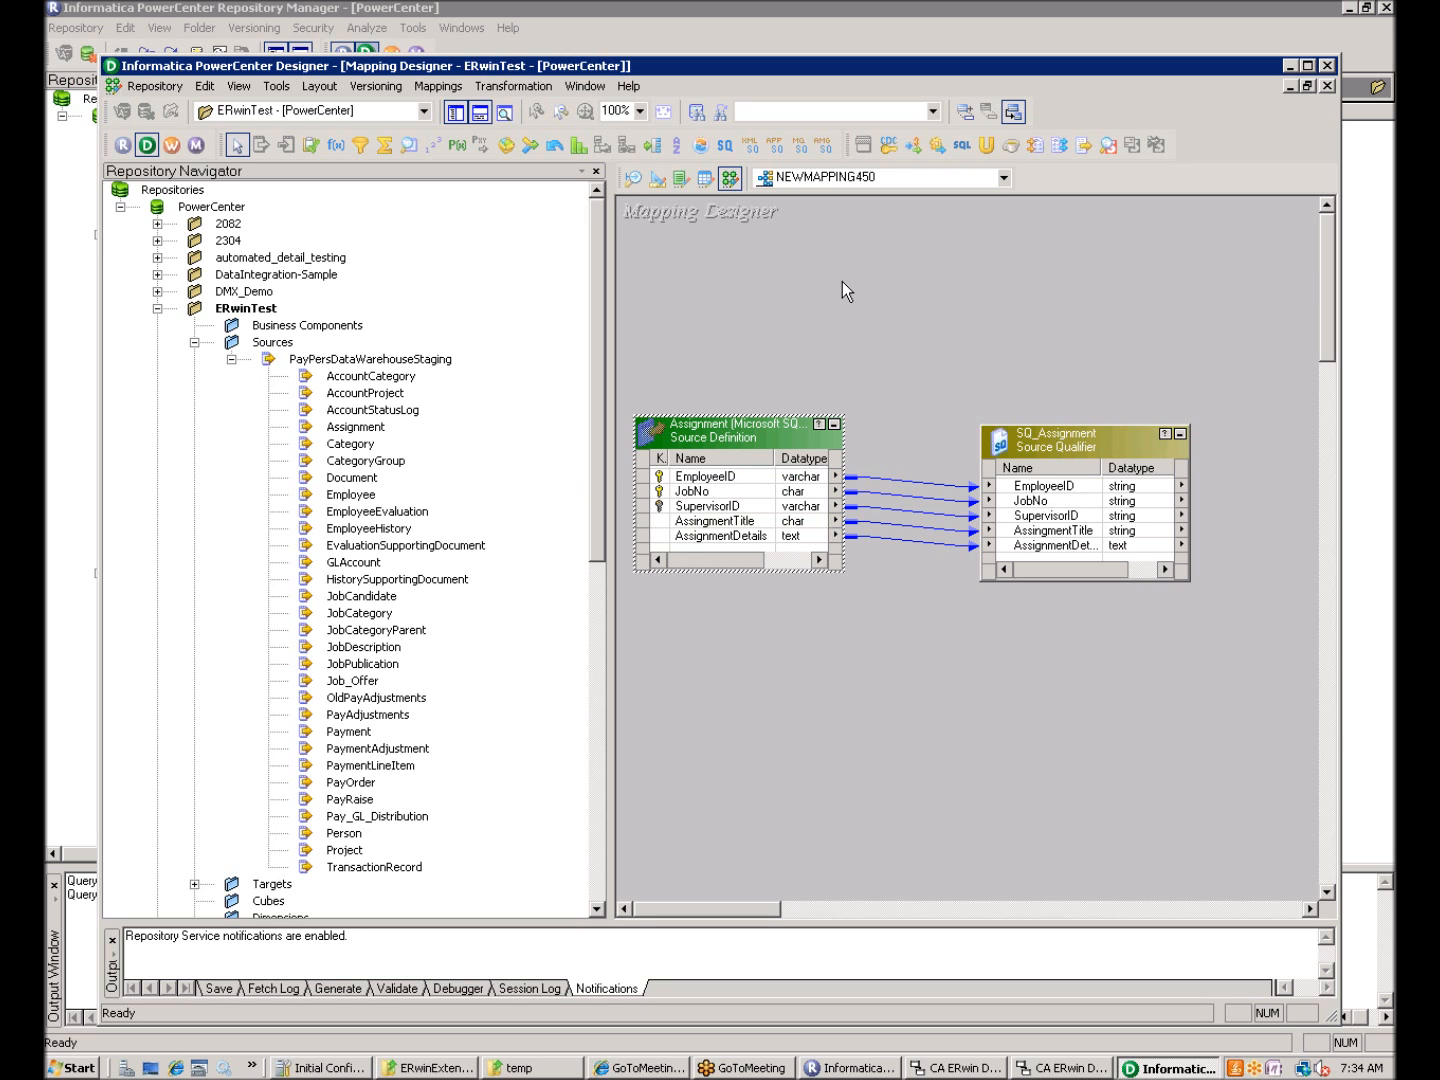
# Add the Assignment target to the mapping and link EmployeeID and SupervisorID from SQ_Assignment to its matching columns
pyautogui.click(195, 884)
pyautogui.moveTo(333, 636); pyautogui.dragTo(1240, 690)
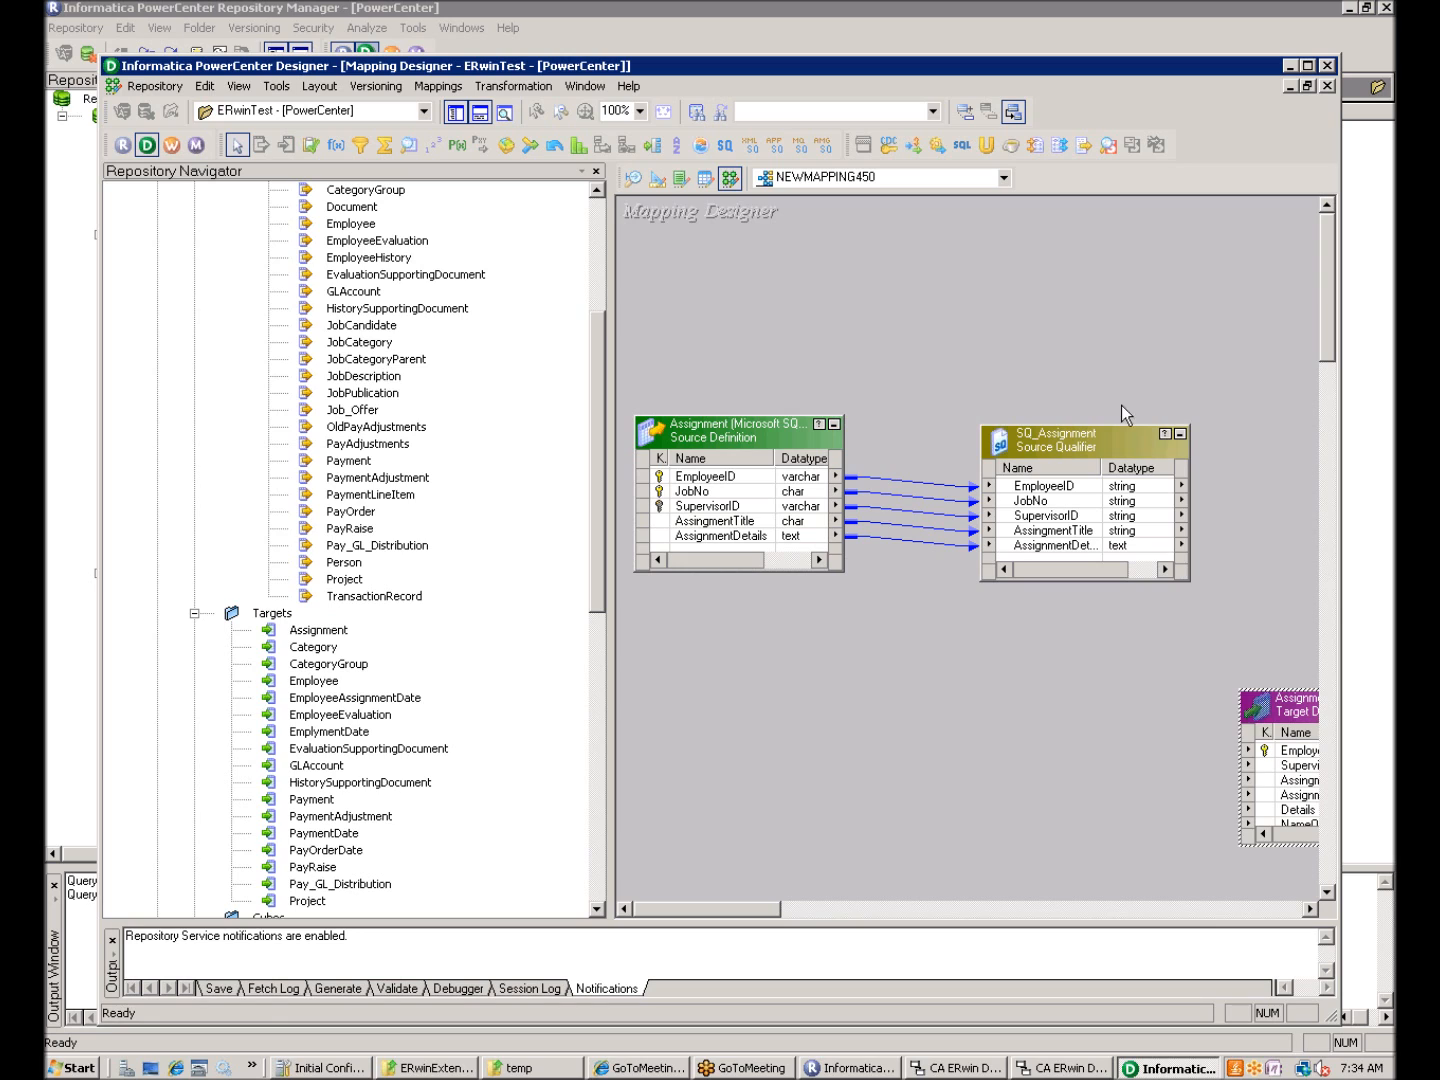
pyautogui.moveTo(1101, 434); pyautogui.dragTo(1305, 758)
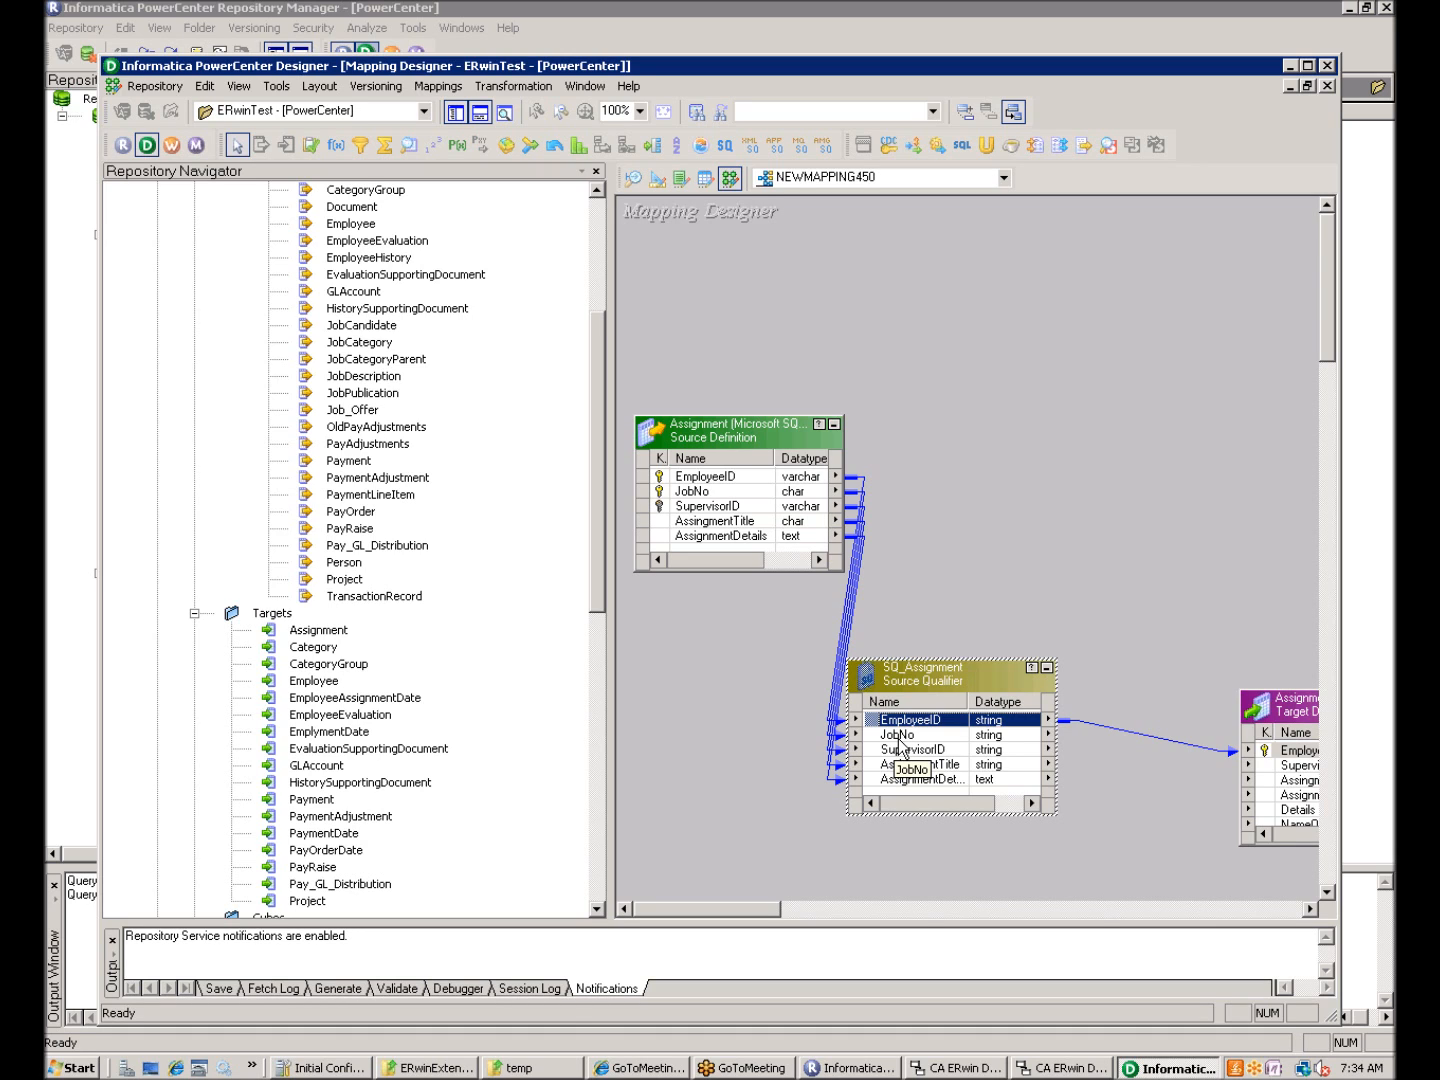
pyautogui.moveTo(905, 749); pyautogui.dragTo(1300, 768)
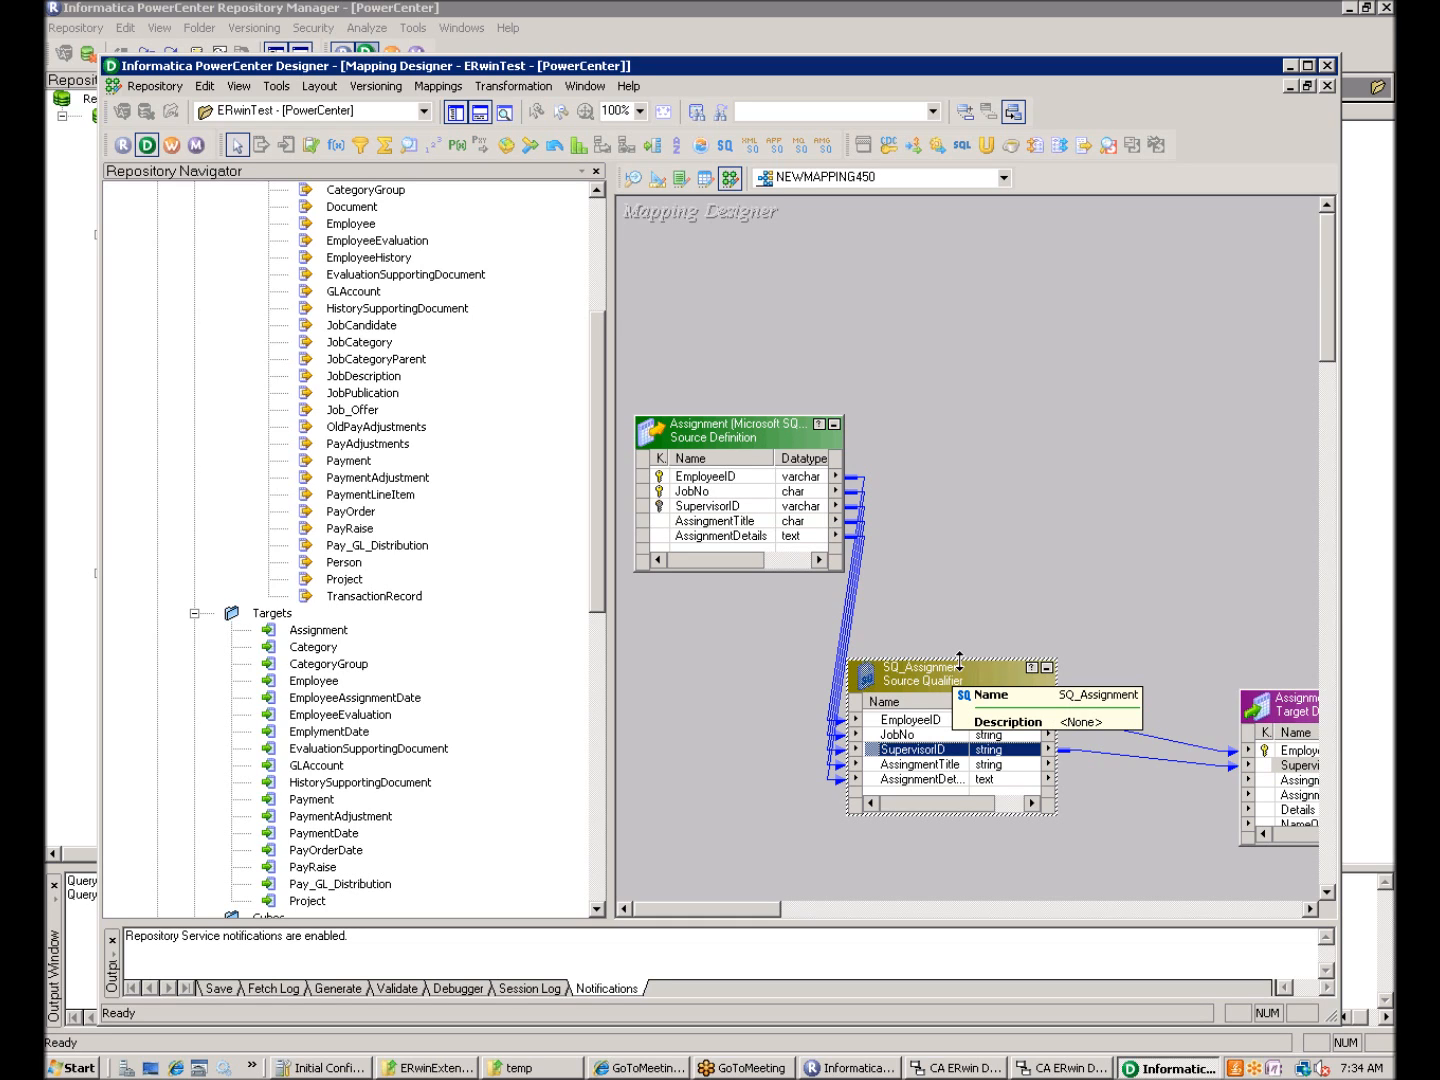
# Review the metadata extensions of the Assignment target in the mapping and close its properties without changes
pyautogui.doubleClick(1295, 708)
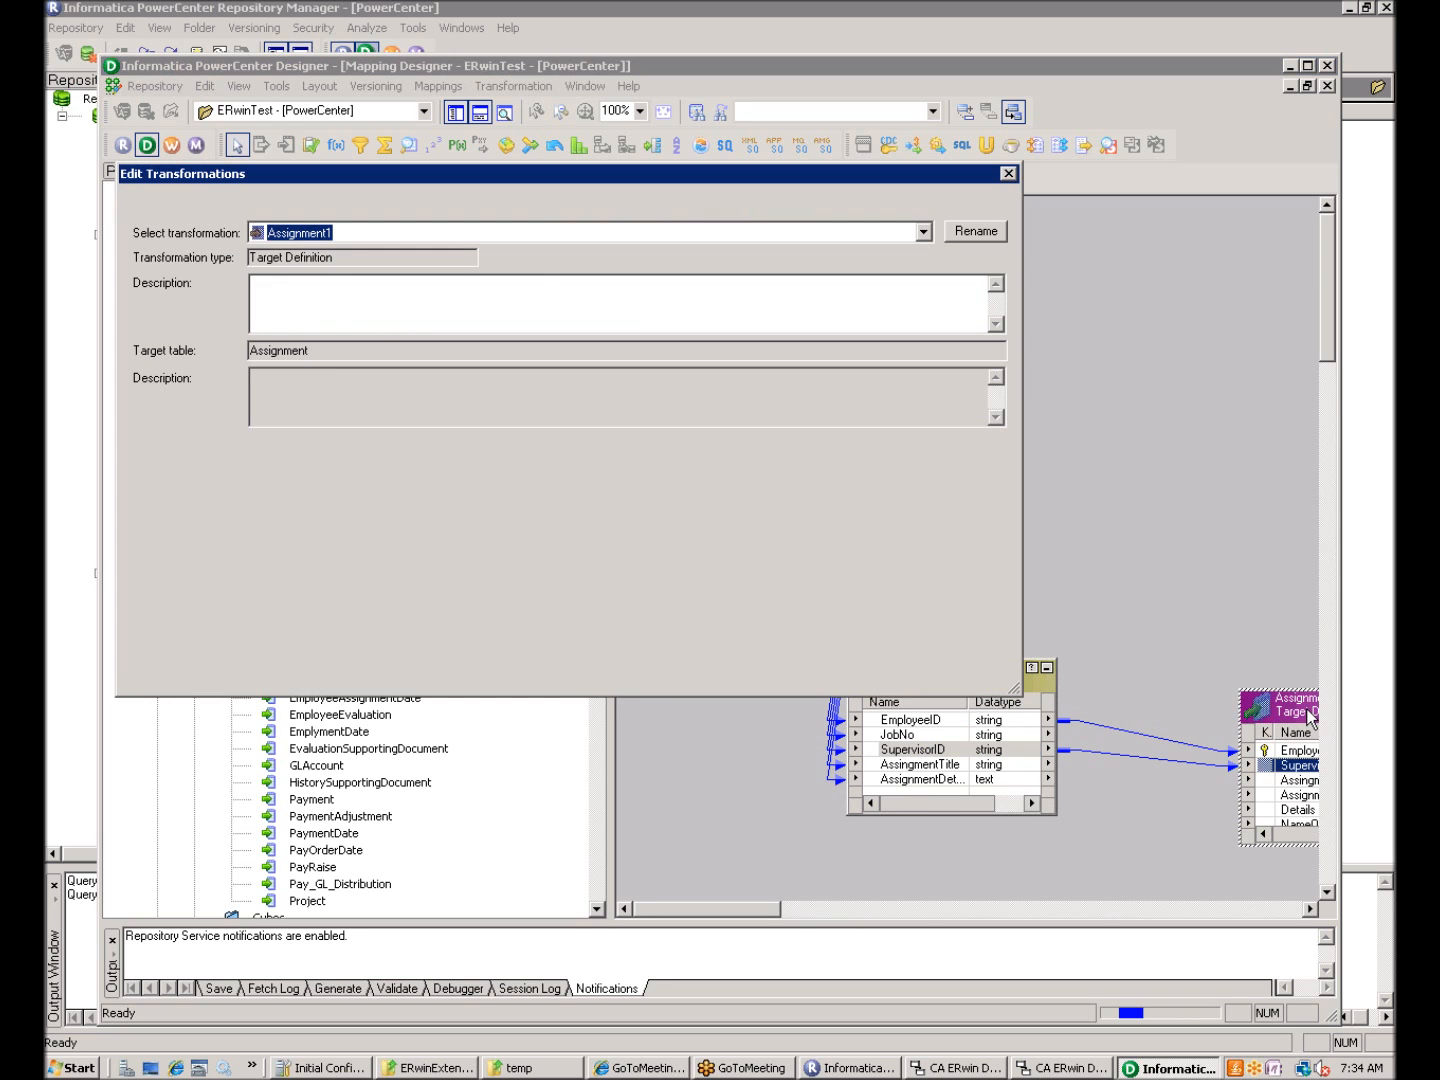
pyautogui.click(392, 203)
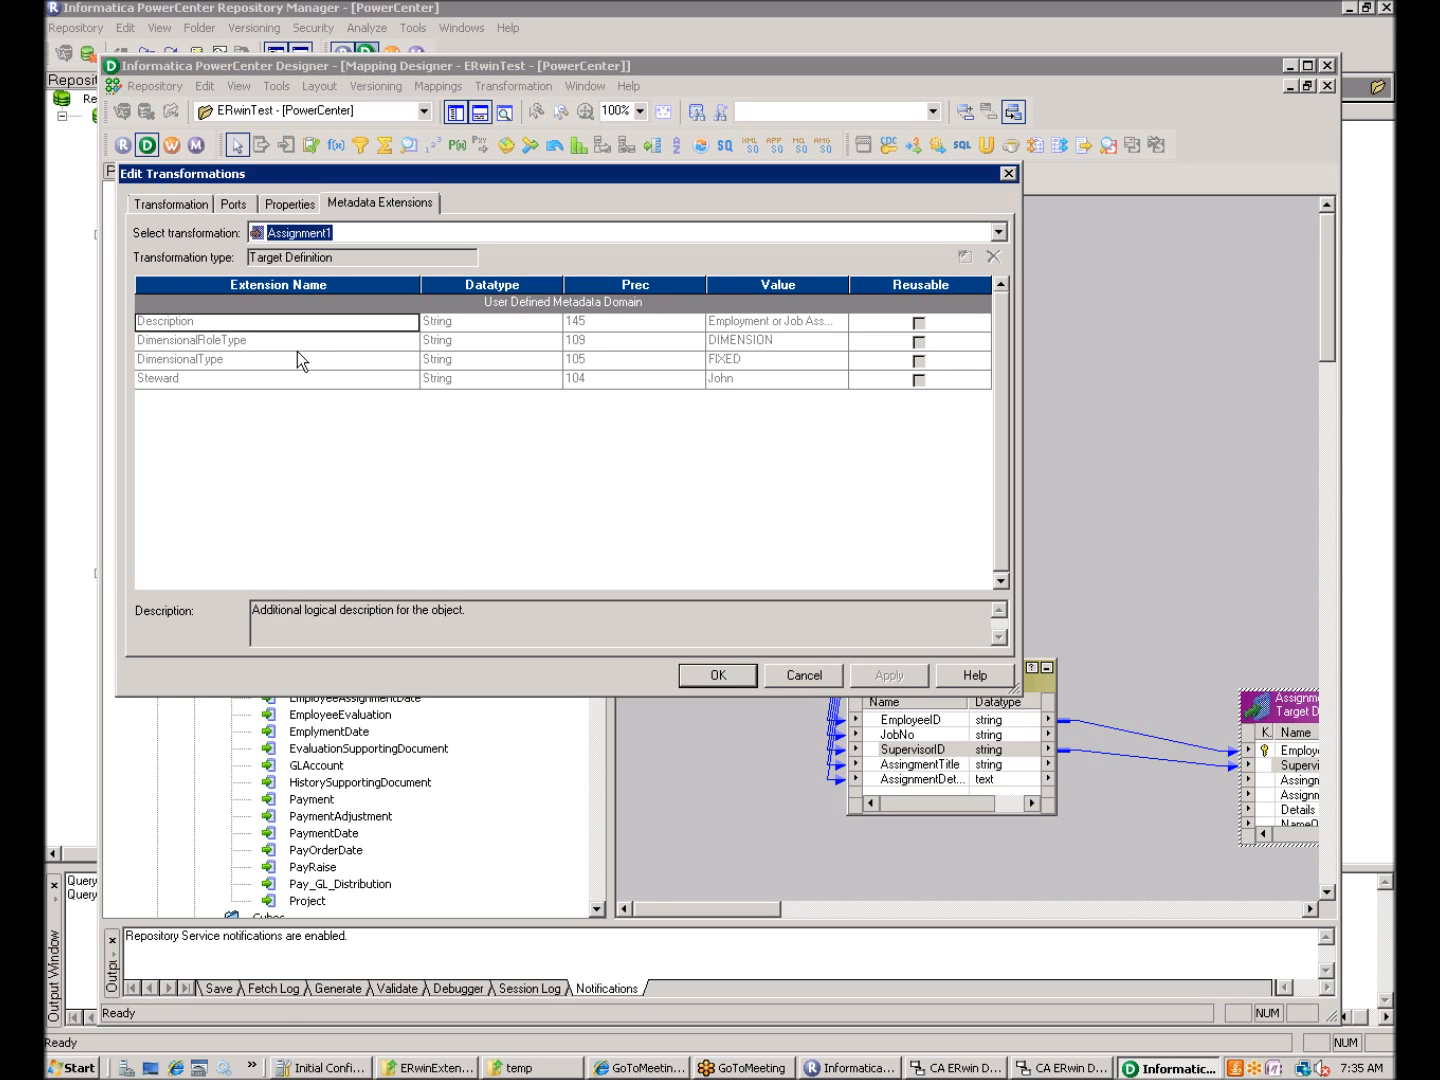
pyautogui.click(803, 677)
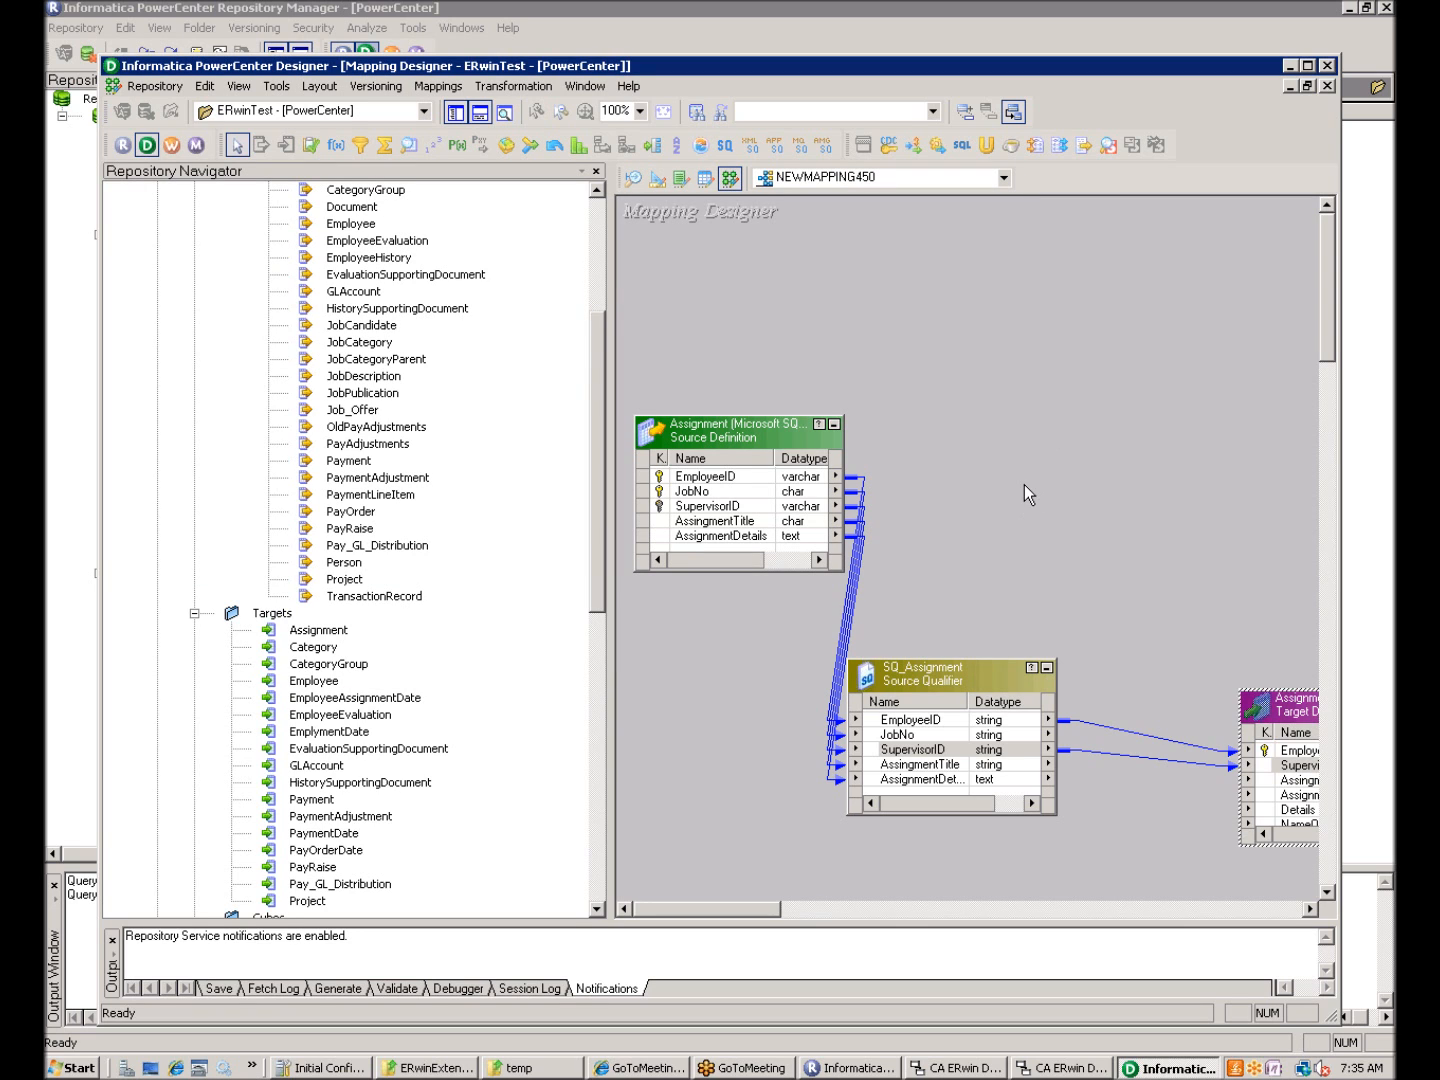
# Move SQ_Assignment up between the Assignment source and target, and inspect its EmployeeID link to the target
pyautogui.moveTo(948, 676); pyautogui.dragTo(1056, 484)
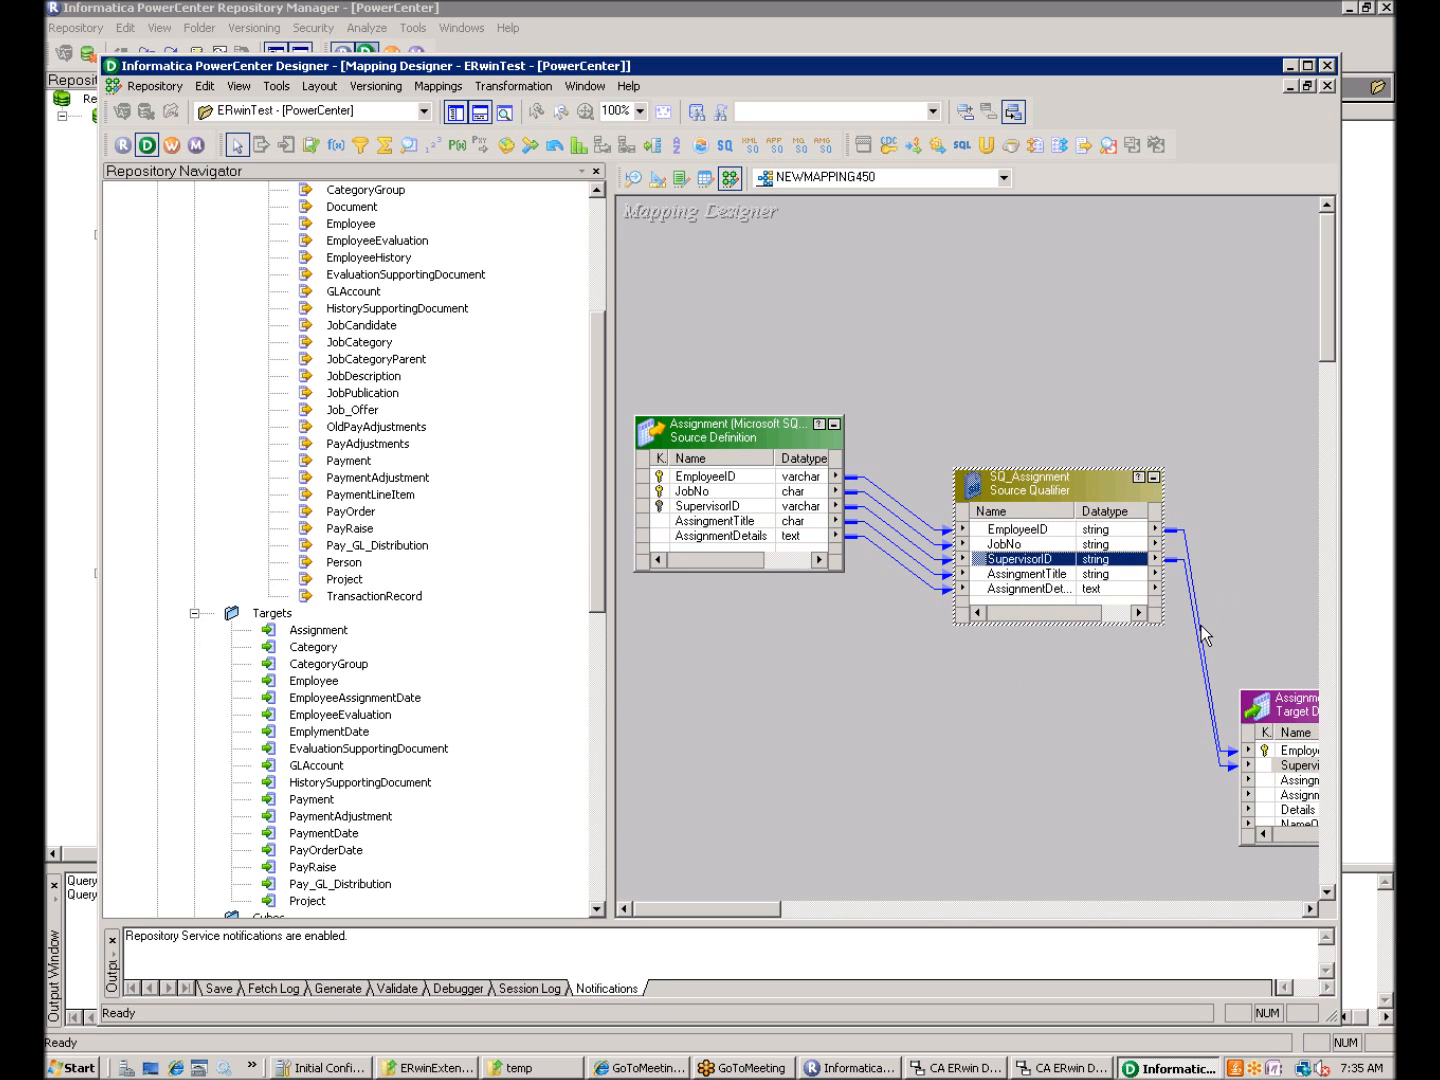
pyautogui.moveTo(1202, 626)
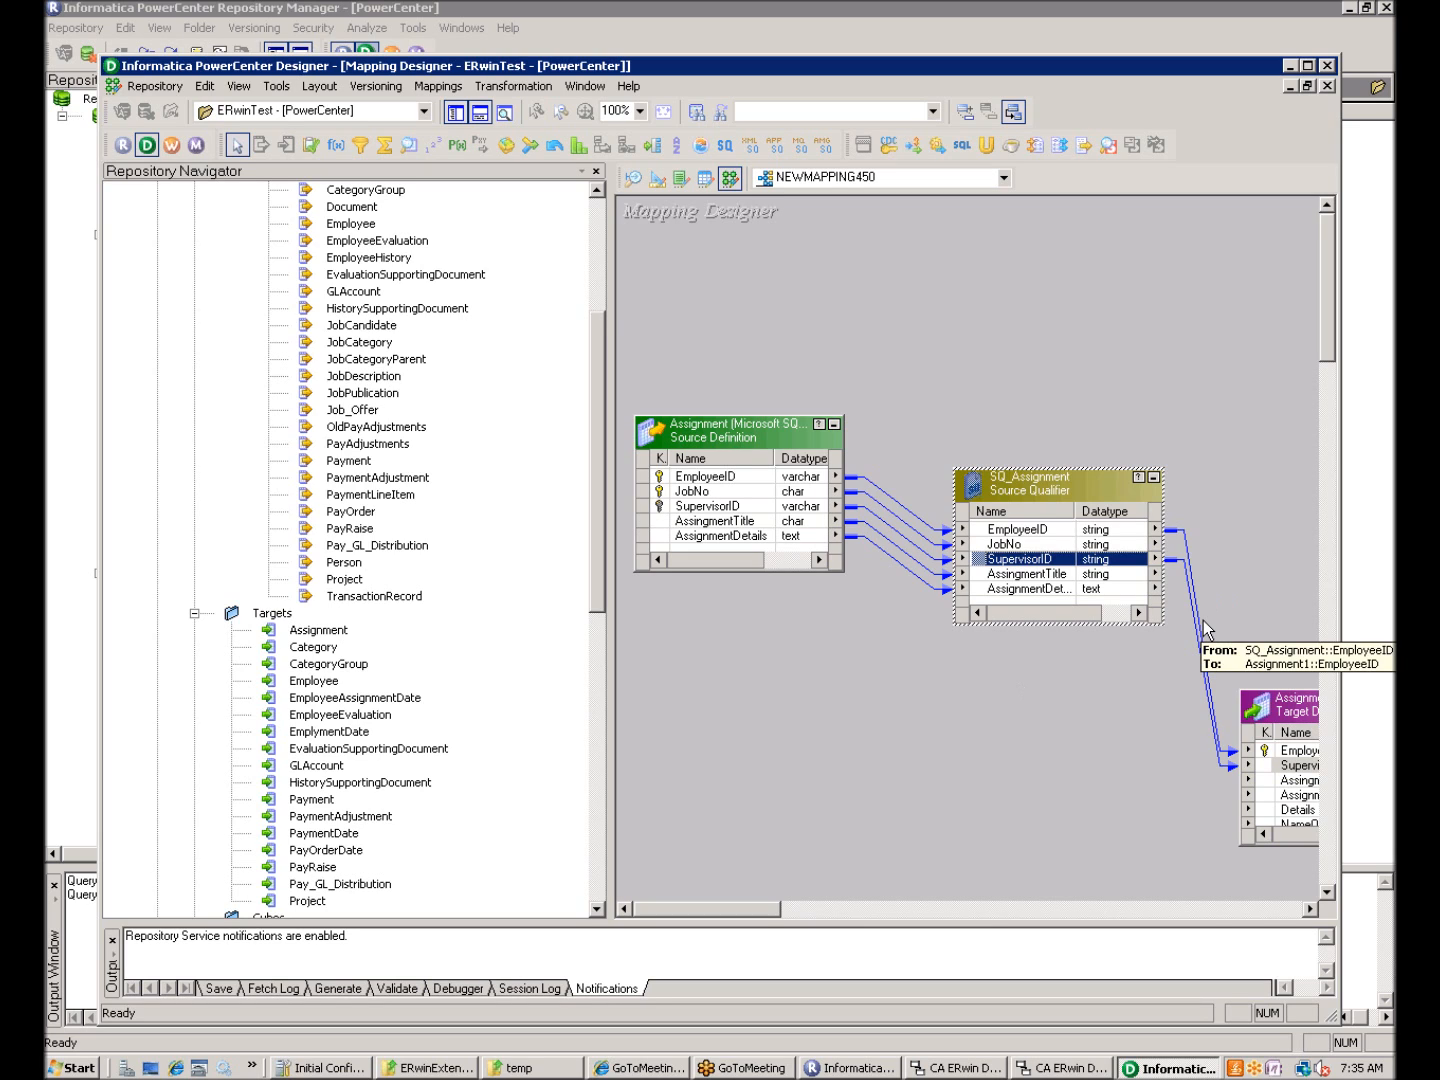